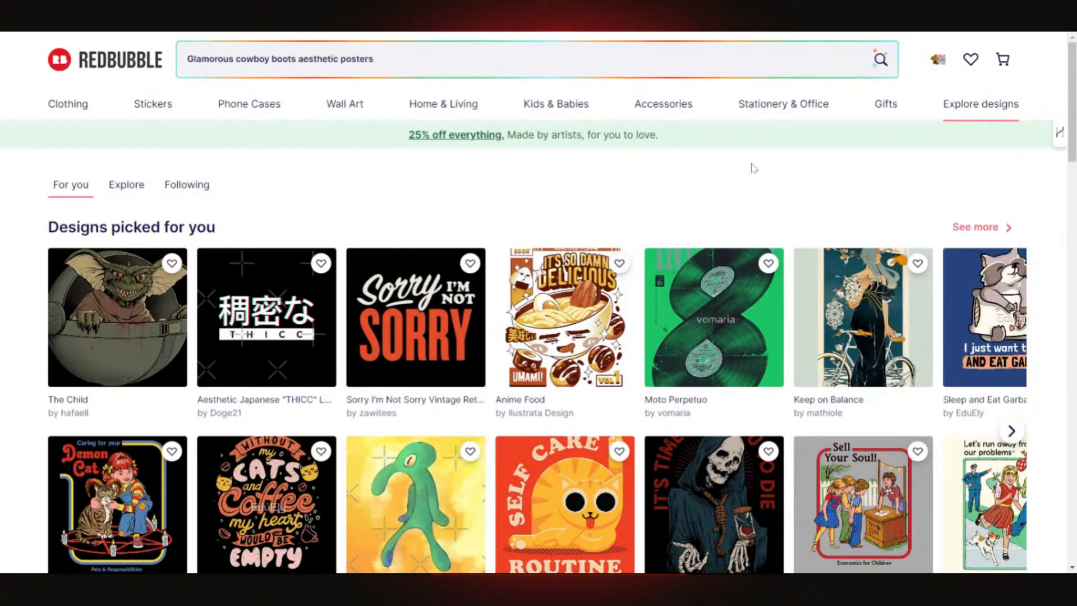
- Dismiss the account menu and bring up the search suggestions with trending searches, top artists and popular products
left_click(938, 60)
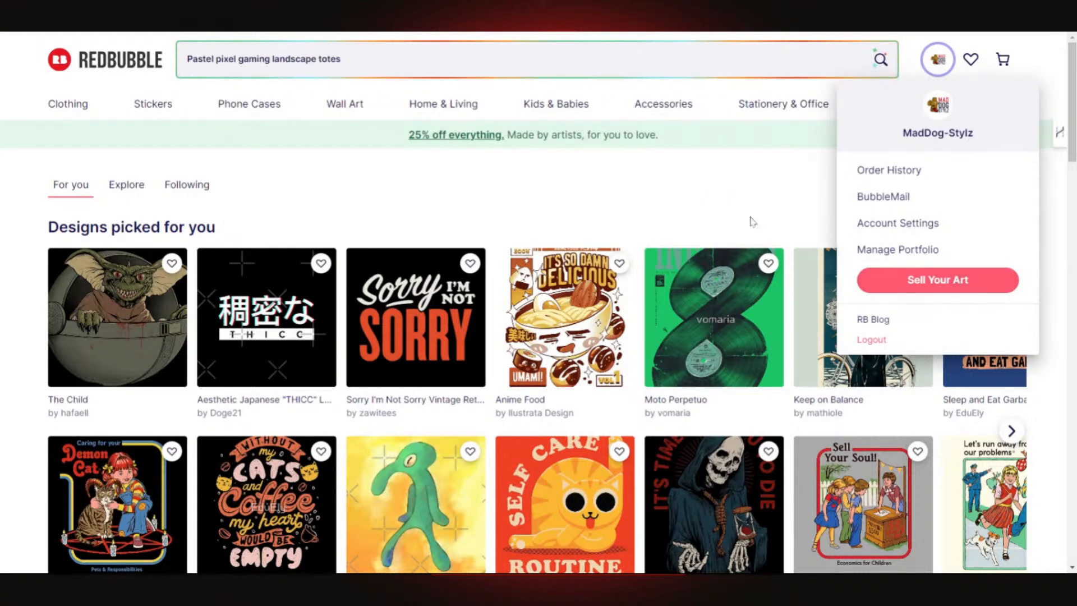
left_click(774, 184)
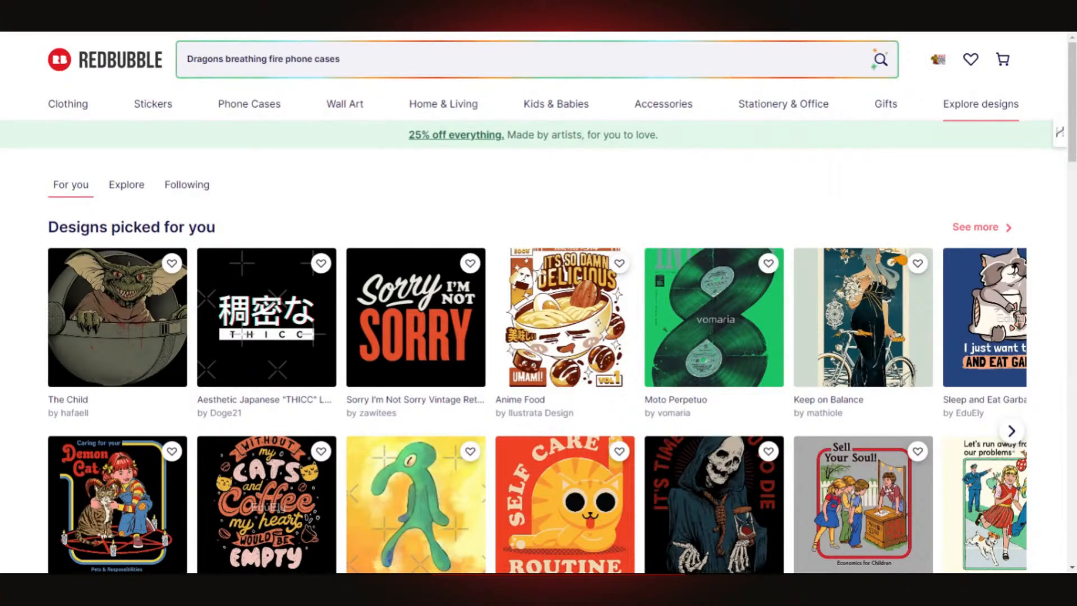
left_click(537, 58)
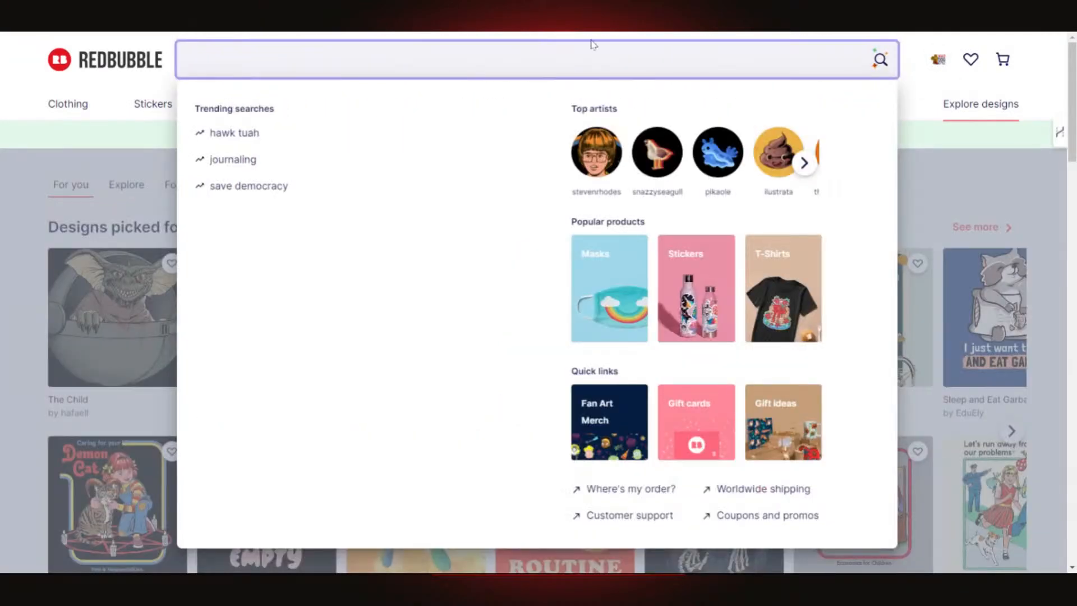
- Search the marketplace for 'maddog' and browse the results
type("mad")
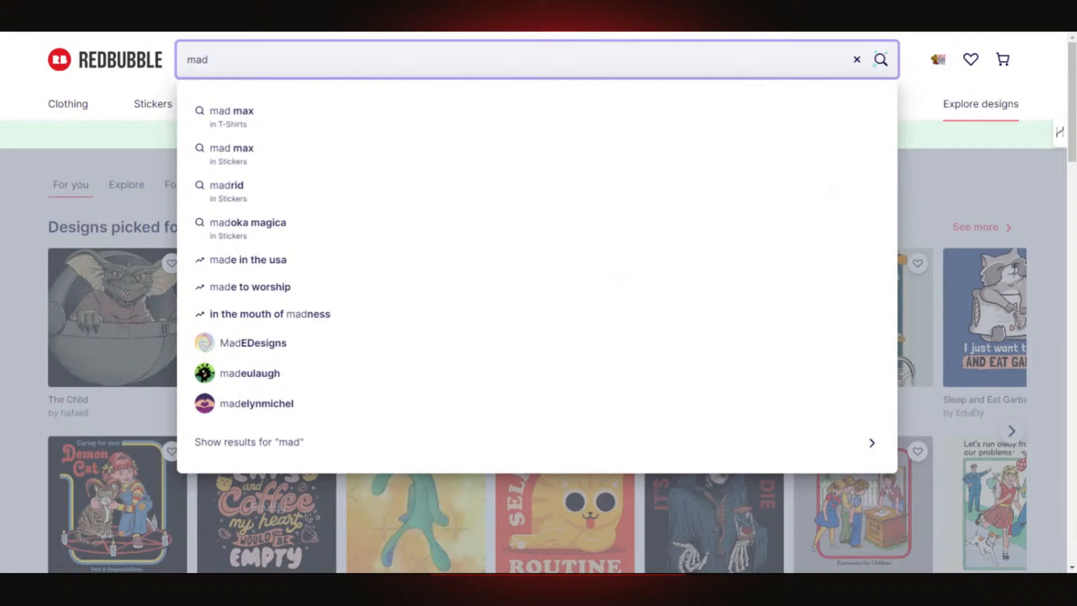
type("d")
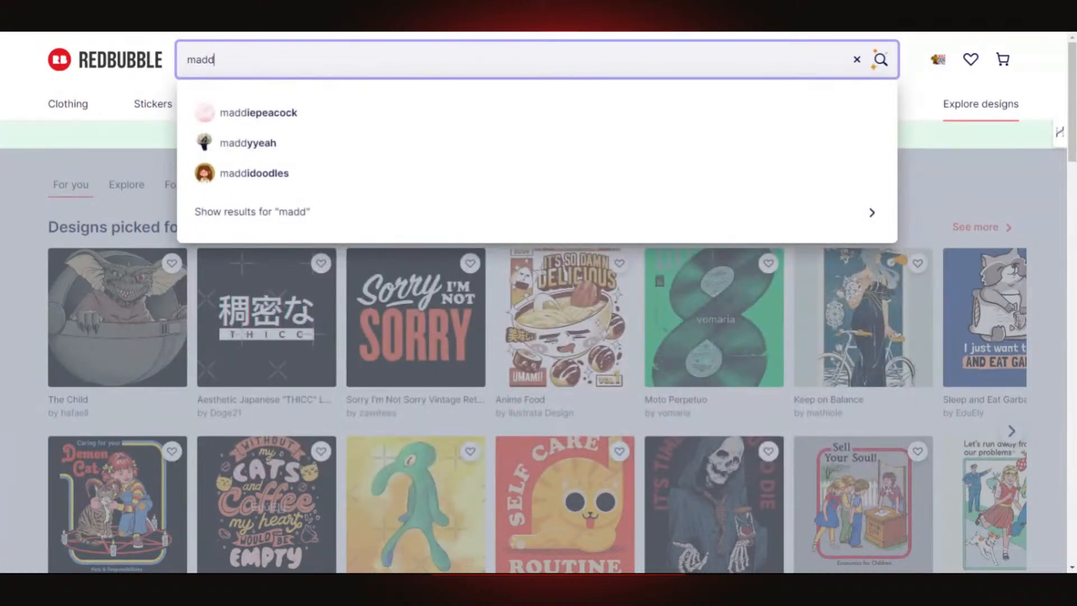
type("og")
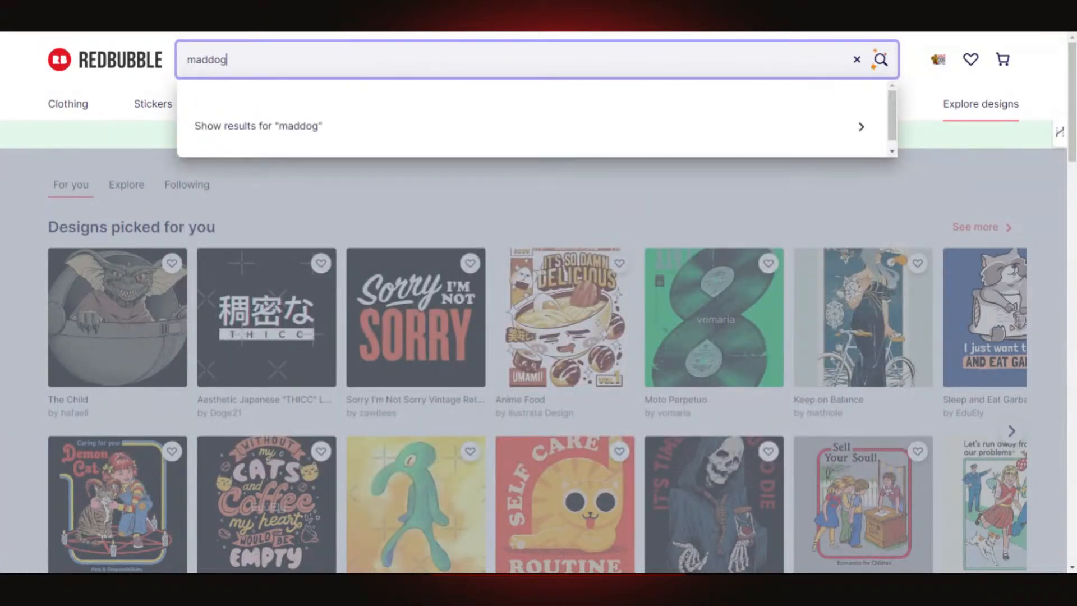
key("Return")
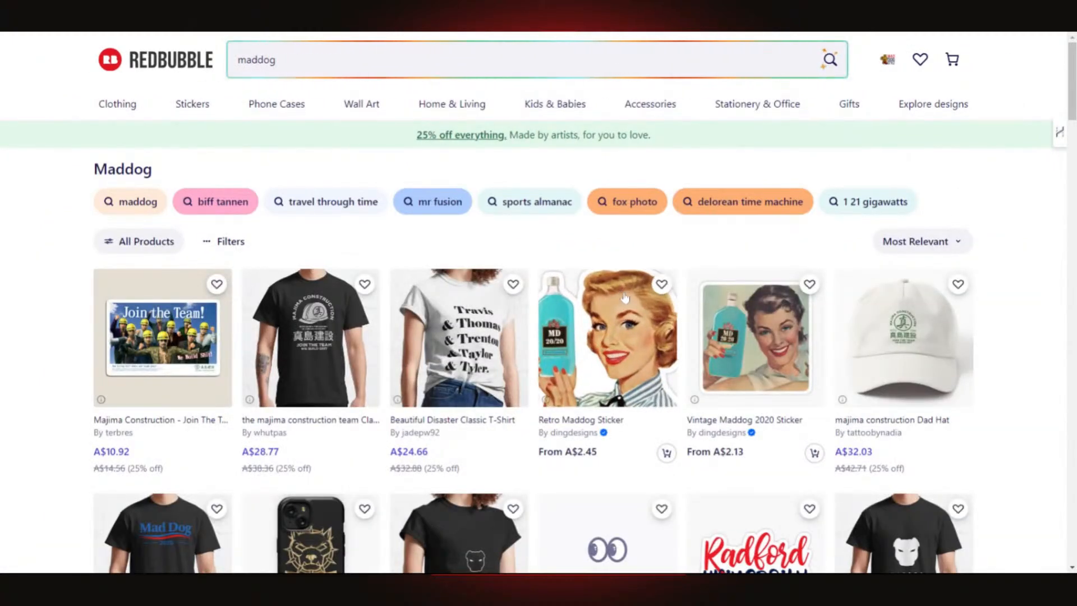
scroll(648, 293, "down", 1)
scroll(645, 292, "down", 5)
- Go to your own artist profile's About page from the account menu
scroll(637, 293, "up", 6)
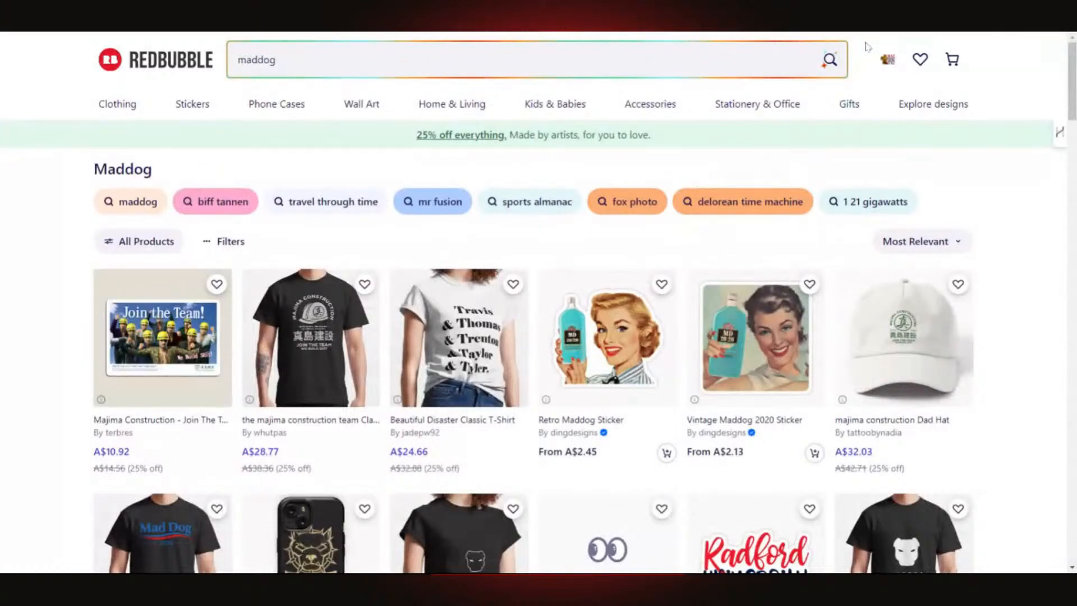
left_click(891, 63)
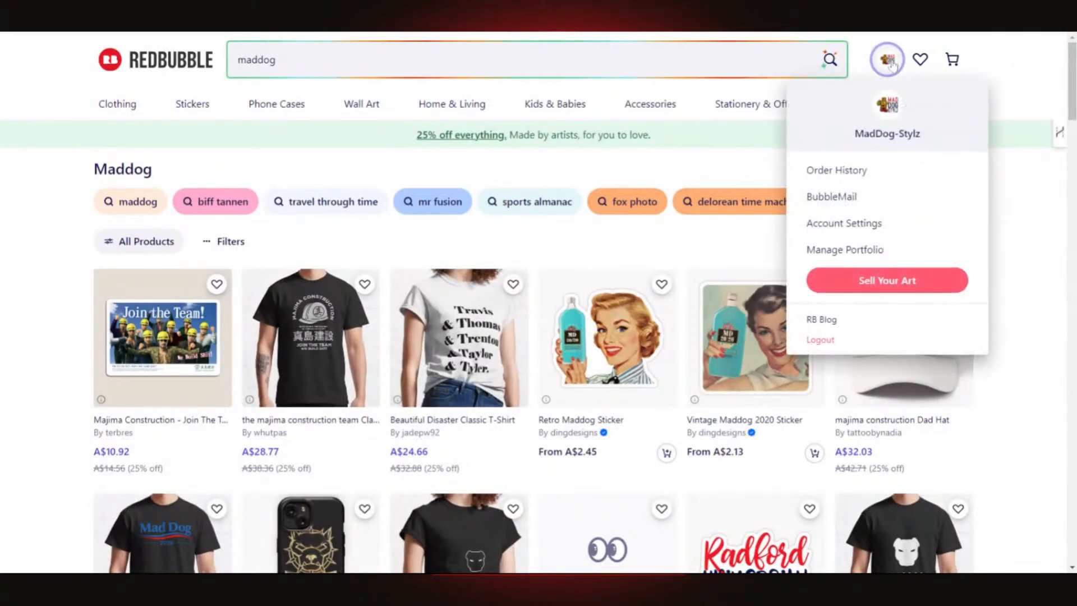
left_click(885, 135)
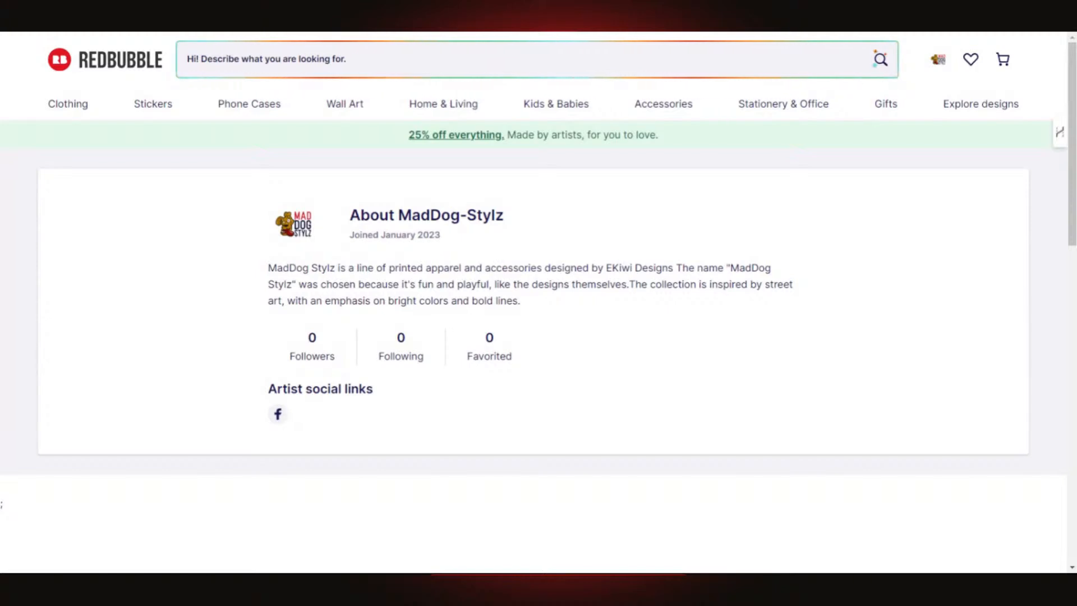
- Look over the two works in Manage Portfolio, then return to the maddog search results
left_click(939, 64)
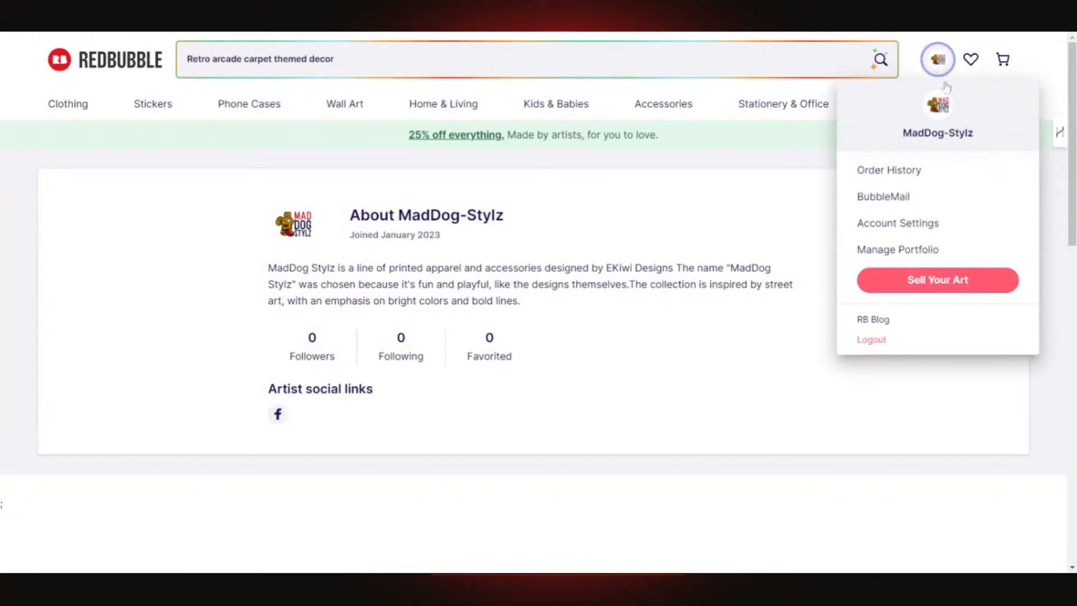
left_click(914, 254)
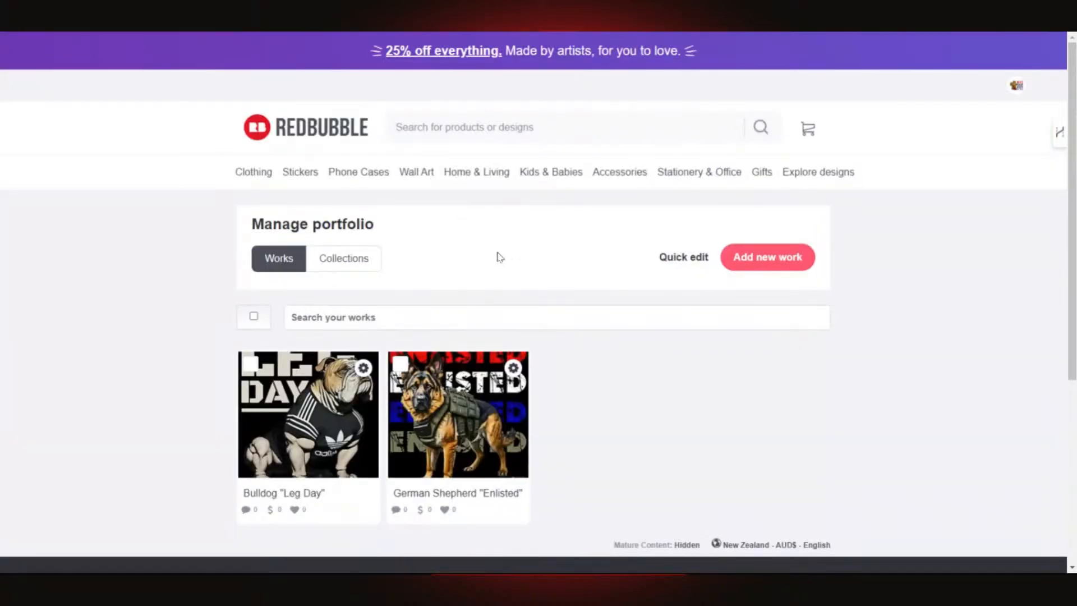
scroll(651, 220, "down", 4)
scroll(653, 212, "up", 2)
scroll(653, 211, "up", 2)
left_click(322, 134)
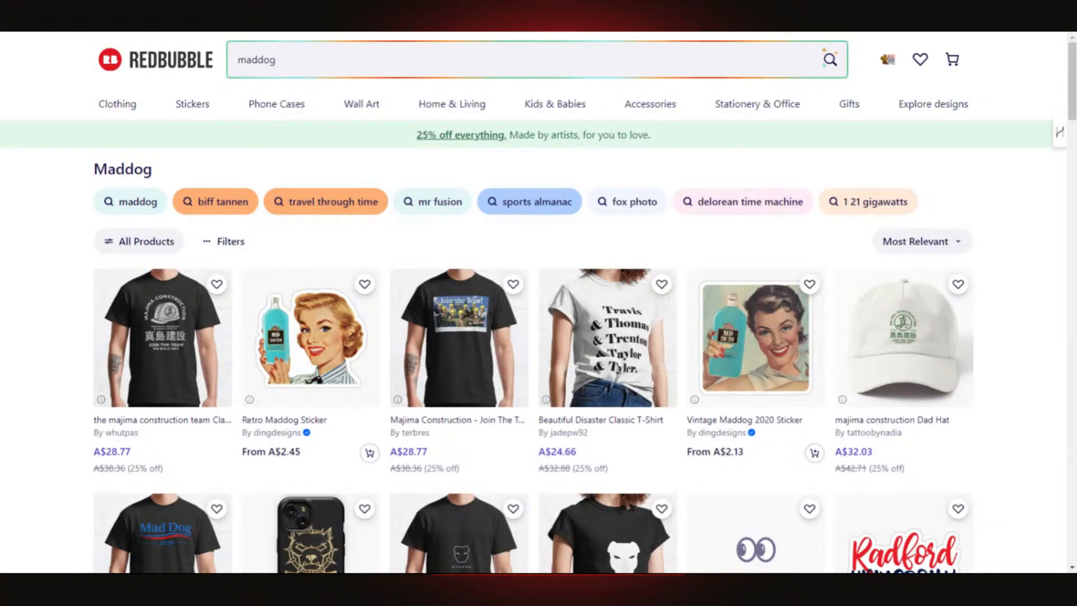
- Rerun the 'maddog' marketplace search
scroll(471, 188, "down", 5)
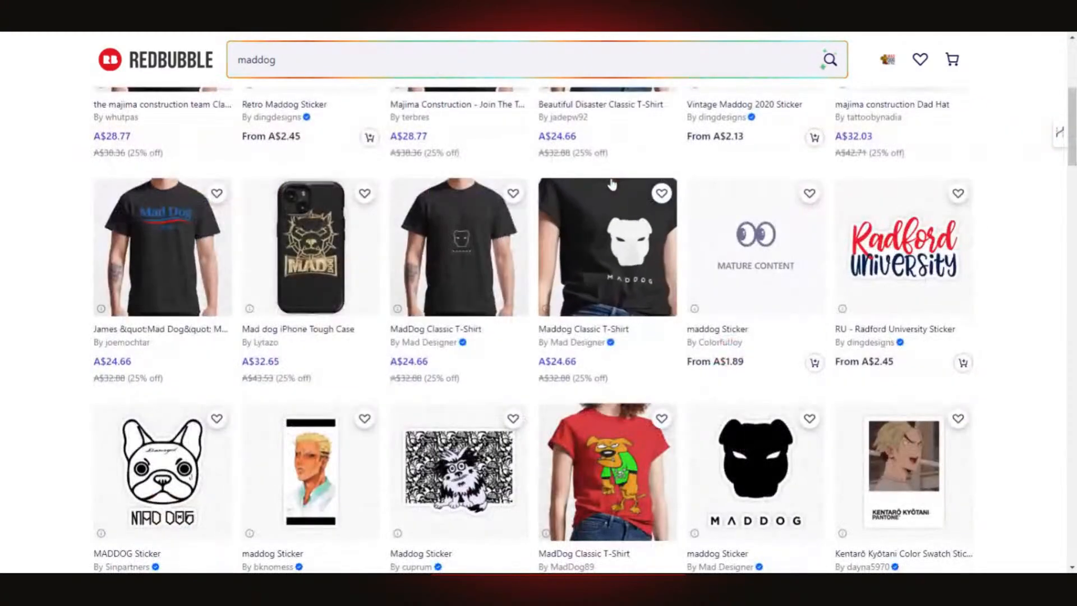
scroll(471, 188, "up", 5)
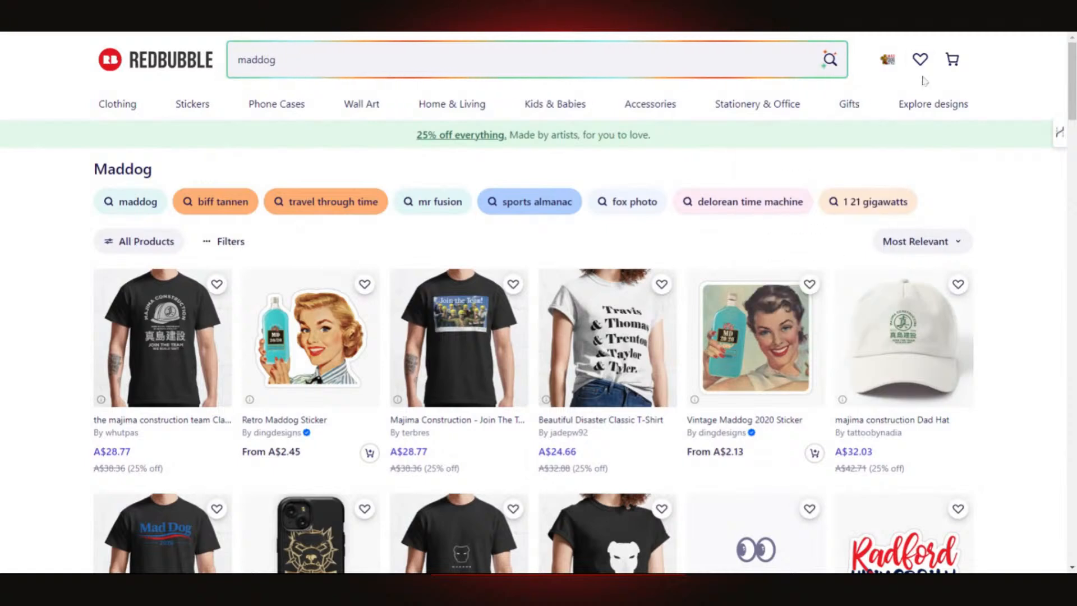
left_click(829, 59)
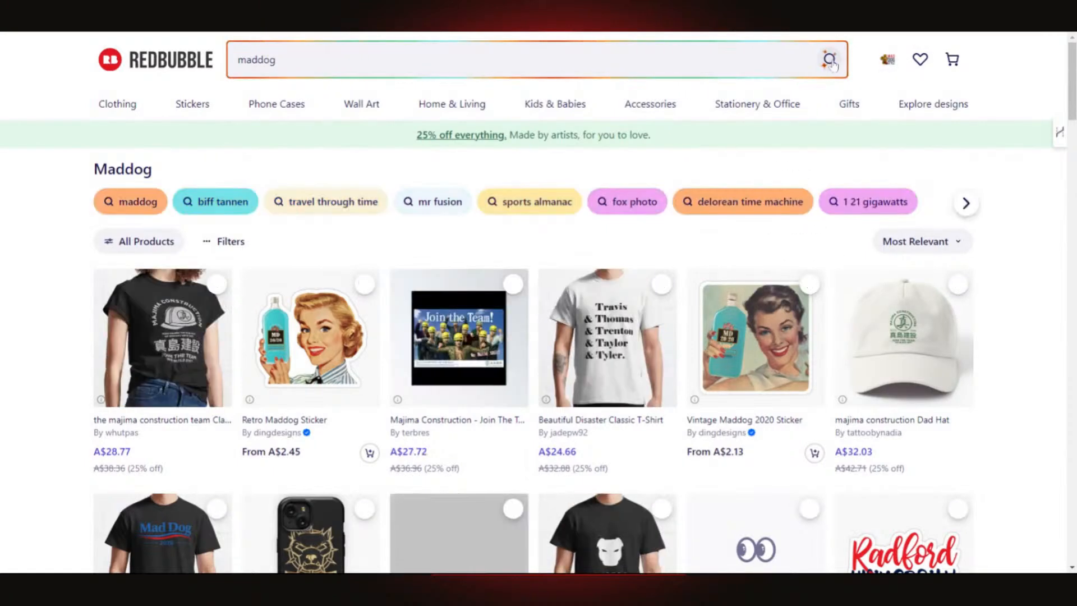
- Visit the Edit Profile settings page, then return to your artist profile's About page
left_click(887, 62)
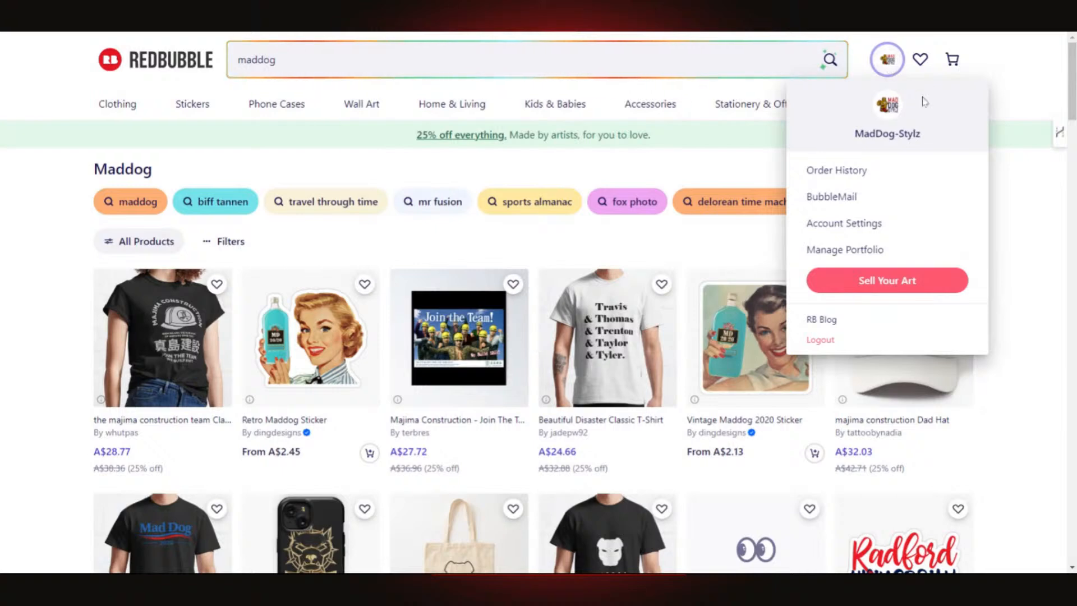
left_click(876, 224)
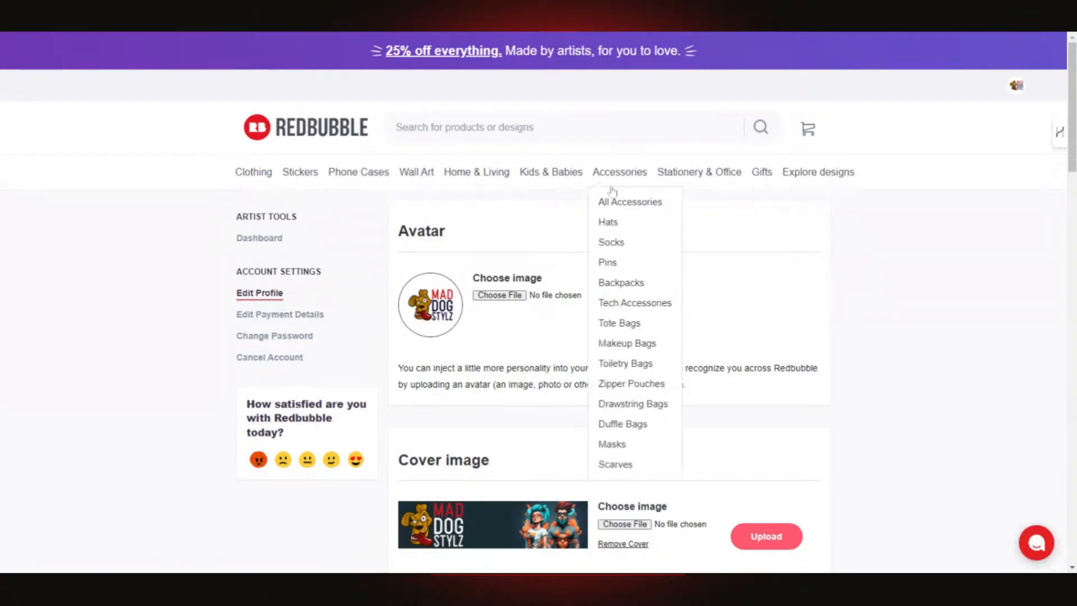
mouse_move(1016, 87)
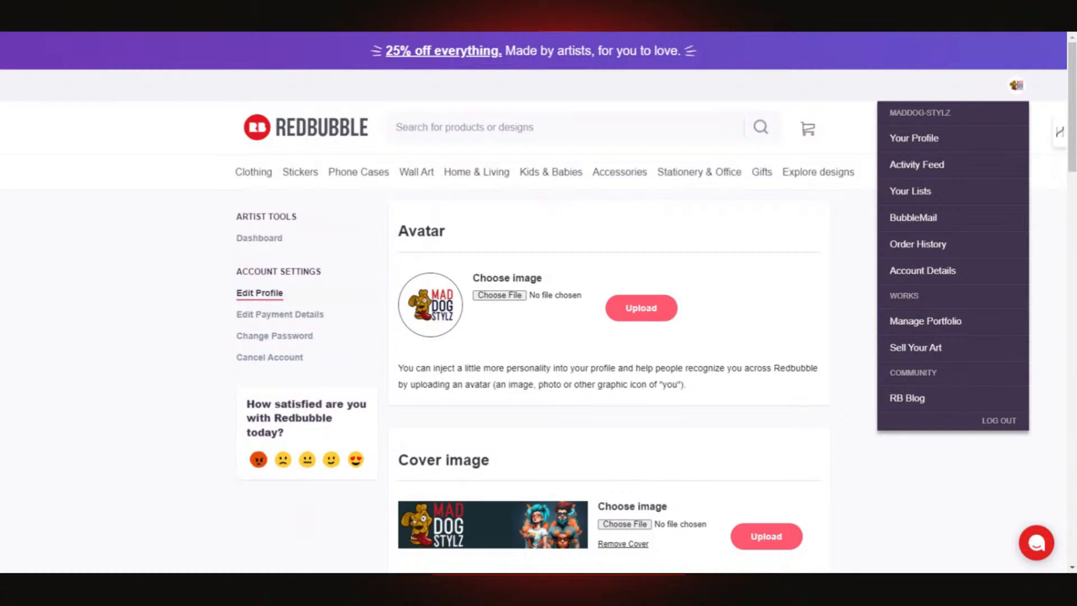
left_click(907, 140)
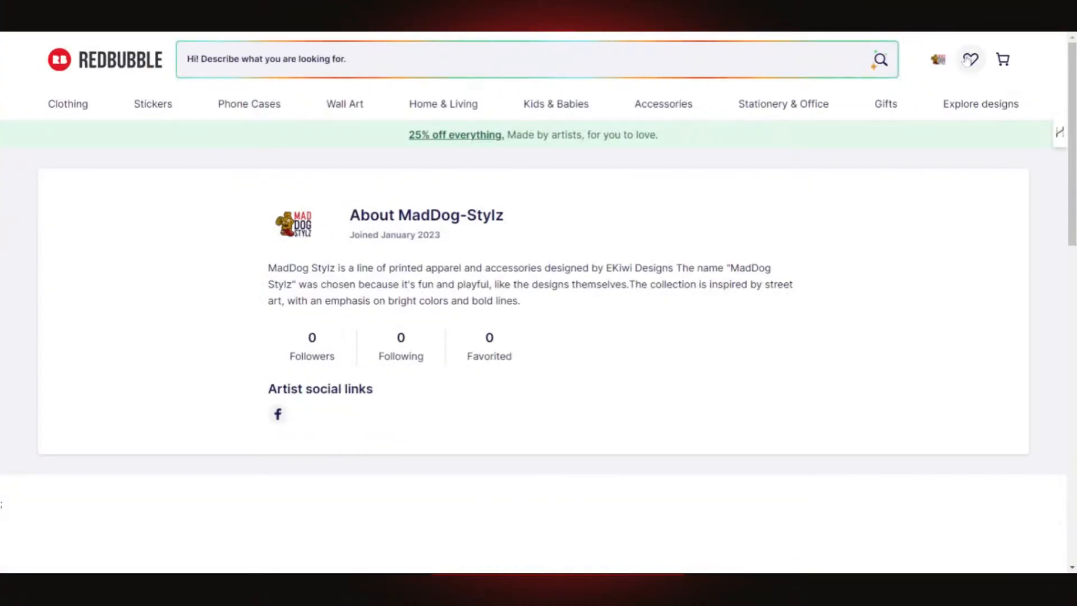
- Go from your profile to Sell Your Art, reaching the Dashboard with only Add designs left unchecked
left_click(949, 64)
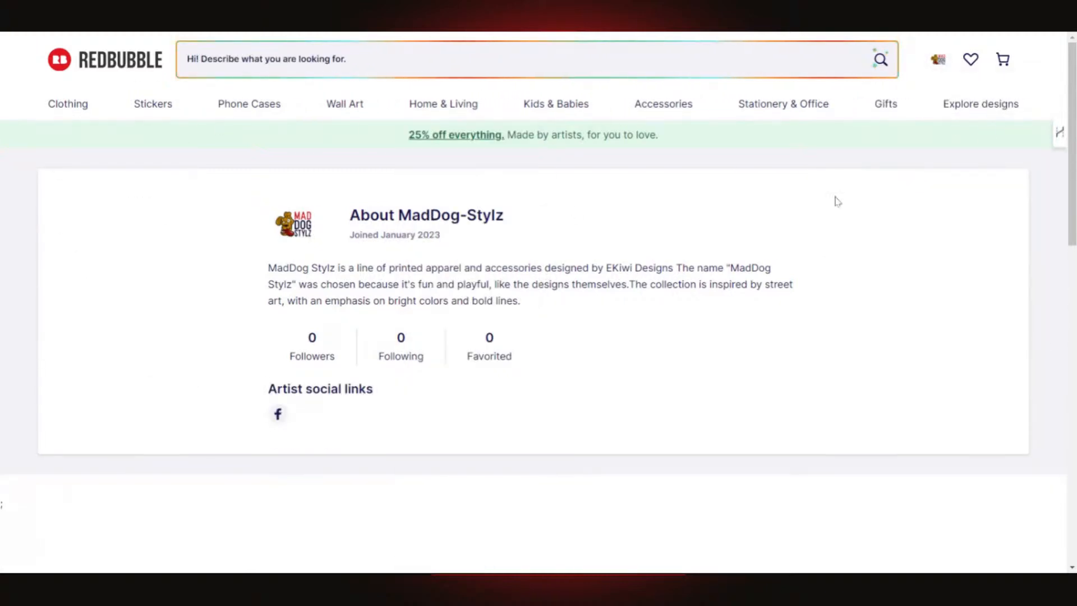
scroll(809, 239, "down", 6)
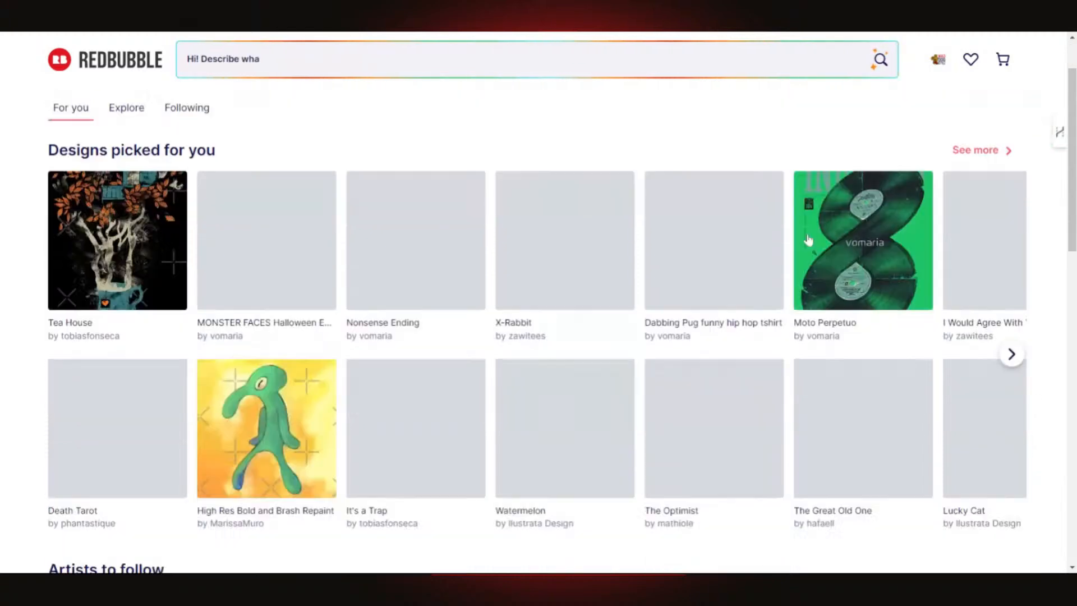
scroll(818, 240, "up", 6)
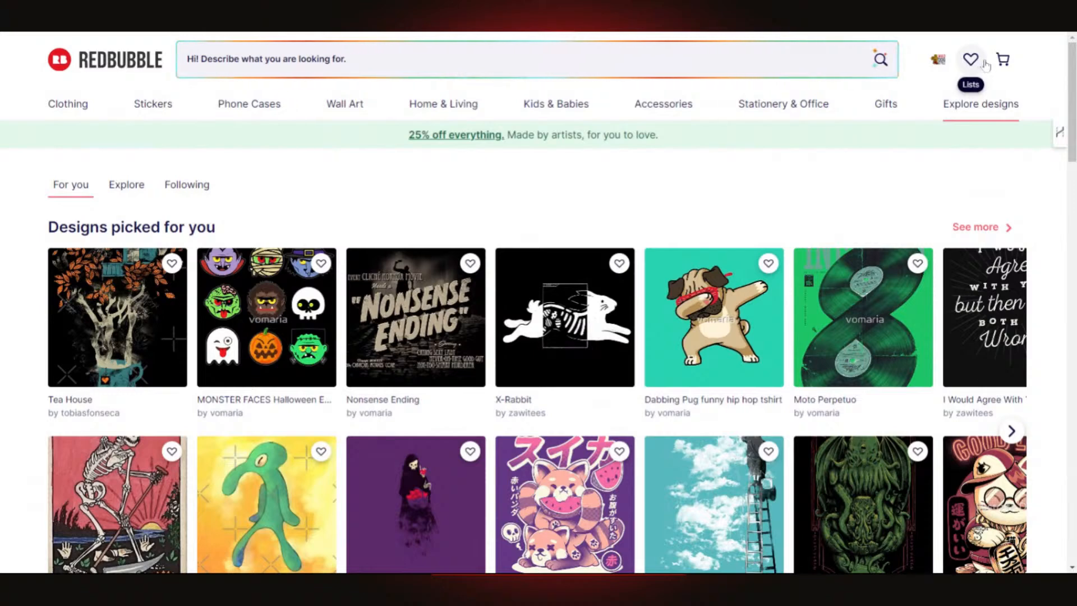
left_click(938, 59)
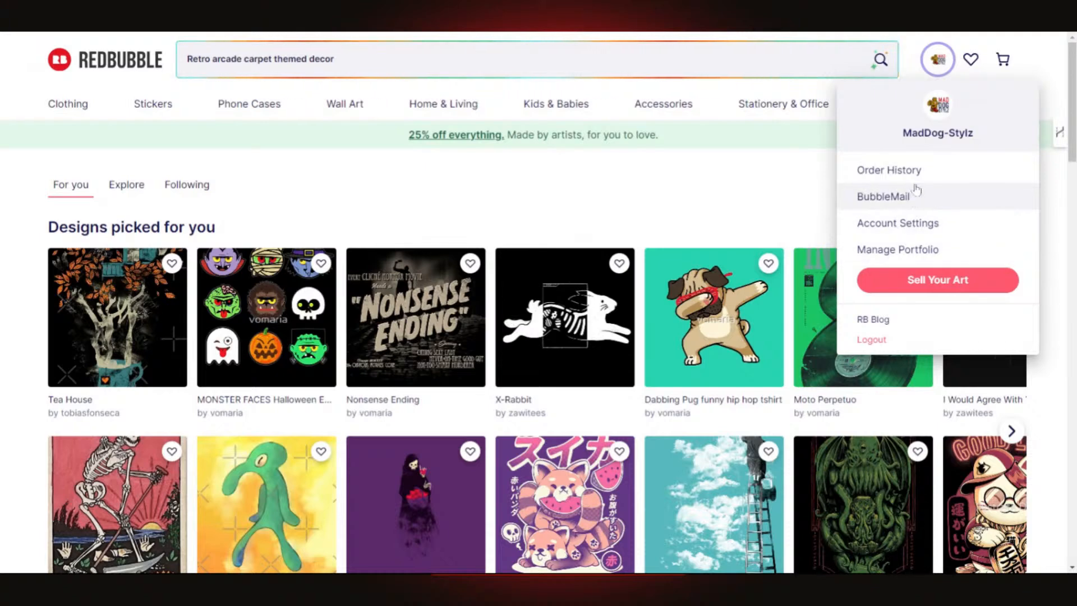
left_click(944, 135)
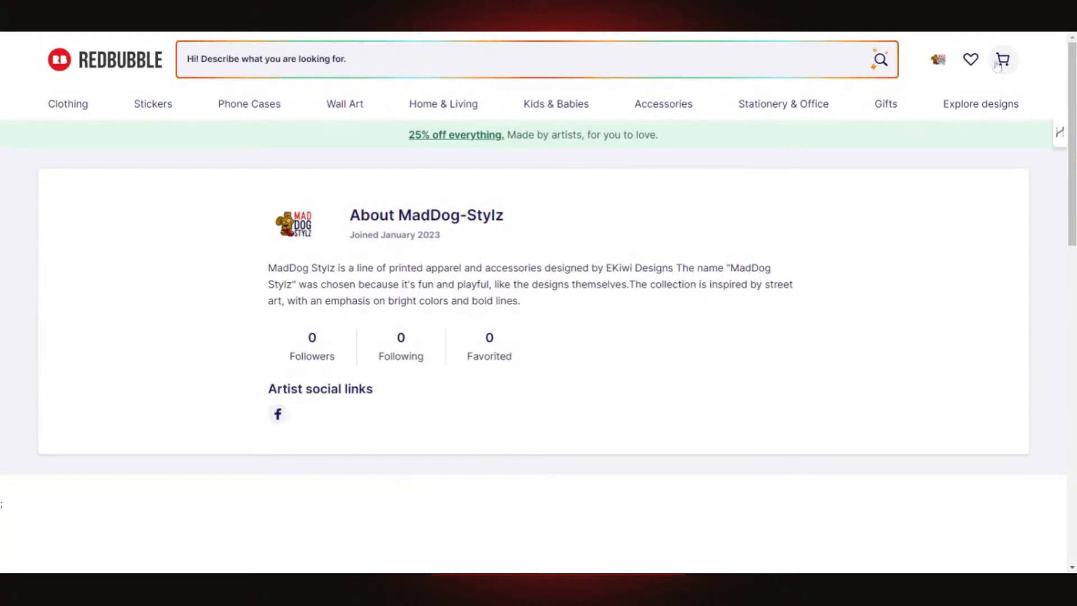
left_click(947, 62)
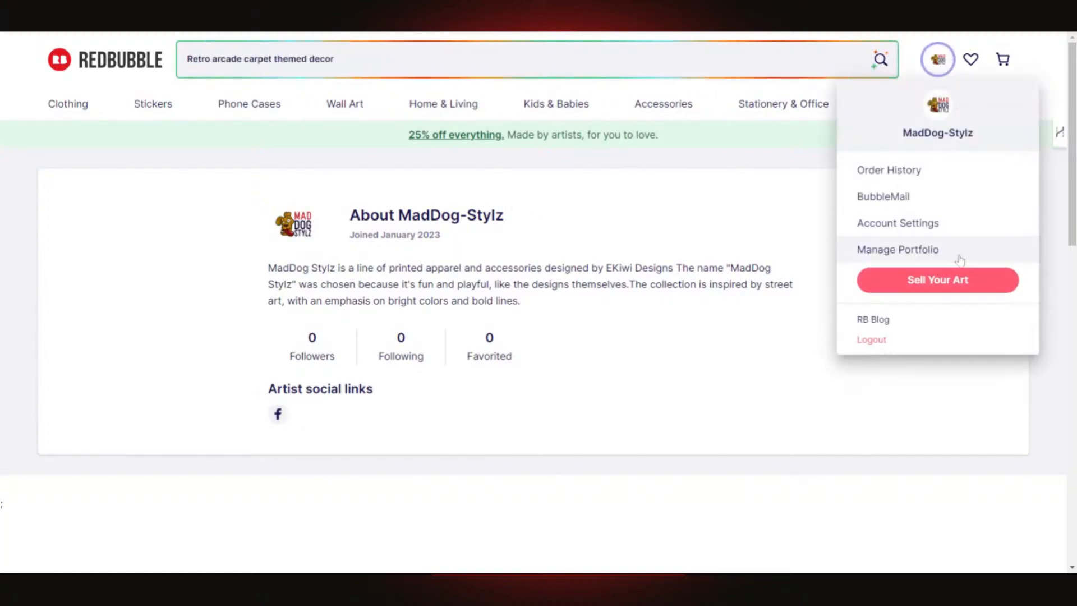
left_click(950, 285)
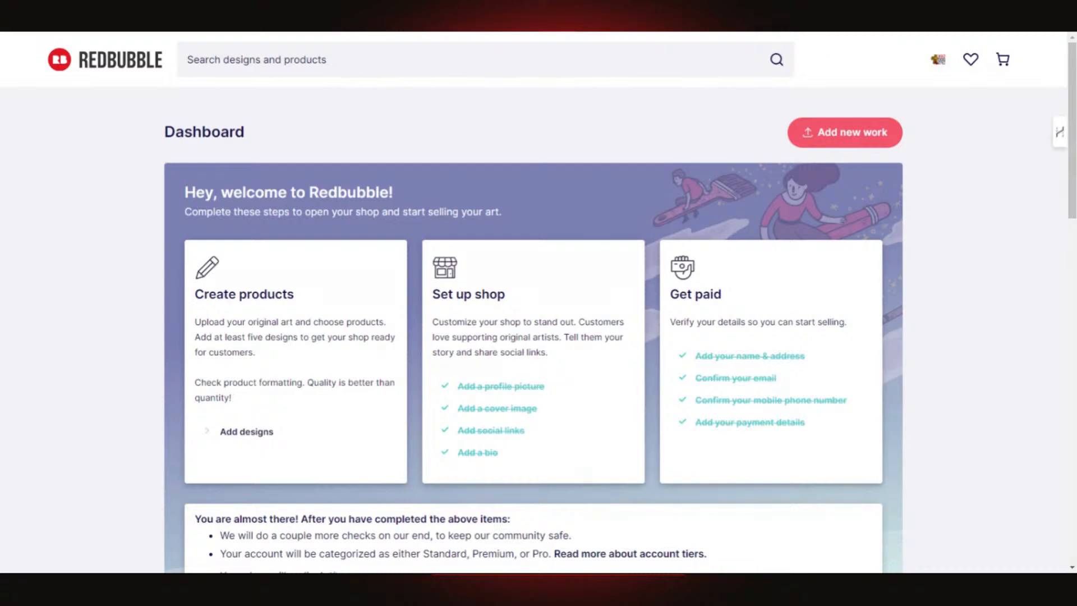
- View the upload and copy options under Add new work, then return to the Designs picked for you feed
left_click(854, 133)
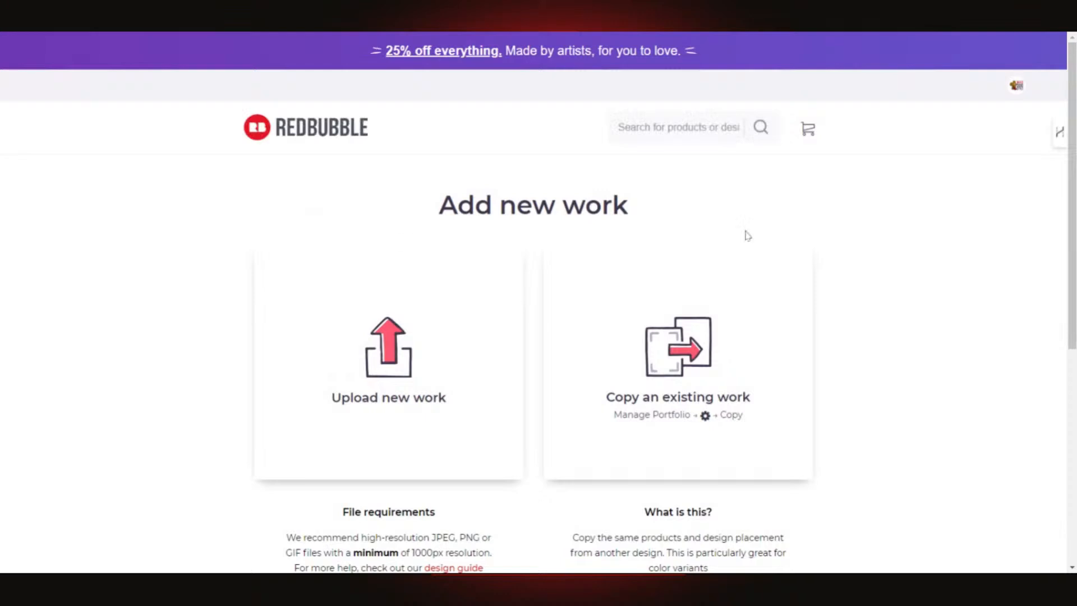
scroll(701, 259, "down", 4)
scroll(700, 260, "up", 5)
left_click(296, 128)
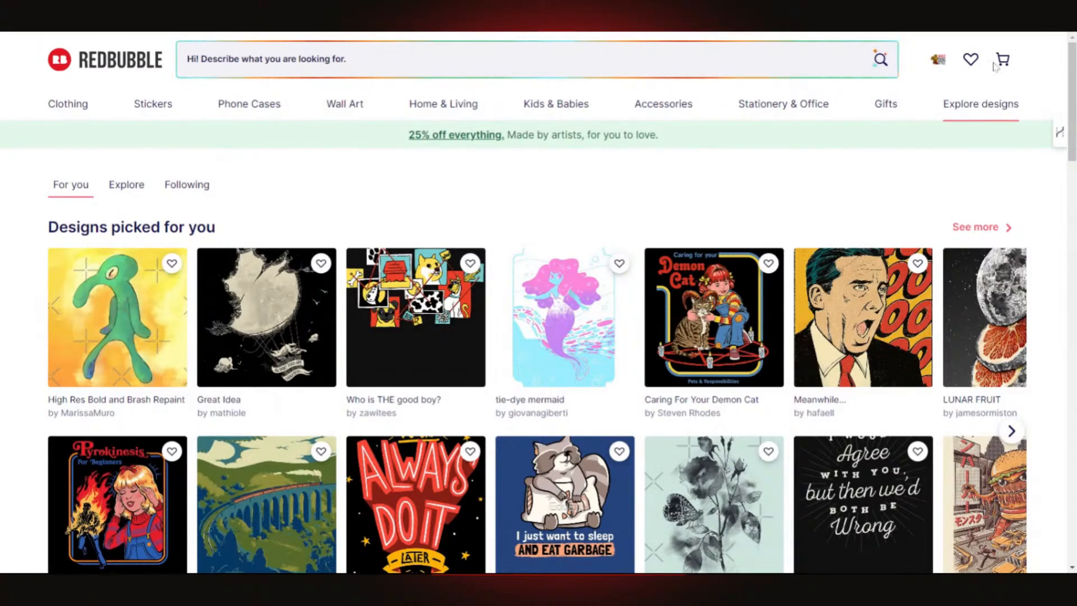
- Glance at the RB Blog, then go back and scroll through the home page feed
left_click(938, 61)
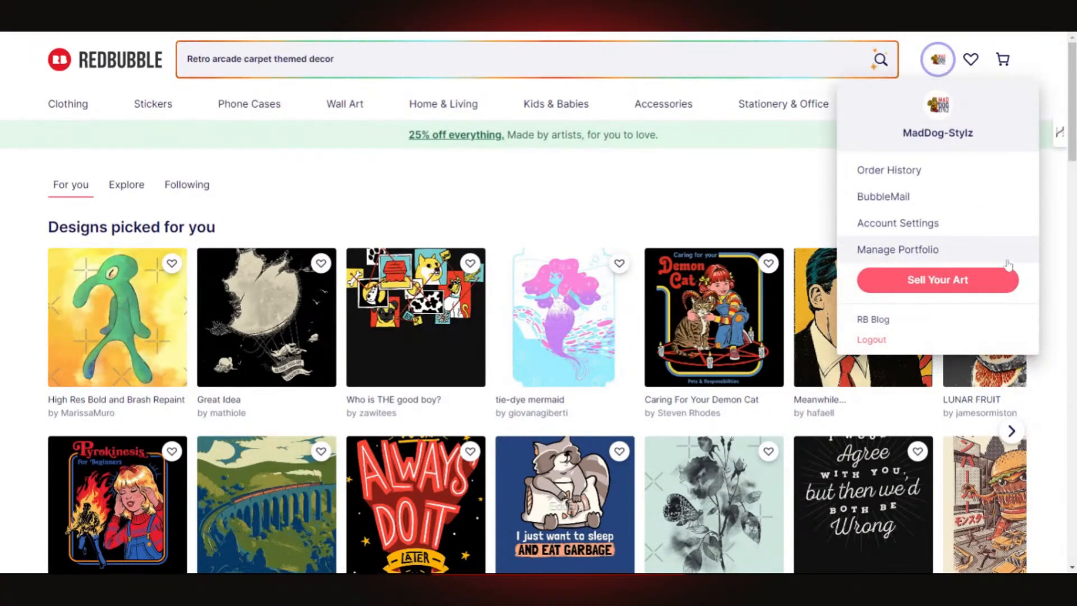
left_click(881, 322)
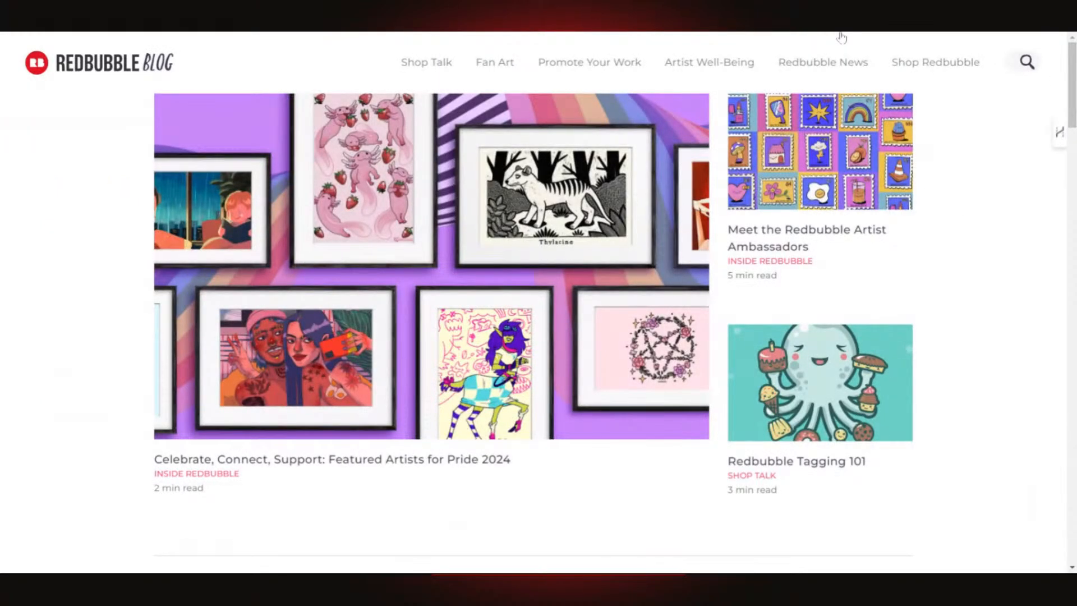
key("alt+Left")
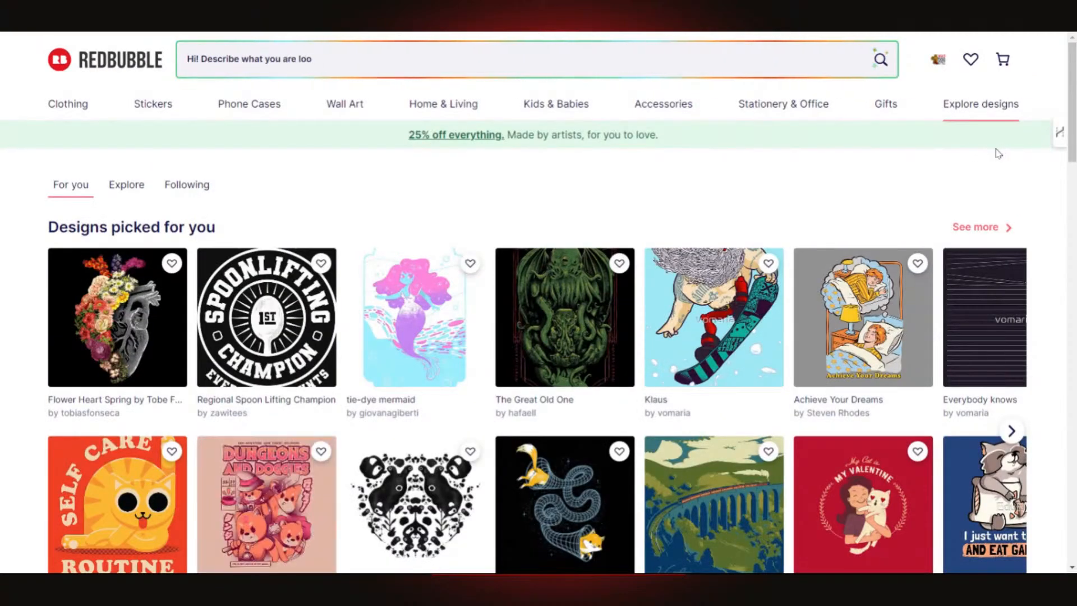
scroll(991, 156, "down", 15)
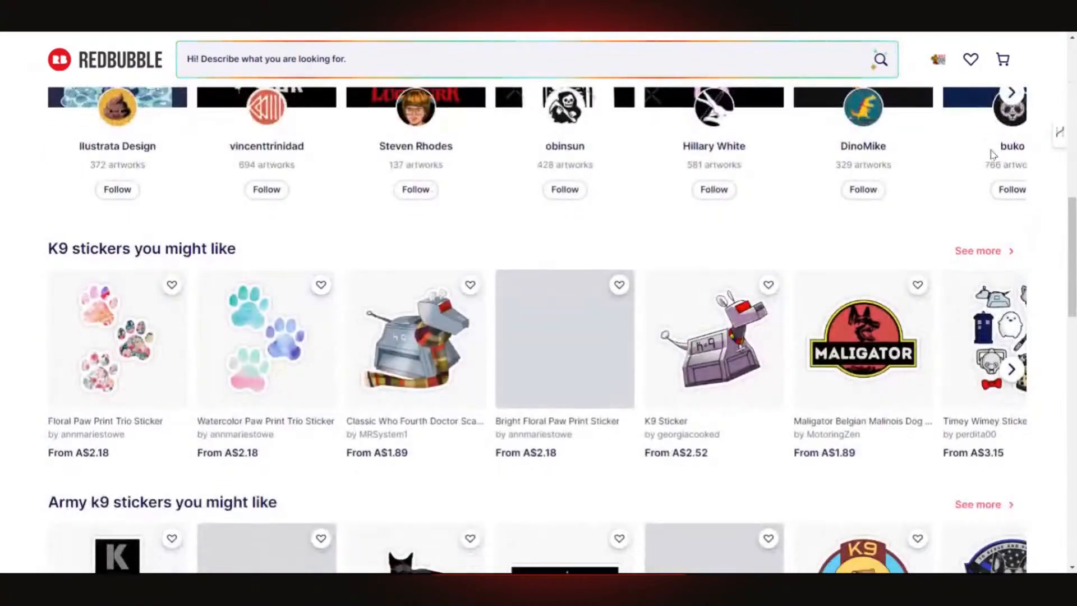
scroll(989, 153, "down", 5)
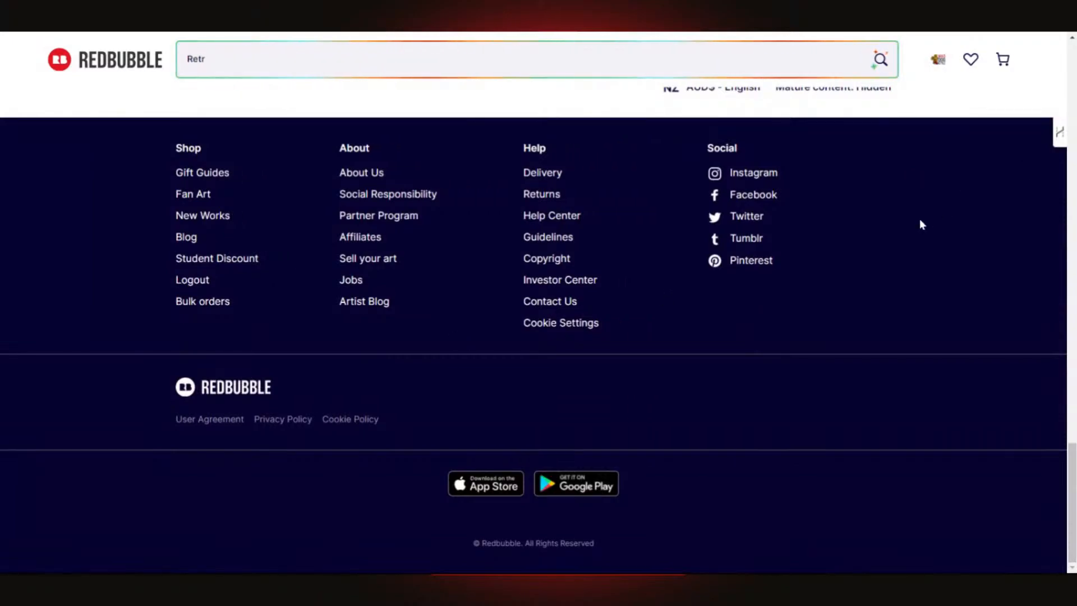
scroll(920, 225, "up", 10)
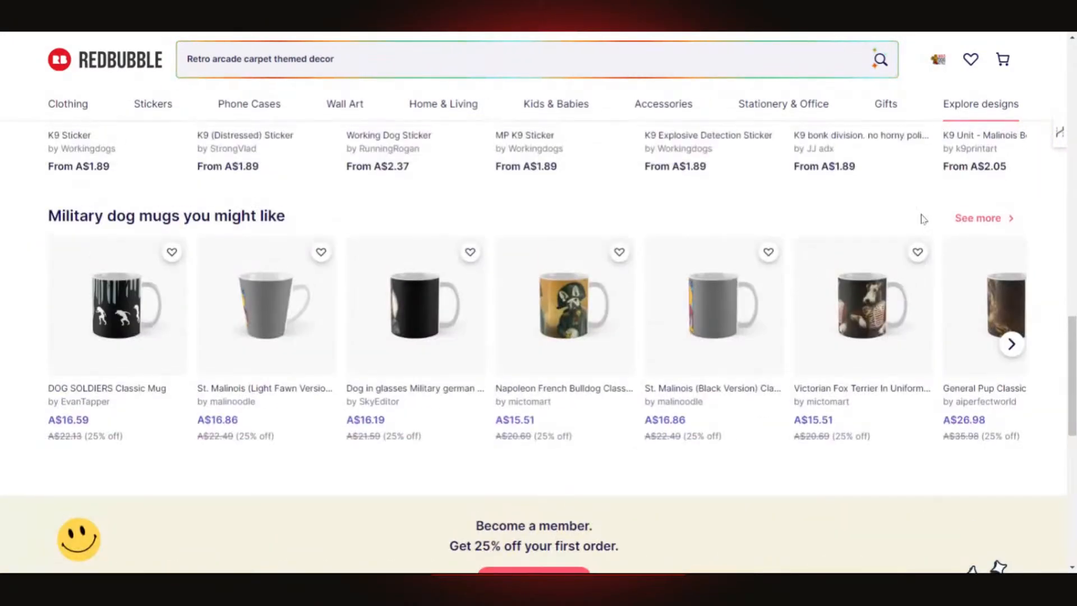
scroll(923, 219, "up", 15)
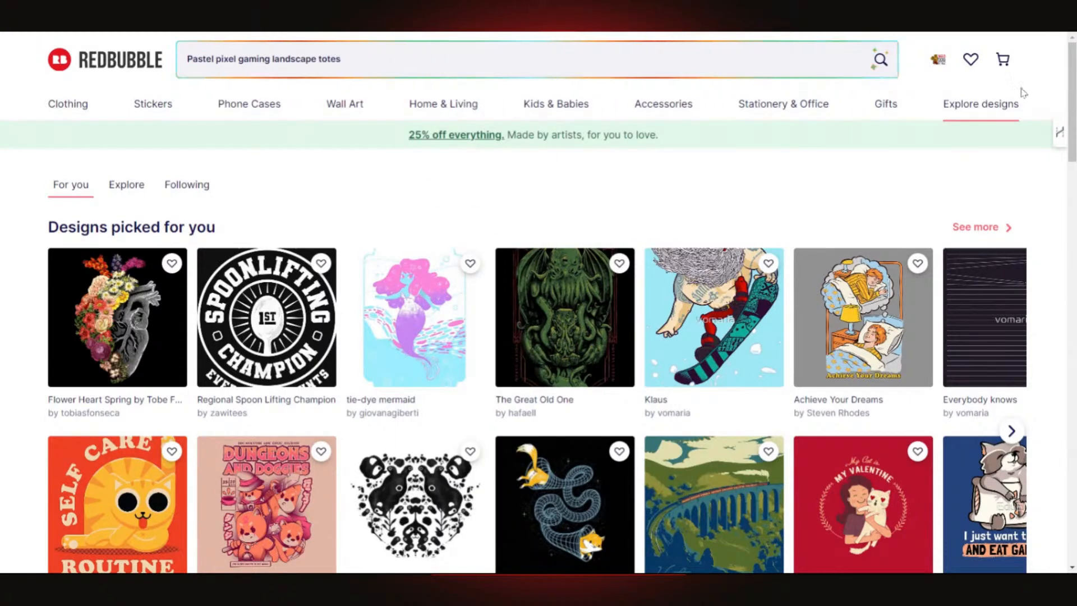
- Open your own artist About profile page and scroll through its bio and join date
left_click(938, 62)
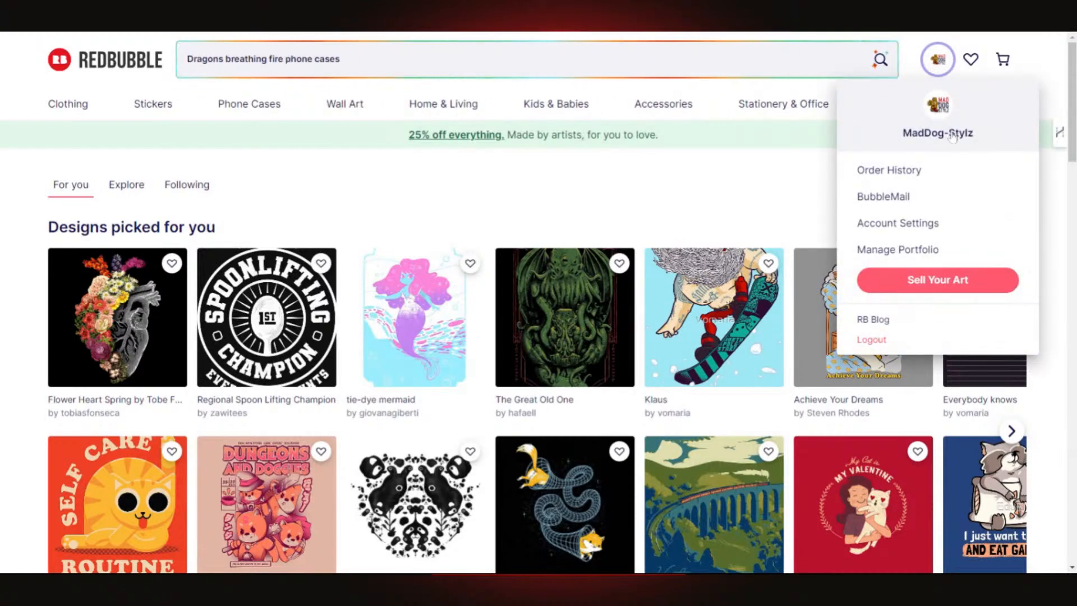
left_click(952, 137)
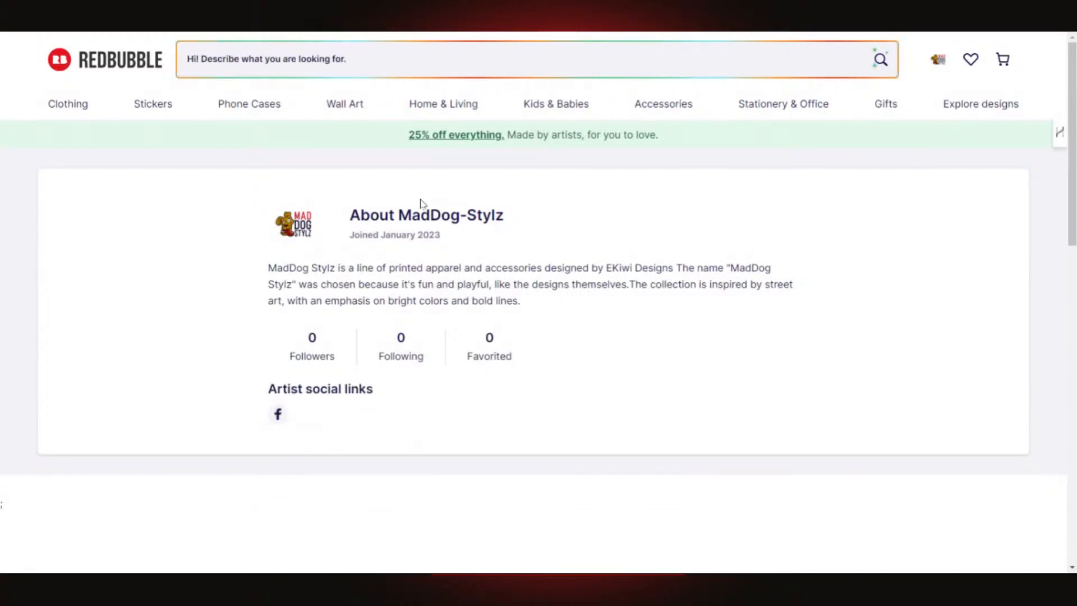
scroll(471, 368, "down", 5)
scroll(470, 368, "down", 5)
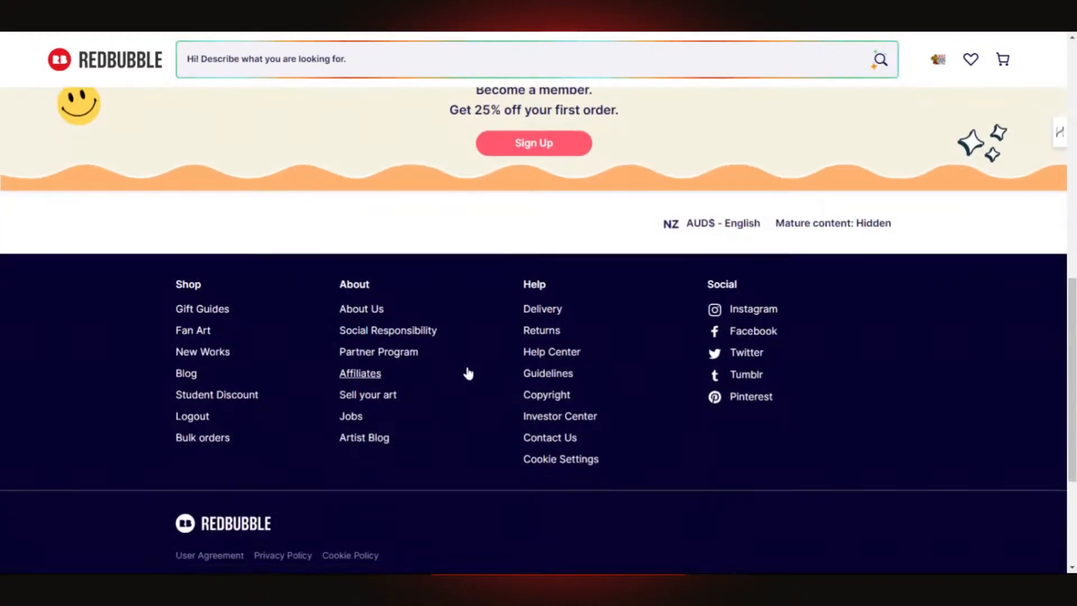
scroll(469, 368, "up", 6)
scroll(470, 372, "up", 4)
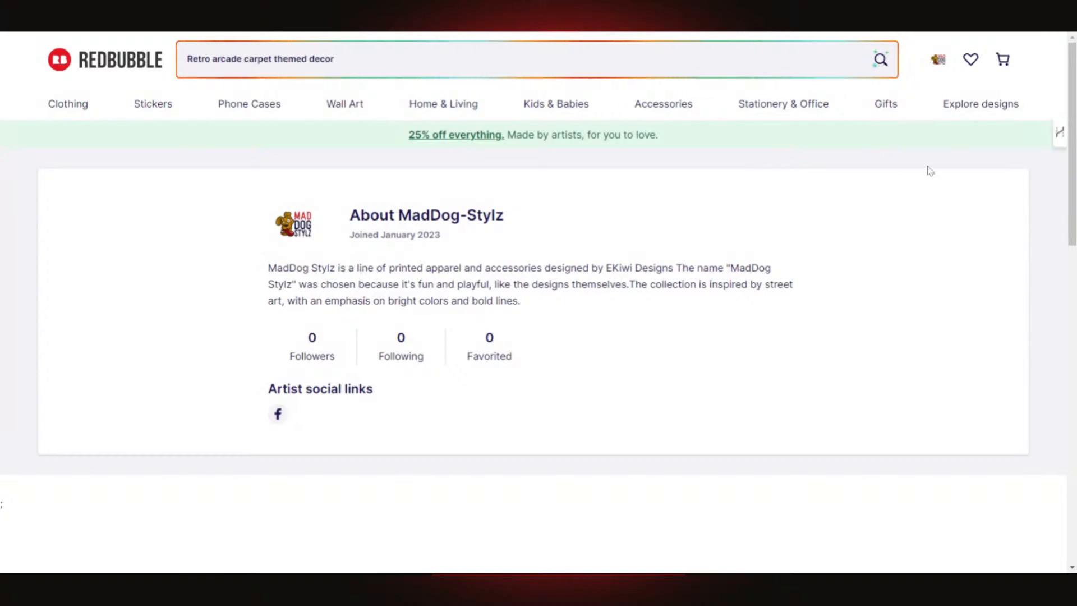
mouse_move(980, 108)
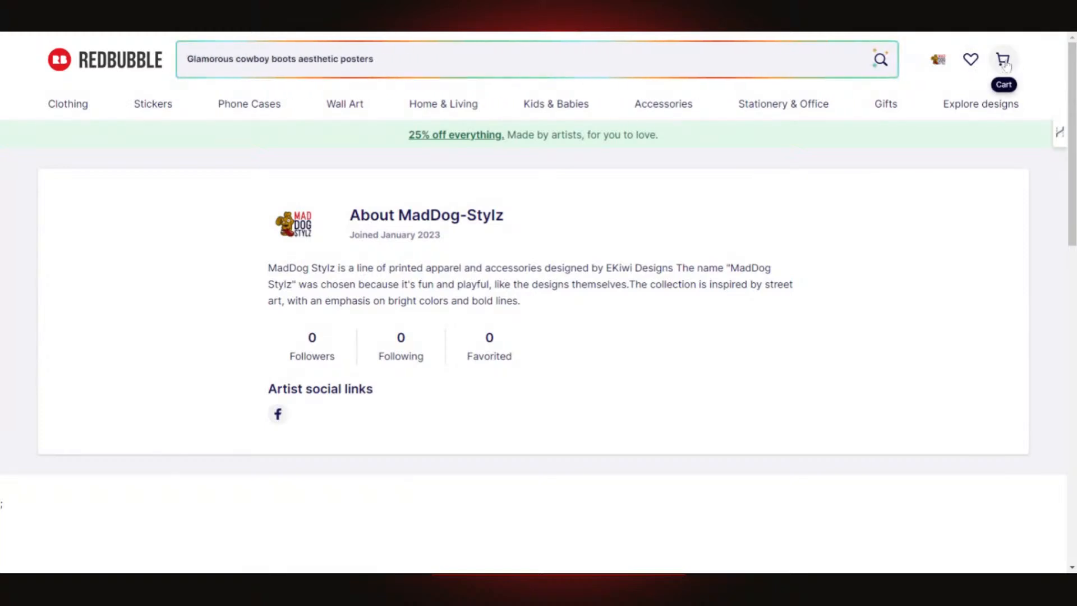
- Check the empty shopping cart, then view the empty Your lists page
left_click(1005, 64)
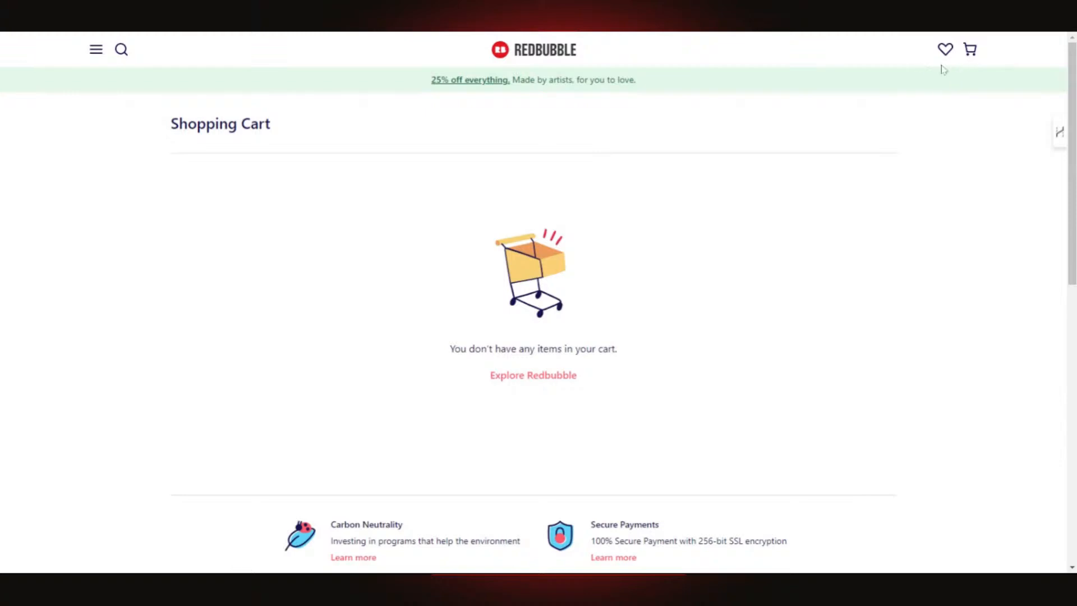
left_click(945, 50)
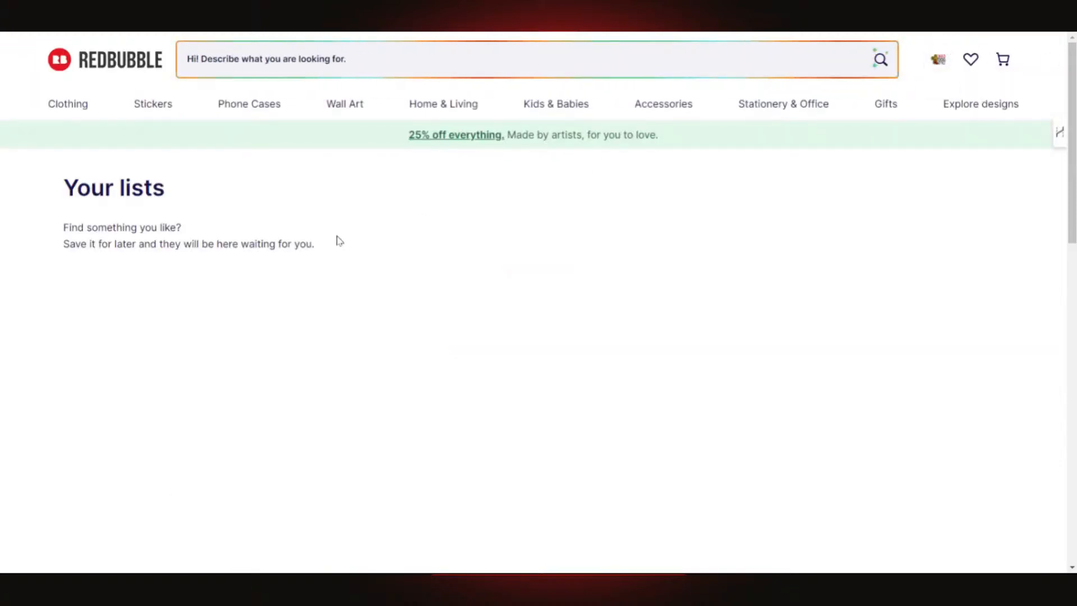
left_click(941, 65)
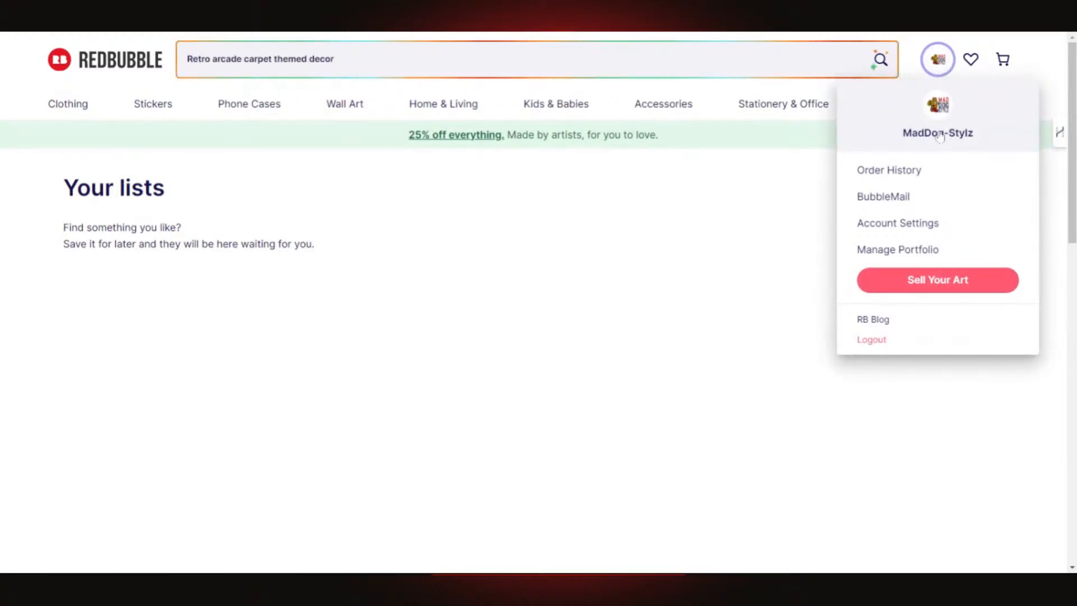
- Return to your artist About profile page via your shop name in the account menu
left_click(941, 135)
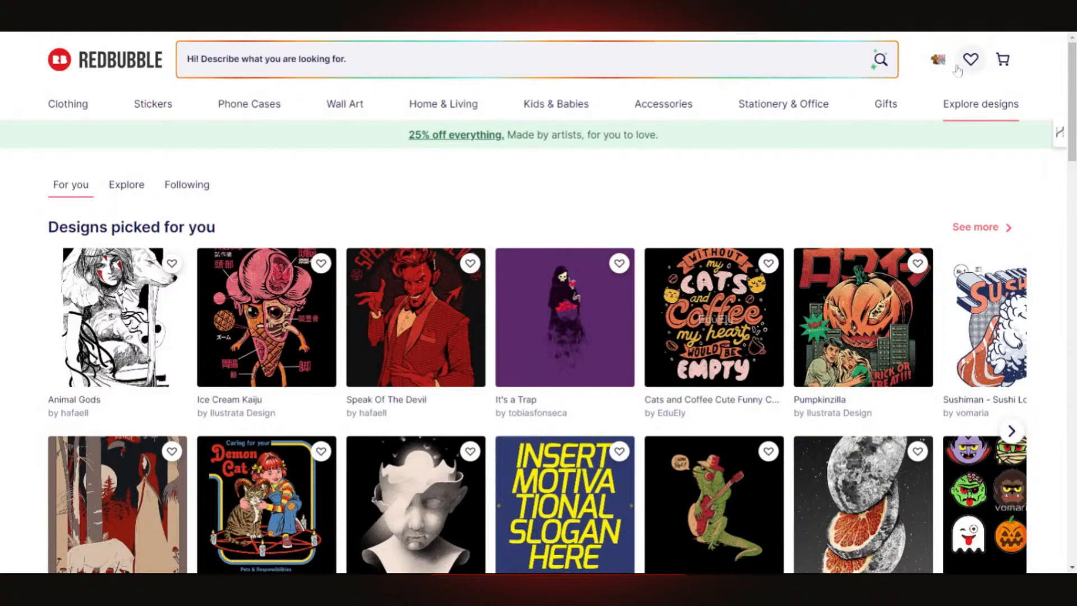
left_click(938, 59)
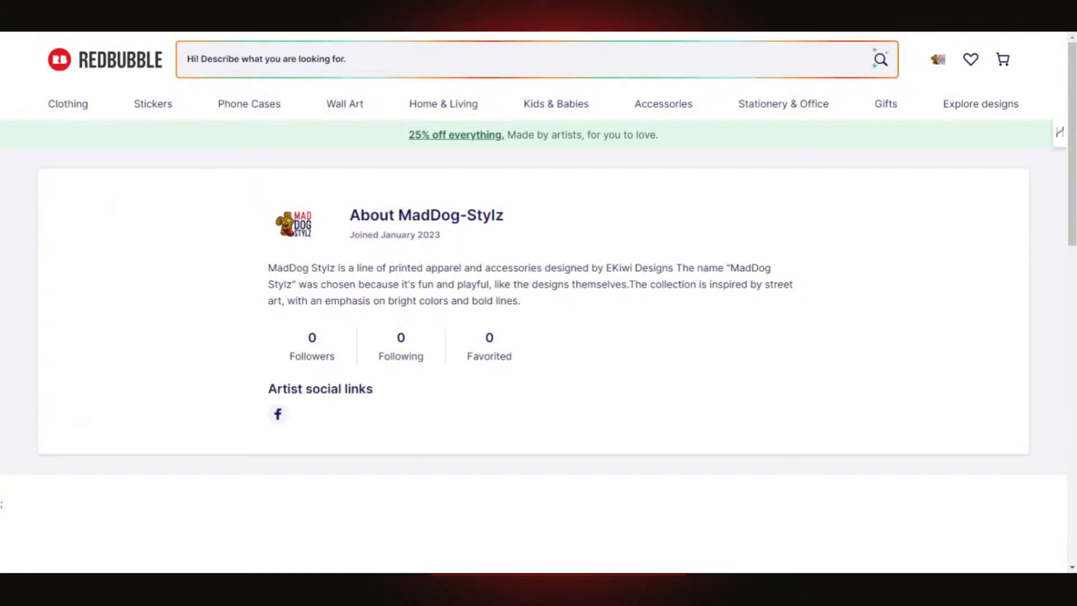
- Copy your shop name from the About heading and search the marketplace for it, getting no matches
left_click_drag(398, 215, 521, 215)
key("ctrl+c")
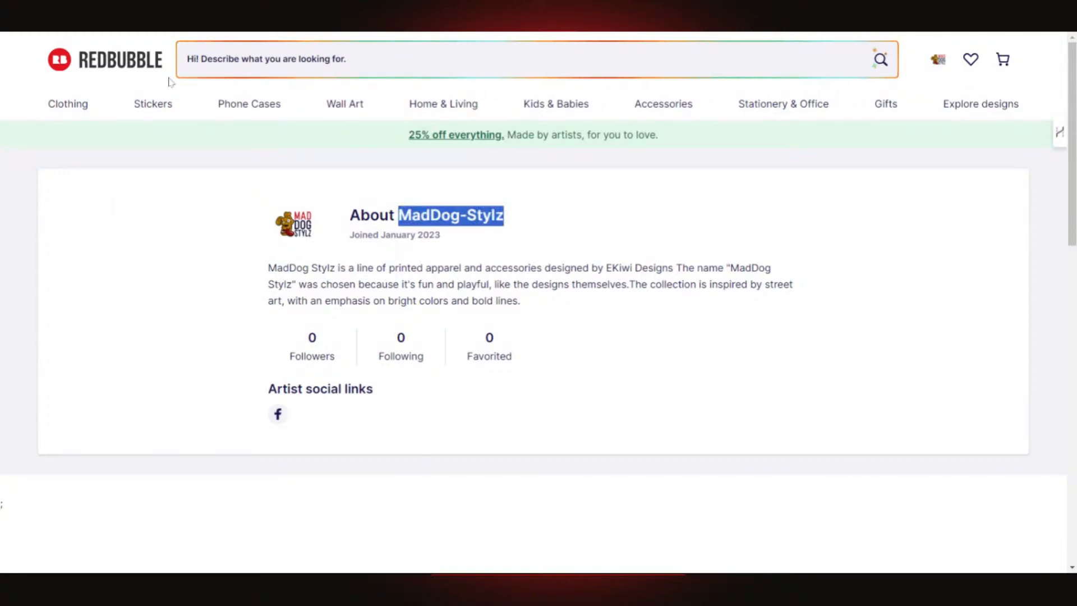
left_click(133, 67)
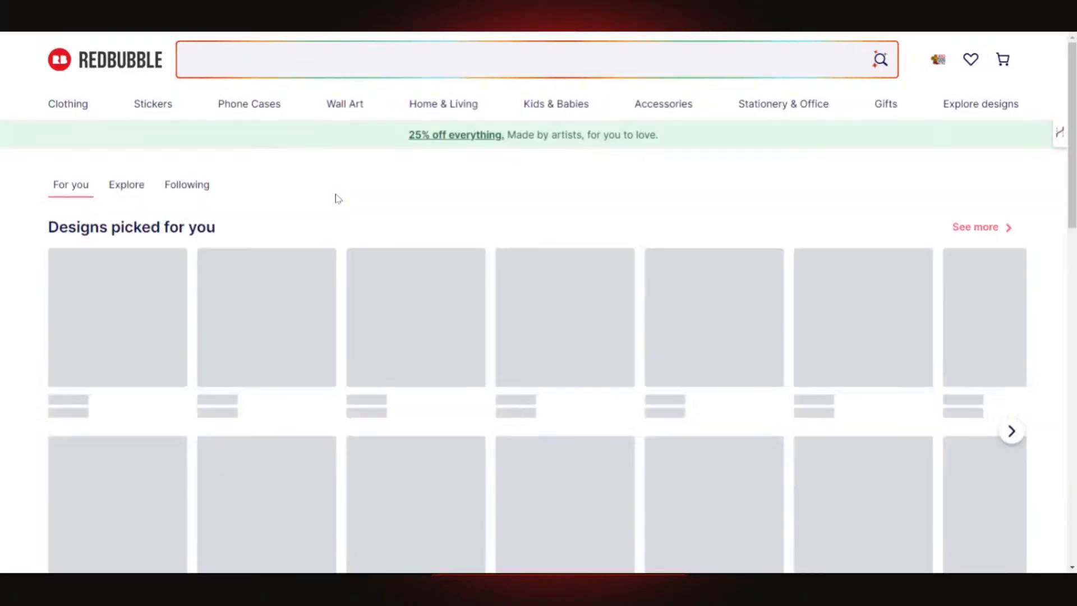
left_click(213, 59)
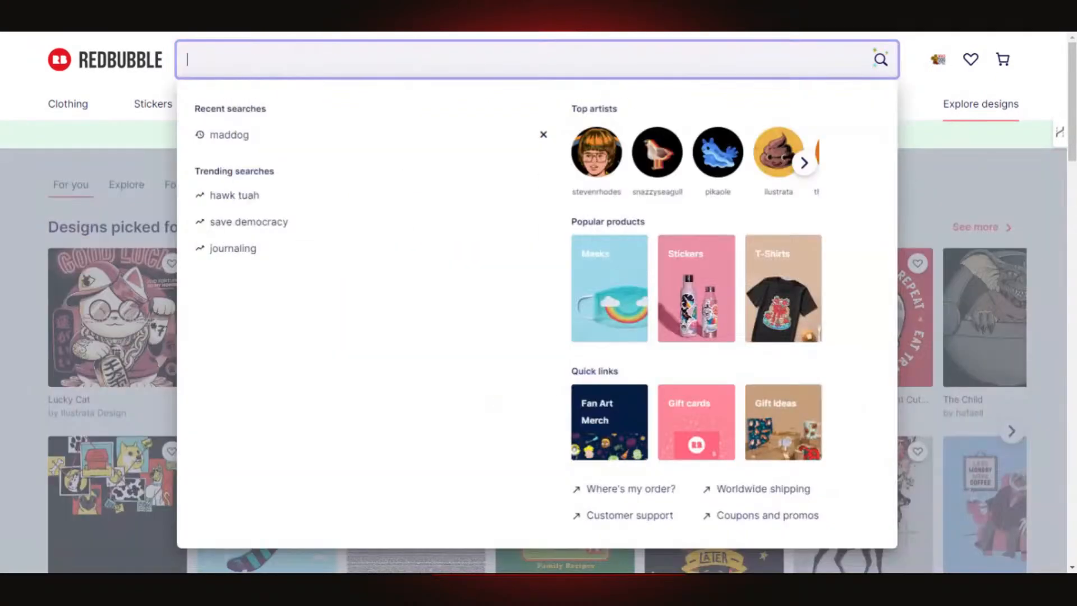
key("ctrl+v")
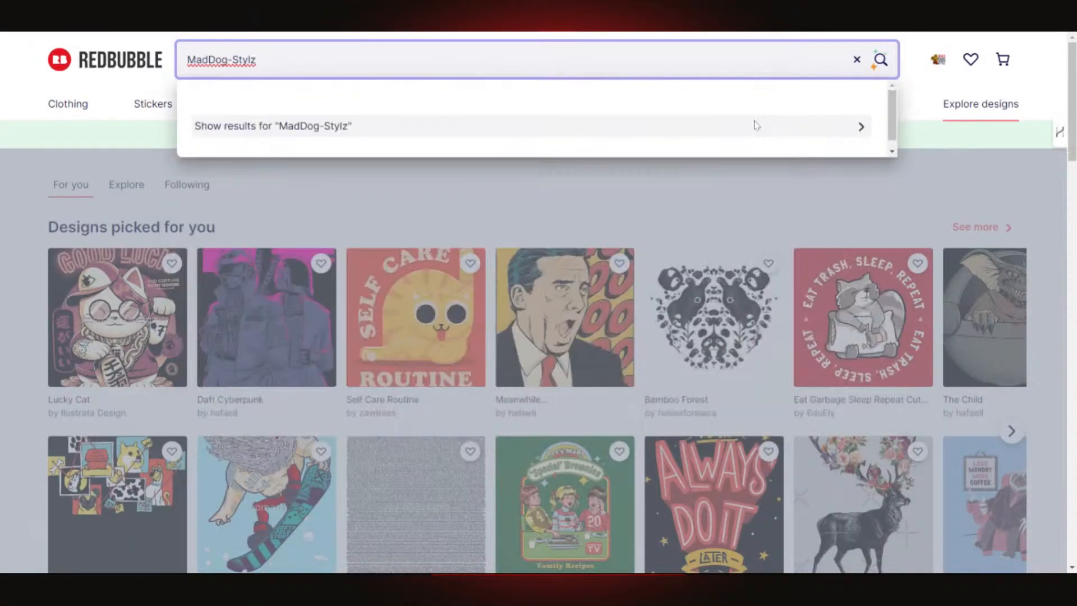
left_click(496, 129)
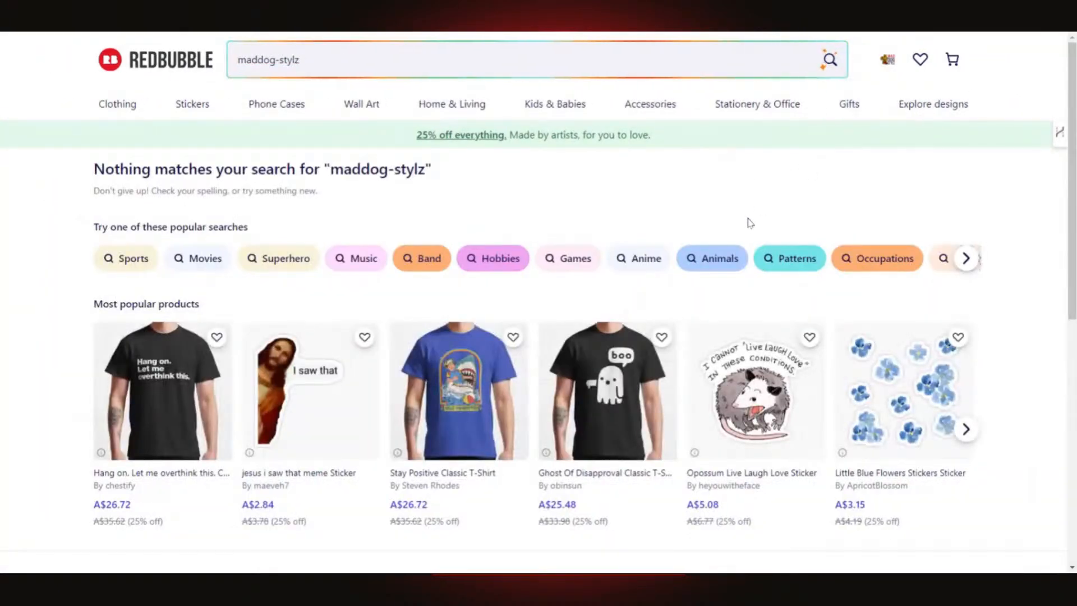
scroll(536, 236, "down", 4)
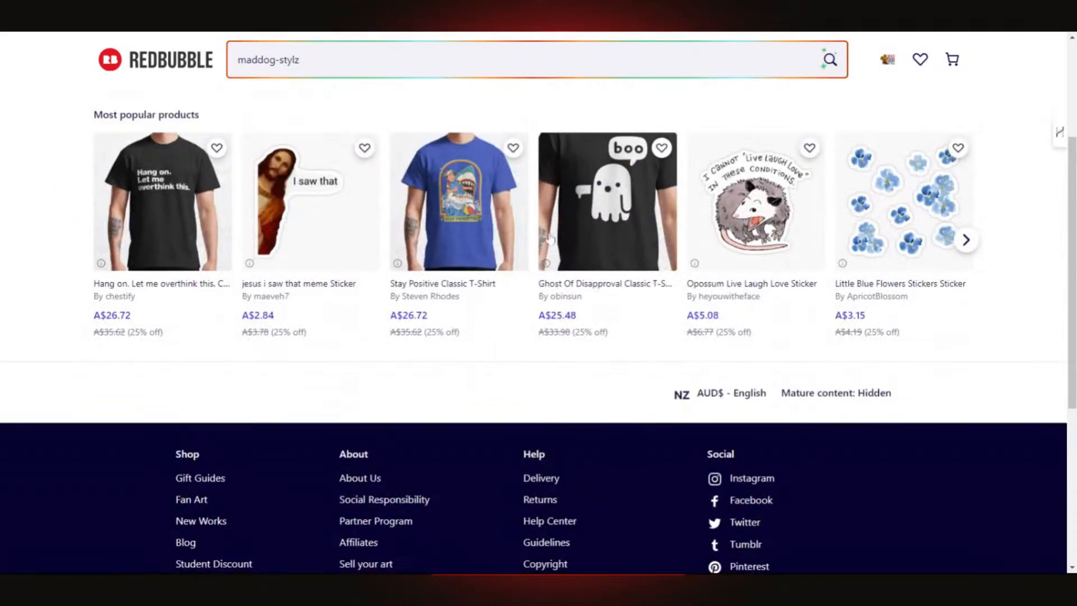
scroll(554, 233, "up", 3)
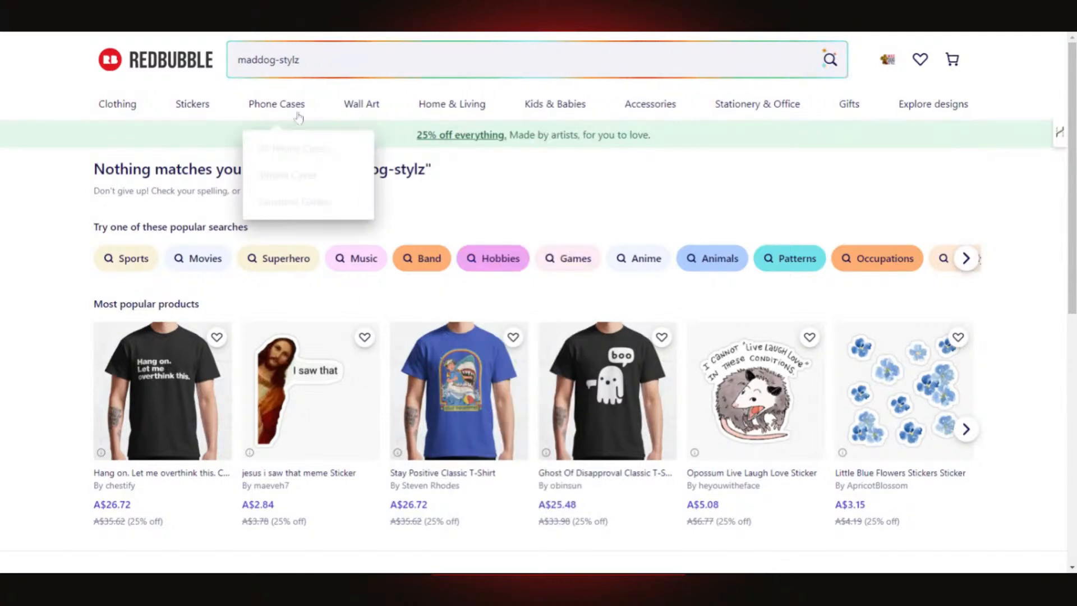
mouse_move(552, 122)
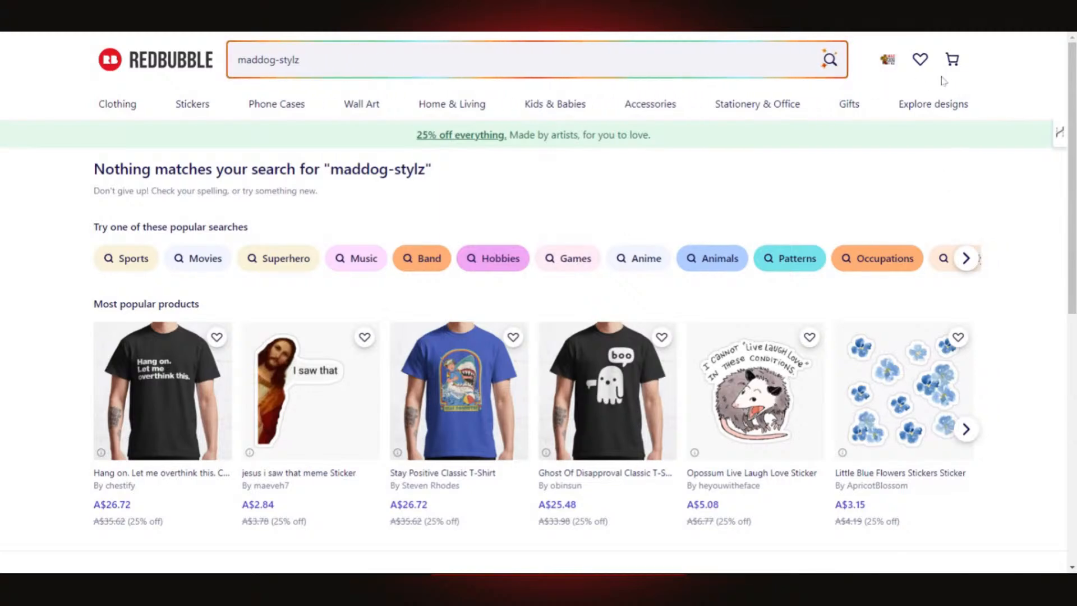
left_click(888, 61)
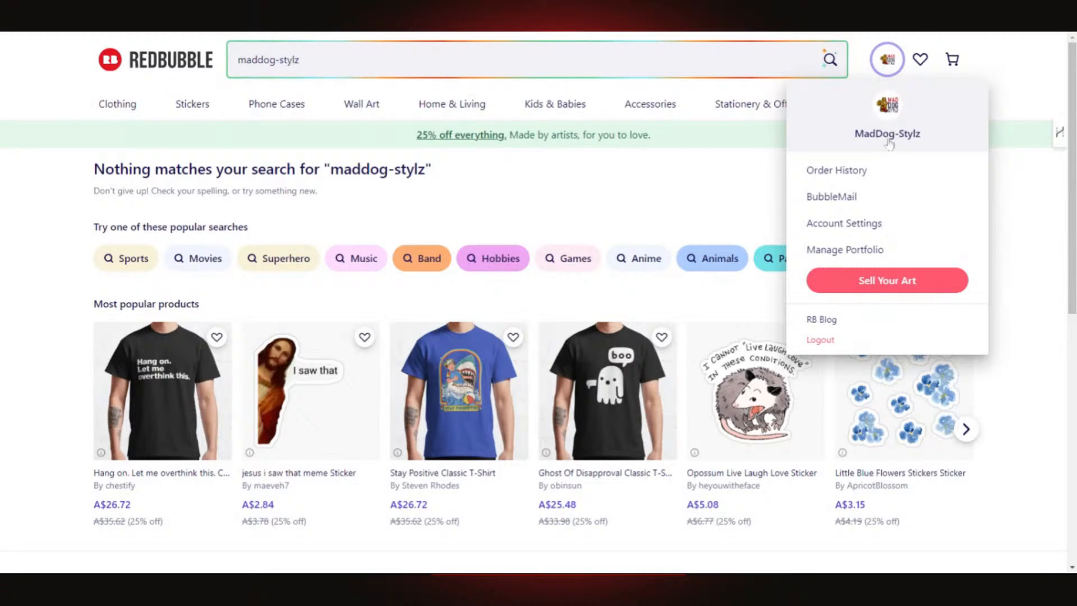
left_click(819, 250)
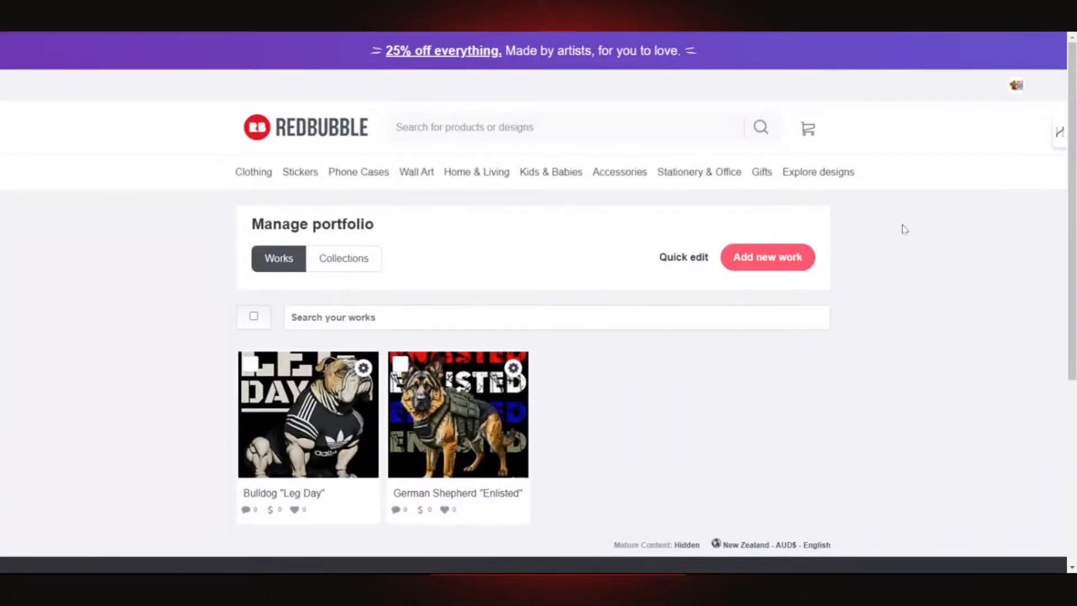
scroll(899, 231, "down", 2)
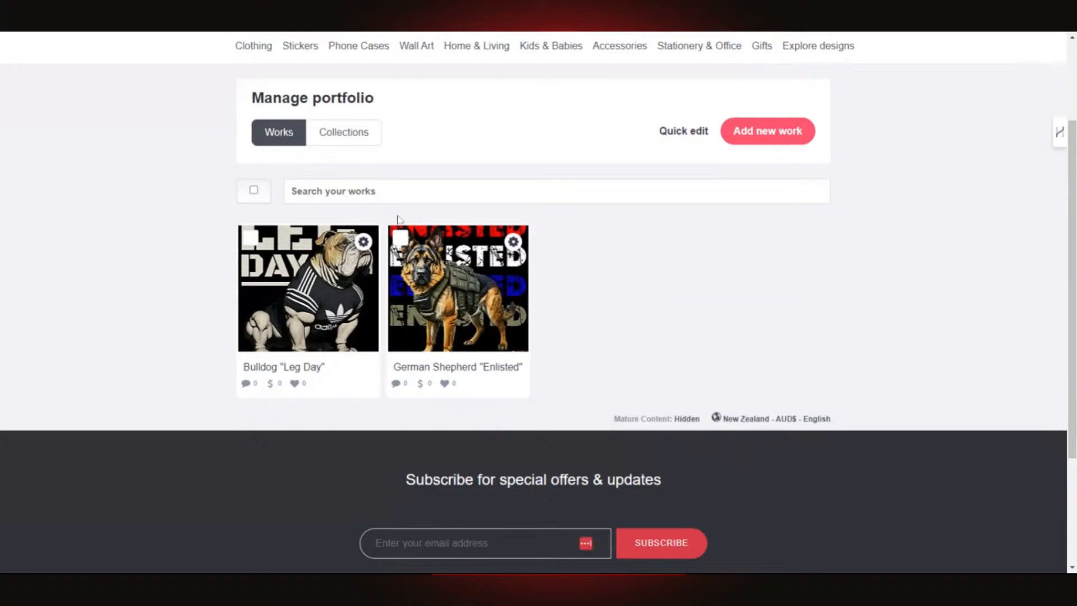
left_click(311, 299)
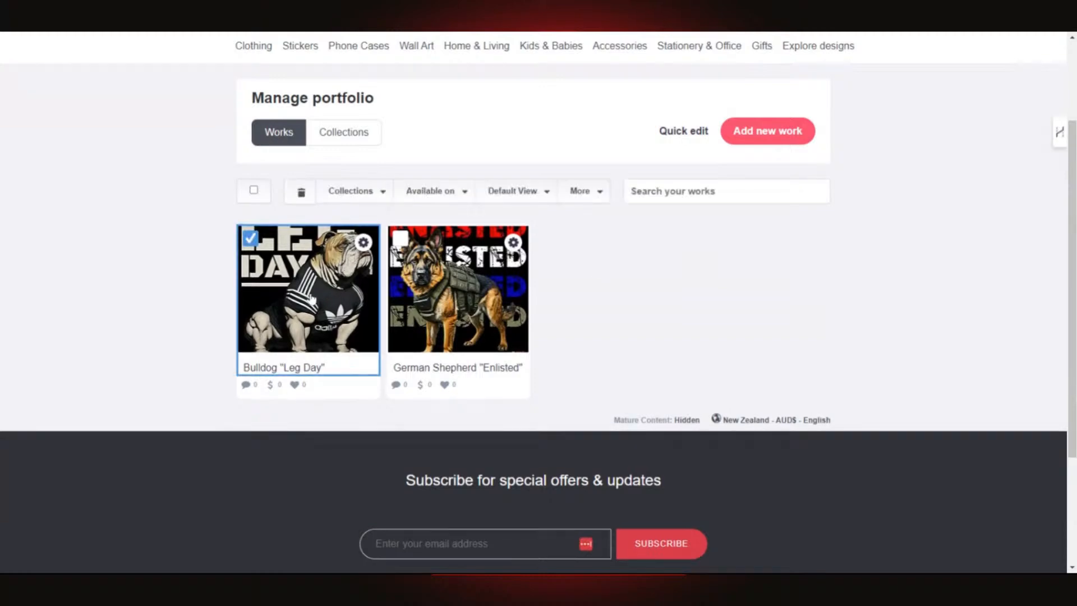
left_click(311, 299)
scroll(342, 306, "up", 2)
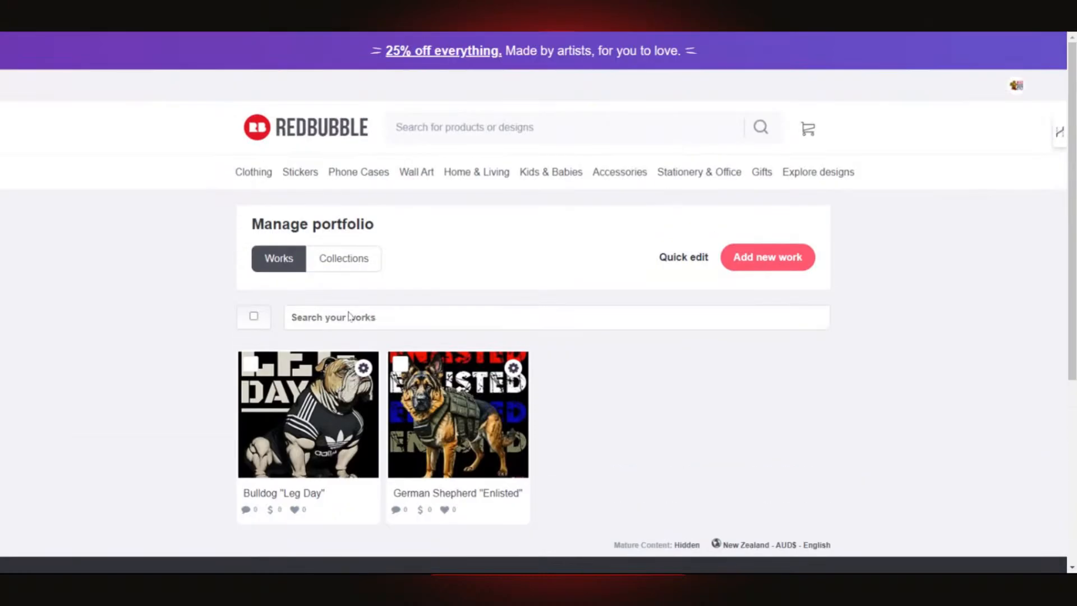
left_click(337, 259)
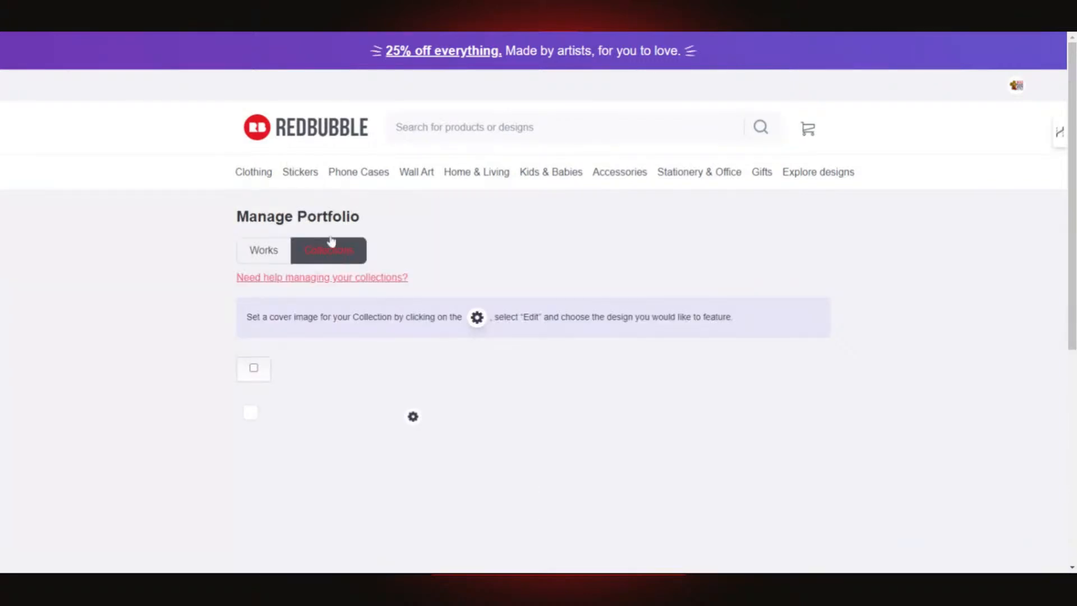
left_click(282, 252)
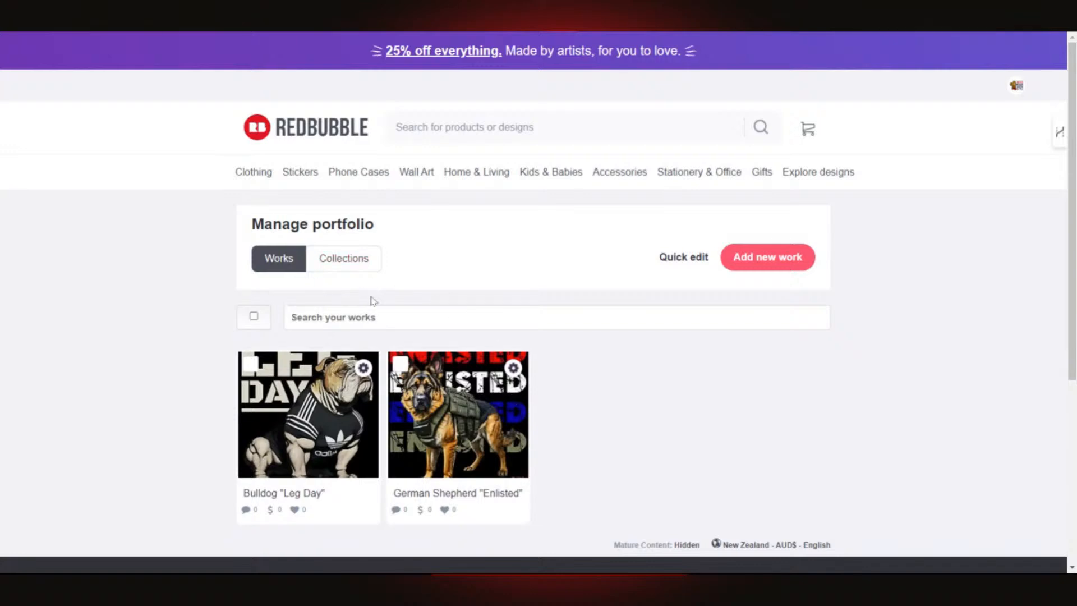
mouse_move(248, 175)
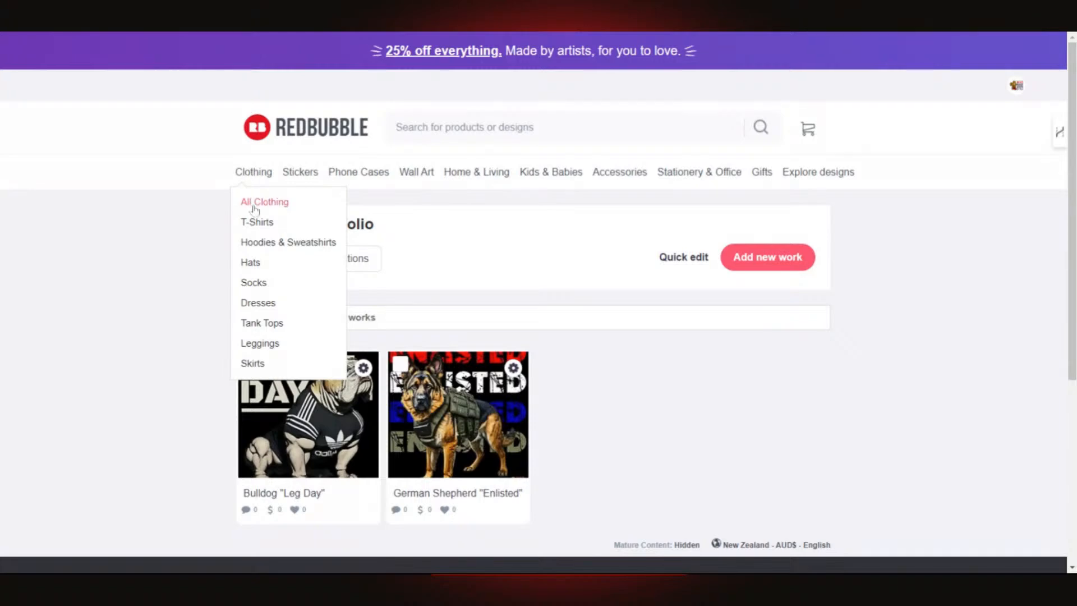
- Choose All Clothing from the Clothing dropdown in the navigation bar
left_click(334, 212)
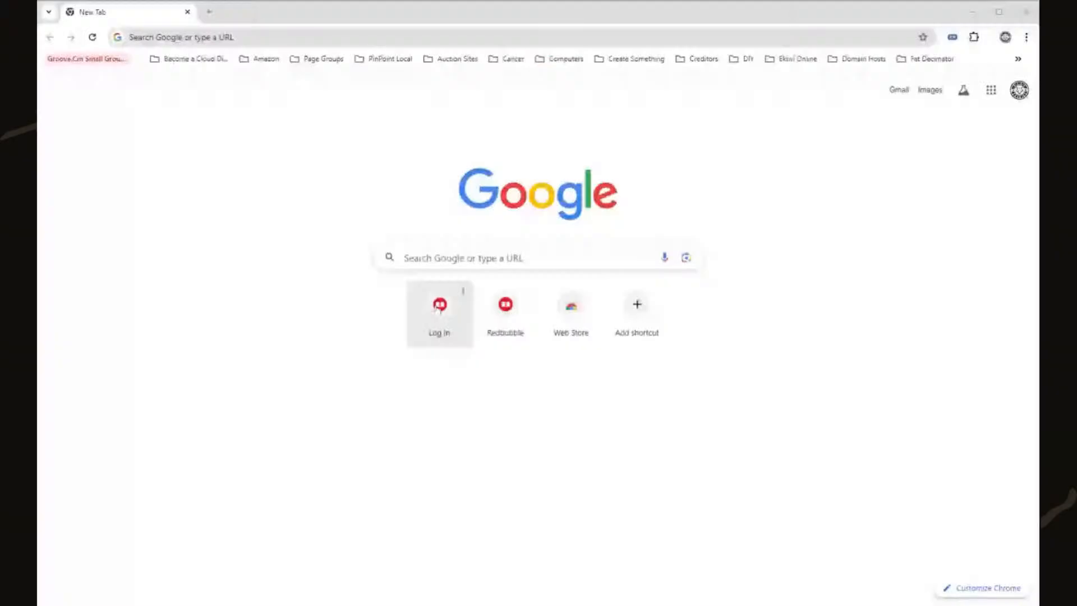
- Open the Log In page, then follow Sign Up to the Join Redbubble page
left_click(438, 308)
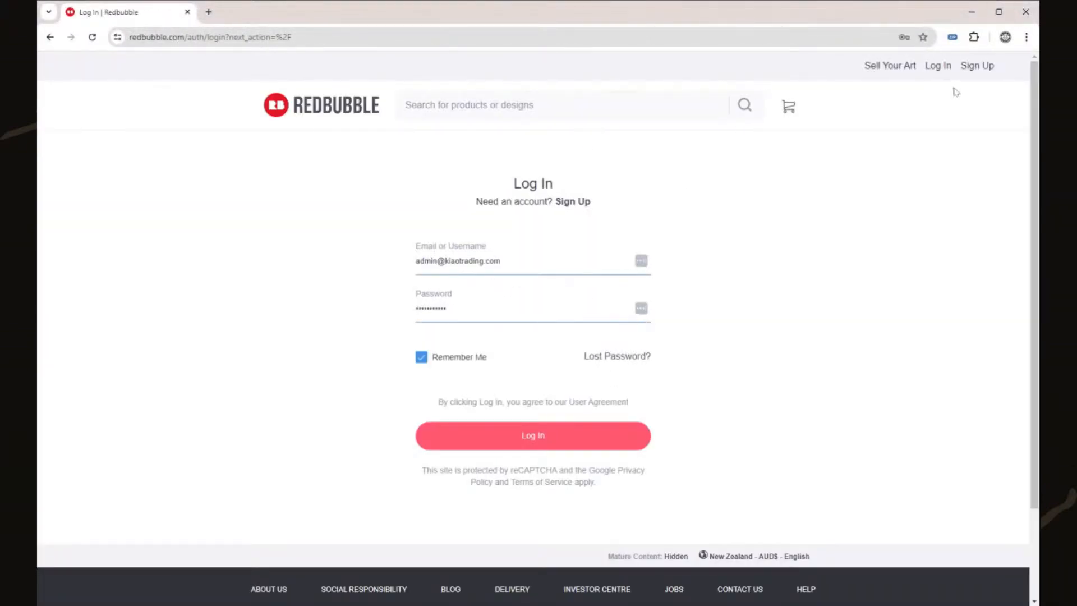
left_click(979, 66)
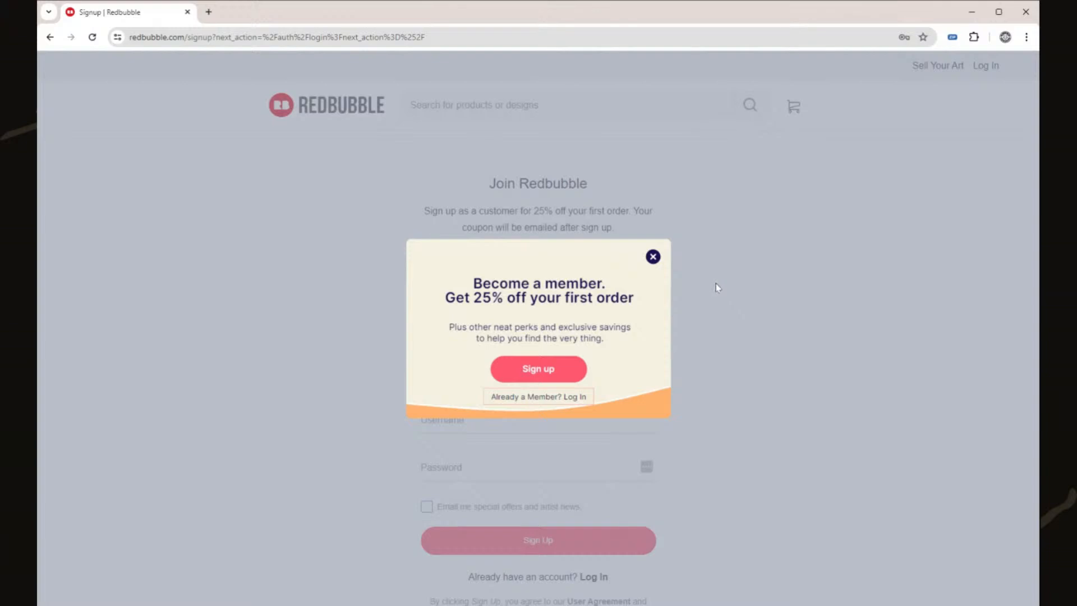
- Dismiss the membership offer, choose Artist signup and enter the e-mail address
left_click(537, 371)
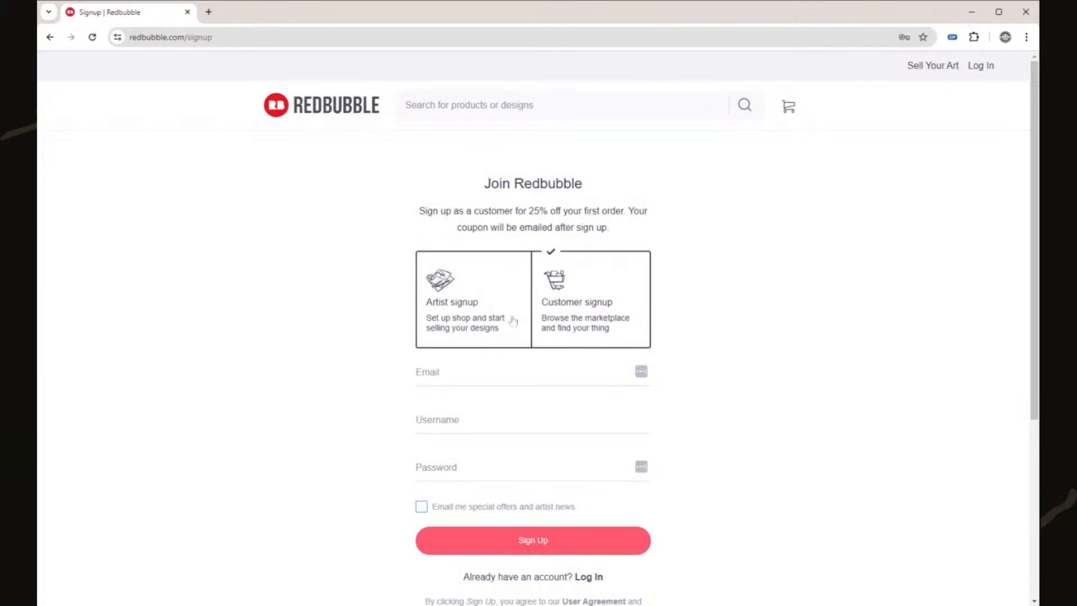
left_click(462, 318)
left_click(570, 377)
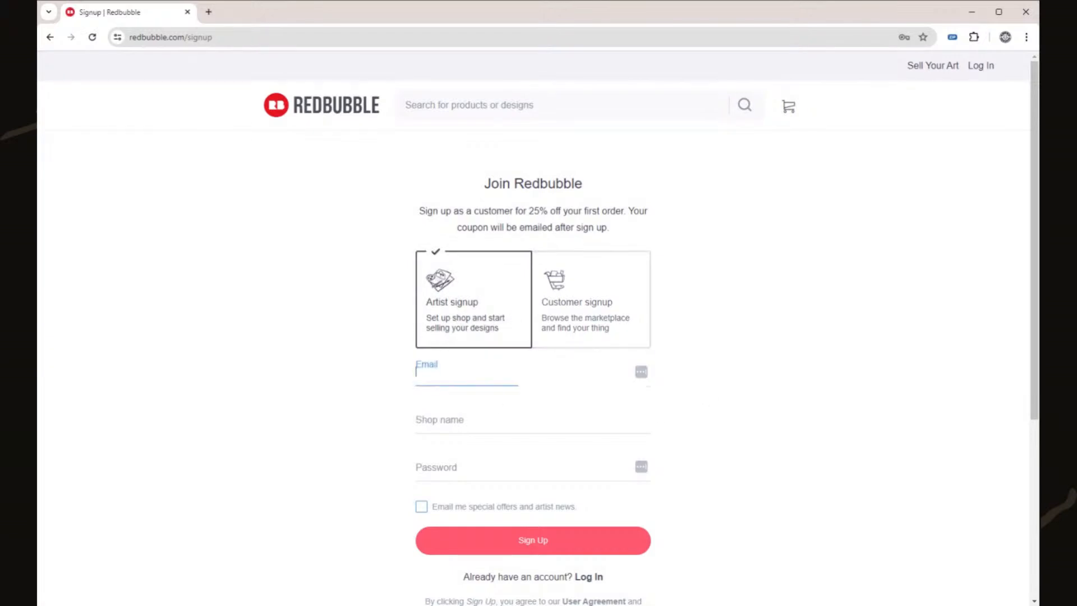
key("ctrl+v")
left_click(569, 394)
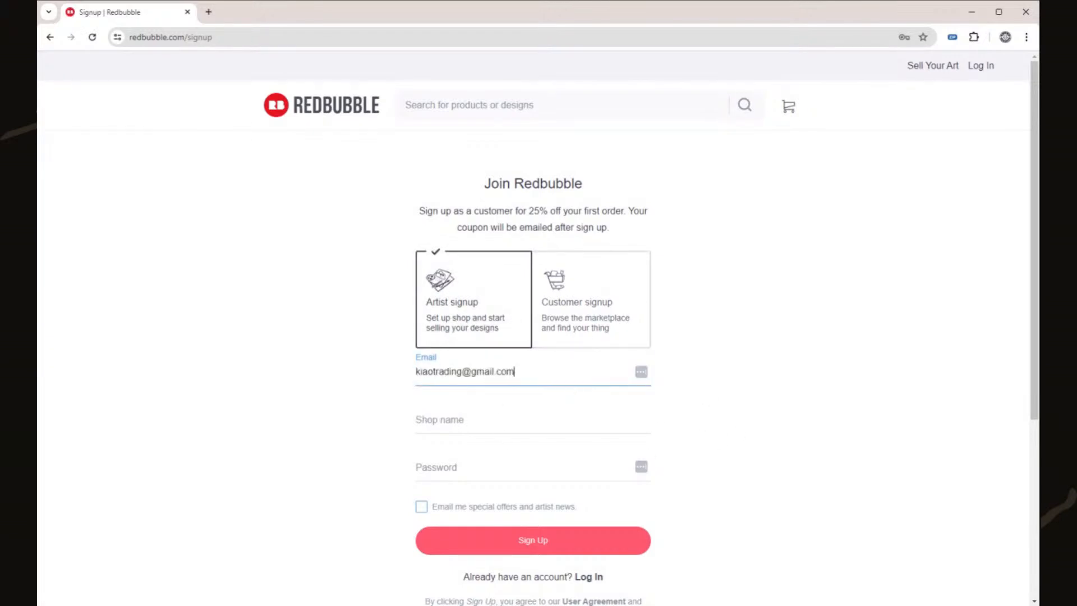
key("Tab")
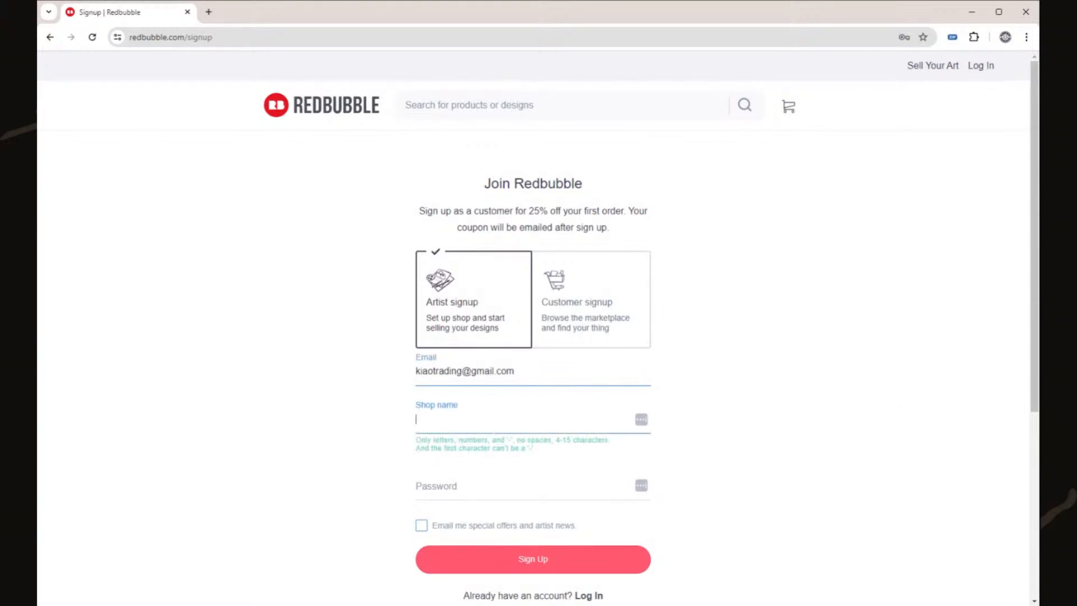
left_click(439, 371)
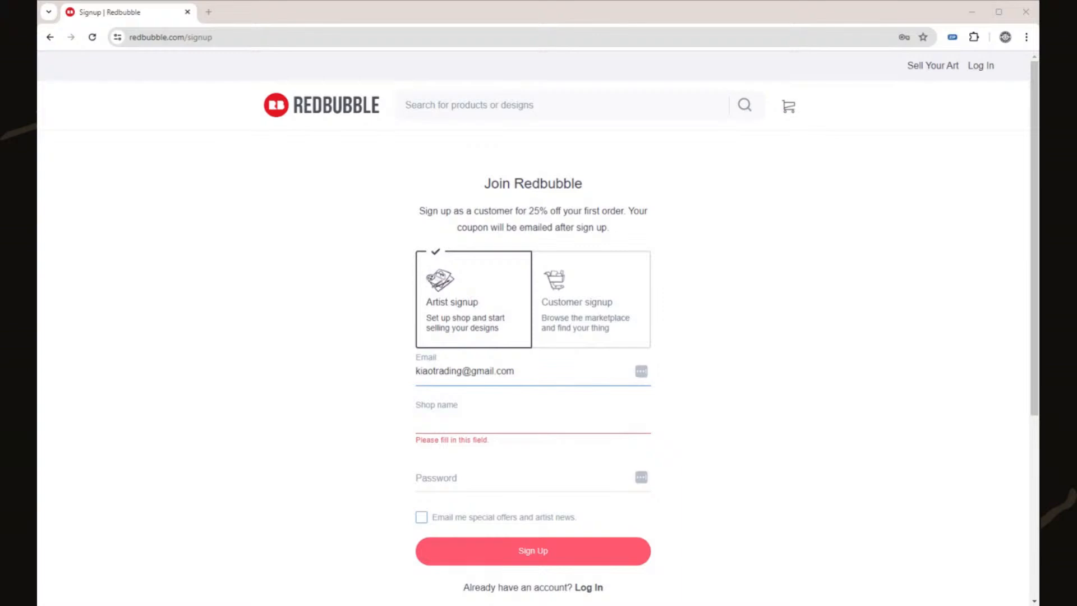
left_click(451, 371)
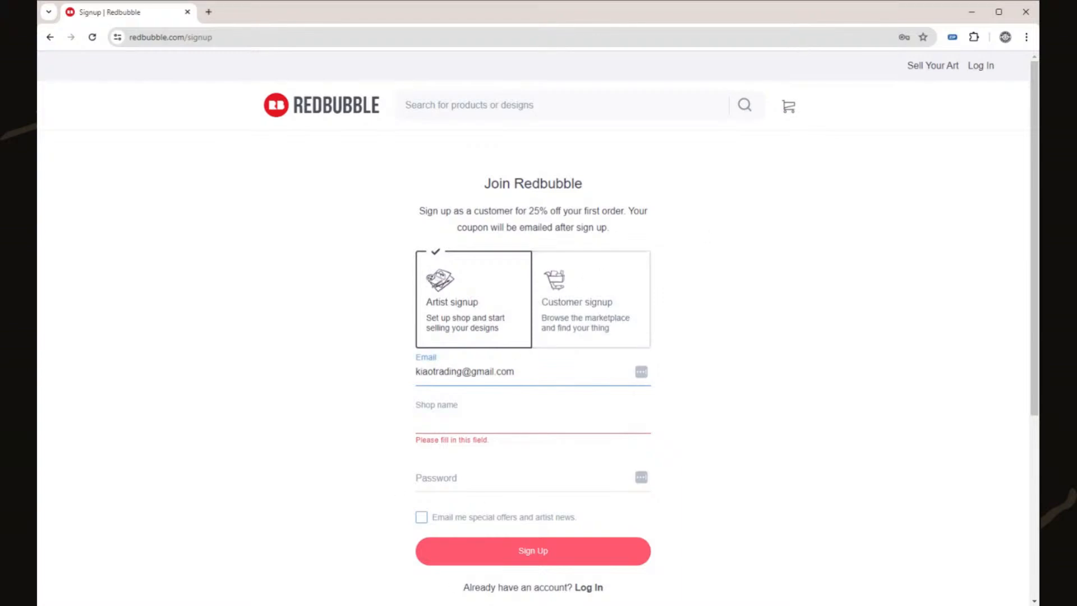
left_click_drag(461, 371, 392, 380)
- Enter BabyBooWear as the shop name without spaces and type the account password
key("Tab")
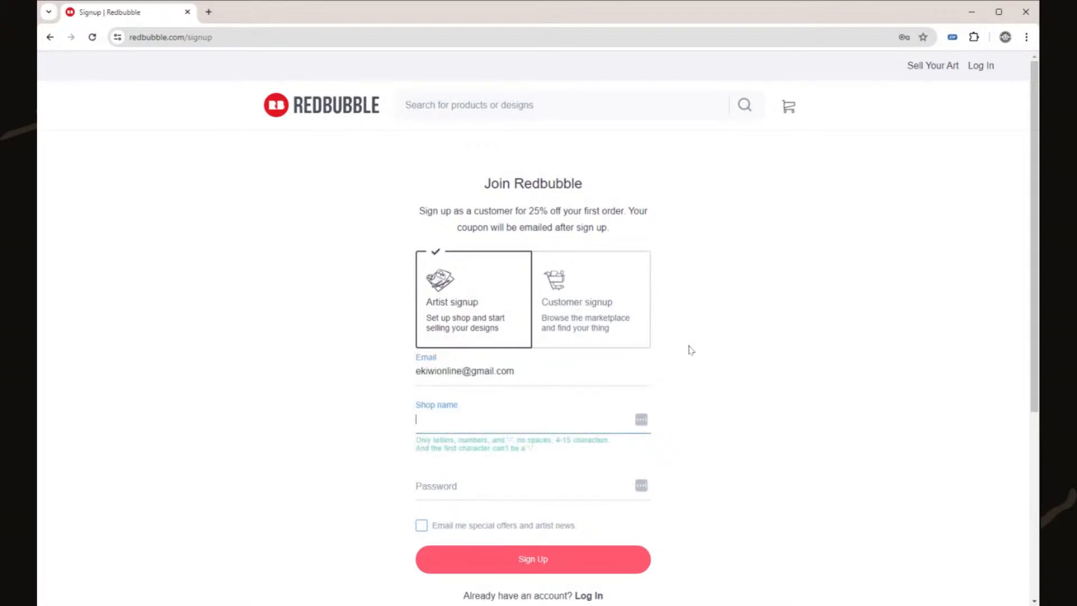
type("Baby Boo Wear")
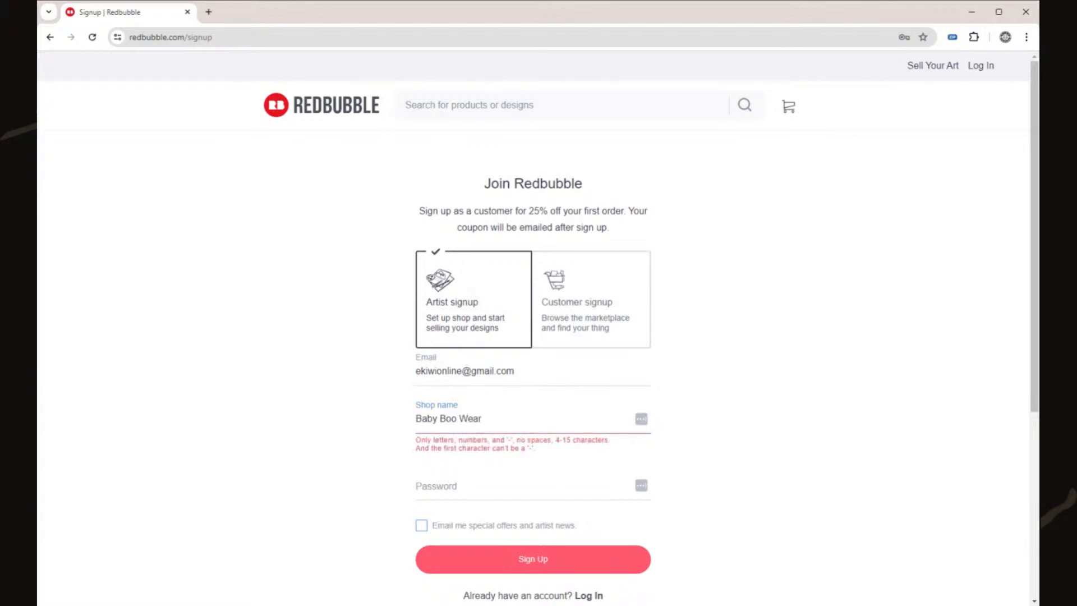
left_click(437, 419)
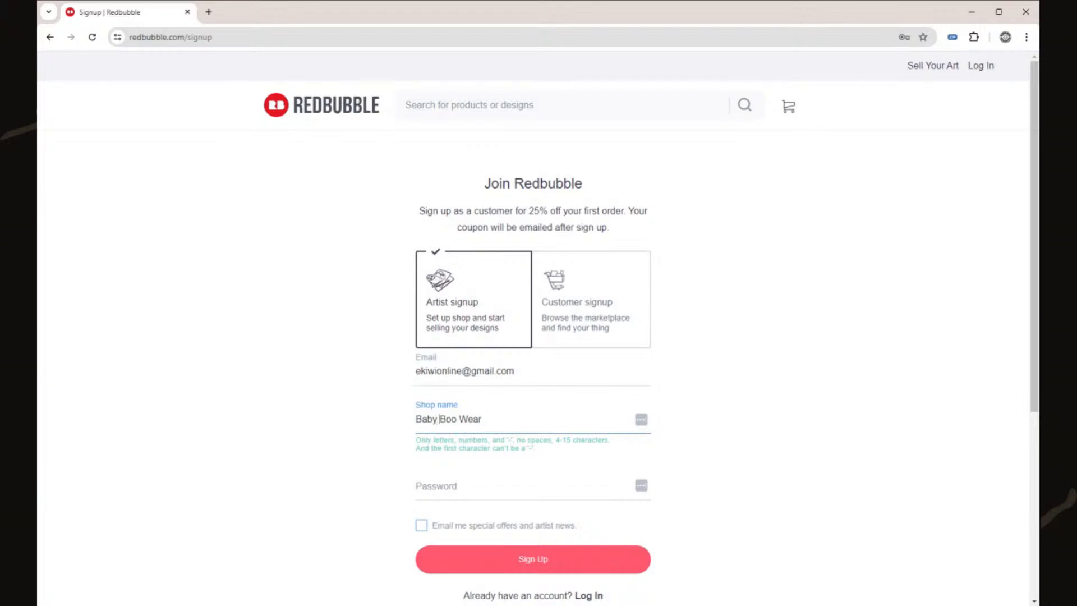
key("BackSpace")
key("BackSpace")
left_click(803, 424)
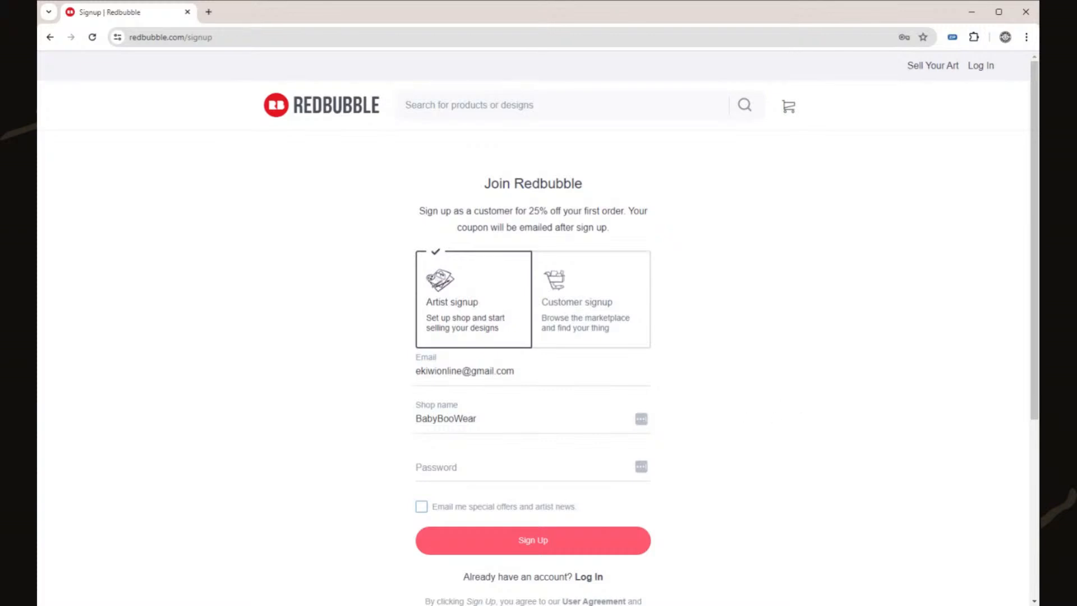
key("Tab")
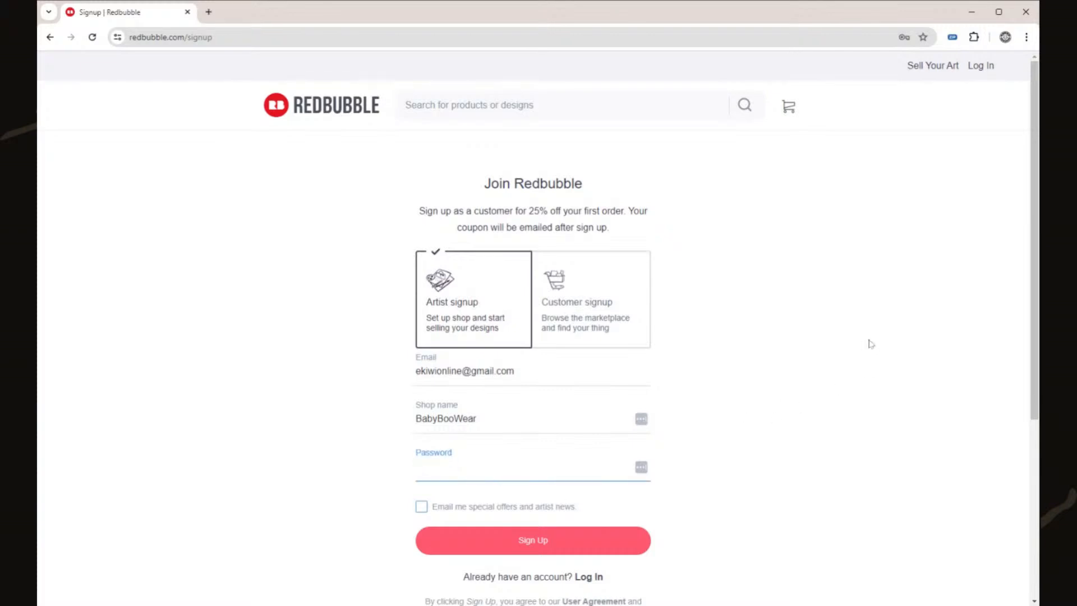
type("••••••••••")
- Tick 'Email me special offers and artist news' and submit the artist signup
left_click(815, 387)
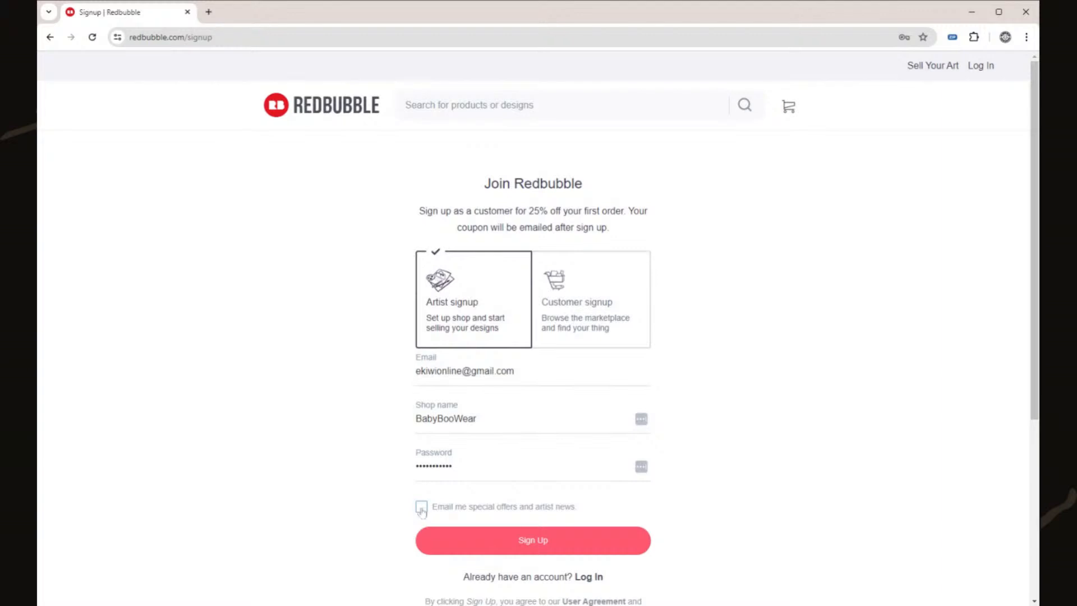
left_click(422, 508)
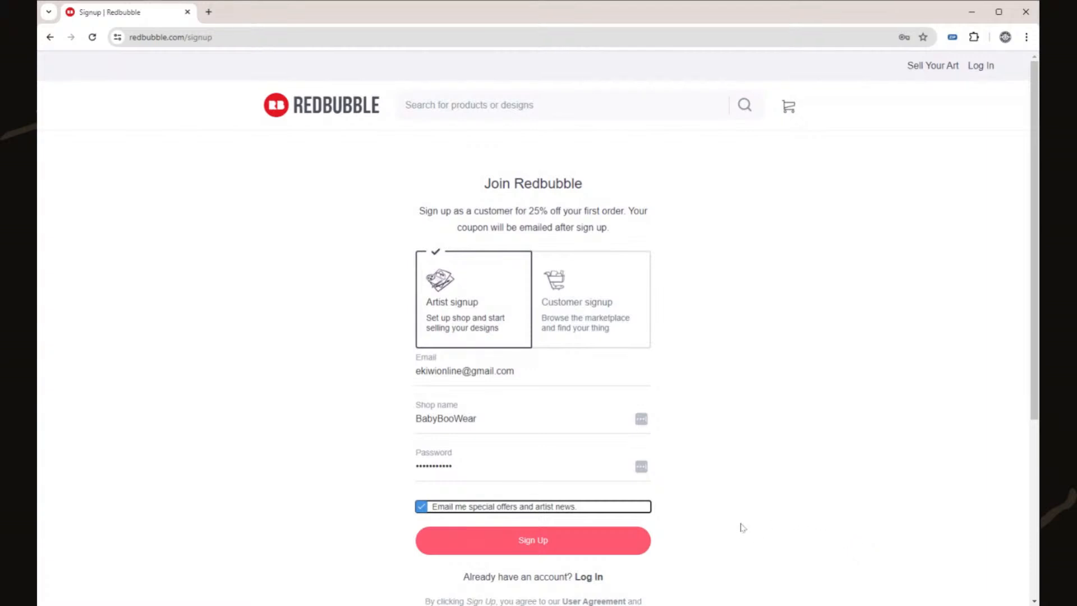
scroll(764, 508, "down", 3)
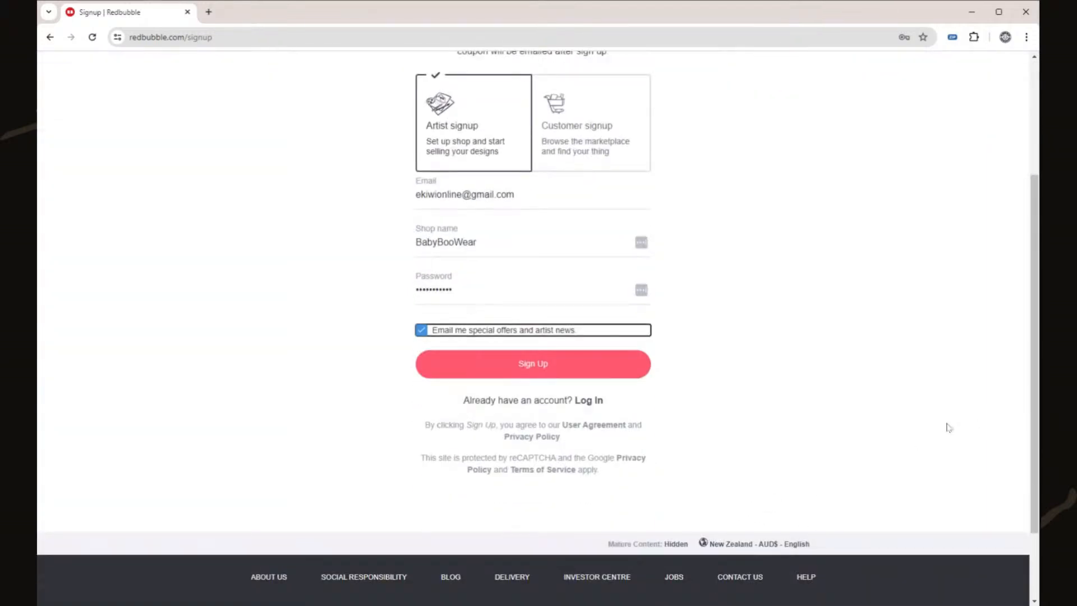
scroll(859, 440, "up", 2)
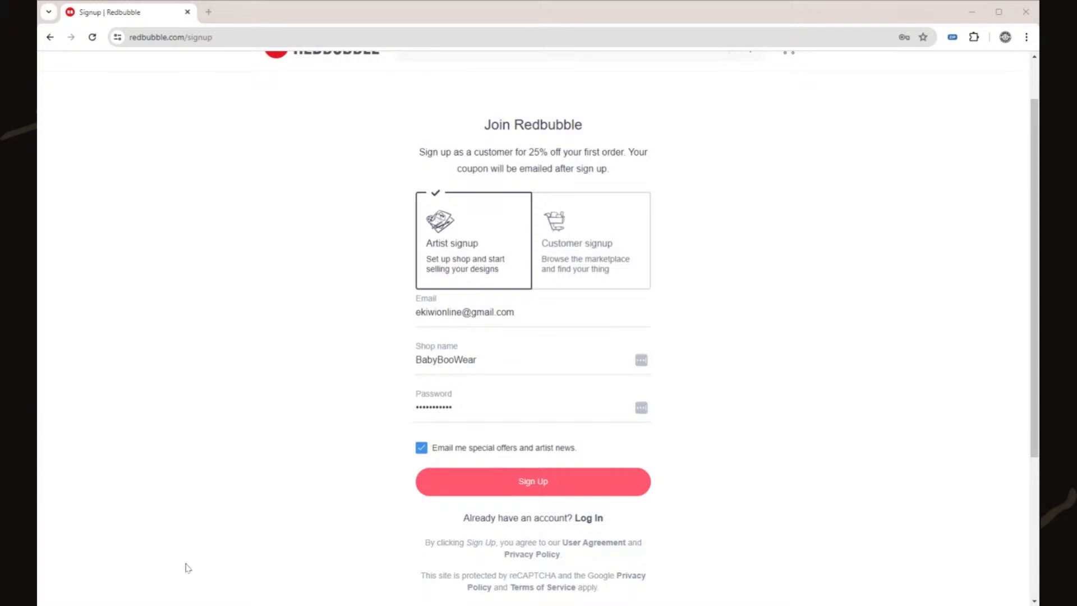
left_click_drag(174, 548, 185, 553)
left_click(541, 484)
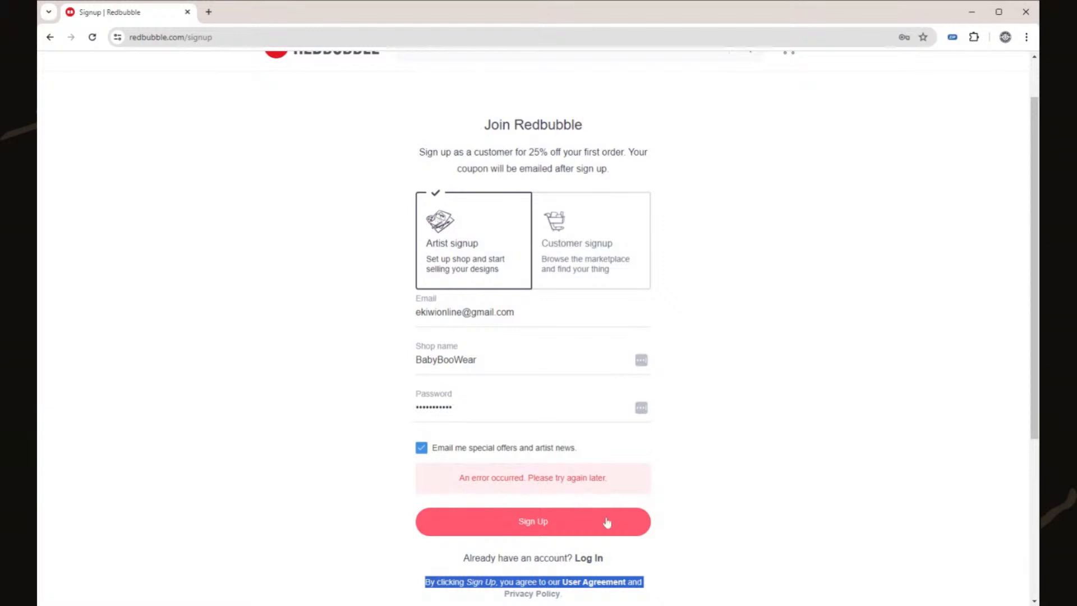
- Retry Sign Up after the error, then reload the signup page to clear the form
scroll(606, 498, "down", 5)
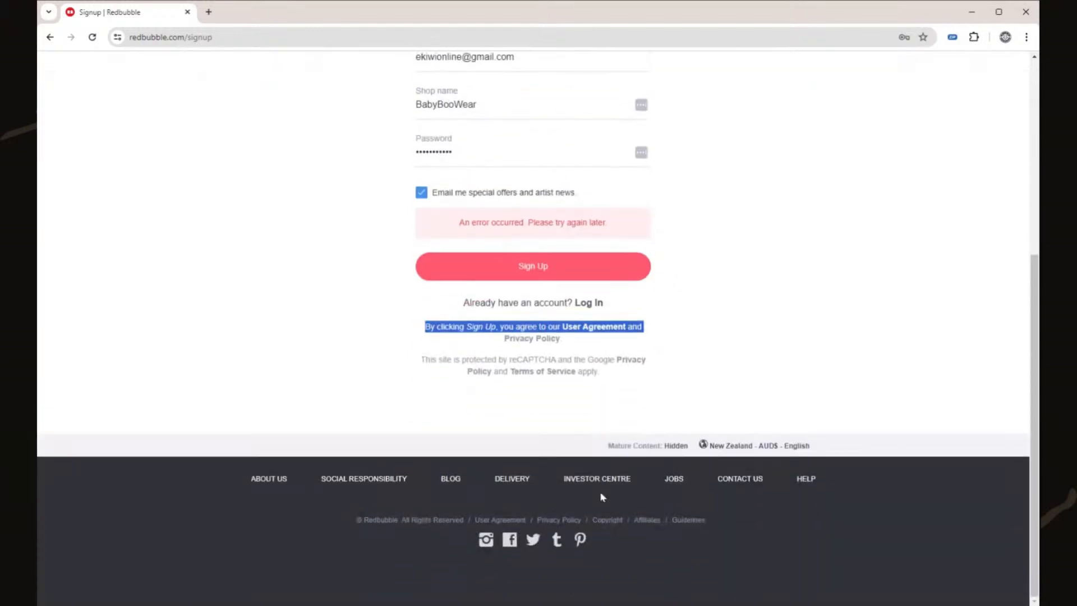
left_click(726, 307)
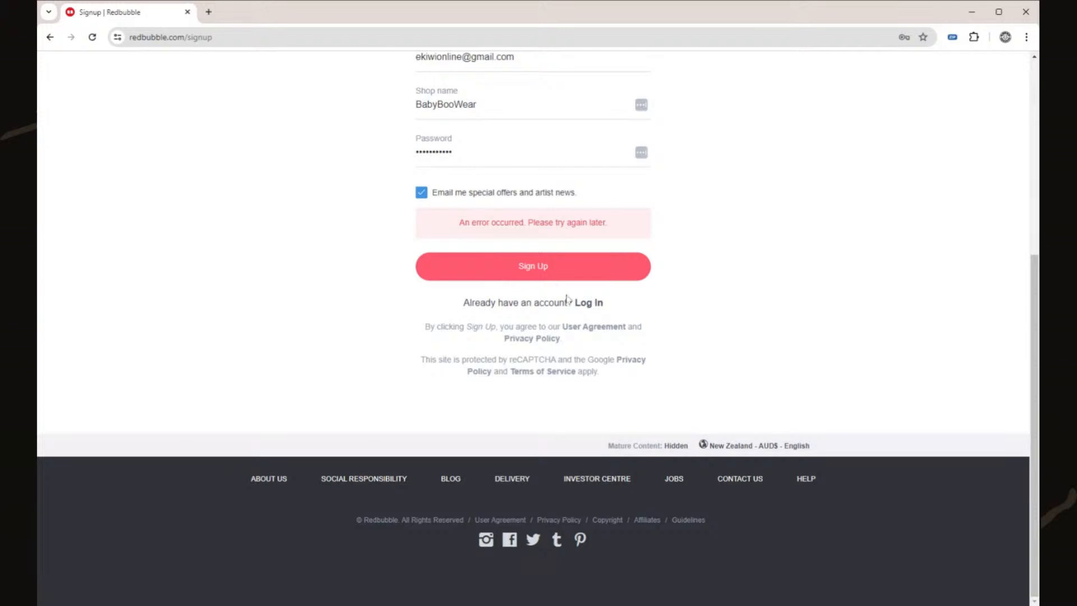
scroll(519, 300, "up", 2)
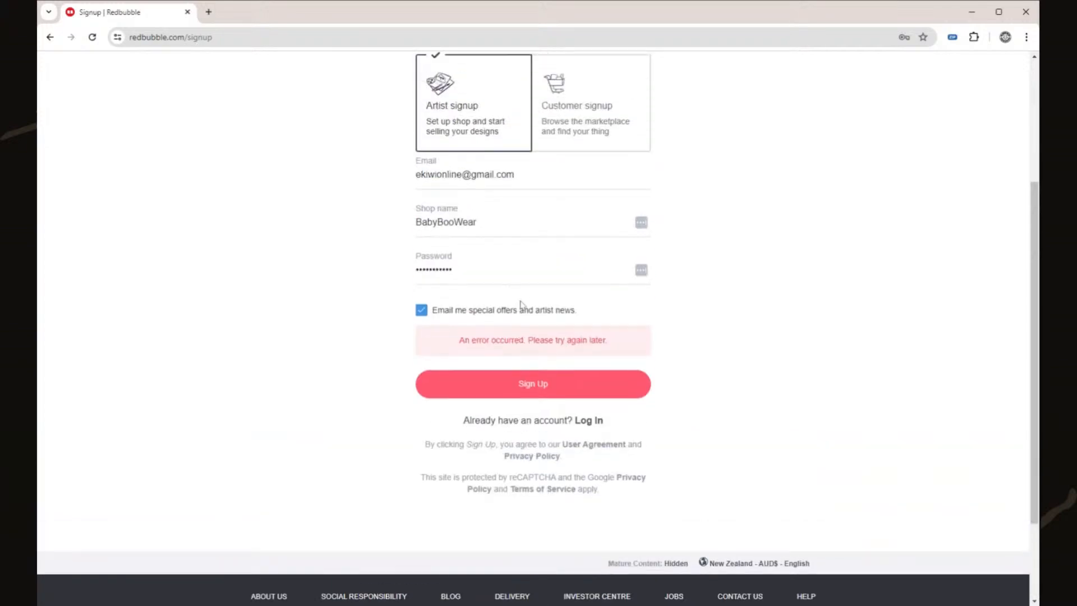
left_click(543, 383)
scroll(536, 382, "up", 3)
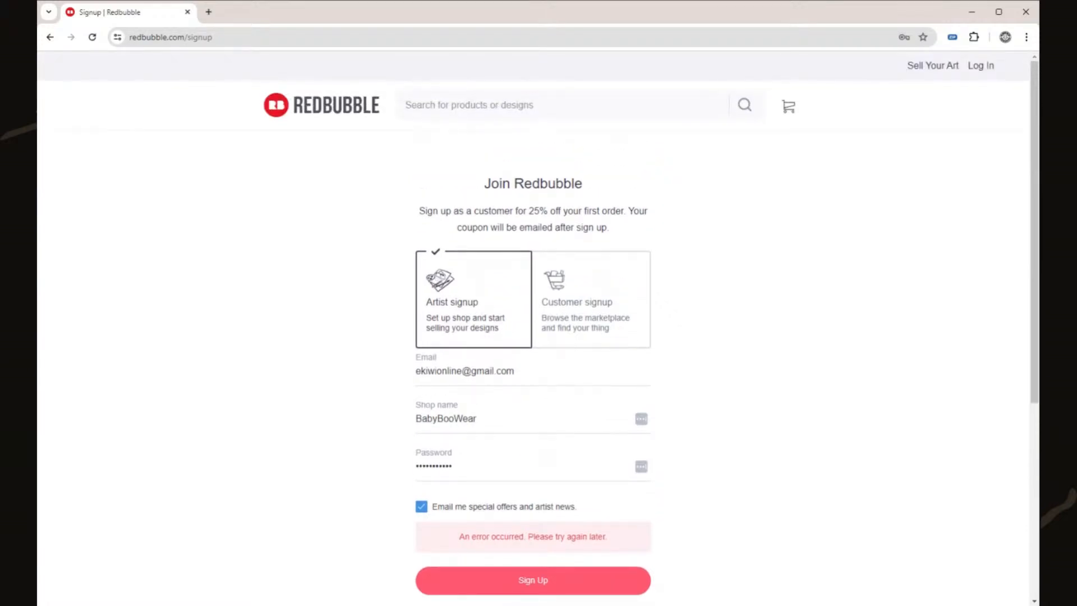
double_click(446, 419)
key("ctrl+c")
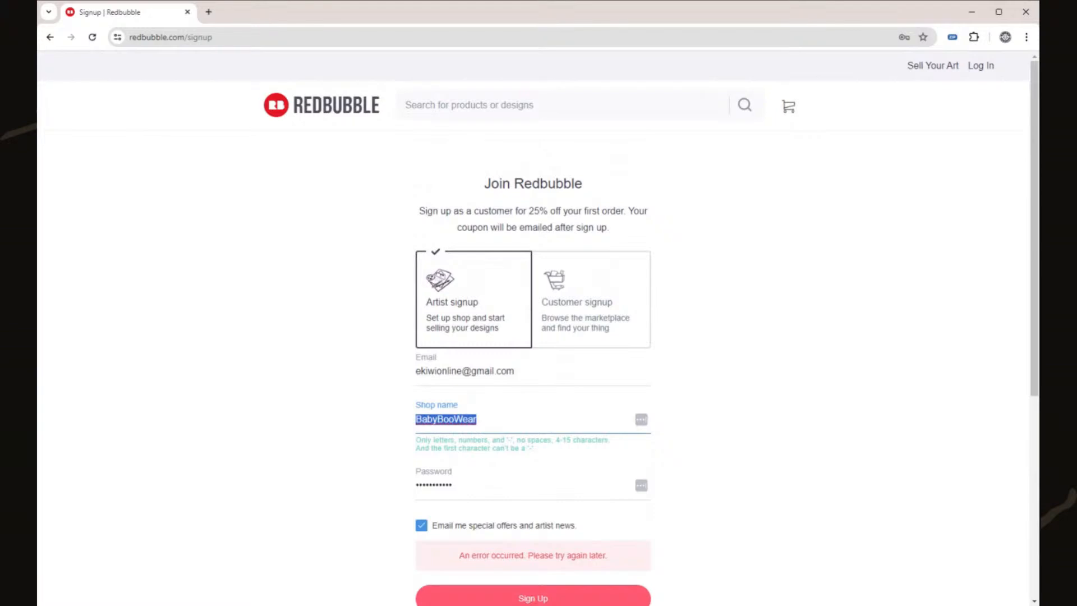
left_click(92, 37)
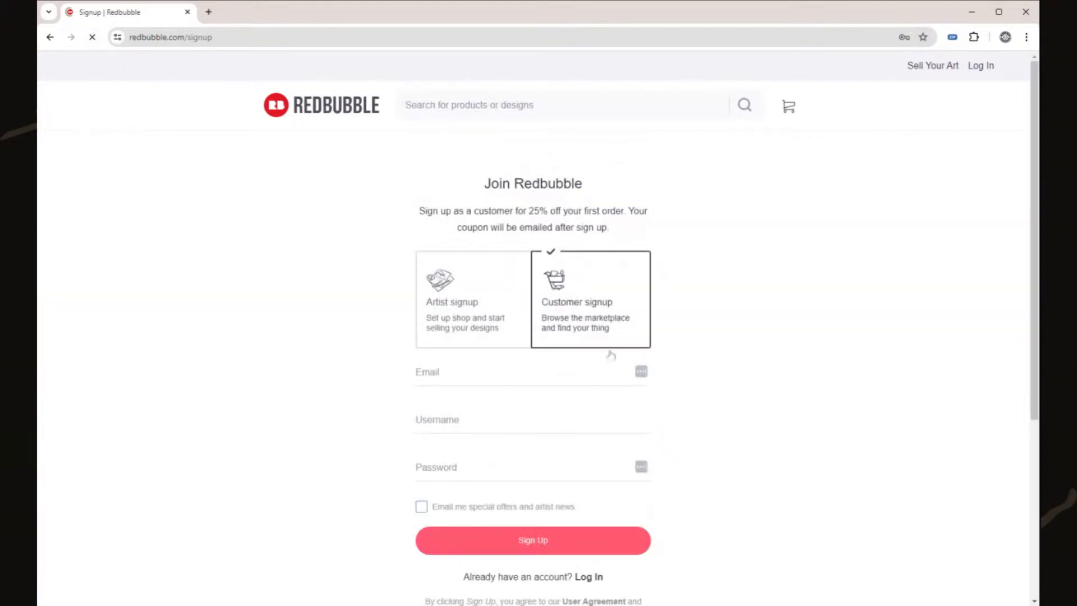
scroll(609, 414, "down", 5)
- Paste BabyBooWear as the username and enter the e-mail address
scroll(609, 414, "up", 4)
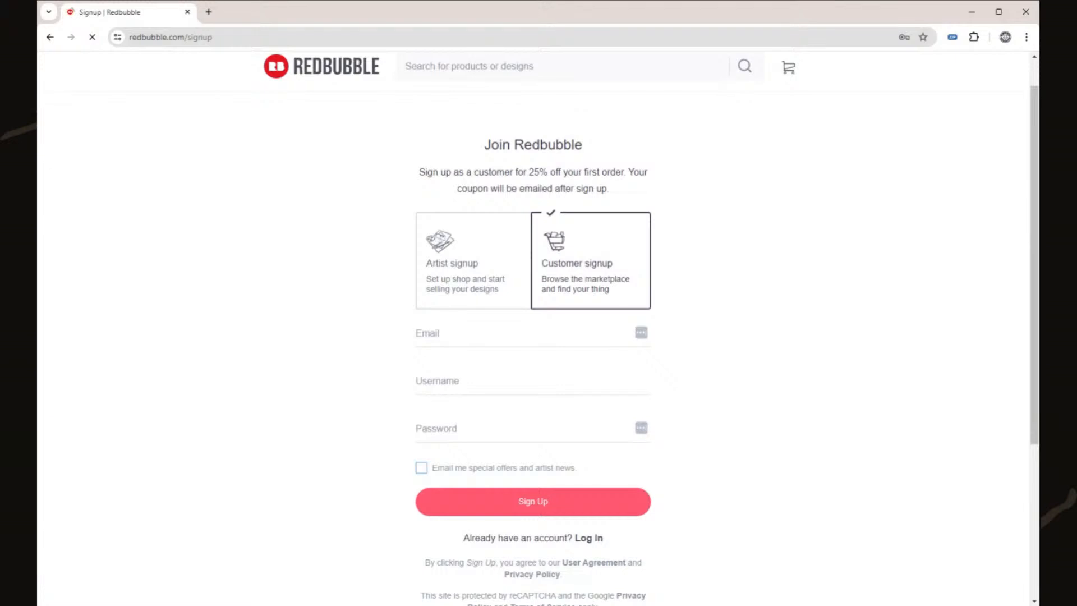
left_click(538, 381)
key("ctrl+v")
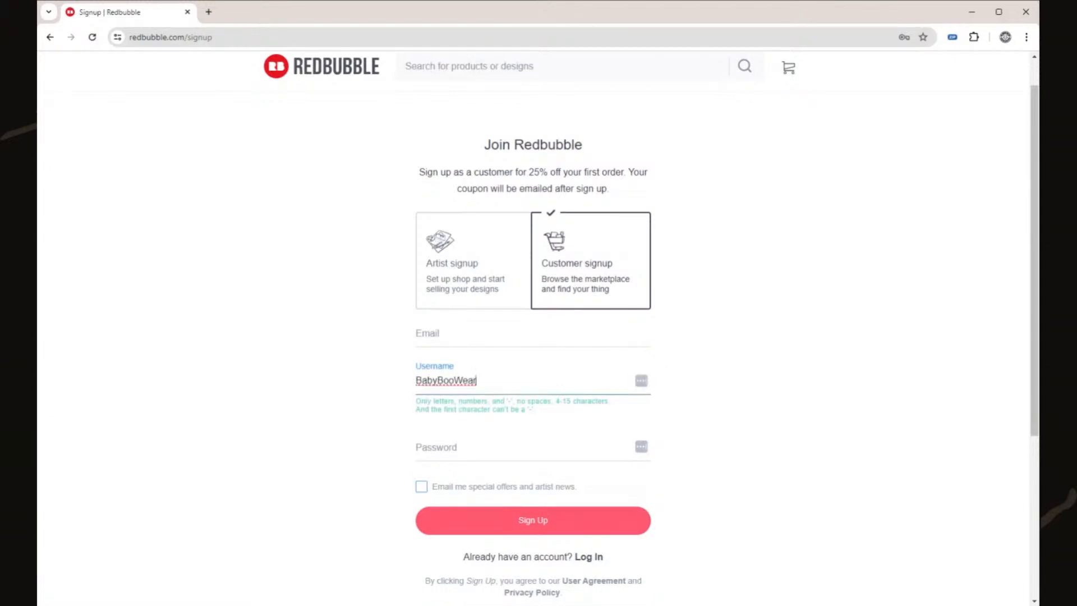
left_click(466, 344)
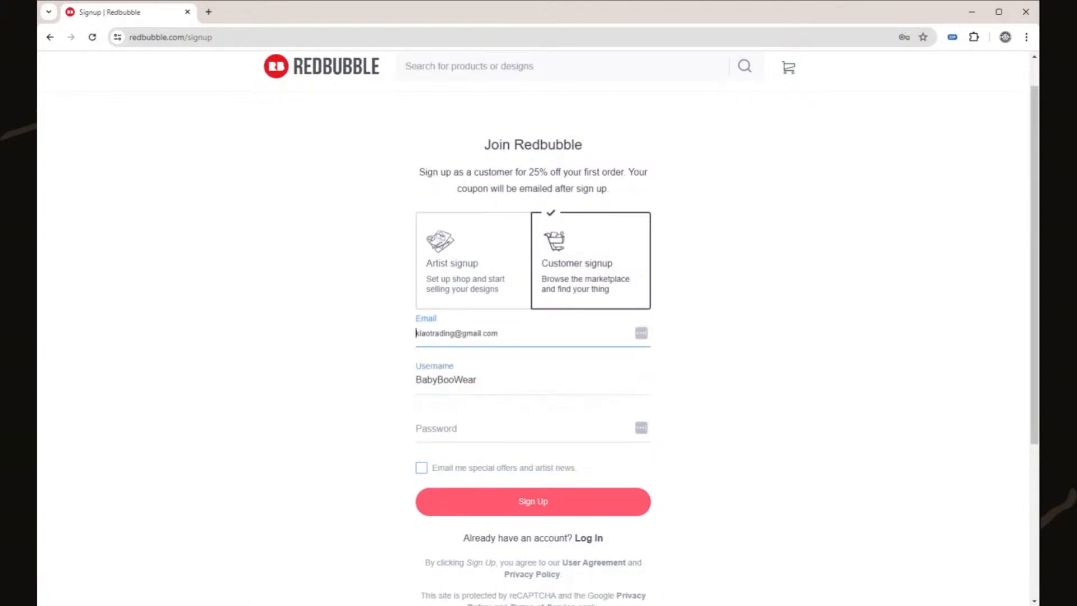
key("Down")
key("Return")
key("Tab")
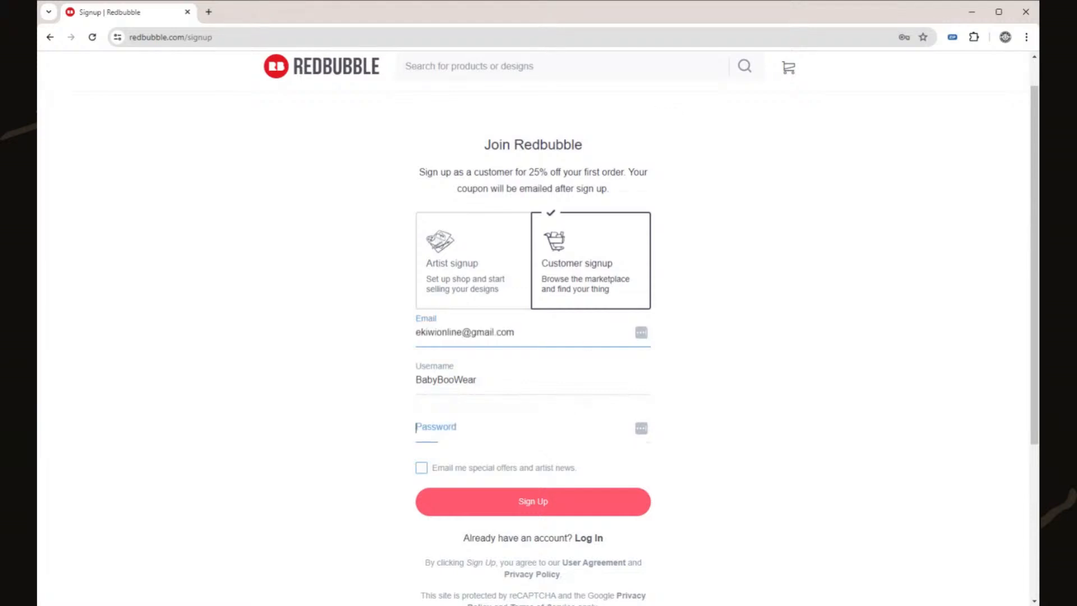
key("shift+Tab")
- Type the account password, tick the special offers opt-in and submit the customer signup
left_click(417, 428)
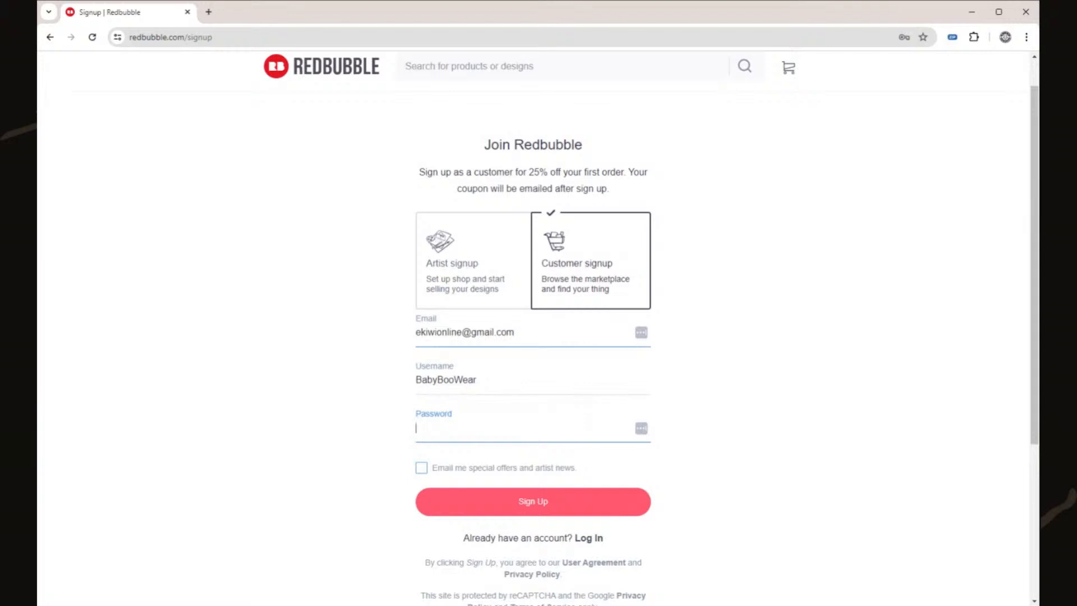
type("•••••••••••")
left_click(778, 406)
left_click(418, 469)
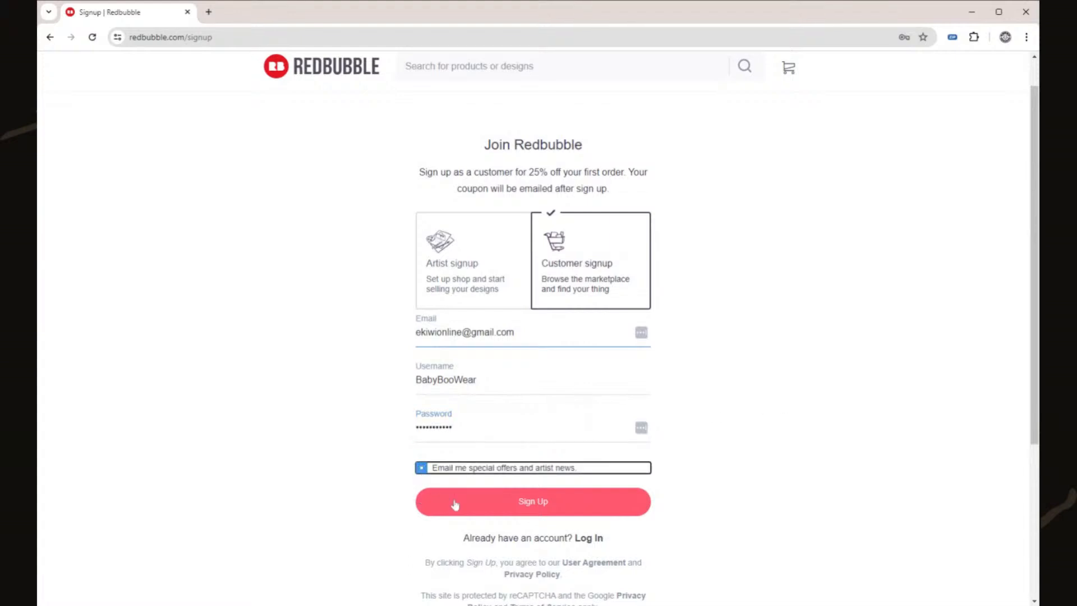
left_click(454, 505)
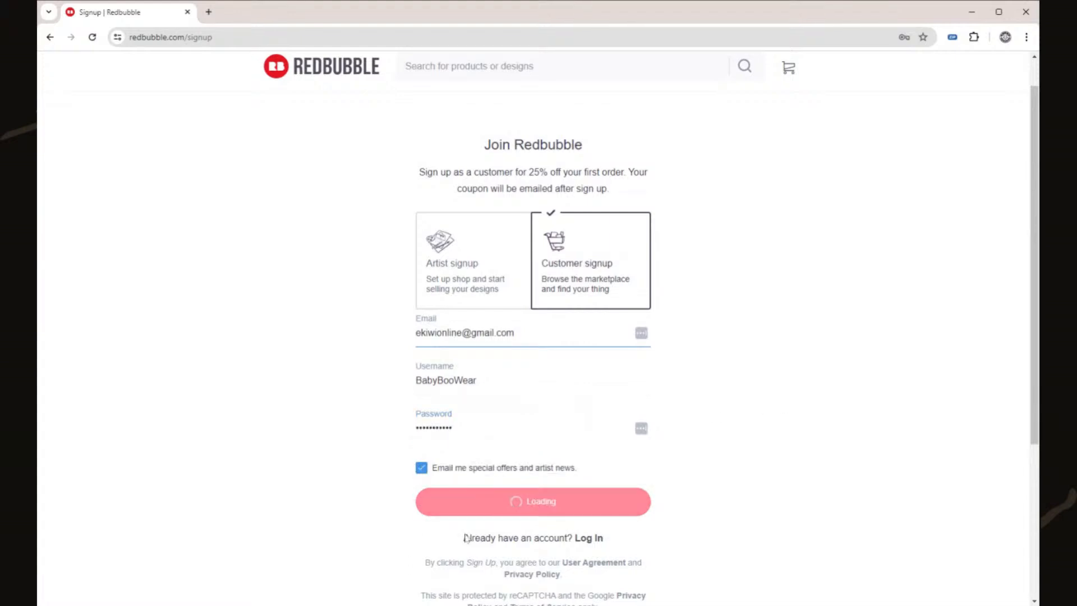
- Scroll to the error message, select the signup page URL and switch away from the browser
scroll(723, 469, "down", 4)
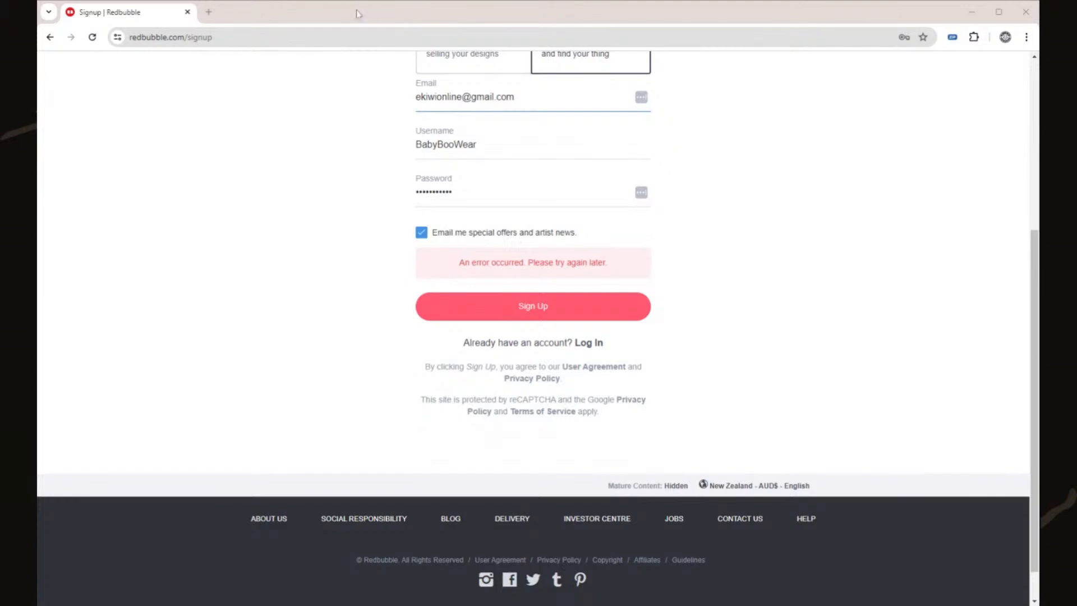
left_click(170, 40)
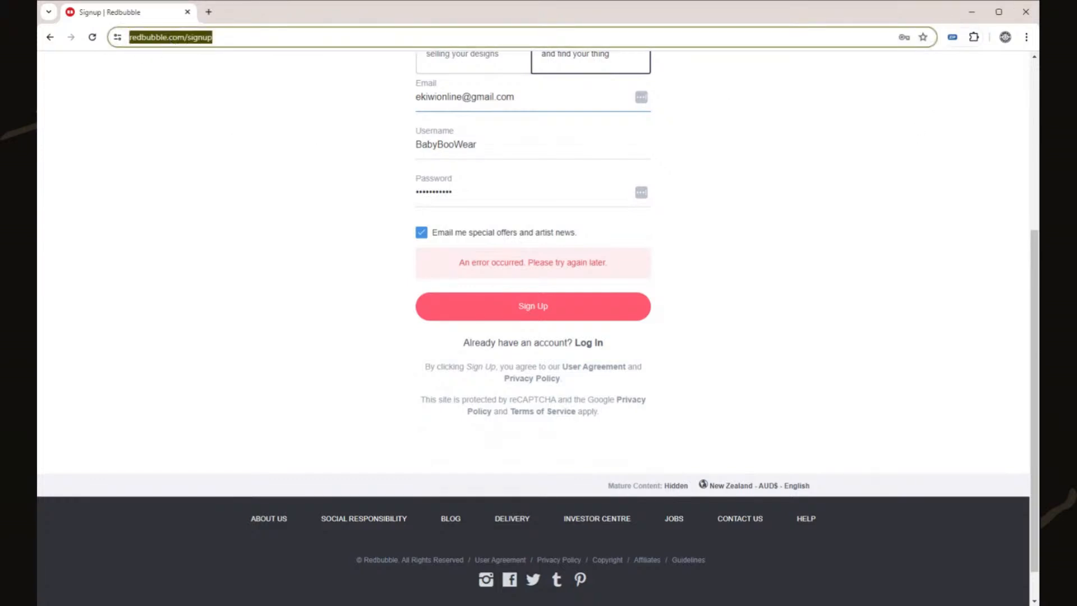
key("alt+Tab")
scroll(690, 300, "up", 3)
scroll(701, 318, "down", 3)
scroll(700, 308, "up", 1)
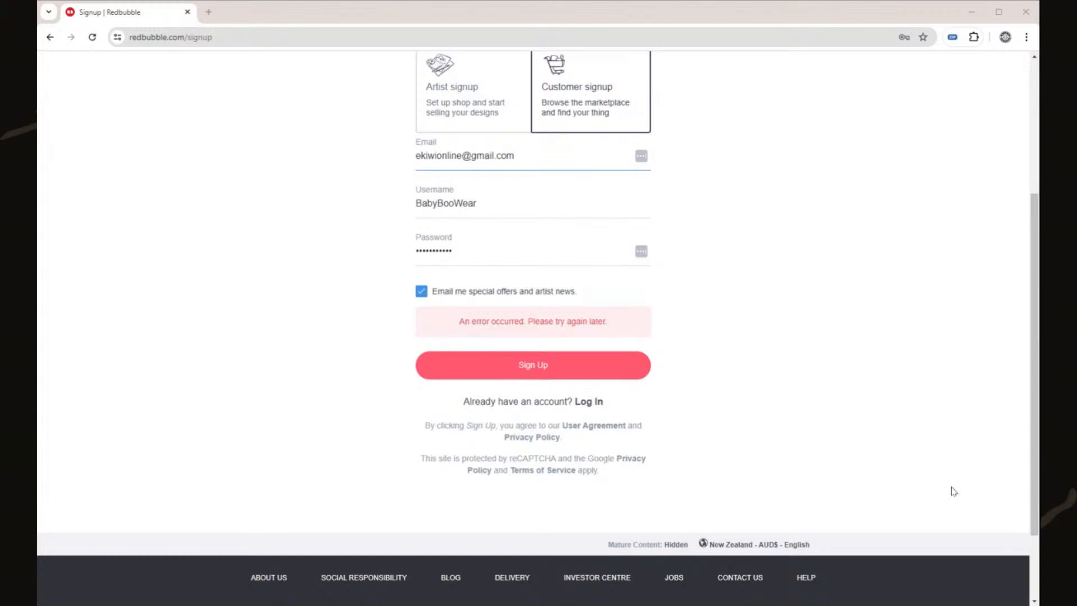
scroll(875, 509, "up", 4)
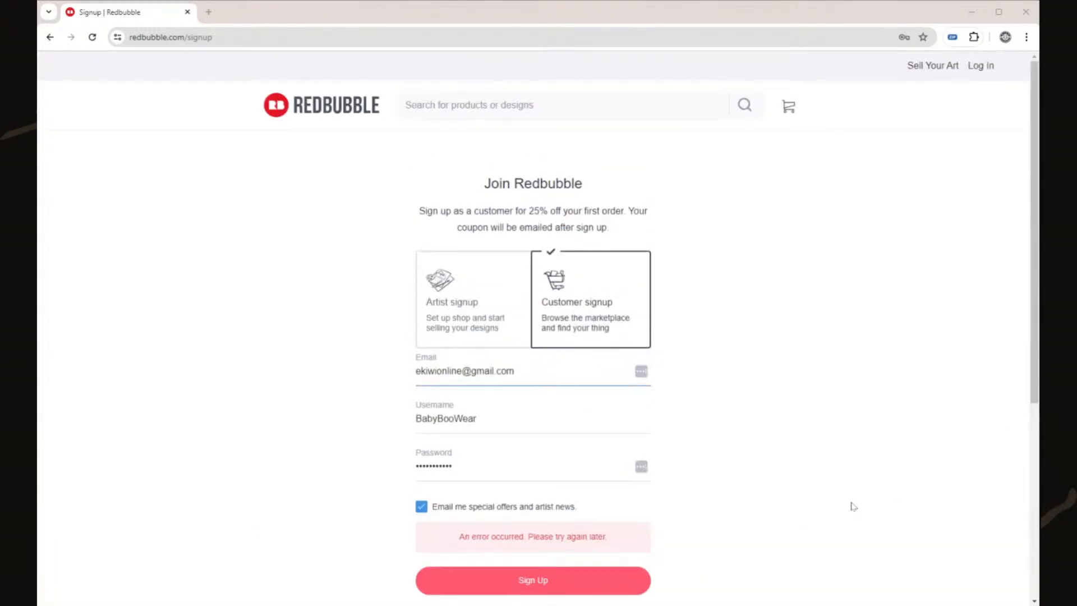
scroll(887, 507, "down", 3)
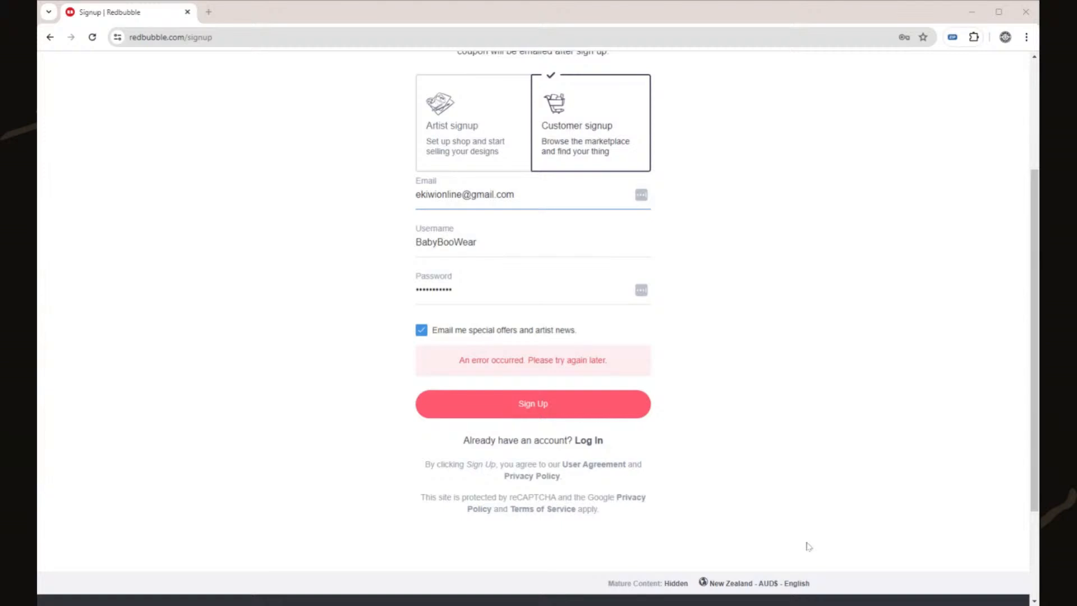
left_click(282, 35)
left_click(207, 37)
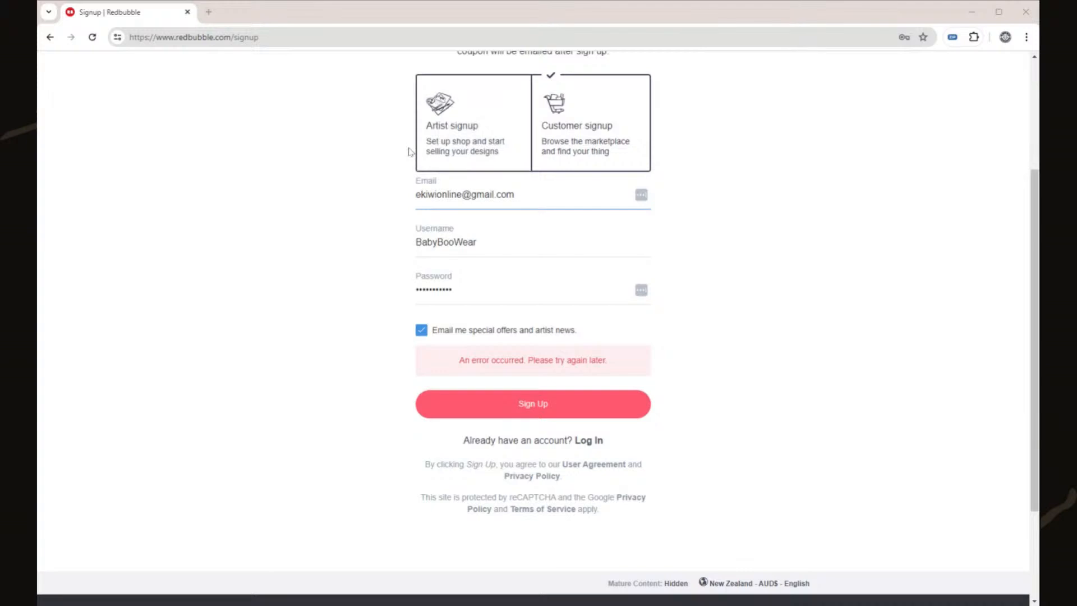
- Select the e-mail and username fields, then switch to another window and back to the browser
triple_click(467, 195)
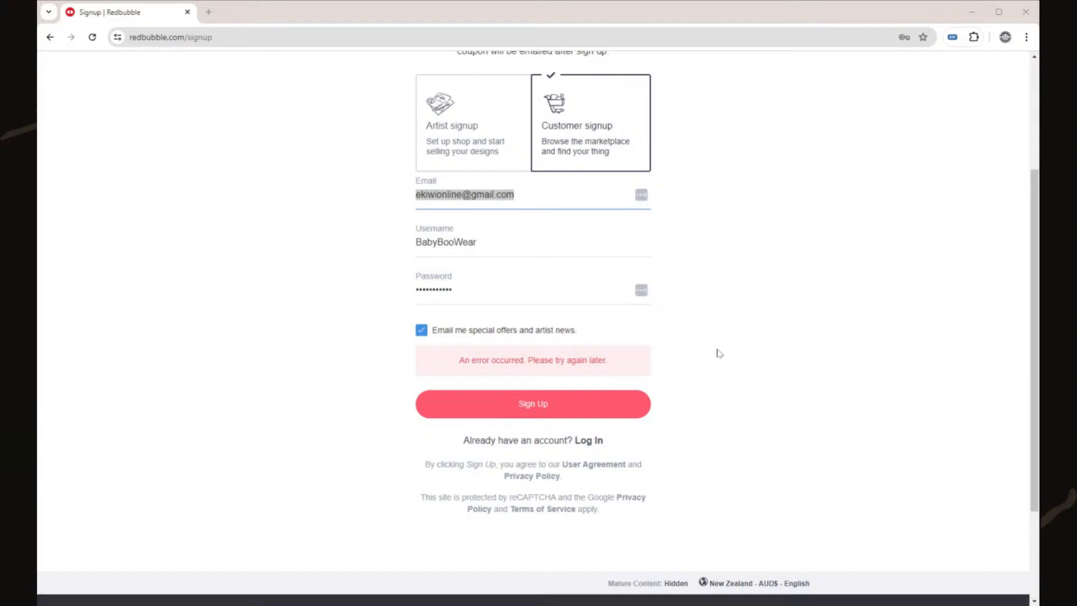
key("Tab")
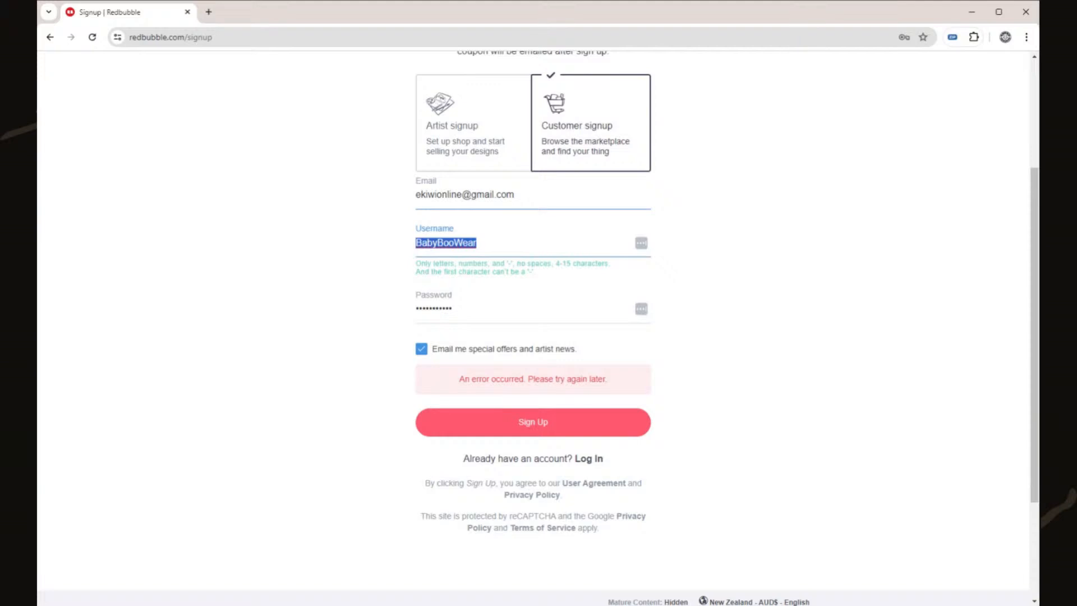
key("alt+Tab")
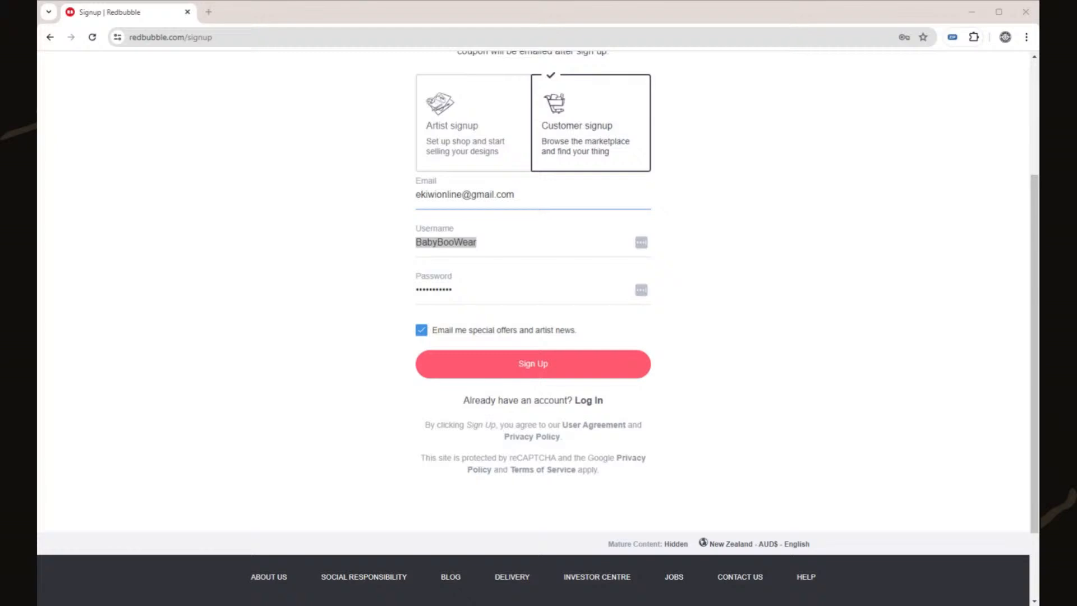
key("alt+Tab")
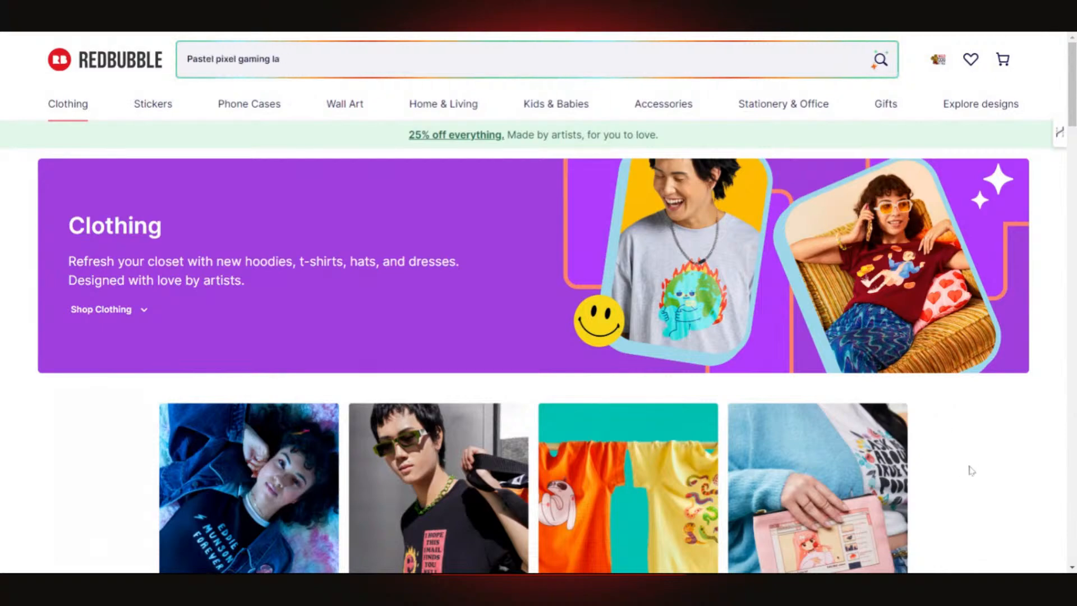
scroll(978, 457, "down", 4)
scroll(976, 452, "up", 4)
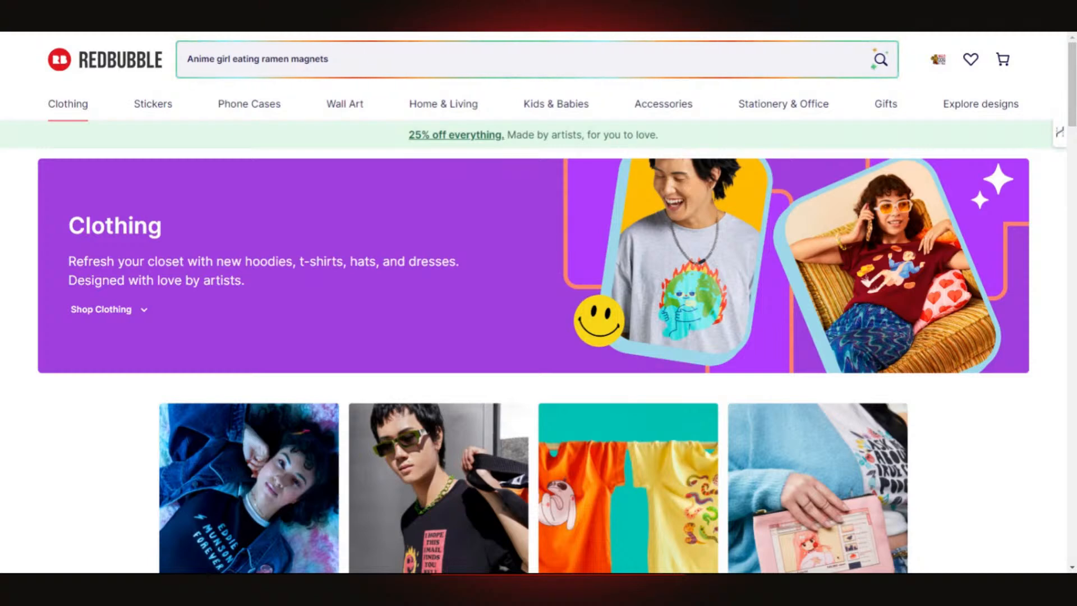
scroll(1029, 481, "down", 3)
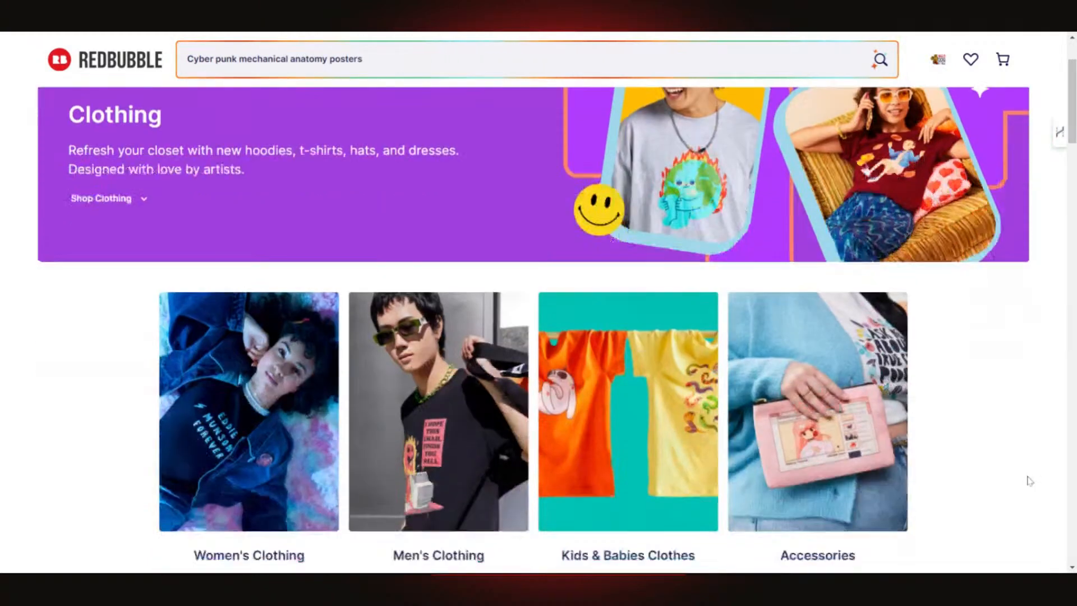
scroll(1022, 478, "up", 3)
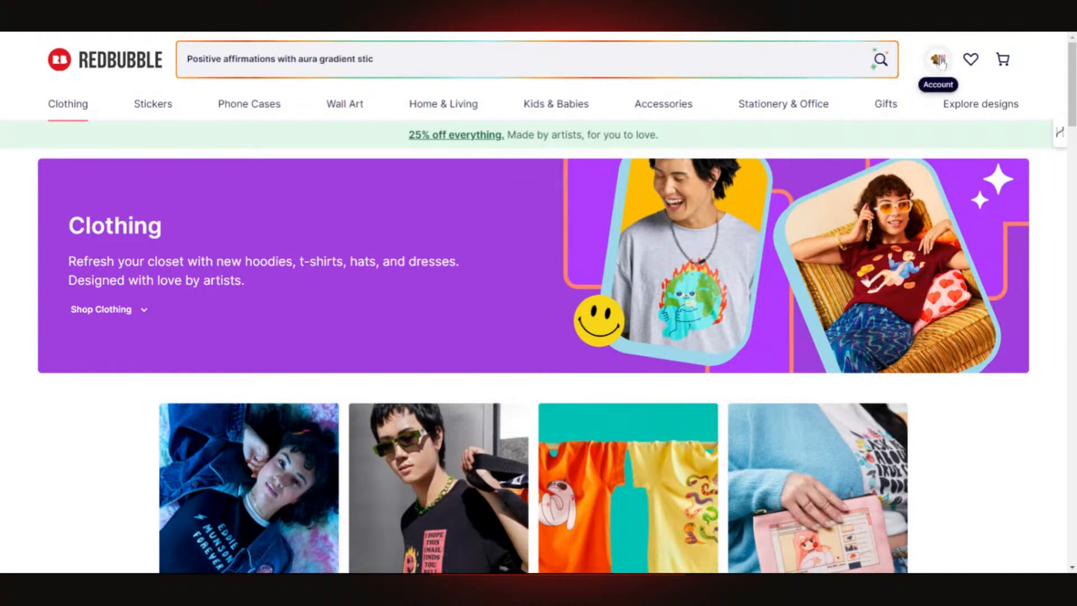
- Reach the seller Dashboard via Account > Sell Your Art and start adding a new work
left_click(941, 63)
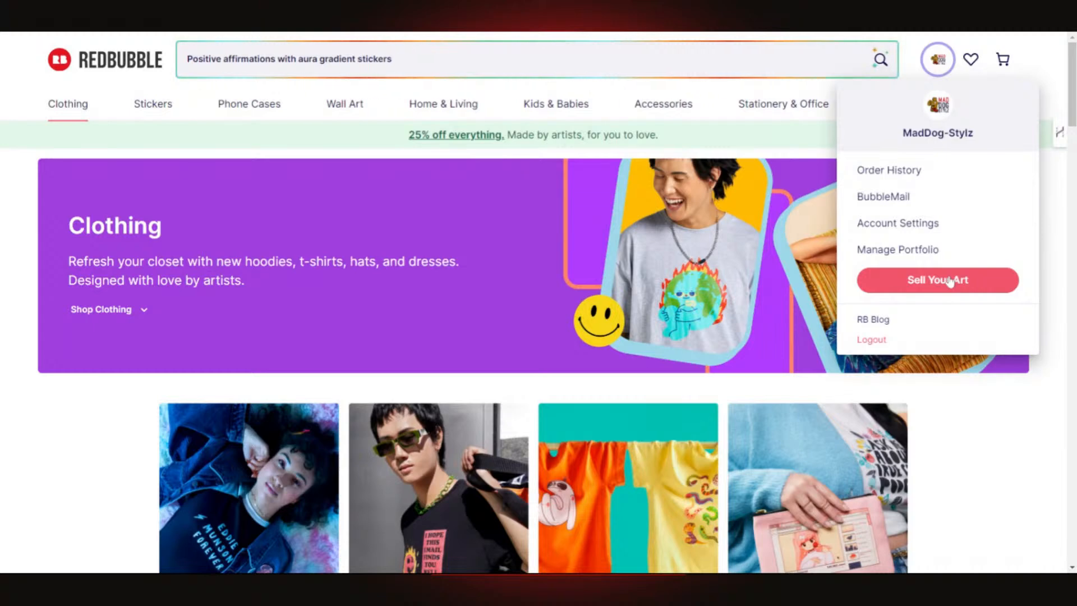
left_click(950, 281)
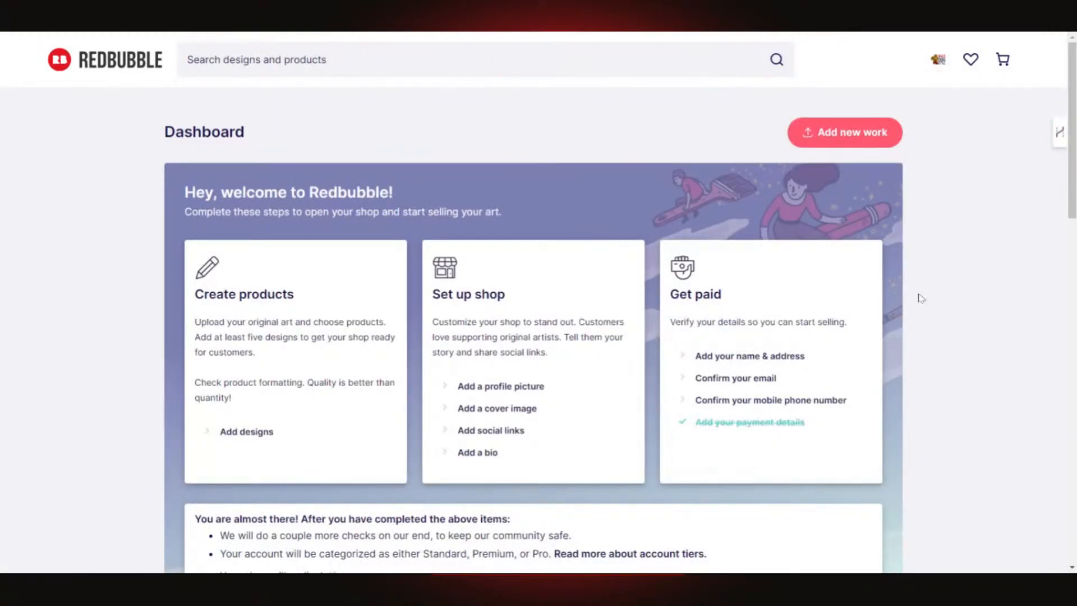
scroll(931, 298, "down", 3)
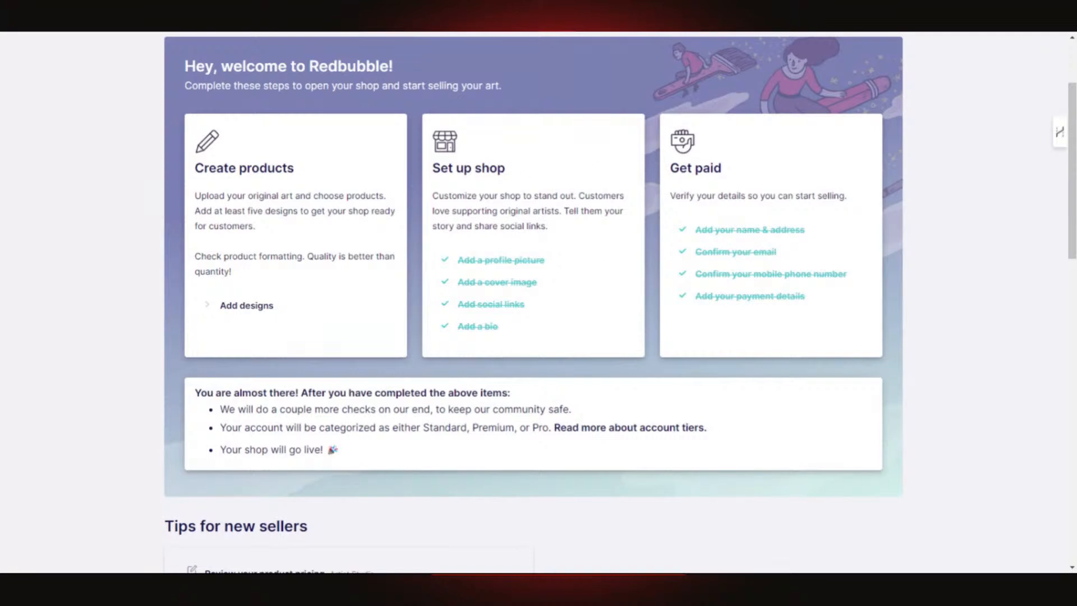
scroll(309, 305, "down", 10)
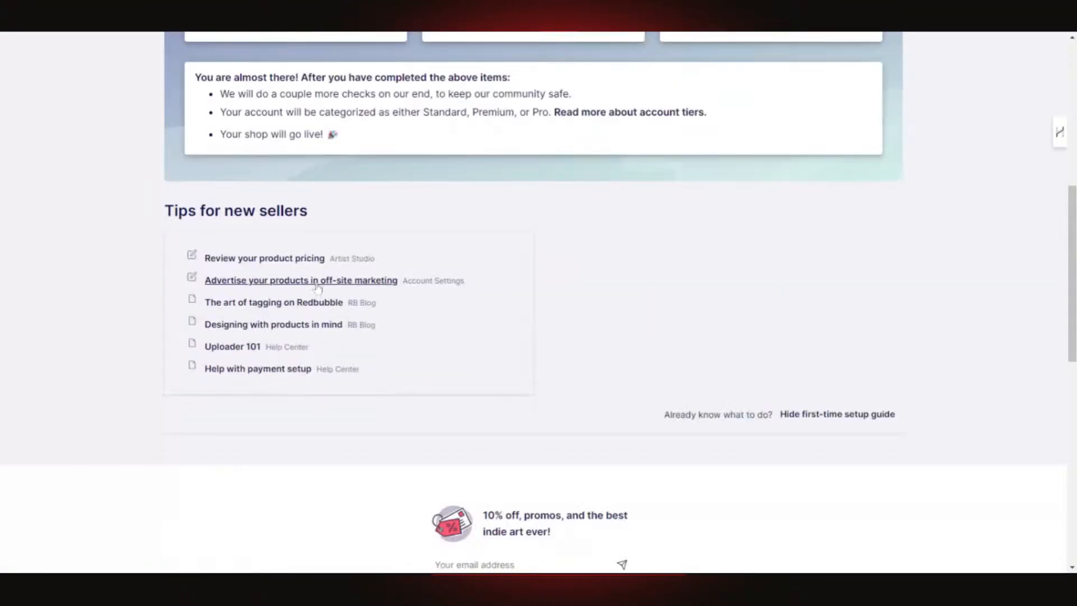
scroll(314, 287, "up", 5)
scroll(311, 283, "up", 7)
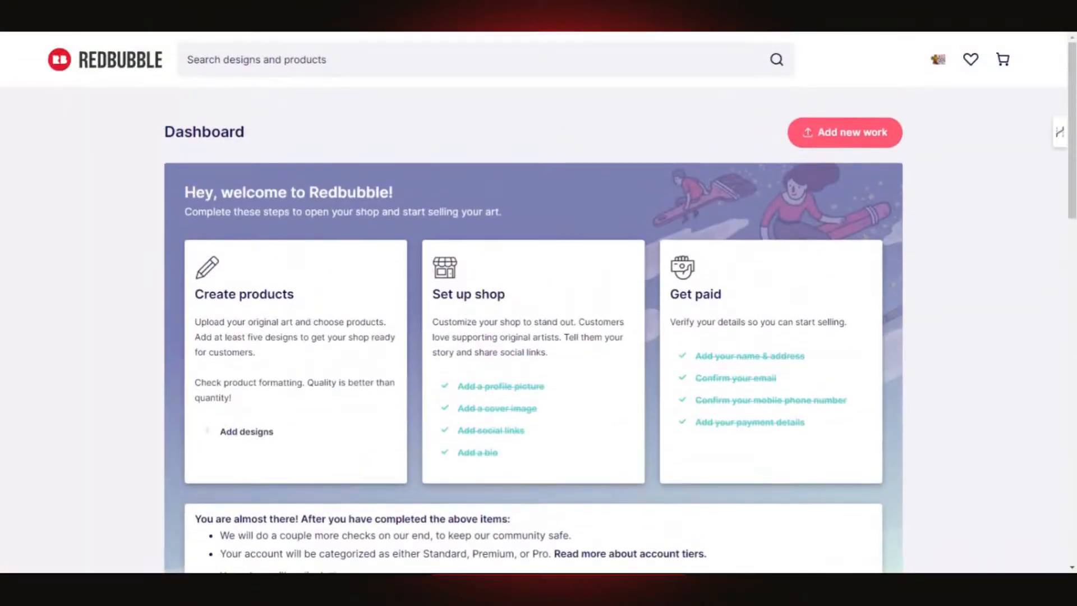
left_click(843, 134)
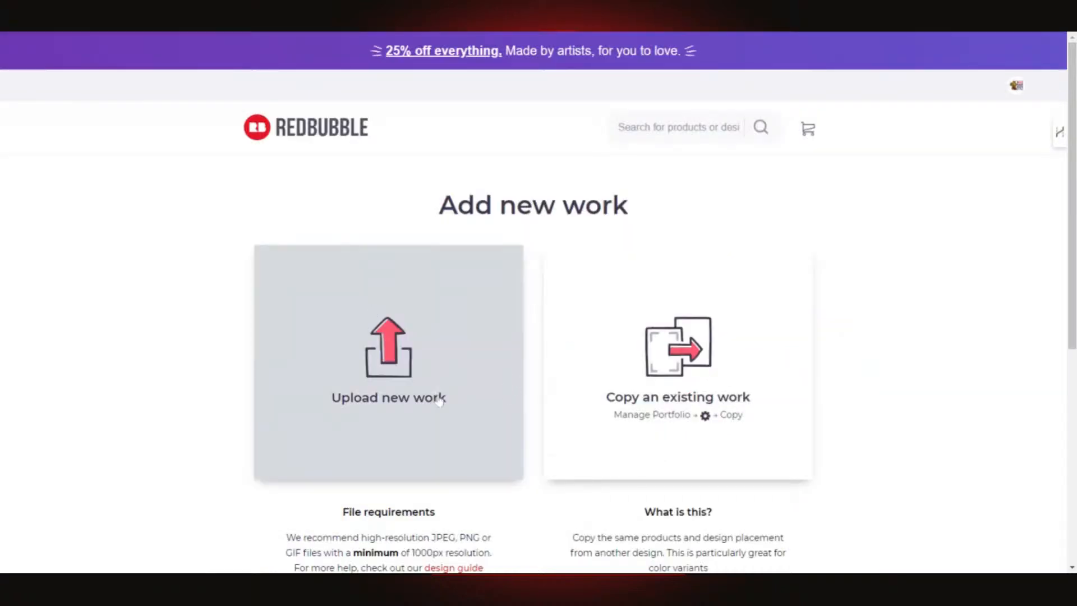
- Scroll down the upload form while the design image finishes uploading
scroll(449, 392, "down", 2)
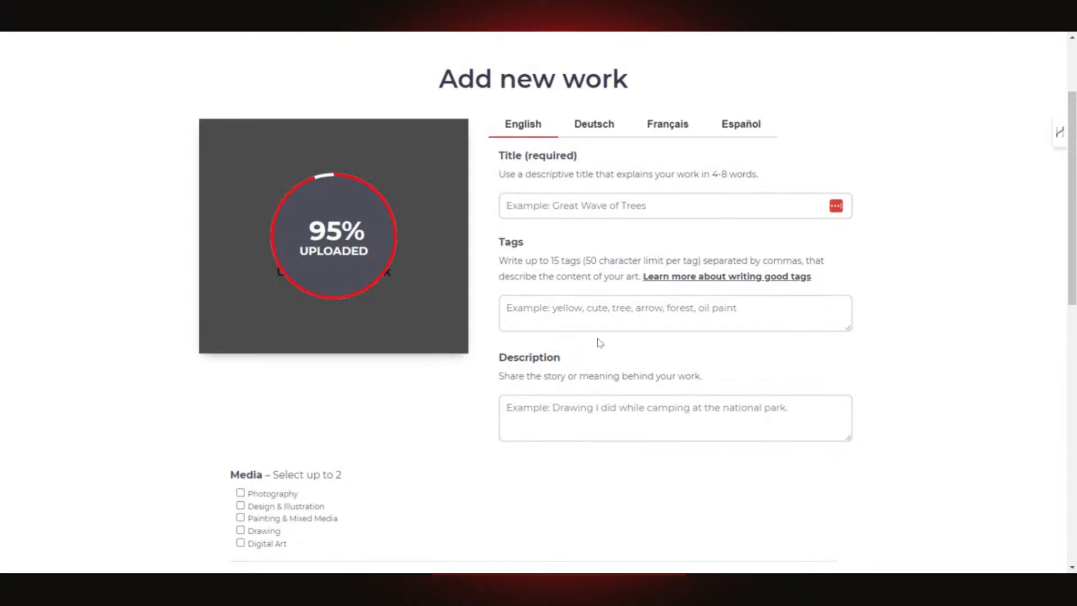
scroll(487, 373, "down", 1)
scroll(487, 373, "down", 5)
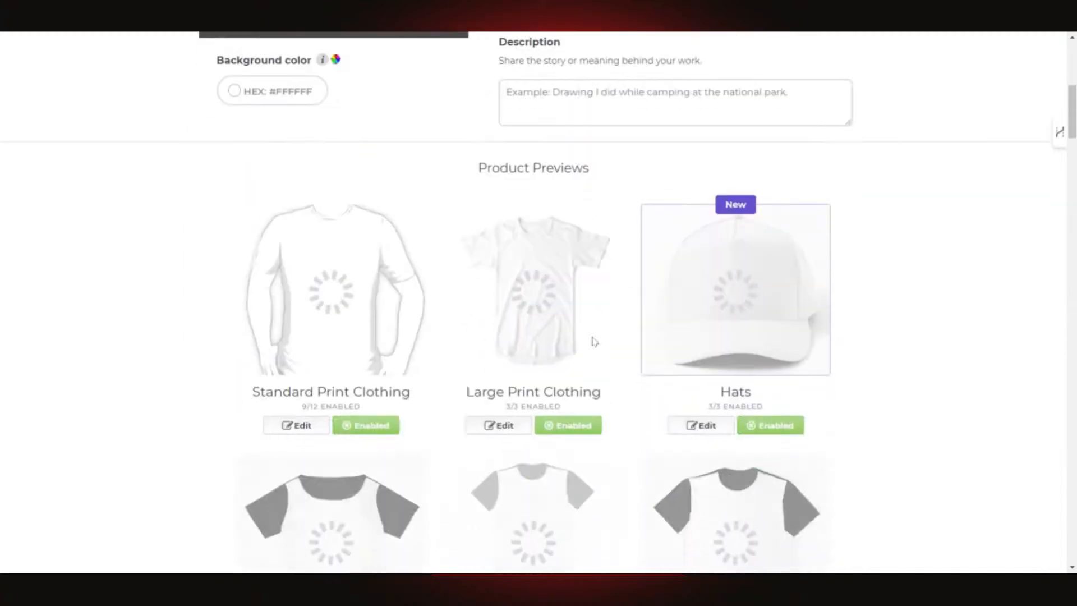
scroll(447, 377, "up", 5)
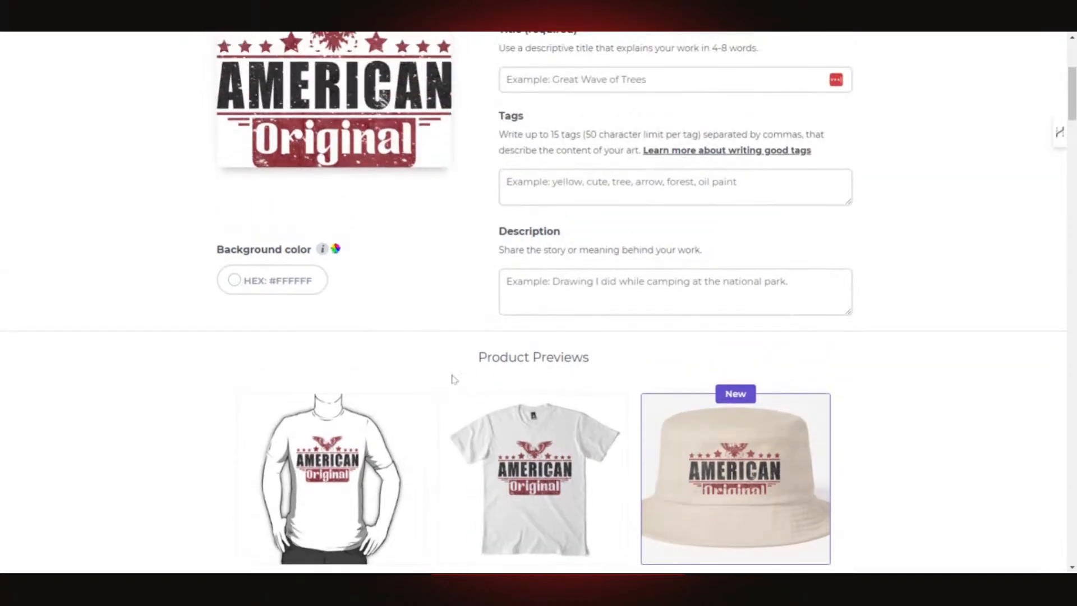
scroll(359, 289, "down", 6)
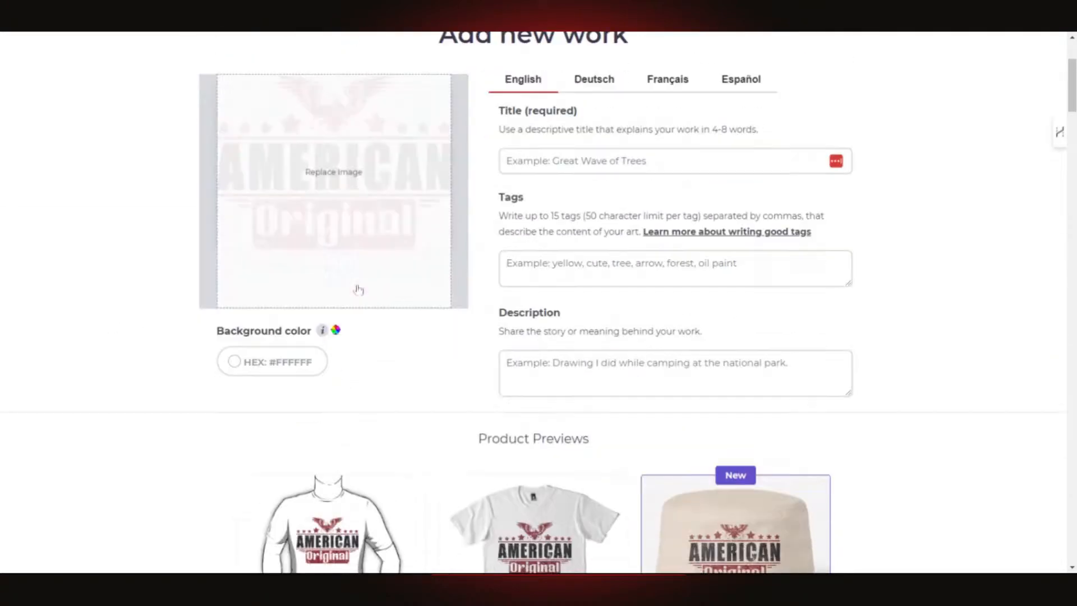
scroll(418, 186, "up", 3)
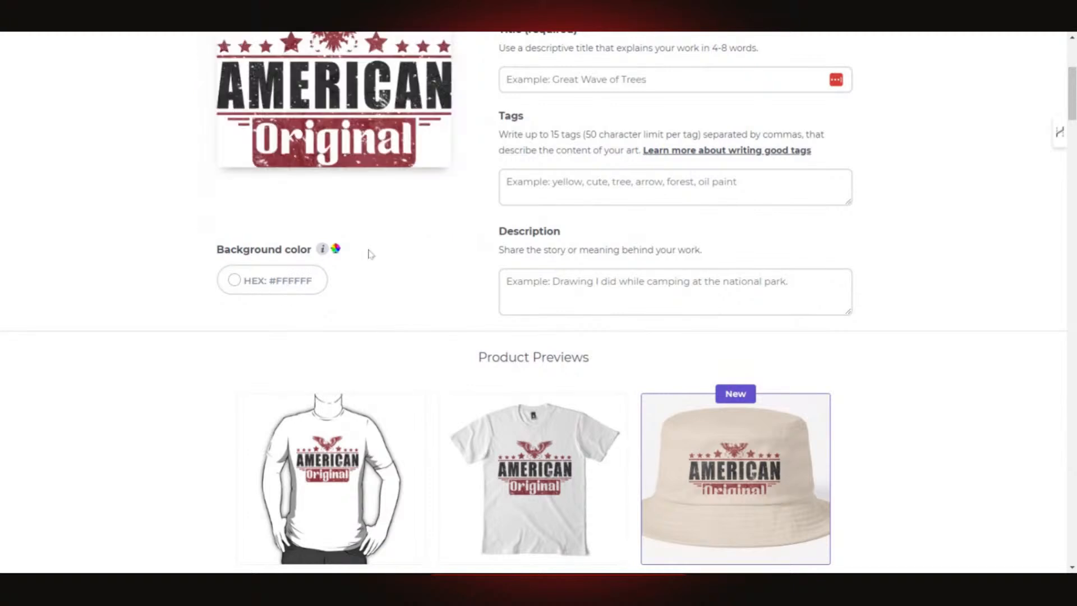
scroll(409, 252, "up", 3)
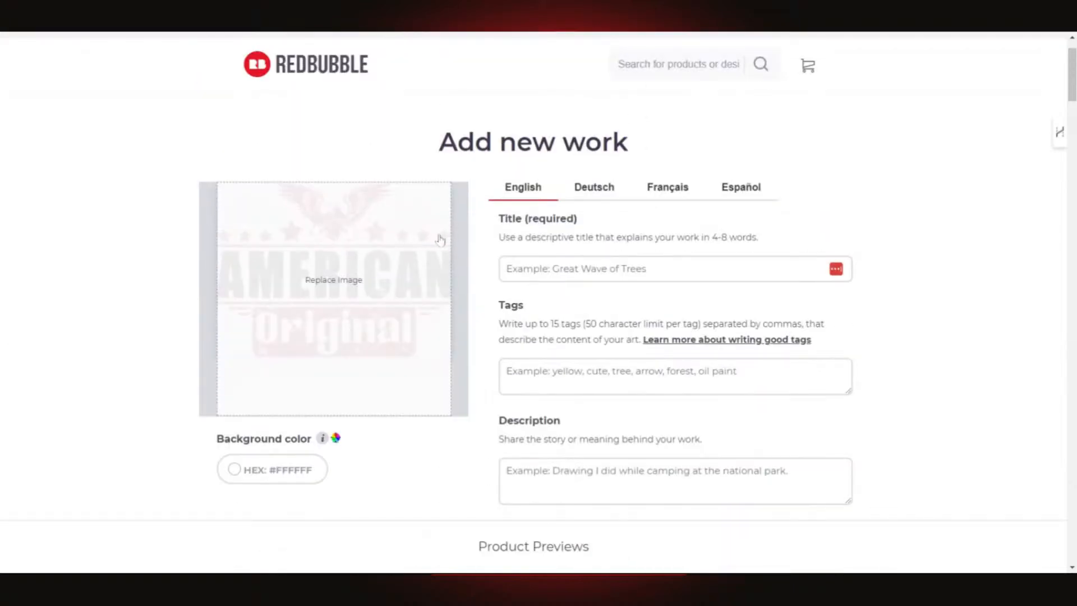
scroll(439, 240, "down", 1)
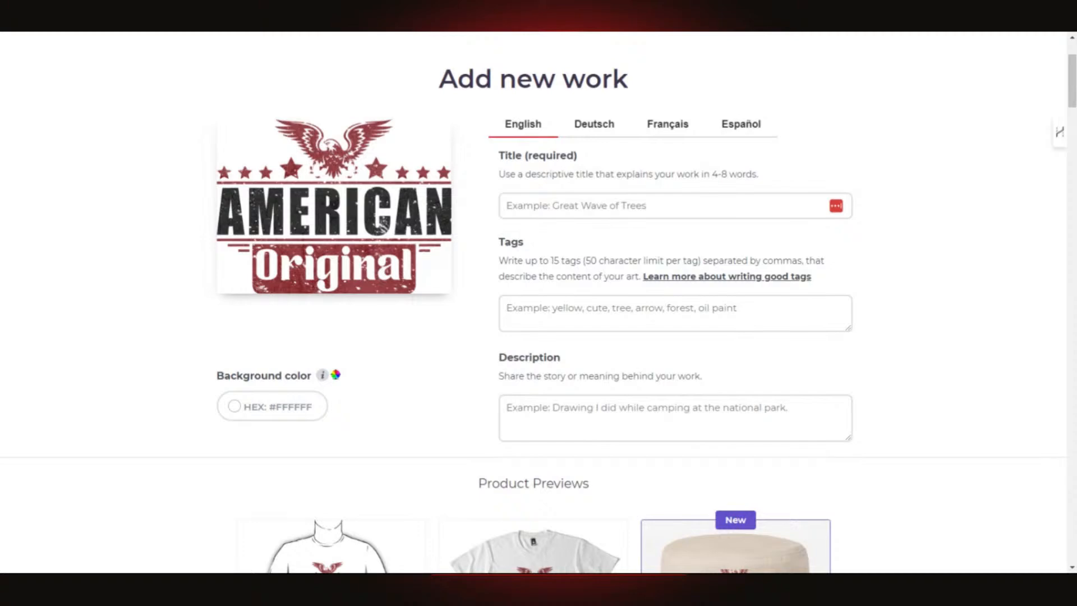
scroll(734, 180, "down", 4)
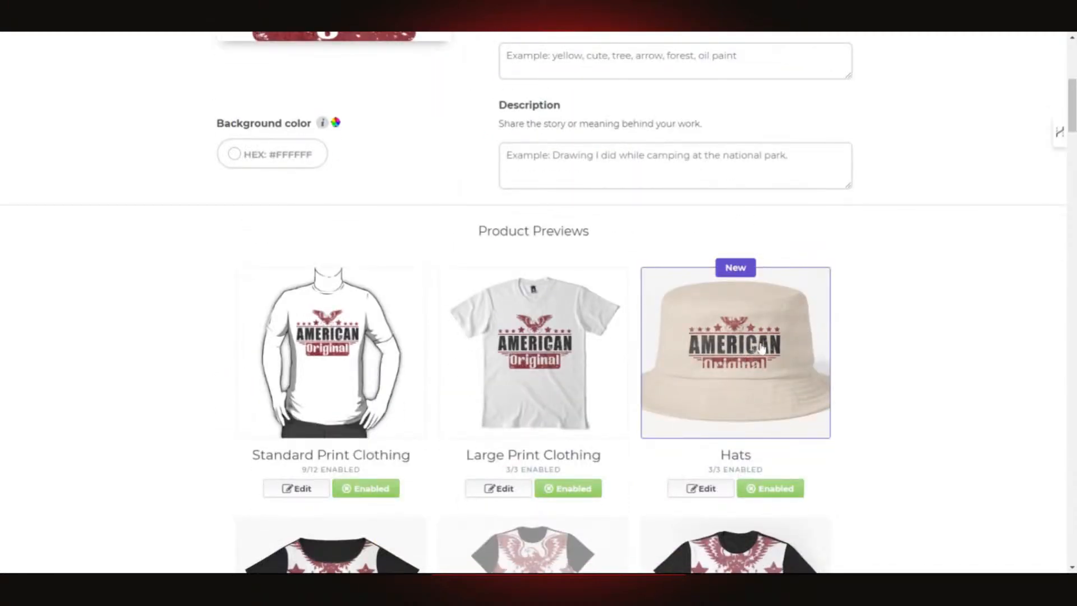
scroll(804, 387, "up", 5)
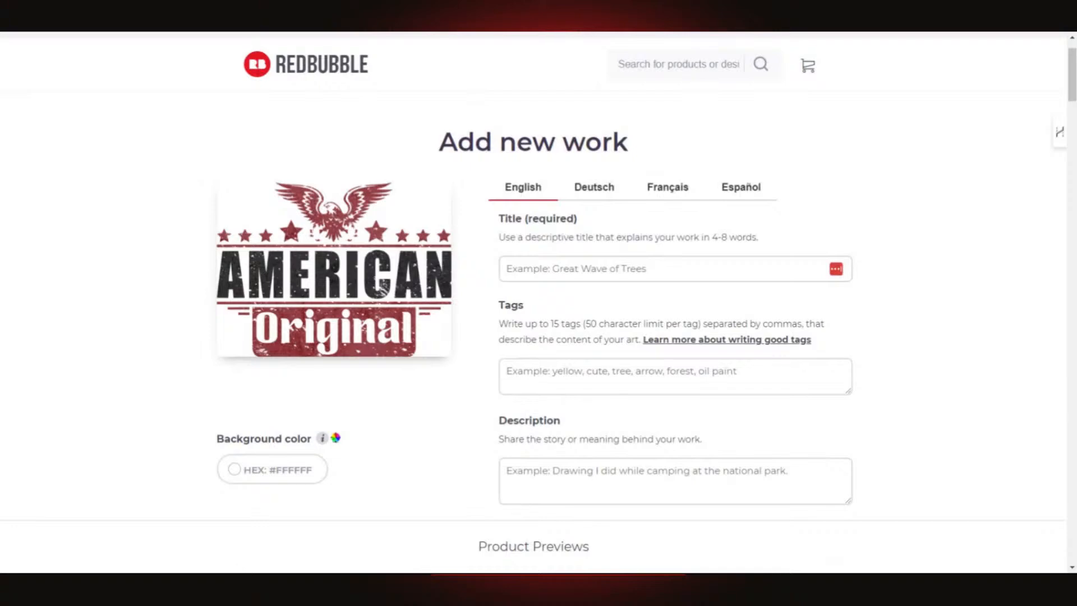
left_click(746, 269)
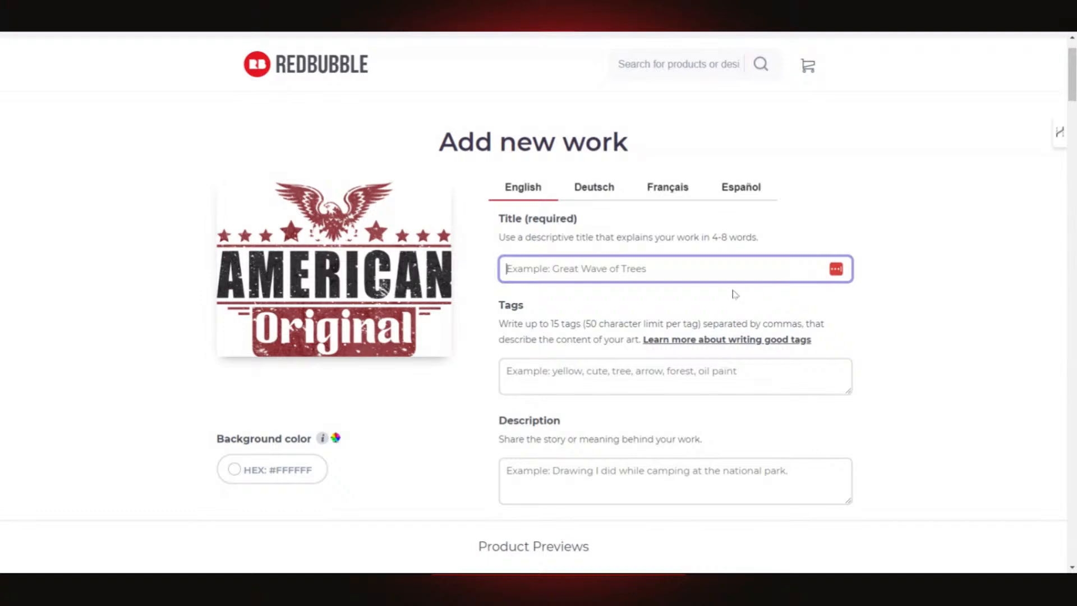
scroll(733, 294, "down", 3)
scroll(539, 303, "down", 2)
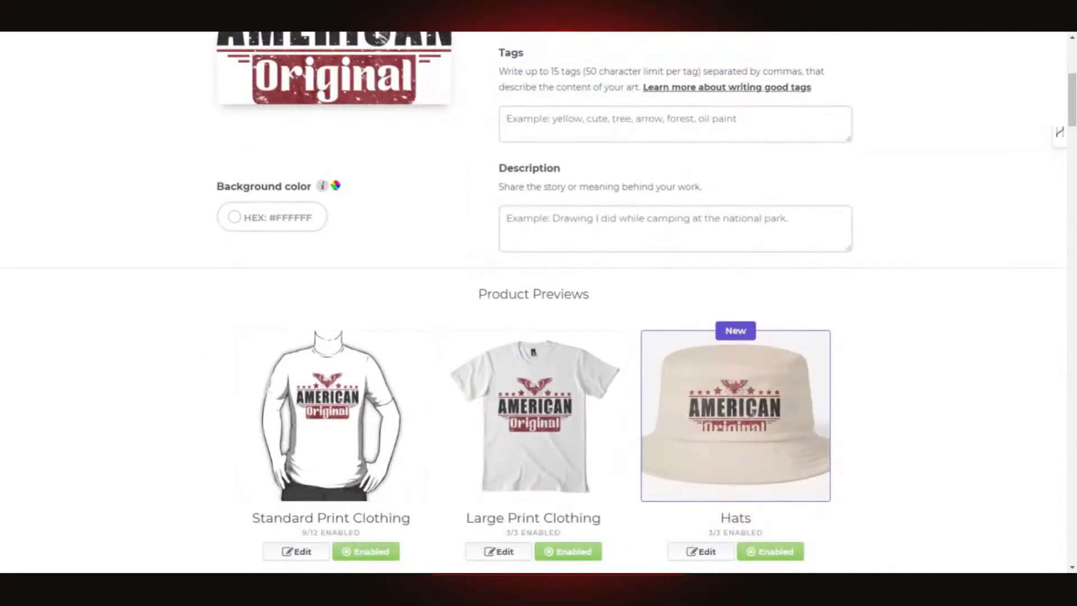
scroll(803, 204, "down", 4)
scroll(803, 204, "up", 12)
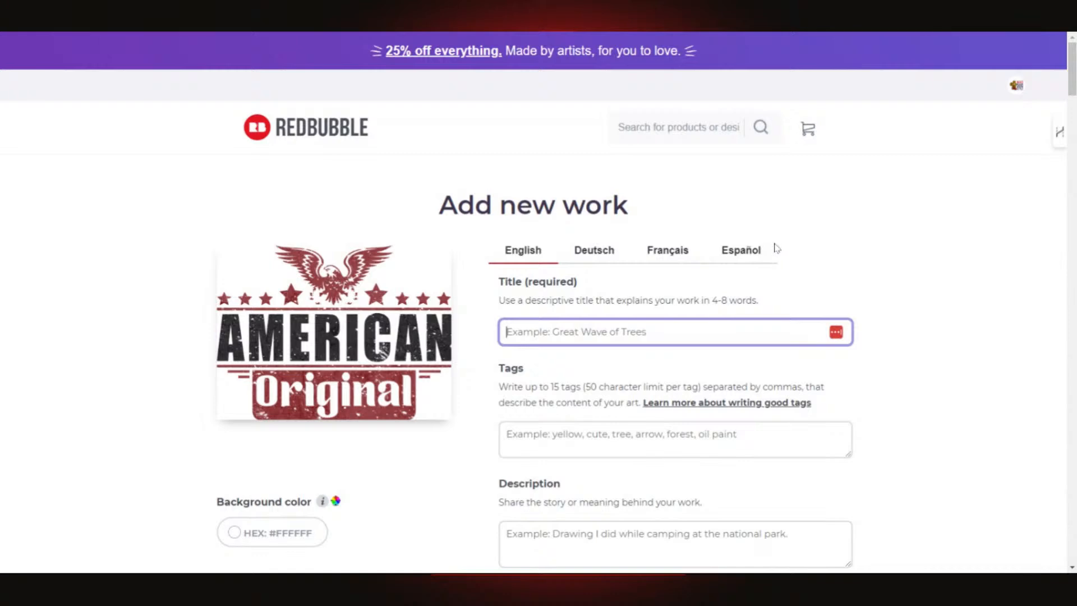
scroll(777, 247, "down", 5)
scroll(776, 247, "down", 4)
scroll(772, 247, "up", 2)
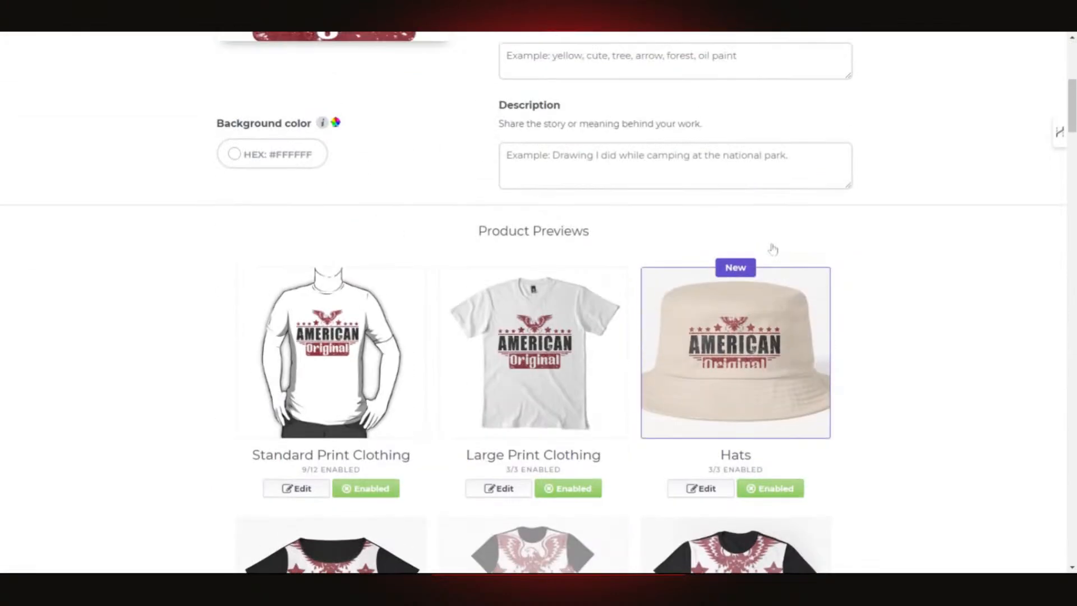
scroll(770, 256, "up", 5)
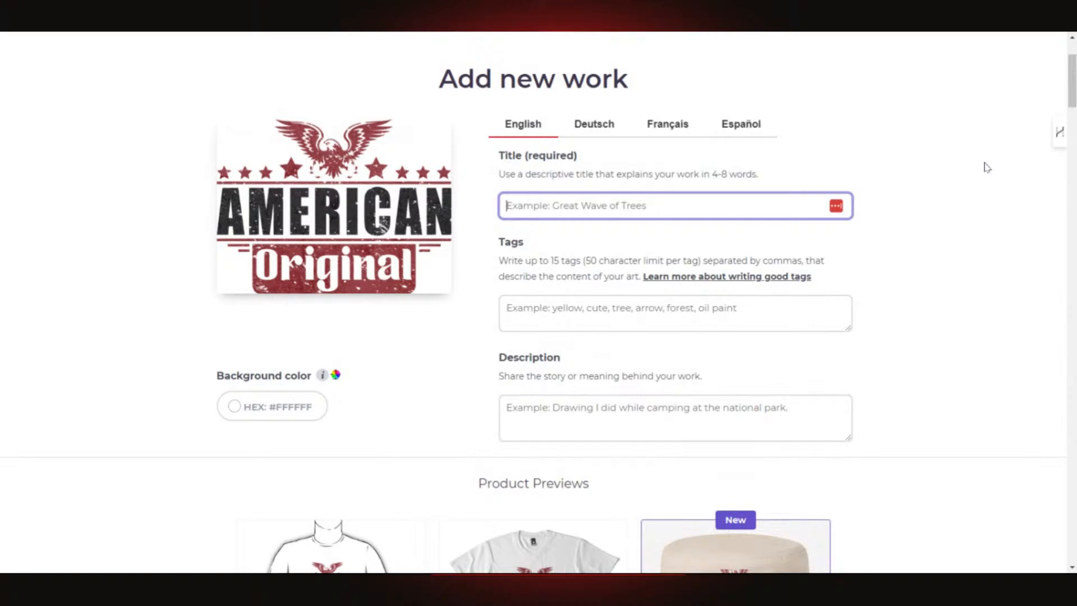
scroll(908, 209, "up", 2)
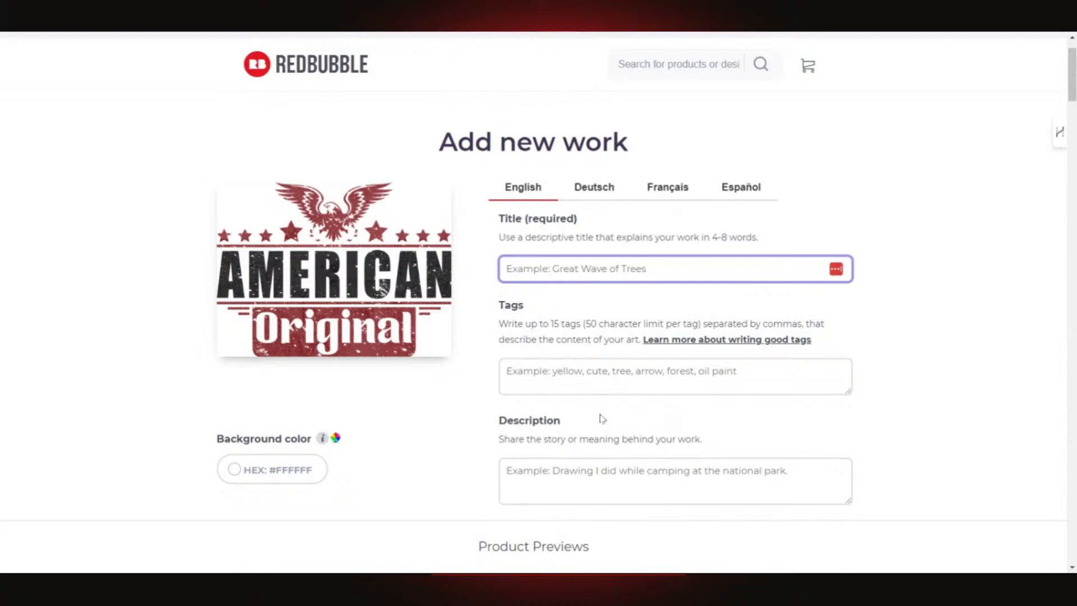
scroll(655, 416, "down", 12)
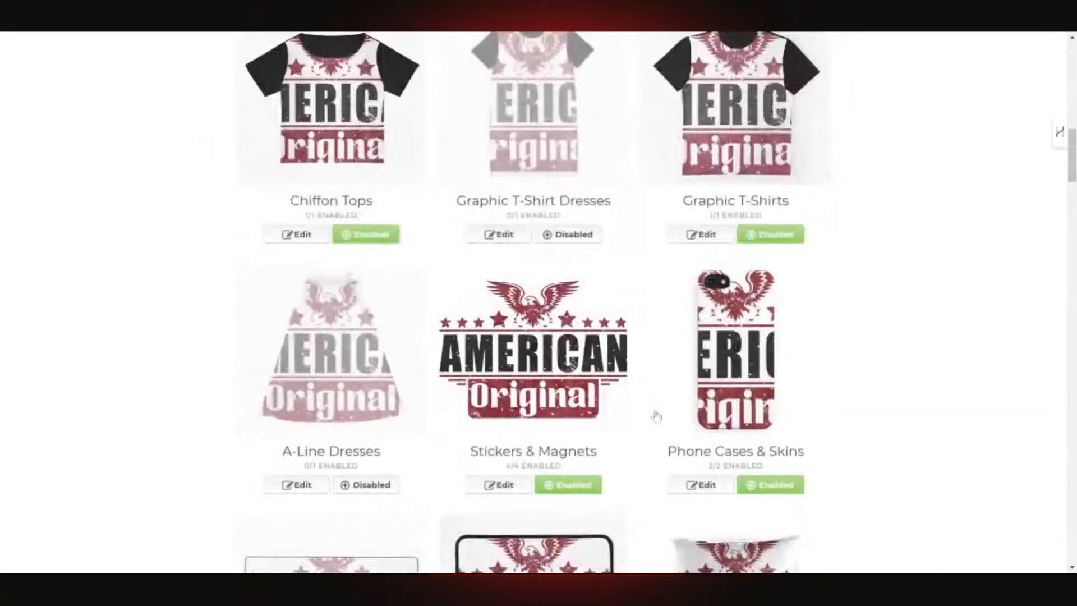
scroll(645, 407, "up", 15)
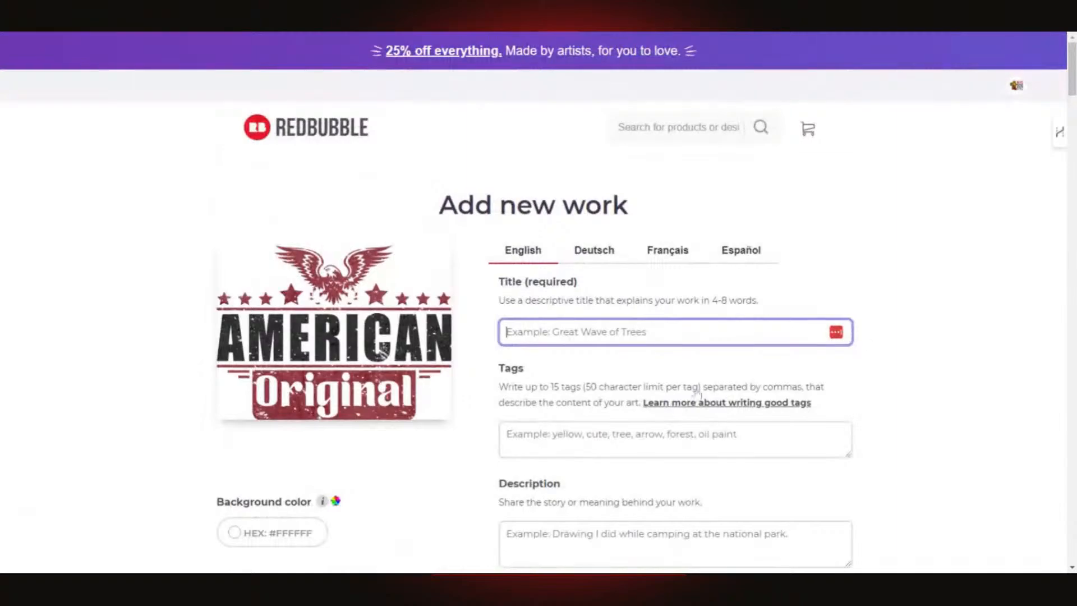
- In a new ChatGPT chat, draft a request for a product title, description and tags for this design on POD products
left_click(983, 32)
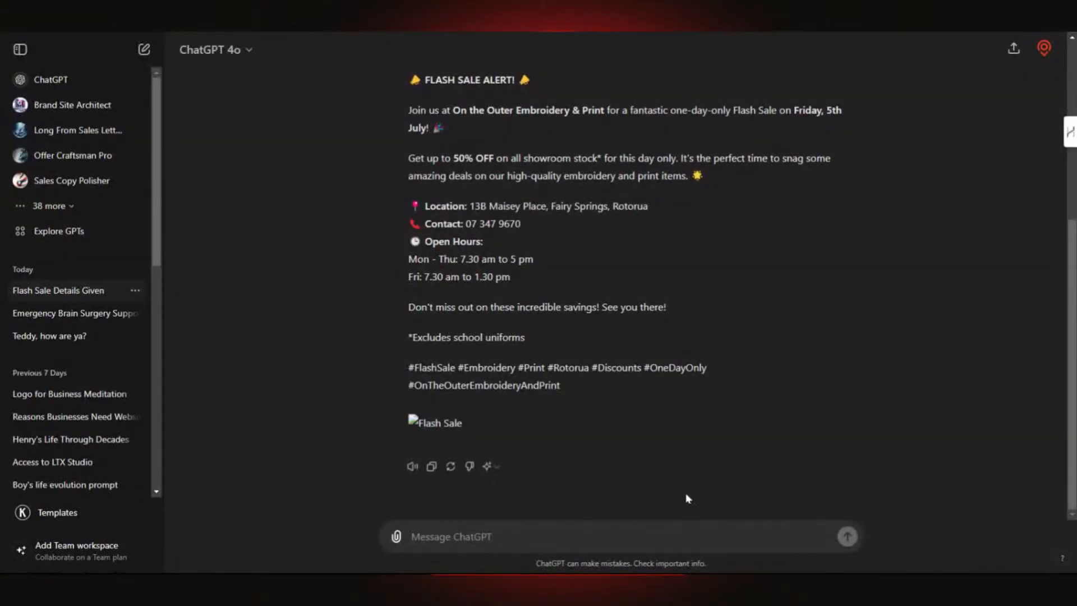
left_click(63, 80)
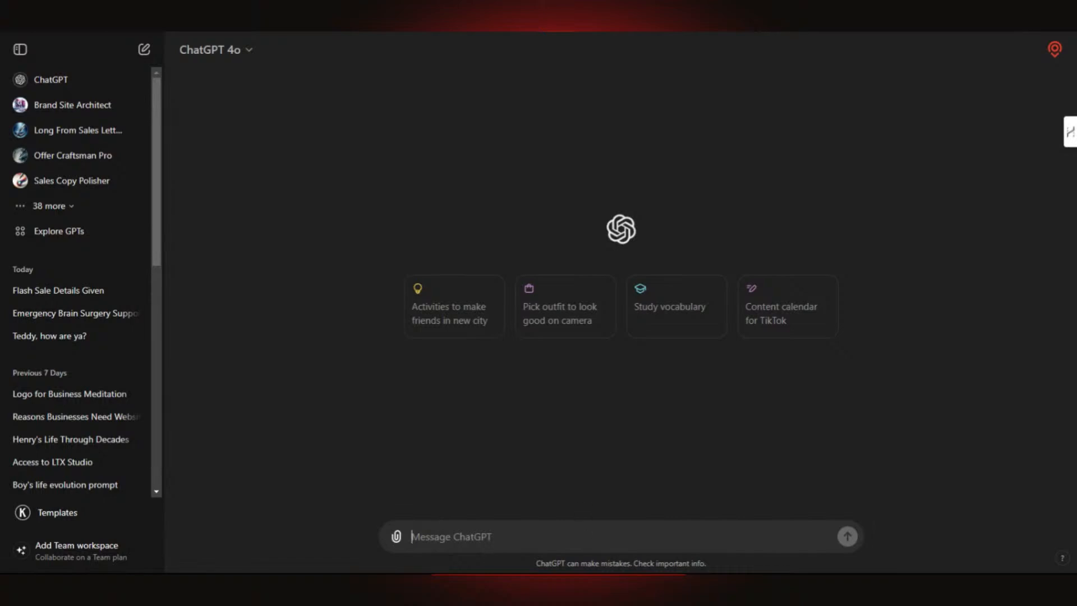
type("Ple")
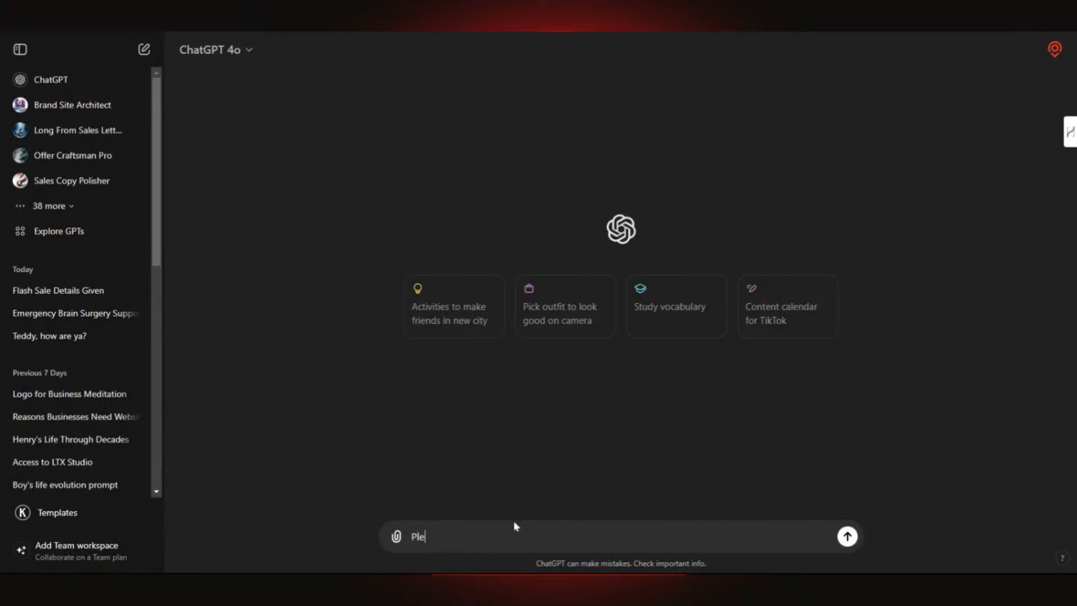
type("ase create a ")
type("title")
key("BackSpace")
key("BackSpace")
type("product title, description")
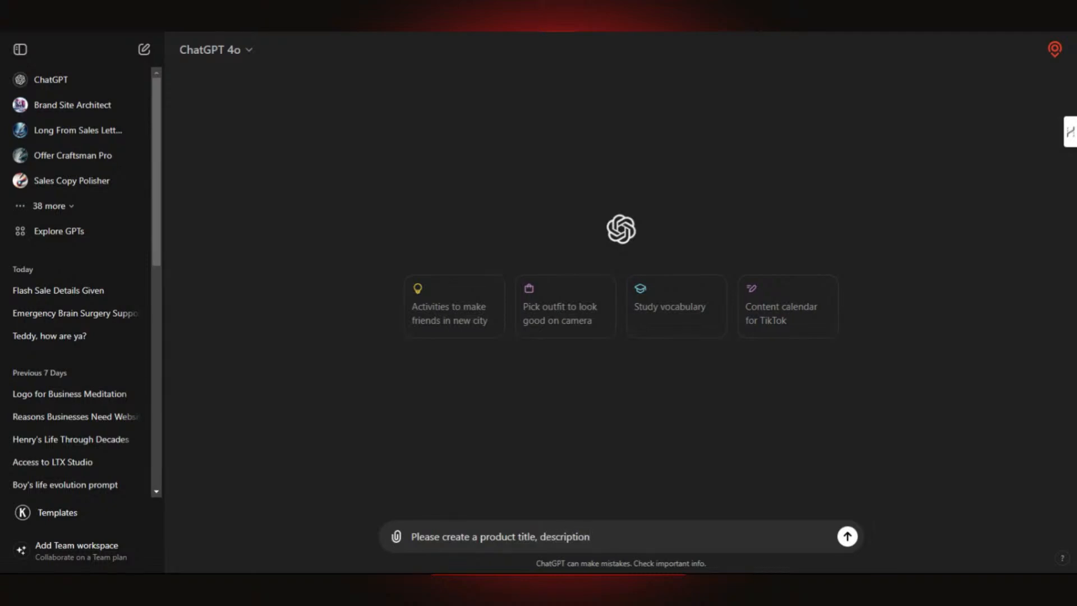
type(", and tags for the")
key("BackSpace")
key("BackSpace")
type("is design tha")
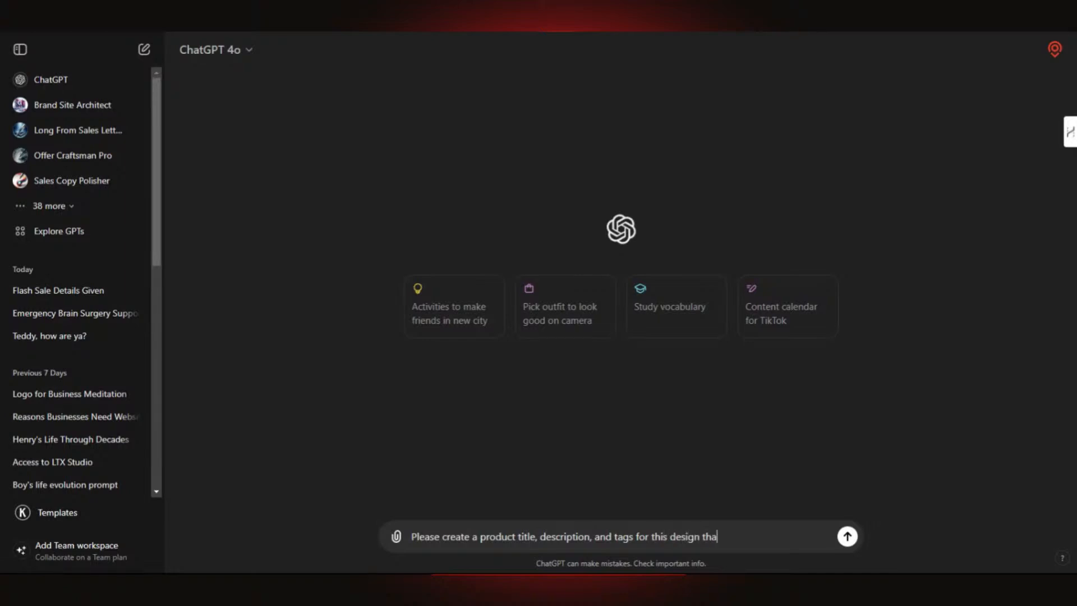
type("t I will be su")
type("ing")
key("BackSpace")
key("BackSpace")
key("BackSpace")
key("BackSpace")
key("BackSpace")
key("BackSpace")
type("using on")
type("POD prod")
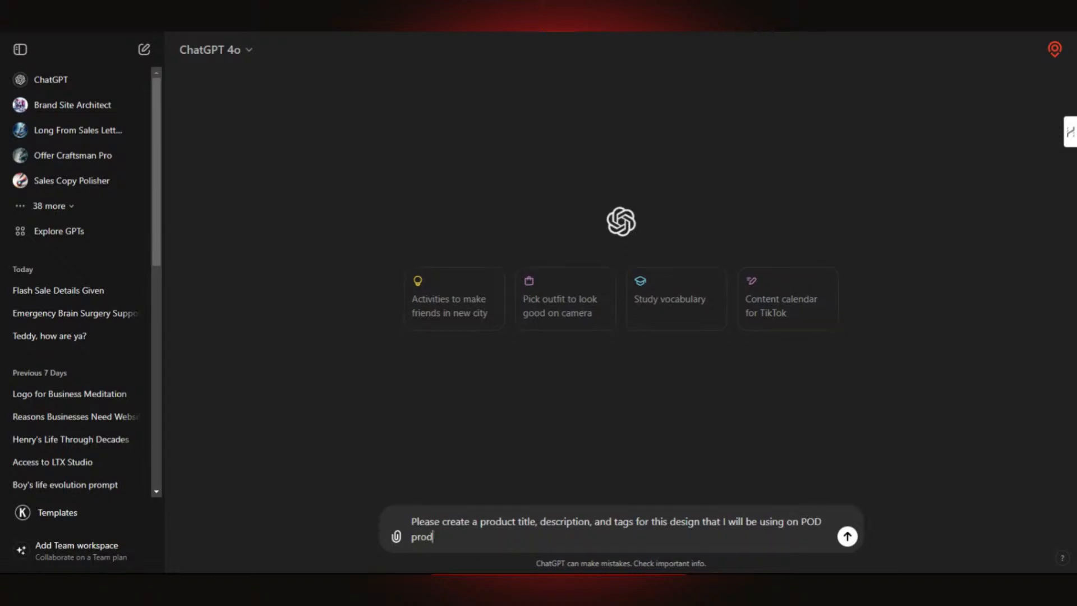
type("ucts")
- Upload the eagle design file from the computer into the chat and send the request
left_click(396, 537)
left_click(463, 504)
key("ctrl+v")
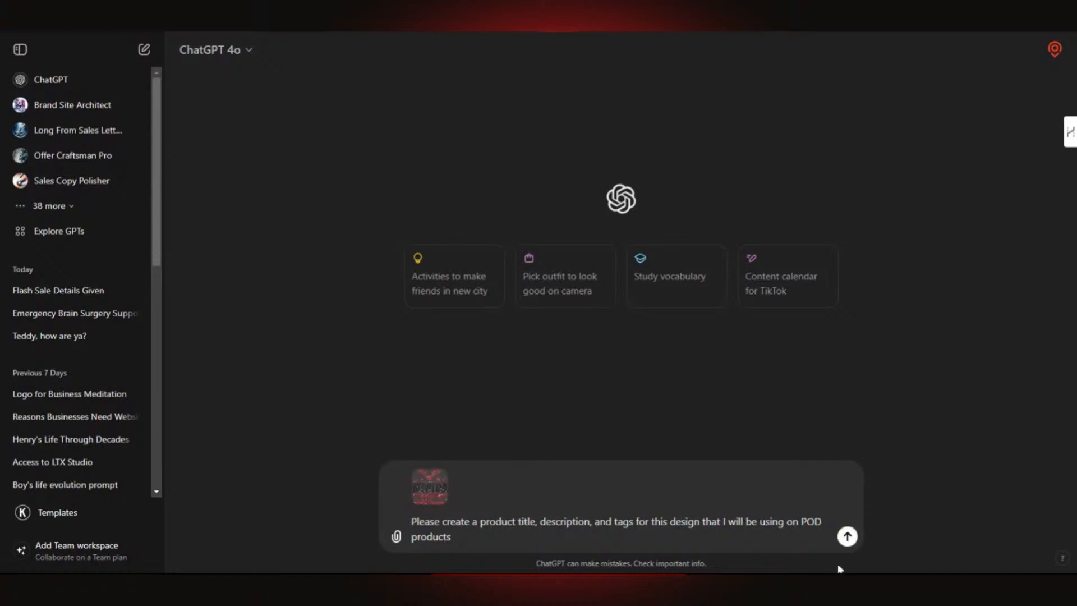
left_click(847, 537)
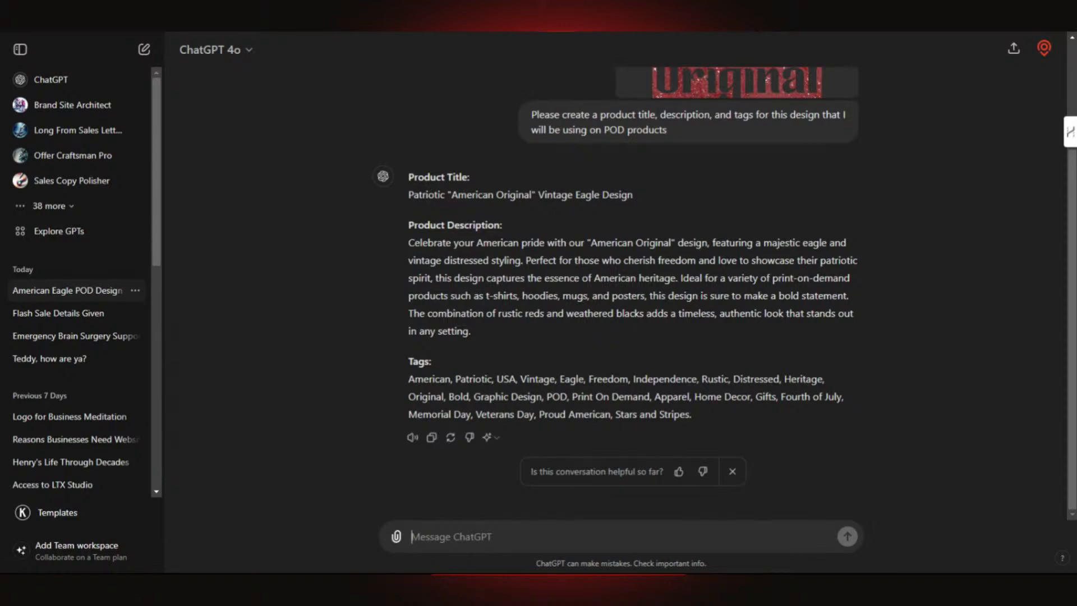
- Copy the generated title, Patriotic "American Original" Vintage Eagle Design, from ChatGPT's reply
left_click_drag(679, 278, 856, 299)
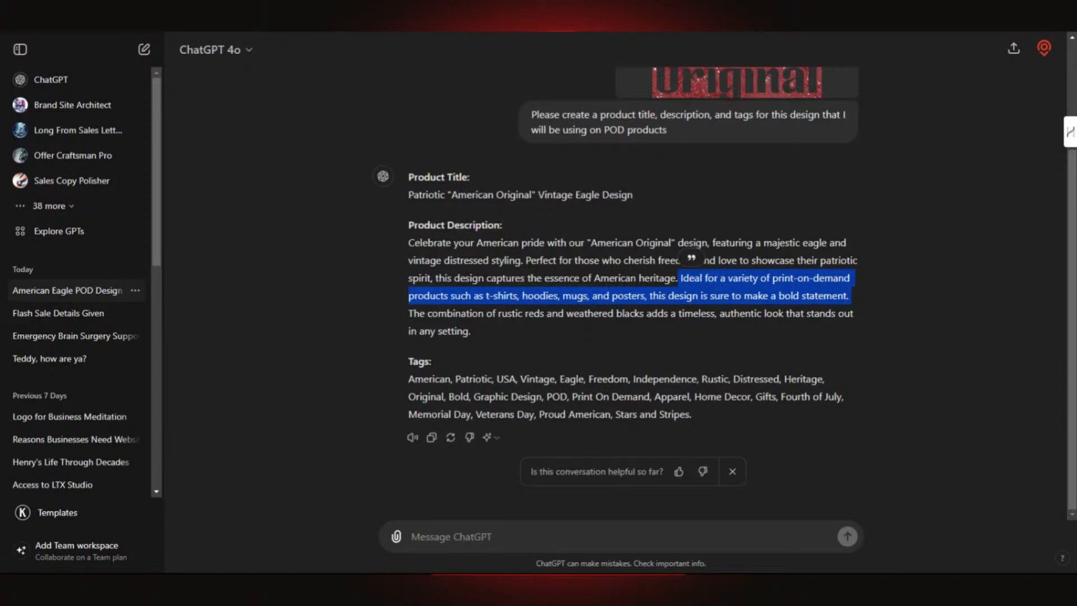
left_click(422, 242)
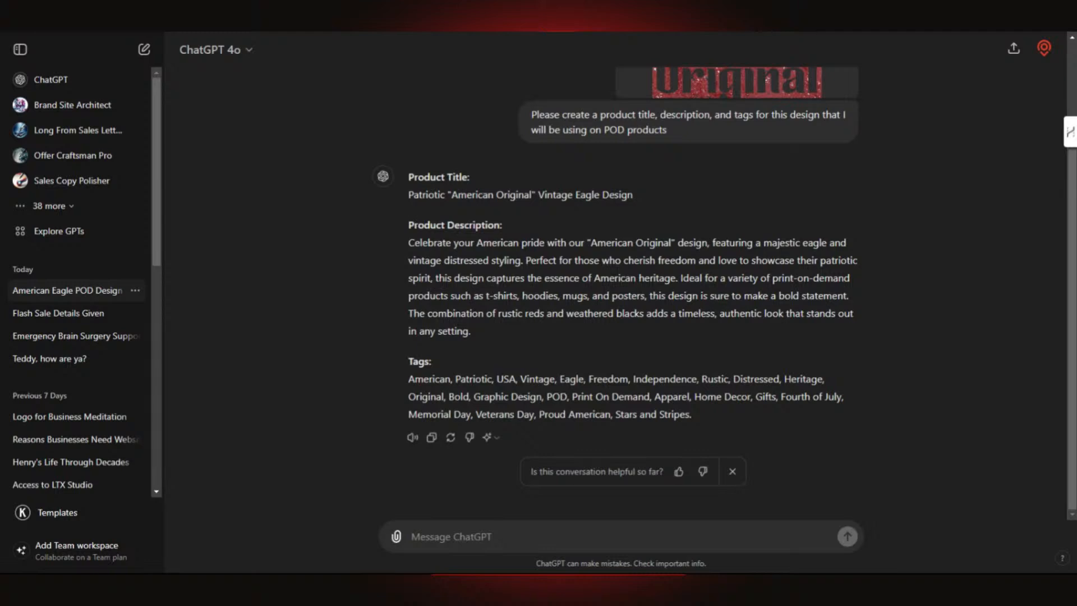
left_click_drag(409, 195, 636, 197)
key("ctrl+c")
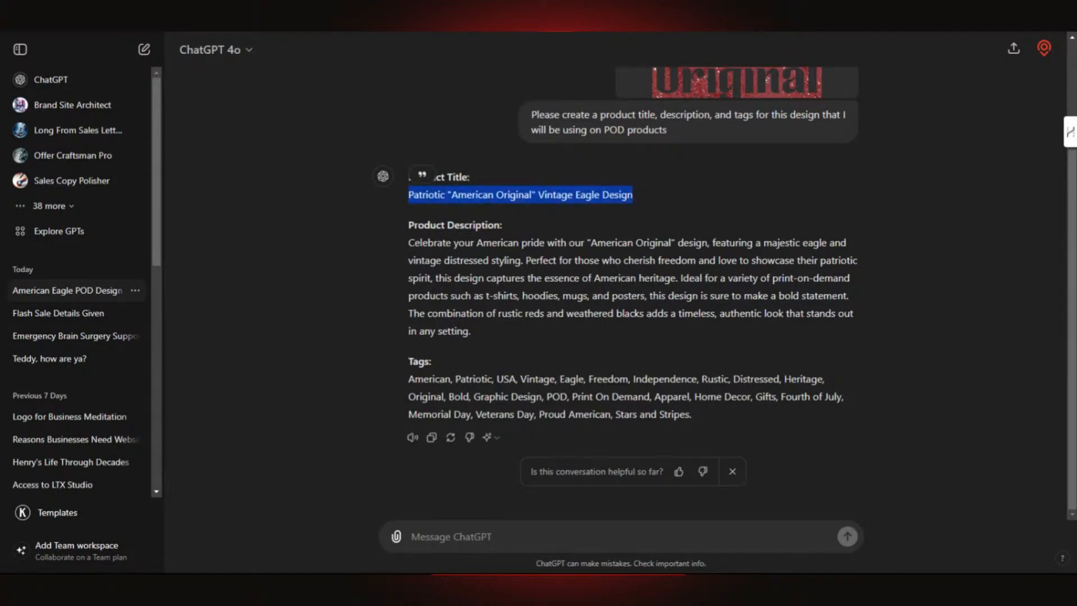
left_click(739, 30)
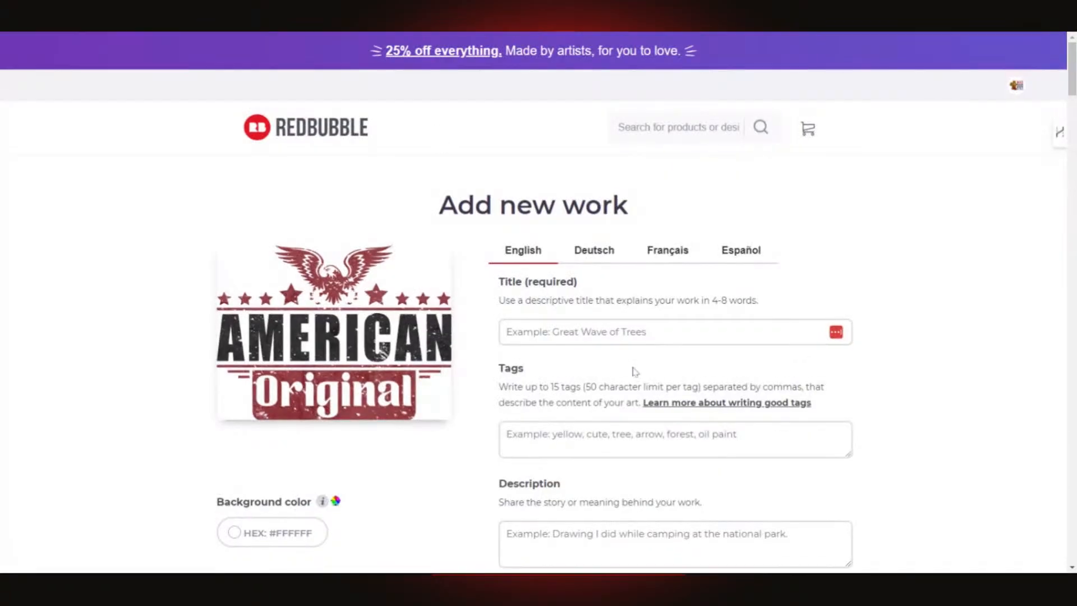
- Paste the product title into Title (required) and copy ChatGPT's generated description paragraph
left_click(584, 334)
key("ctrl+v")
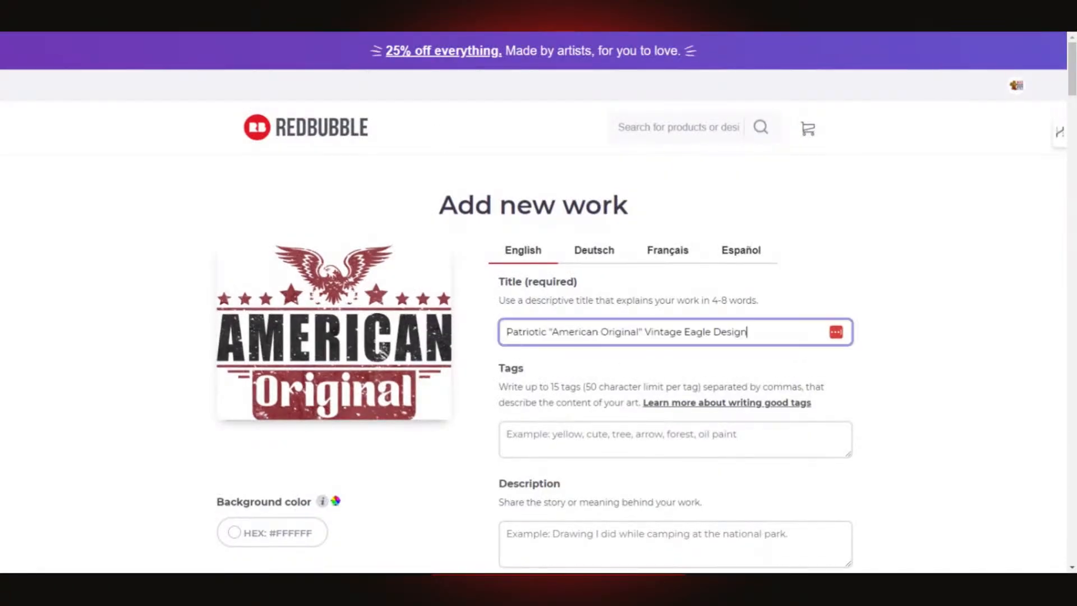
left_click(275, 30)
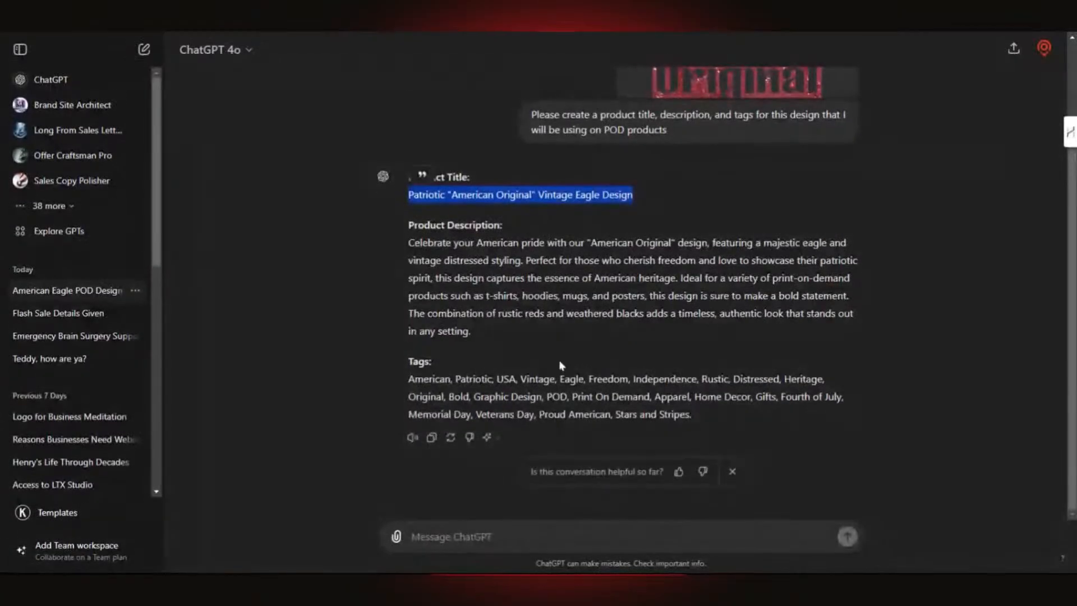
left_click_drag(407, 243, 478, 335)
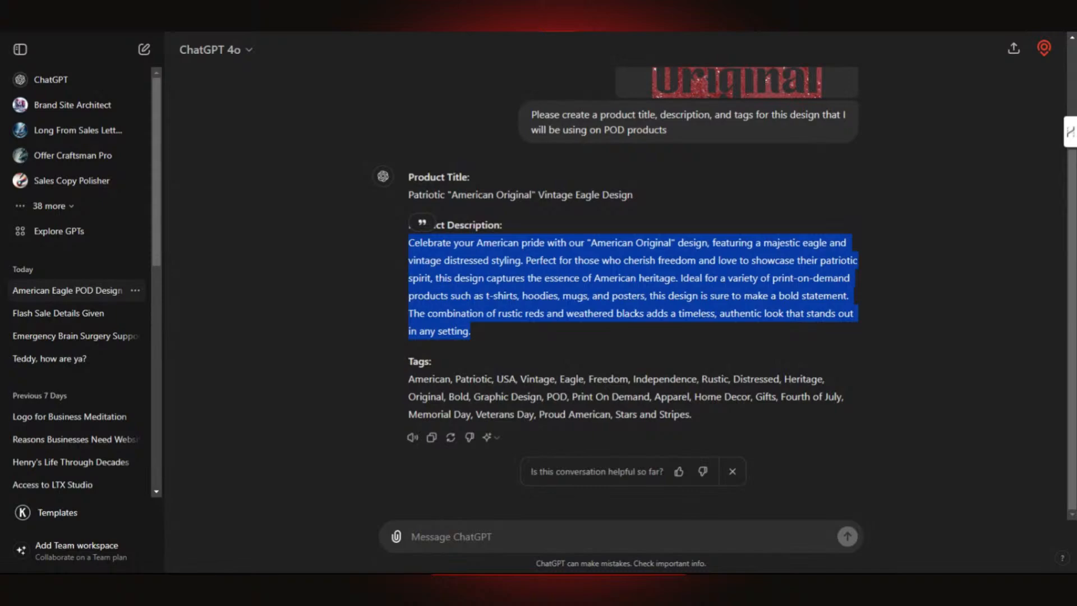
key("alt+Tab")
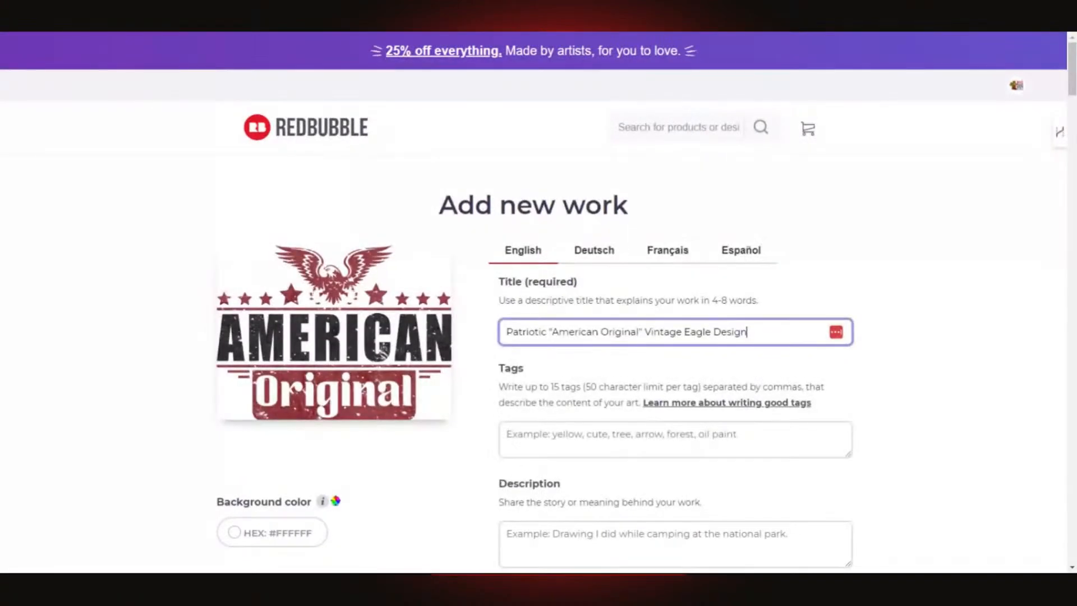
- Paste the patriotic description into the Description box and focus the empty Tags box
left_click(617, 438)
scroll(587, 477, "down", 3)
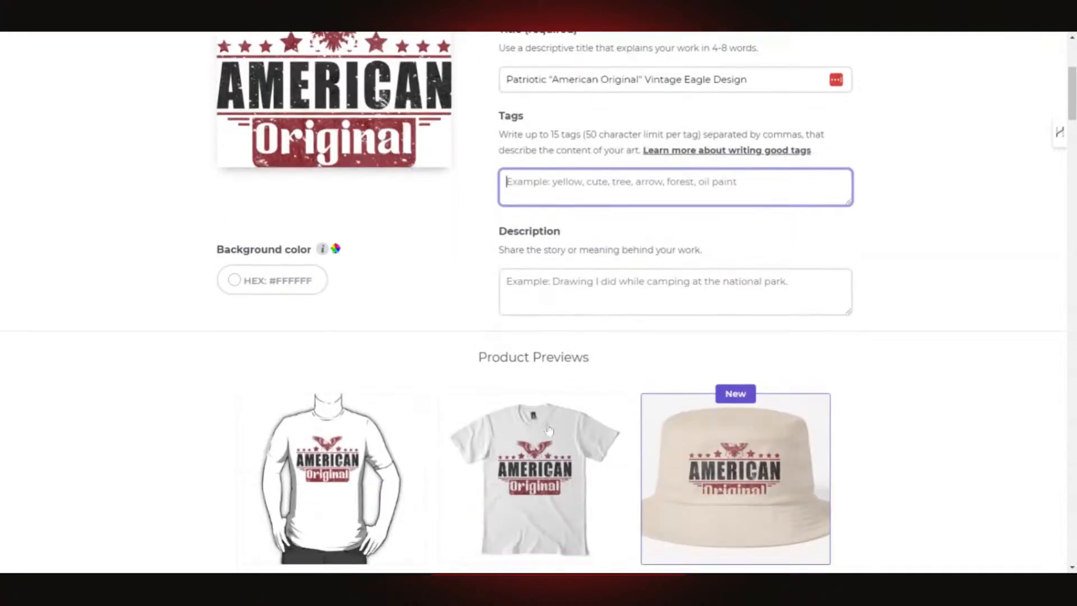
left_click(585, 298)
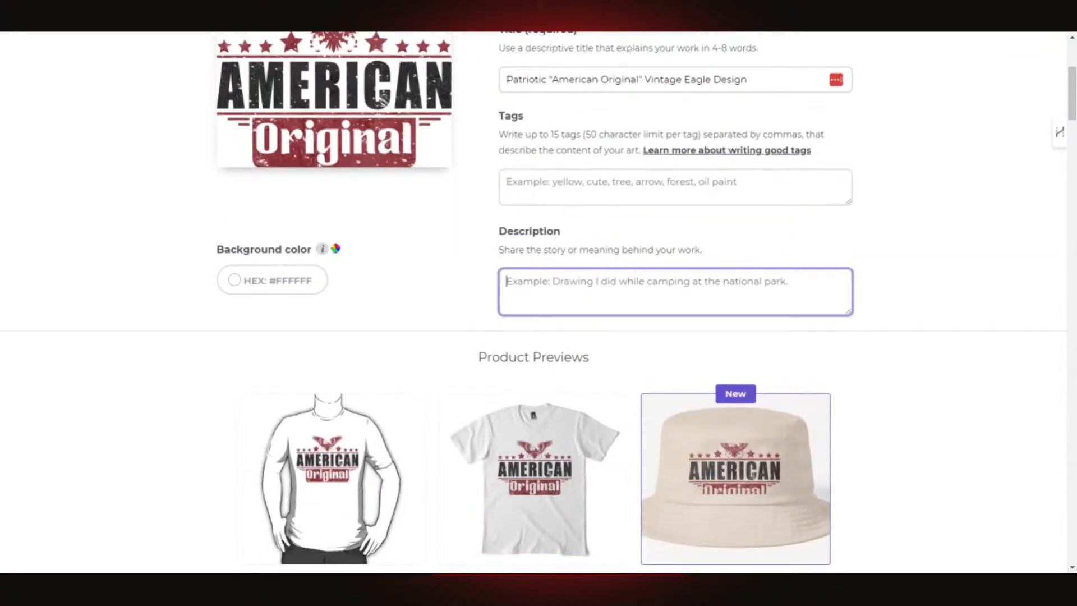
key("ctrl+v")
scroll(675, 292, "up", 5)
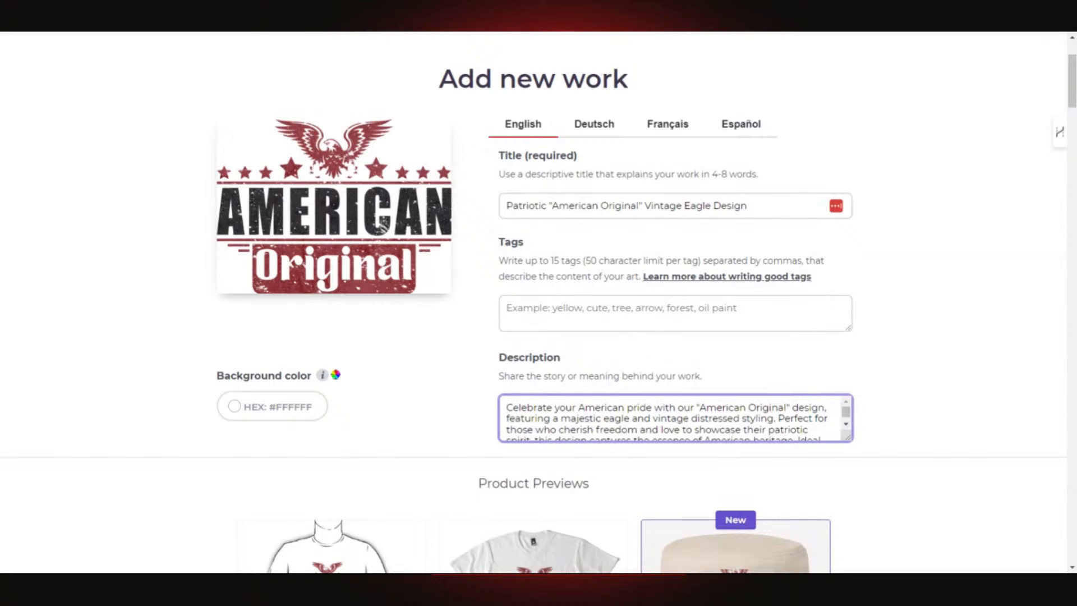
left_click(527, 314)
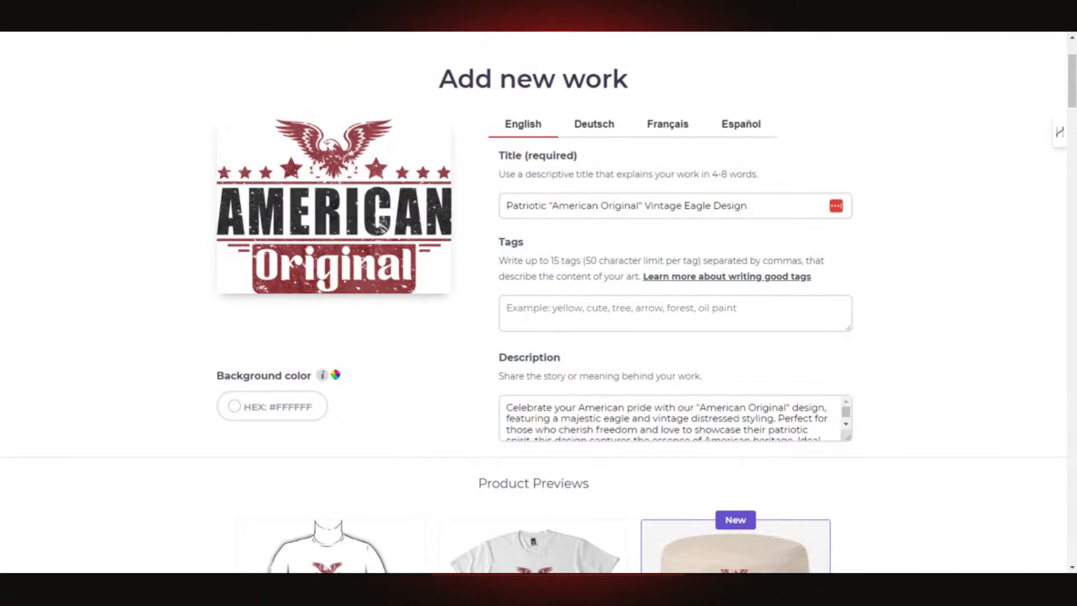
left_click(676, 313)
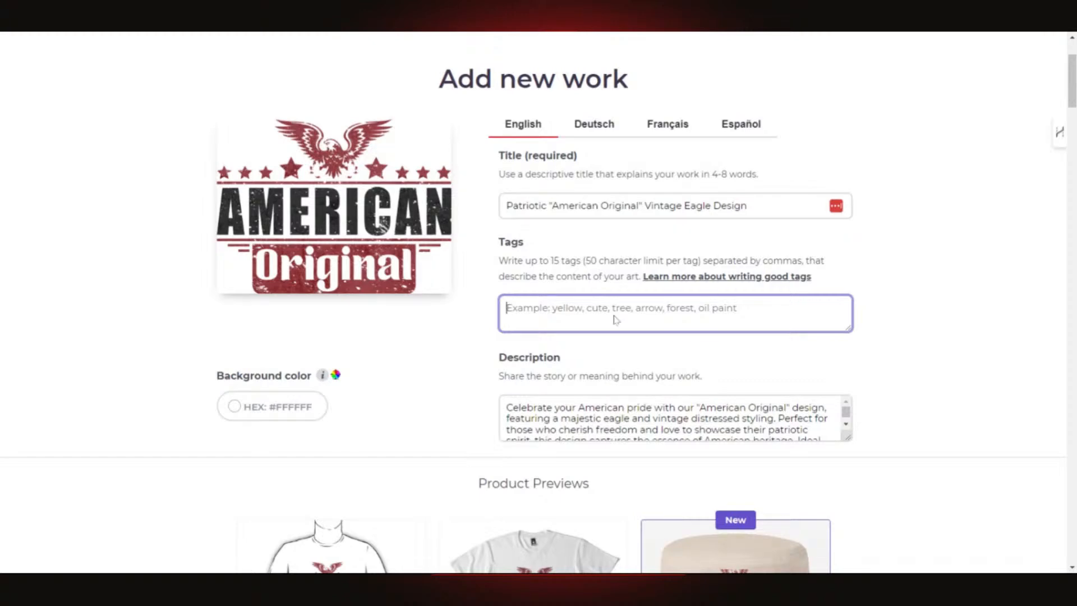
- Paste the full generated tag list into the Tags field, clearing and re-pasting it once
key("ctrl+v")
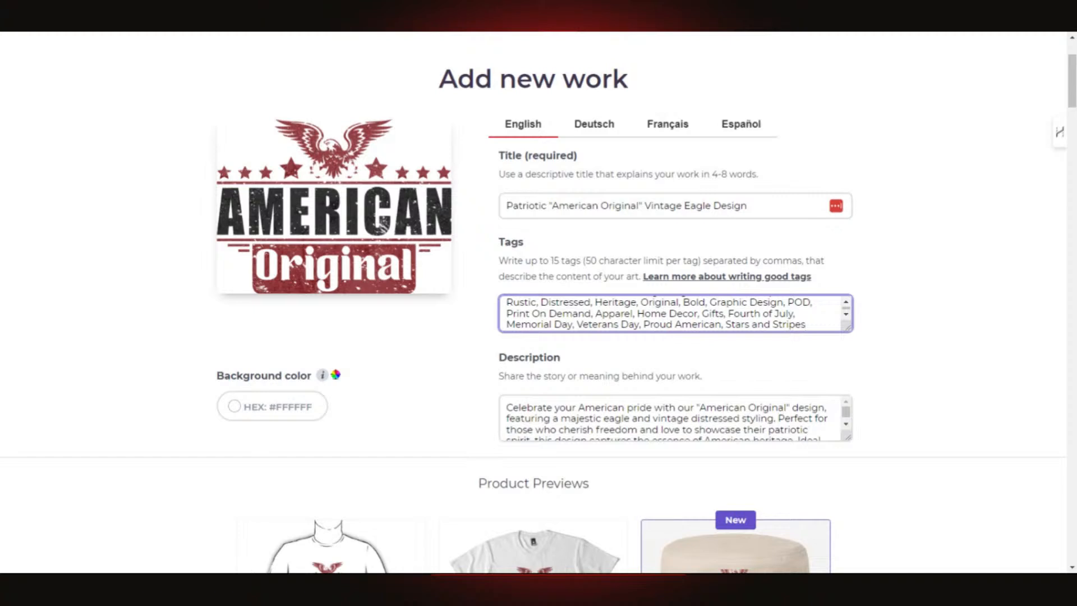
key("Return")
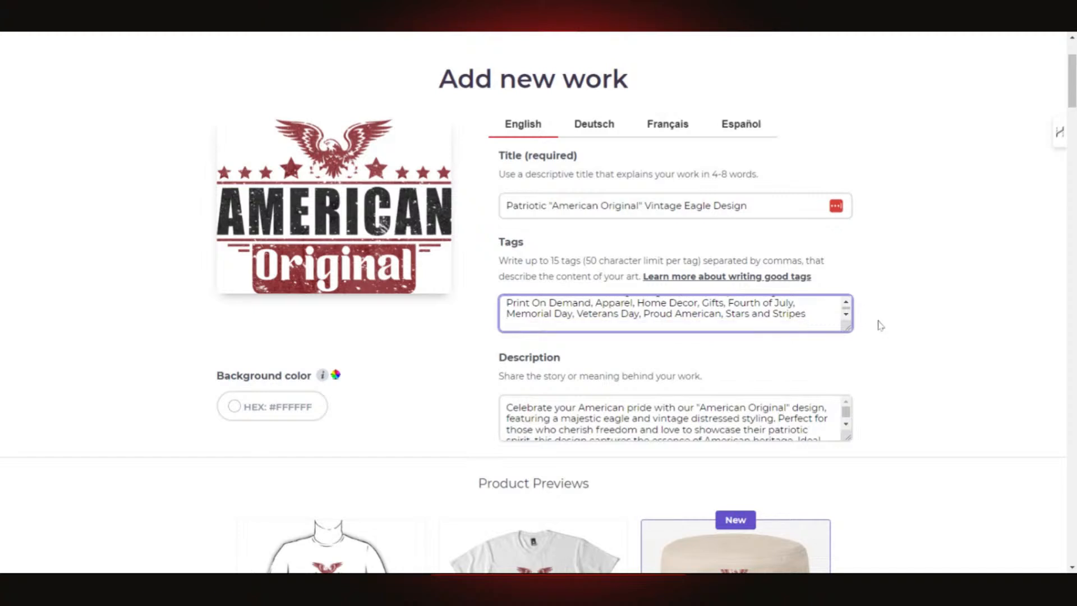
key("BackSpace")
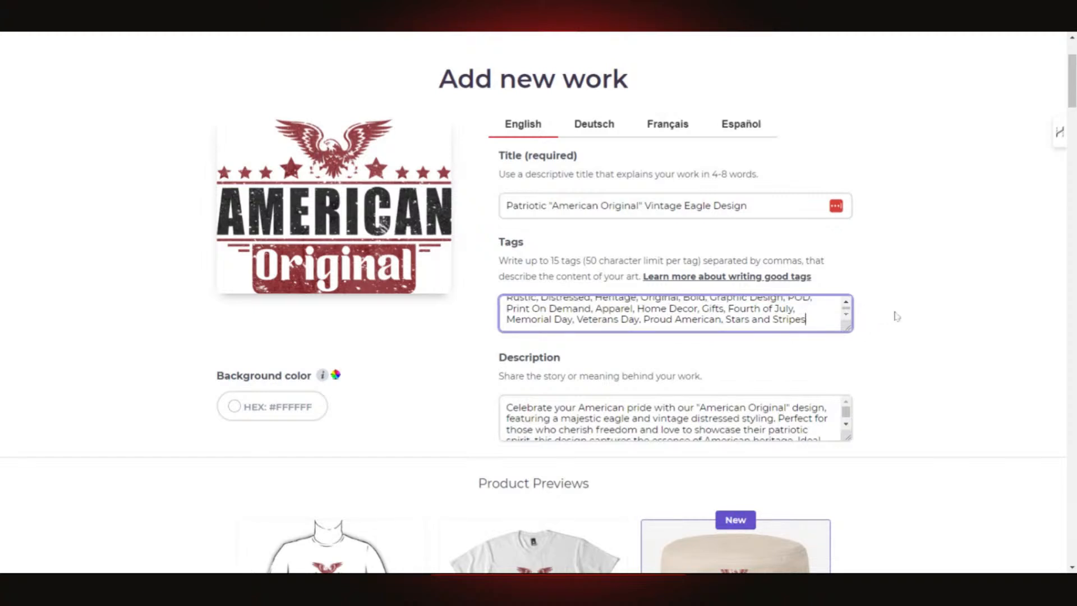
left_click(897, 311)
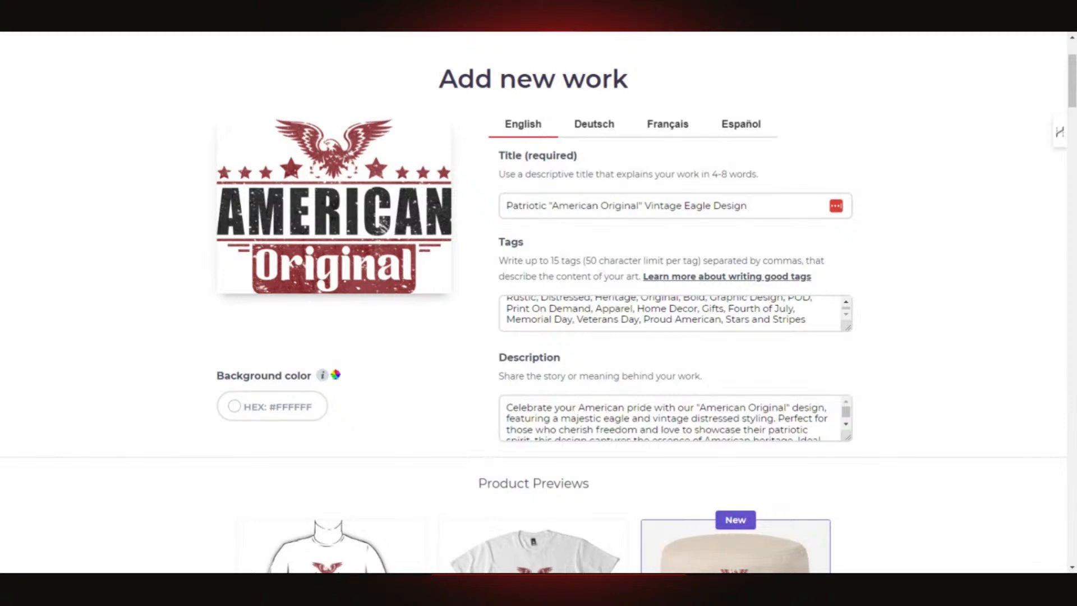
left_click_drag(806, 319, 494, 298)
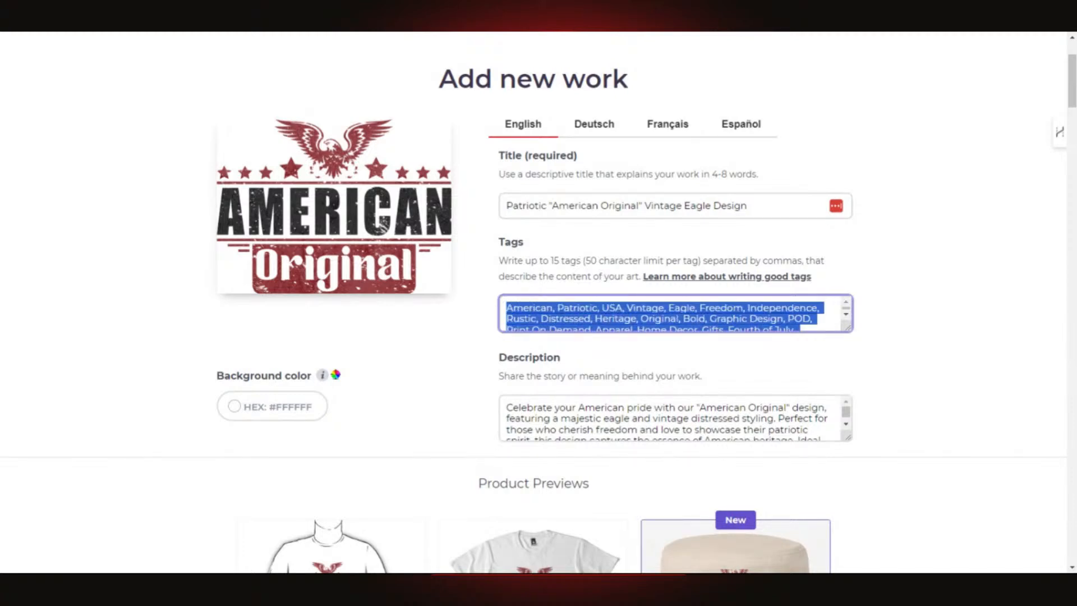
left_click(557, 308)
left_click_drag(557, 307, 844, 330)
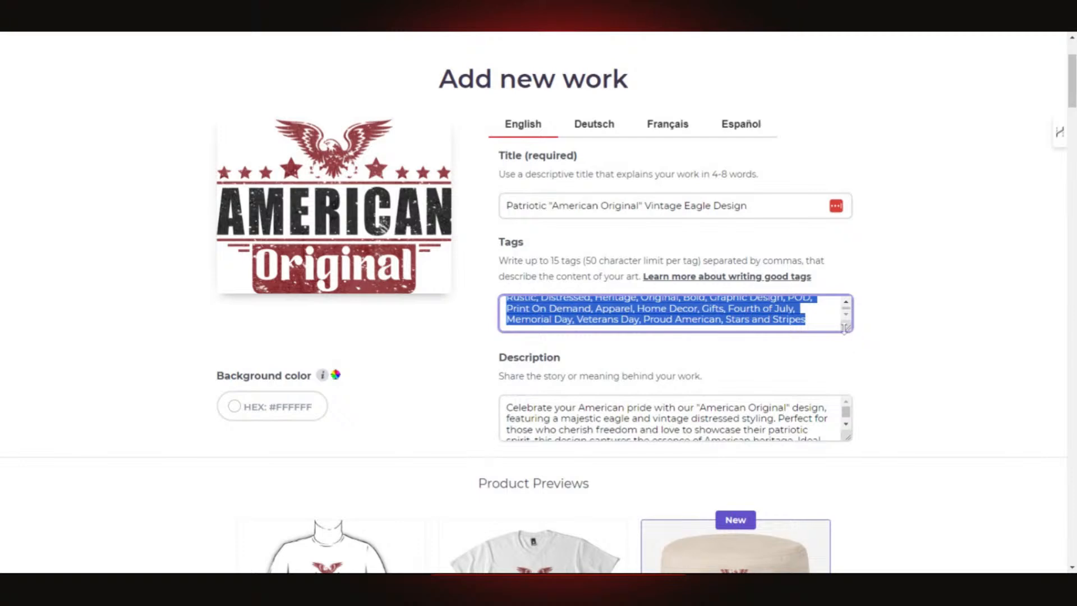
type("American,")
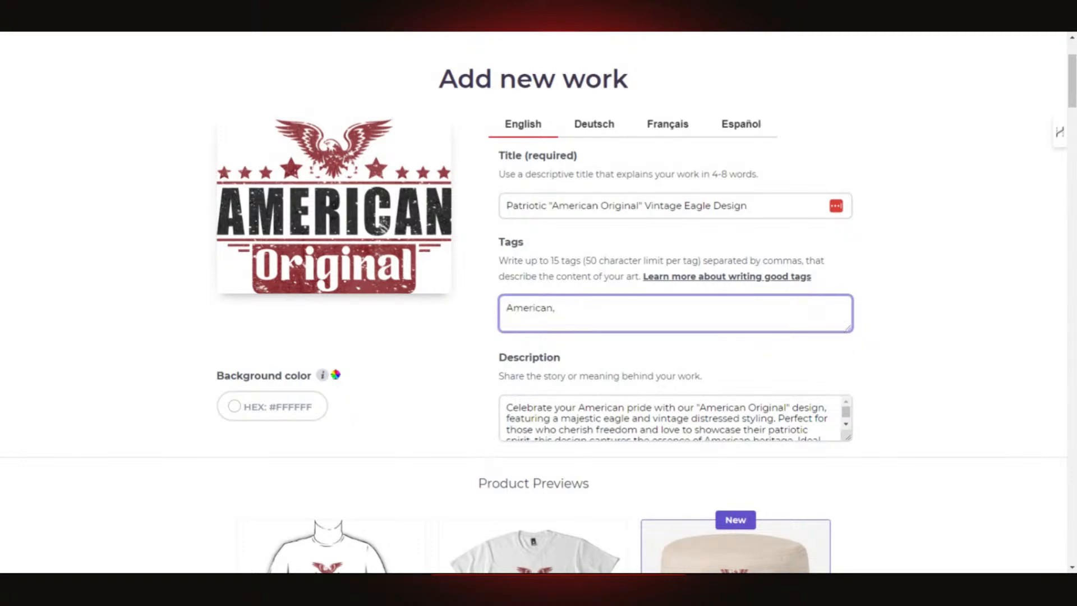
key("BackSpace")
key("BackSpace")
key("BackSpace")
key("BackSpace")
key("BackSpace")
key("BackSpace")
key("BackSpace")
key("BackSpace")
key("ctrl+v")
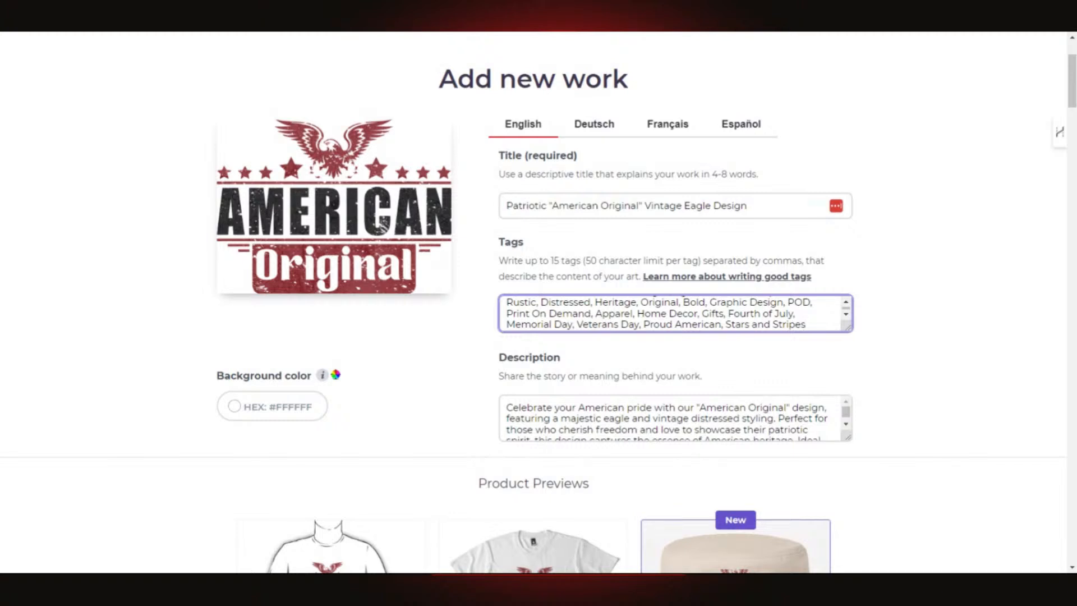
left_click(846, 302)
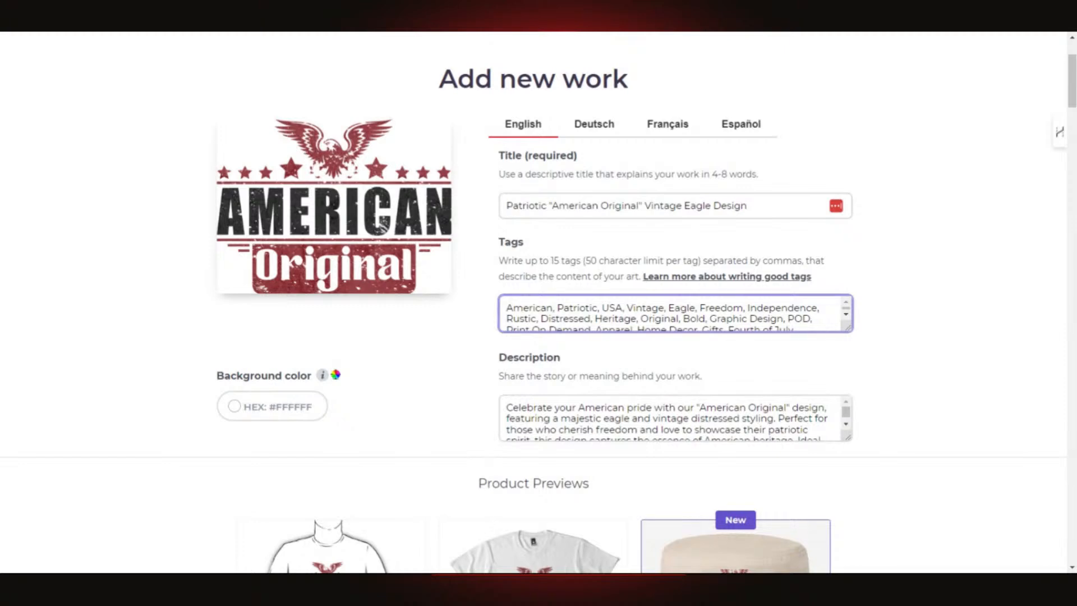
- Delete the Graphic Design, POD, Bold and Distressed tags from the list
left_click_drag(710, 318, 814, 319)
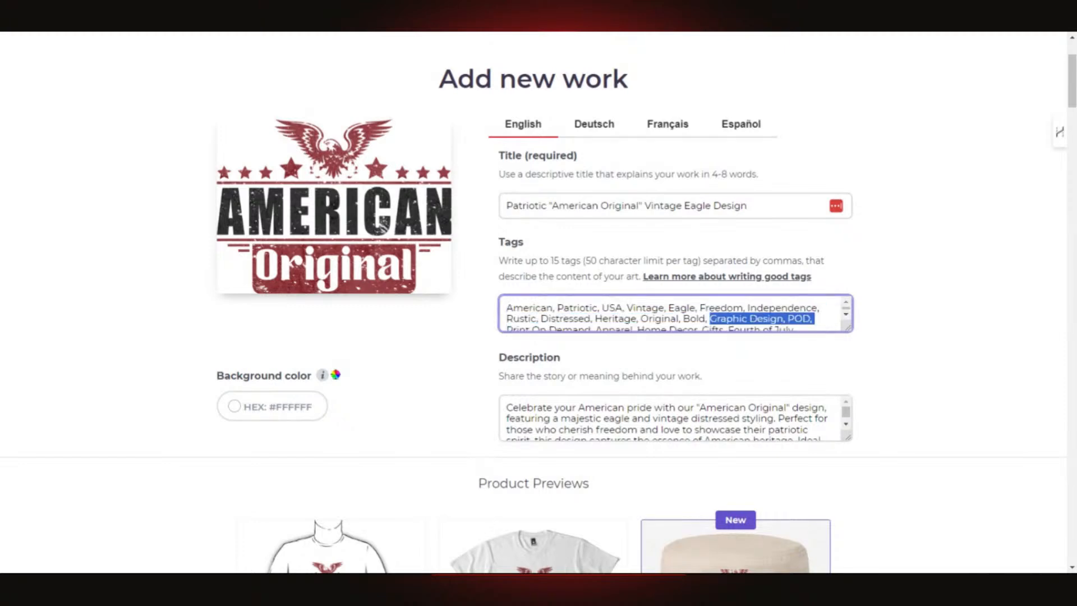
key("BackSpace")
key("BackSpace")
key("BackSpace")
key("BackSpace")
key("BackSpace")
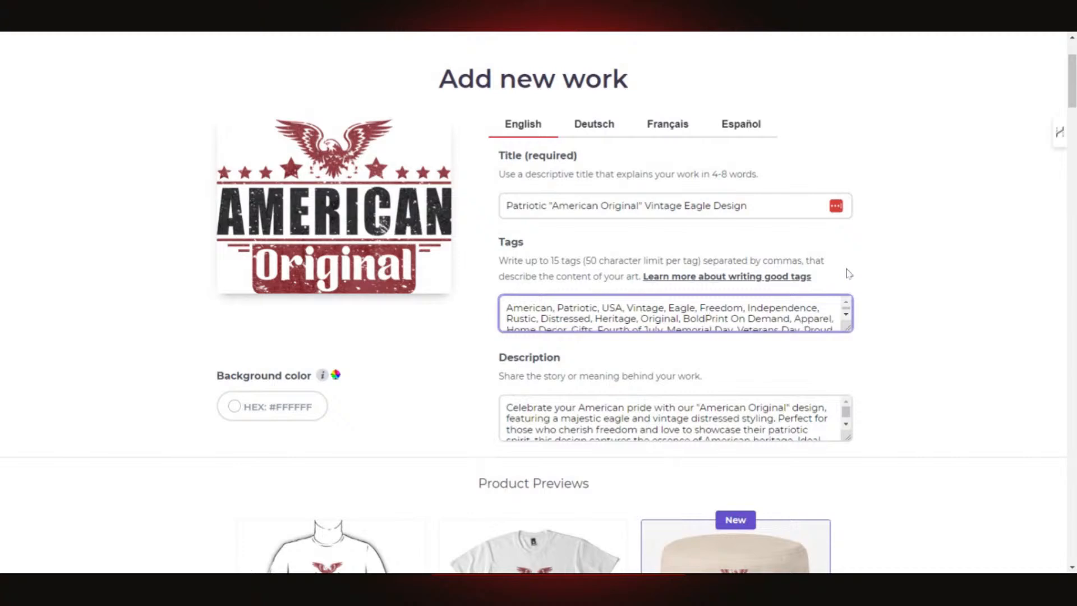
key("BackSpace")
key("BackSpace")
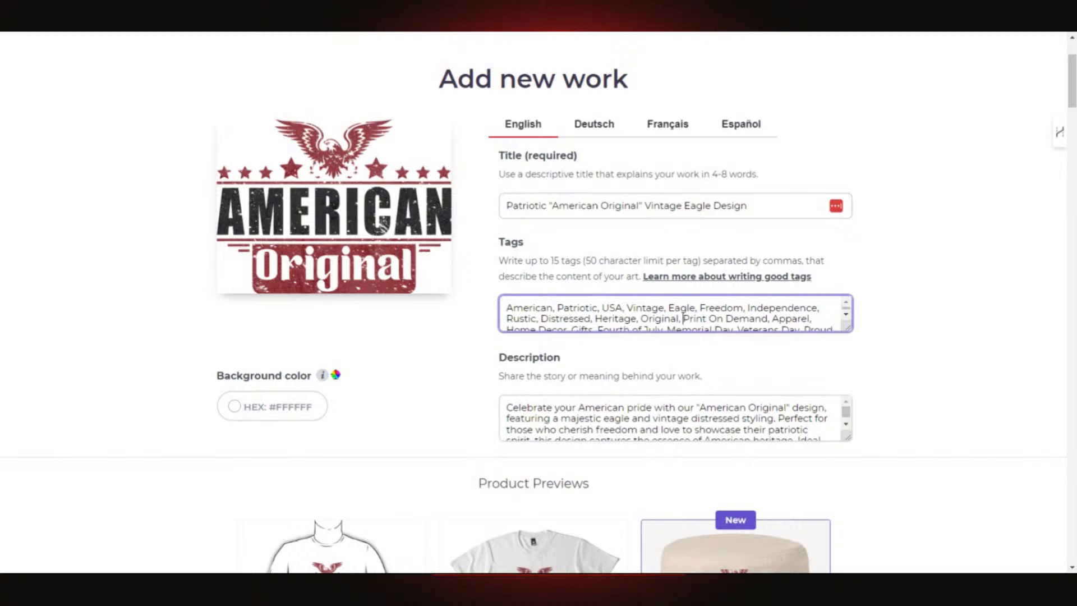
key("BackSpace")
key("BackSpace")
key("BackSpace")
key("BackSpace")
key("BackSpace")
key("BackSpace")
key("BackSpace")
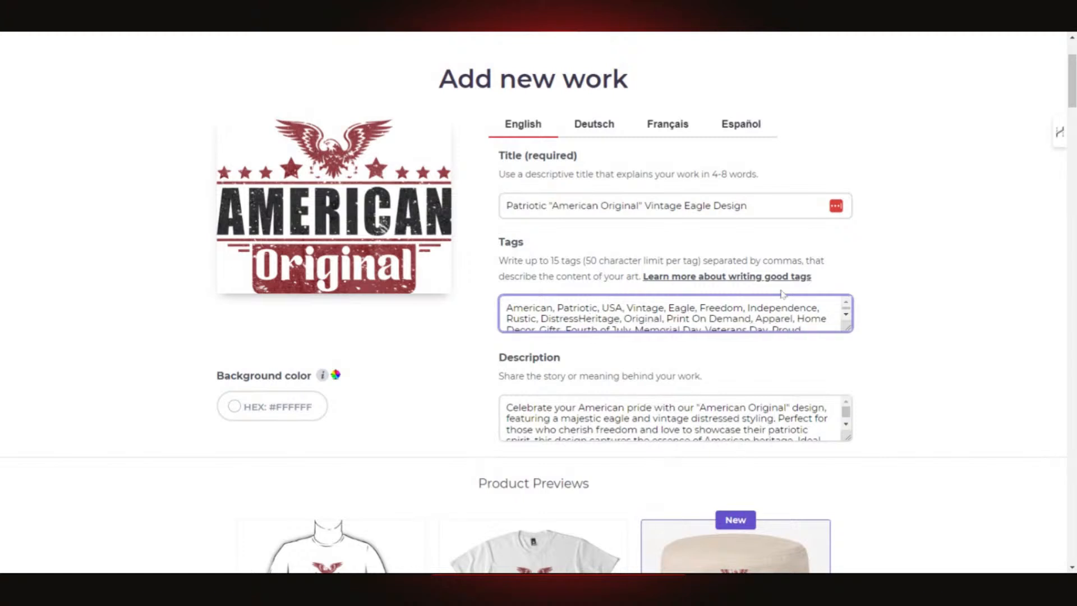
key("BackSpace")
key("BackSpace")
key("BackSpace")
key("BackSpace")
key("BackSpace")
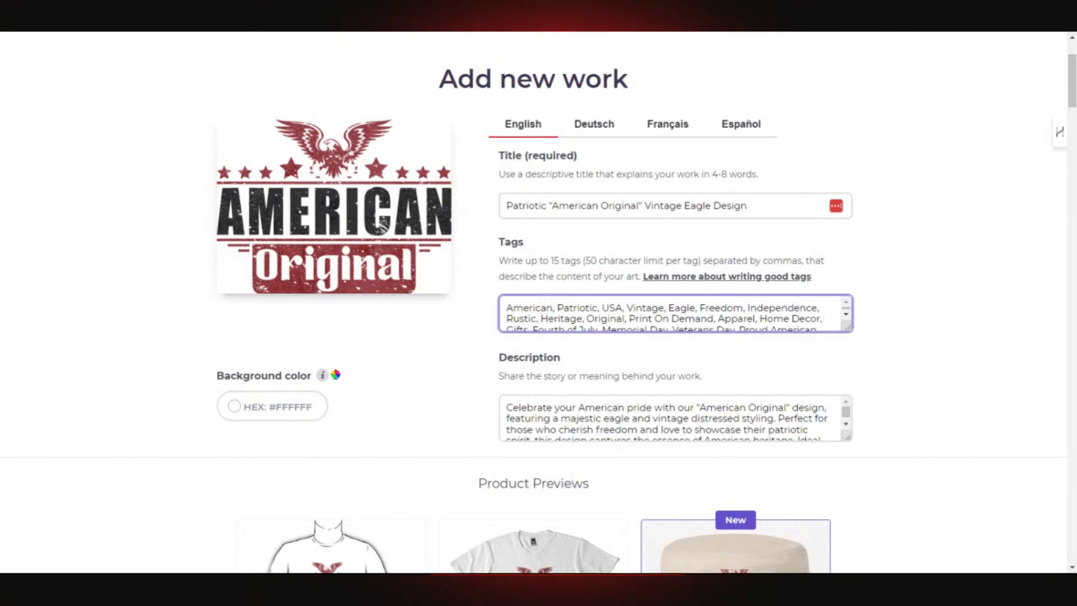
scroll(673, 313, "down", 2)
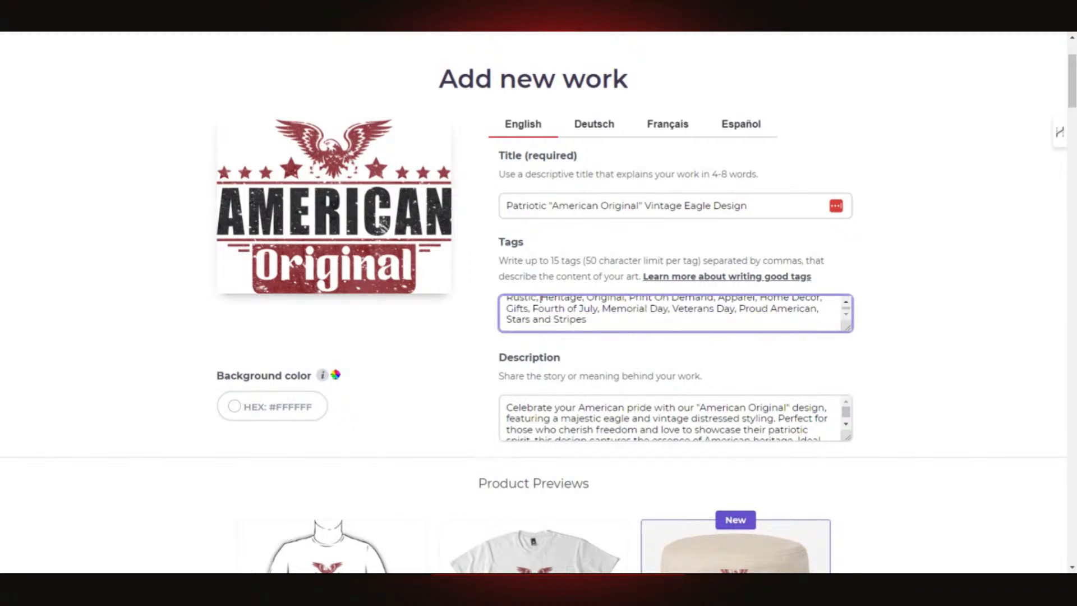
scroll(673, 313, "up", 2)
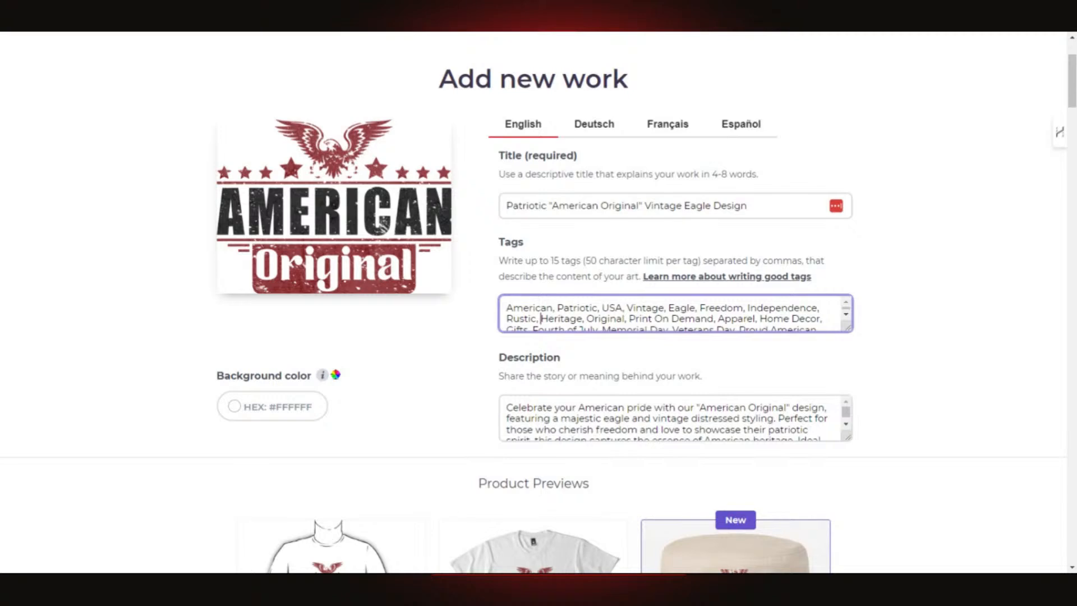
scroll(847, 329, "down", 2)
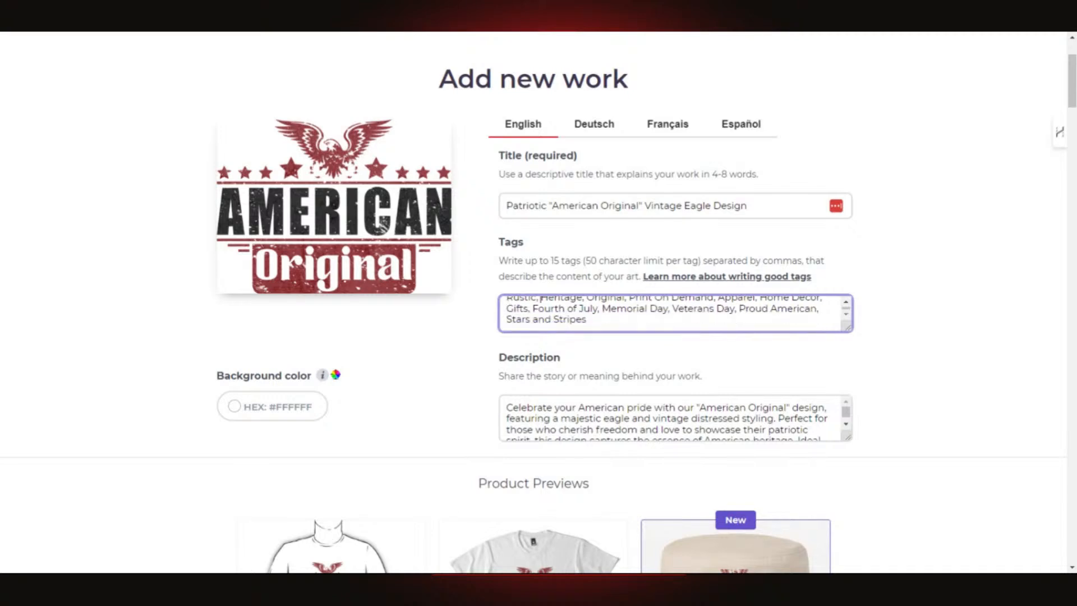
scroll(865, 336, "down", 8)
scroll(879, 339, "up", 10)
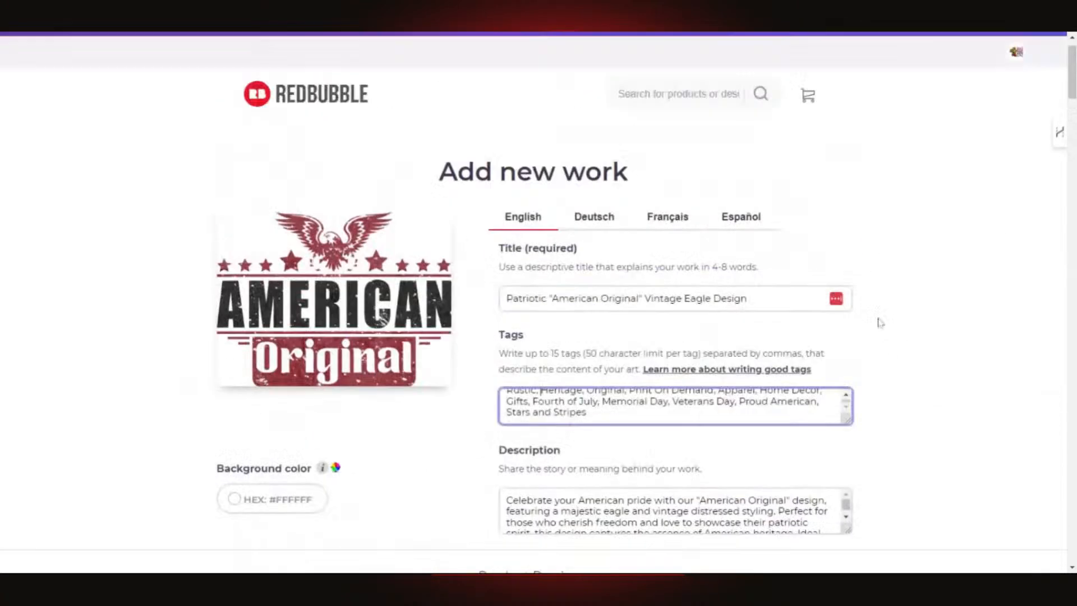
- Scroll through the Product Previews and open the Standard Print Clothing editor
scroll(878, 320, "down", 4)
scroll(894, 283, "up", 4)
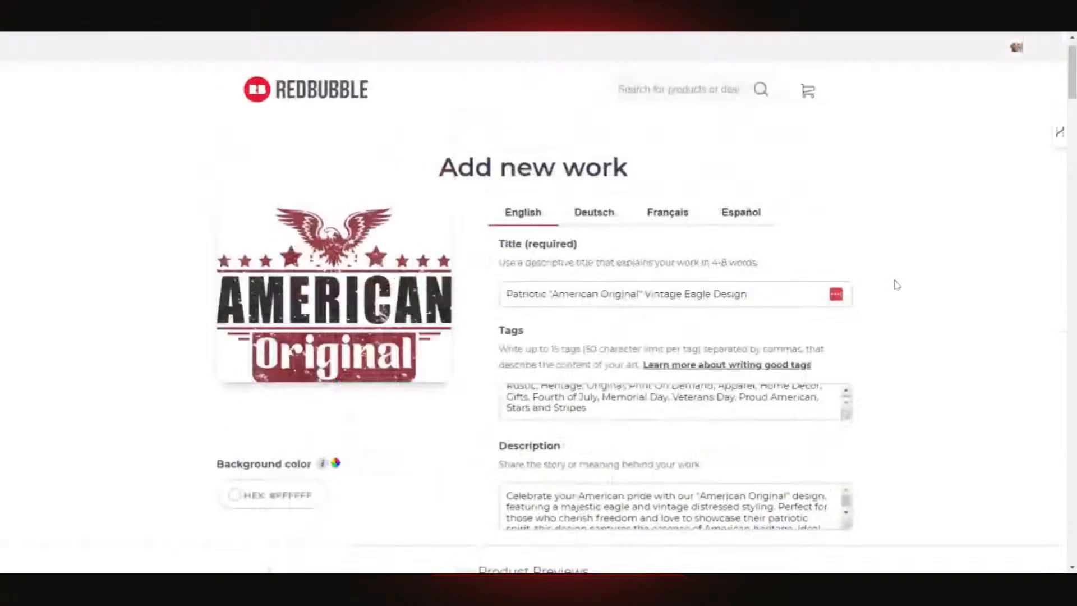
scroll(894, 283, "down", 2)
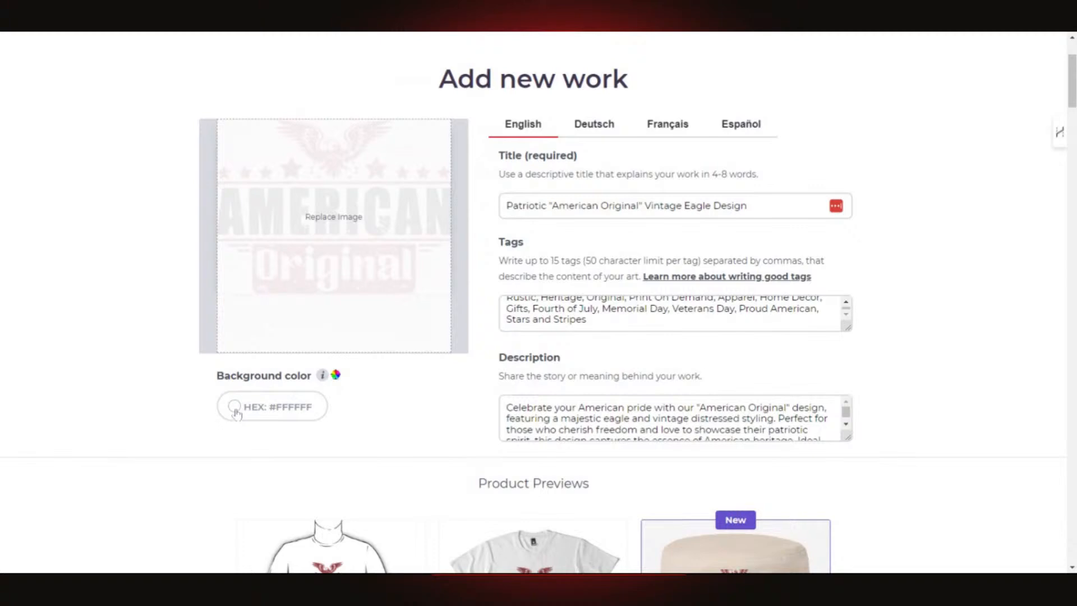
scroll(418, 386, "down", 5)
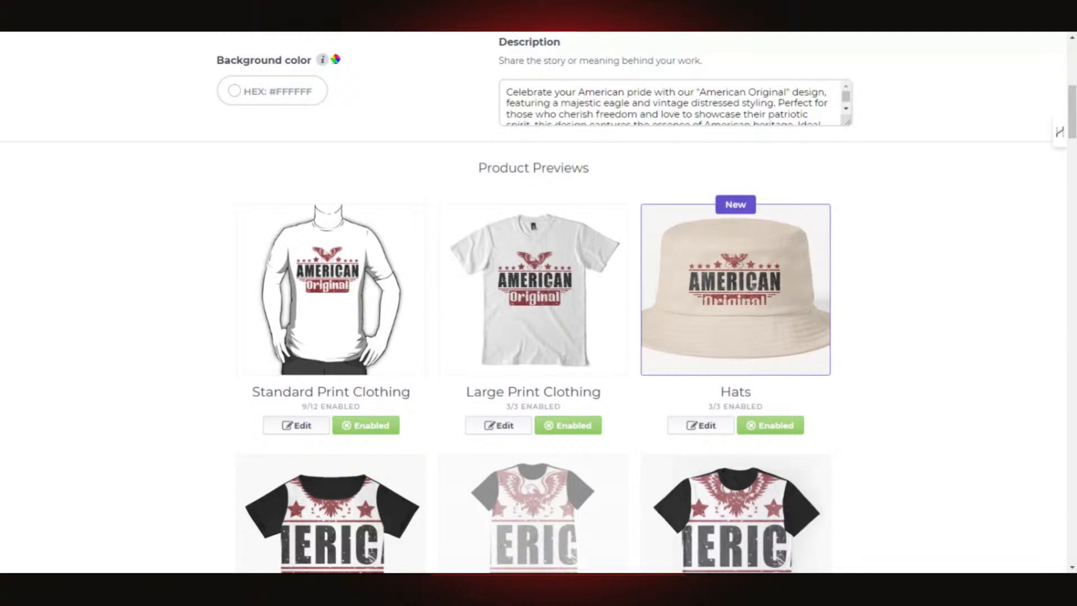
scroll(110, 379, "down", 1)
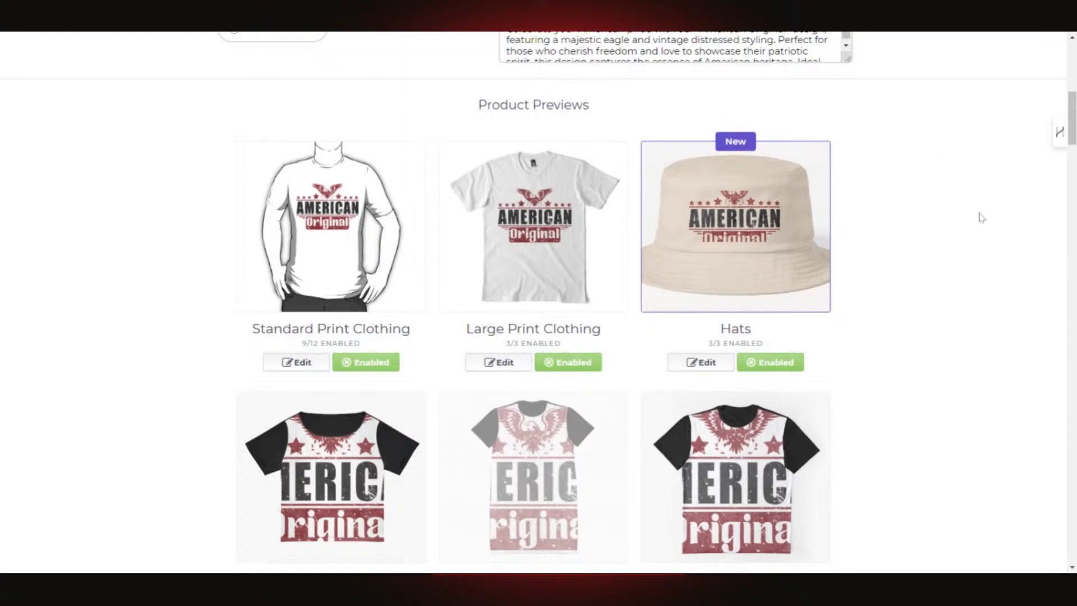
scroll(979, 217, "down", 5)
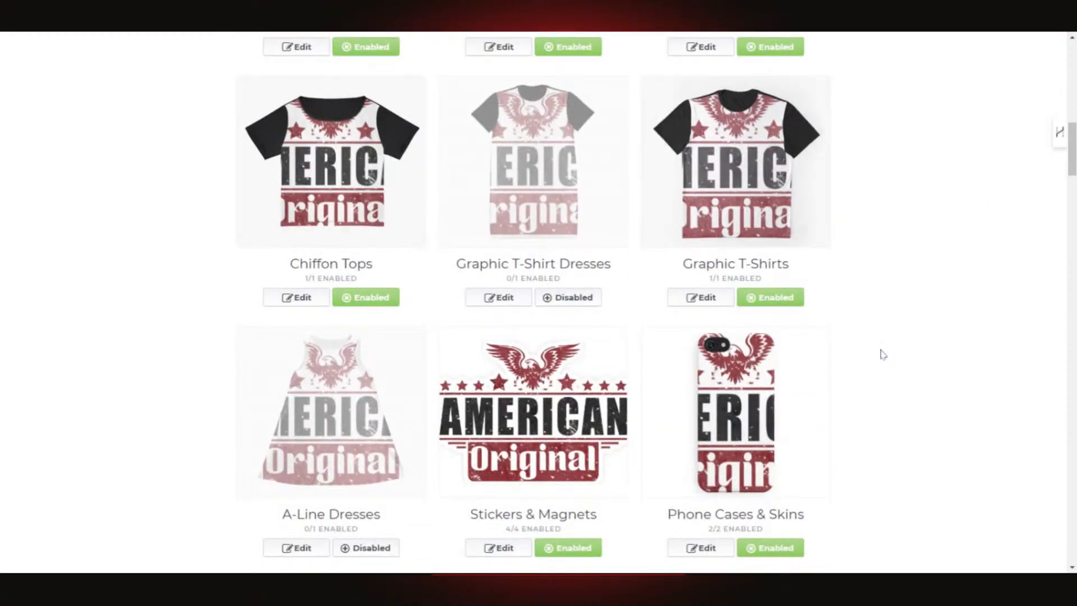
scroll(881, 353, "down", 3)
scroll(880, 354, "up", 9)
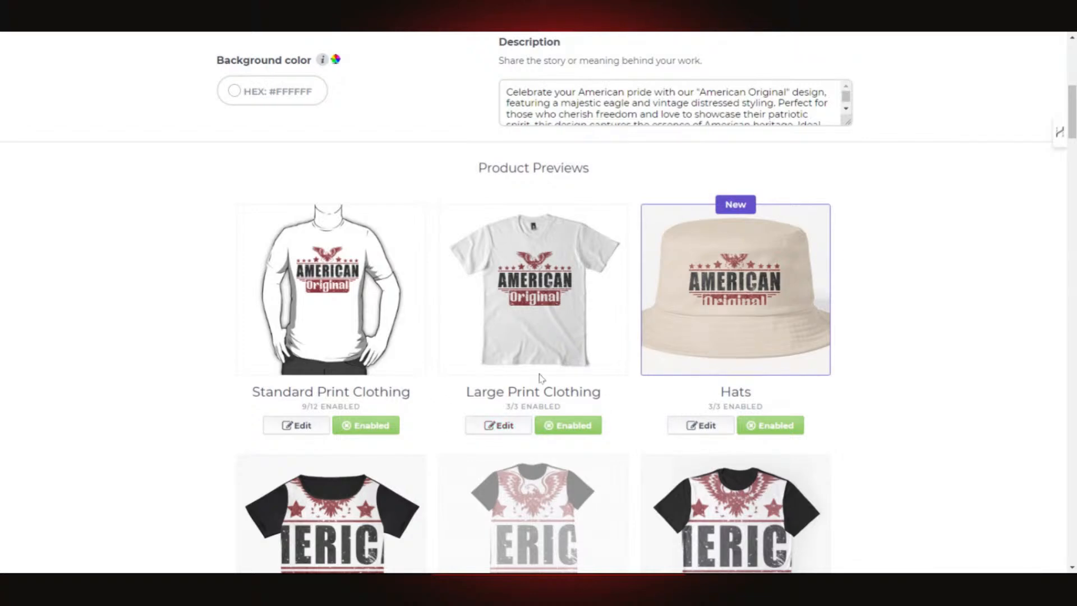
left_click(300, 430)
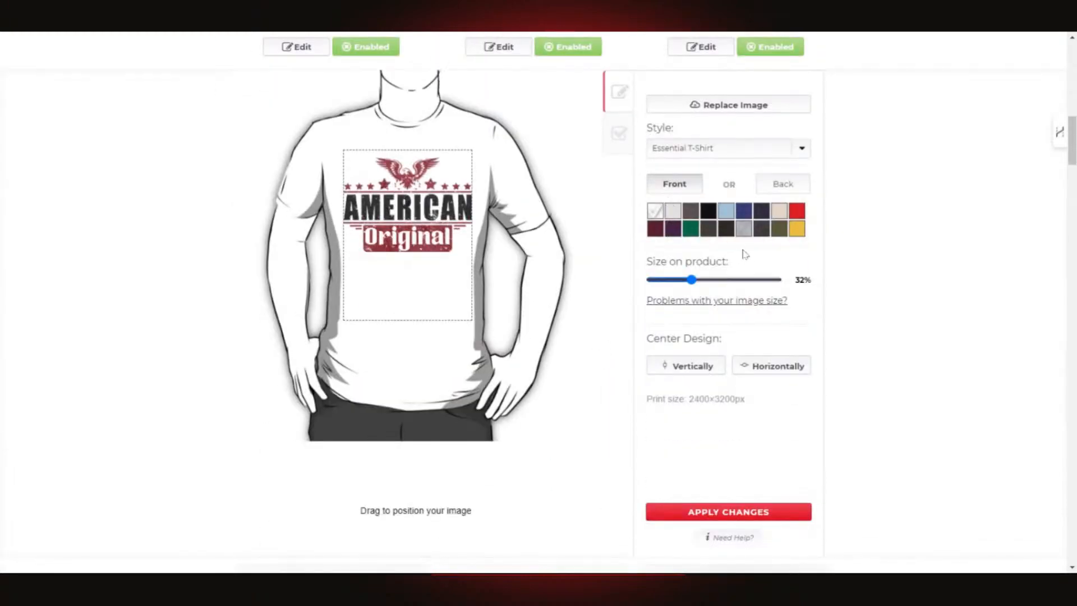
- Preview the t-shirt in black, dark grey, olive, green, dark purple, maroon and cream
left_click(708, 212)
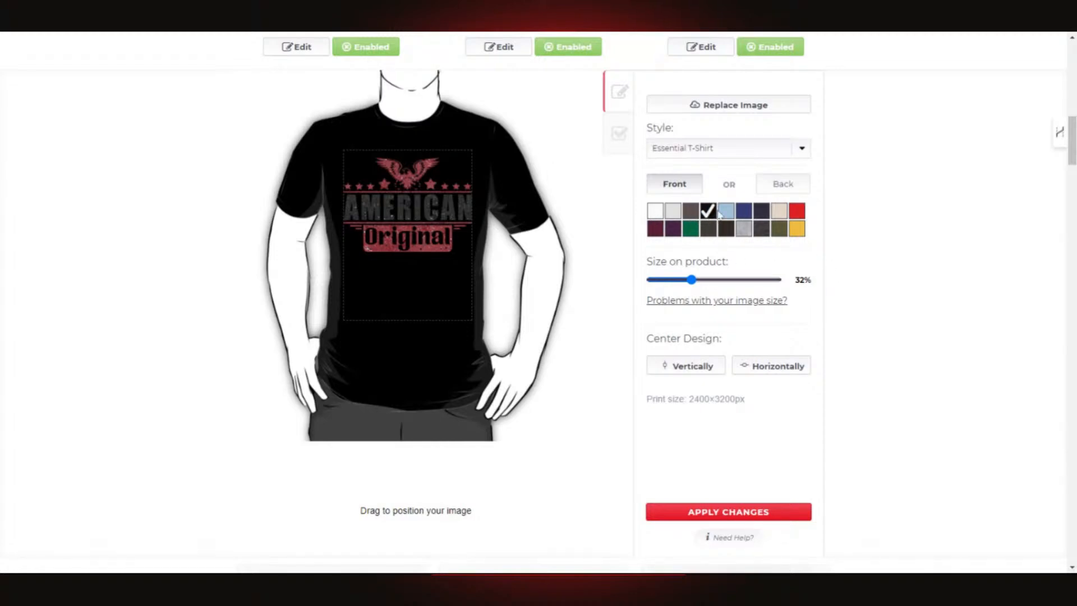
scroll(815, 247, "up", 2)
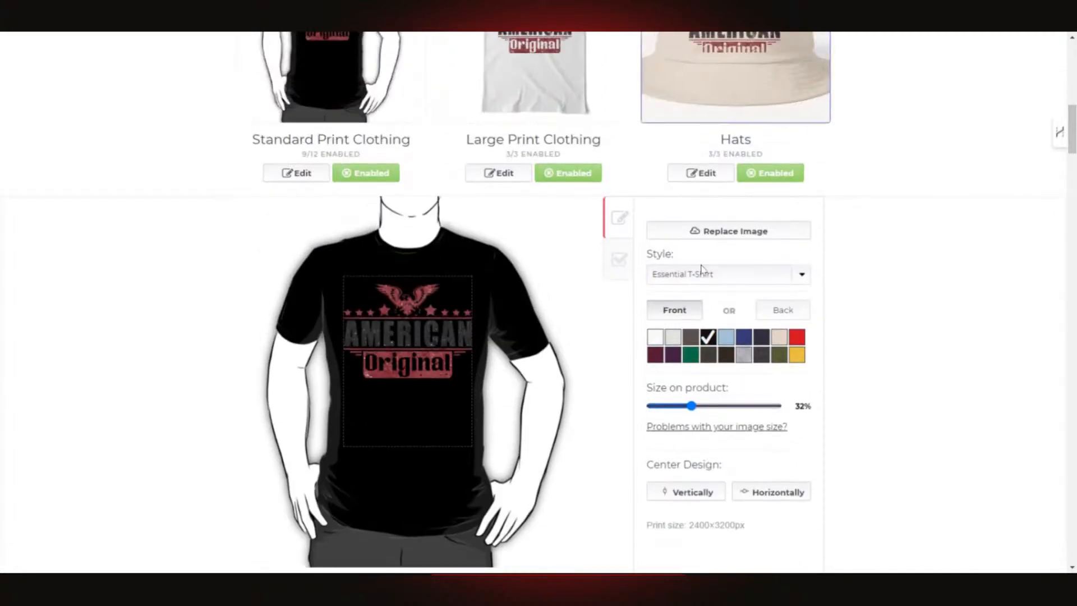
scroll(673, 276, "down", 1)
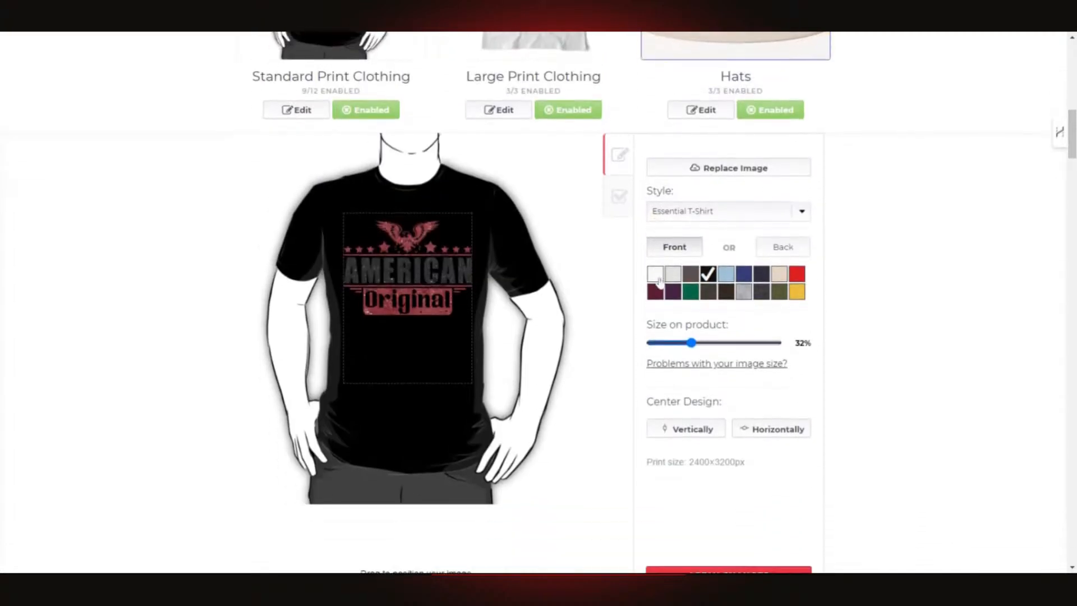
left_click(691, 276)
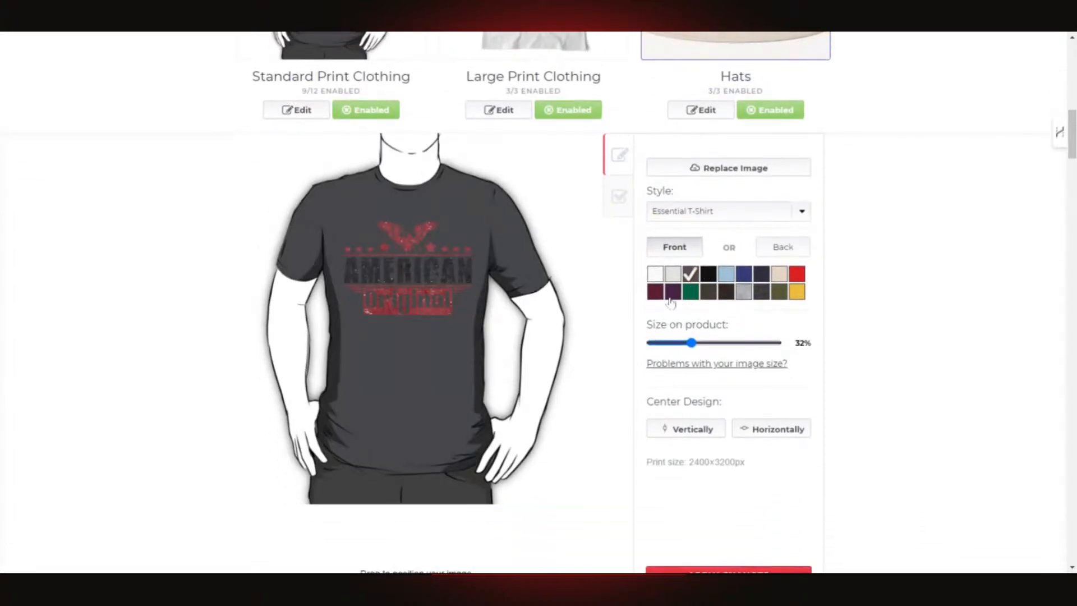
left_click(780, 293)
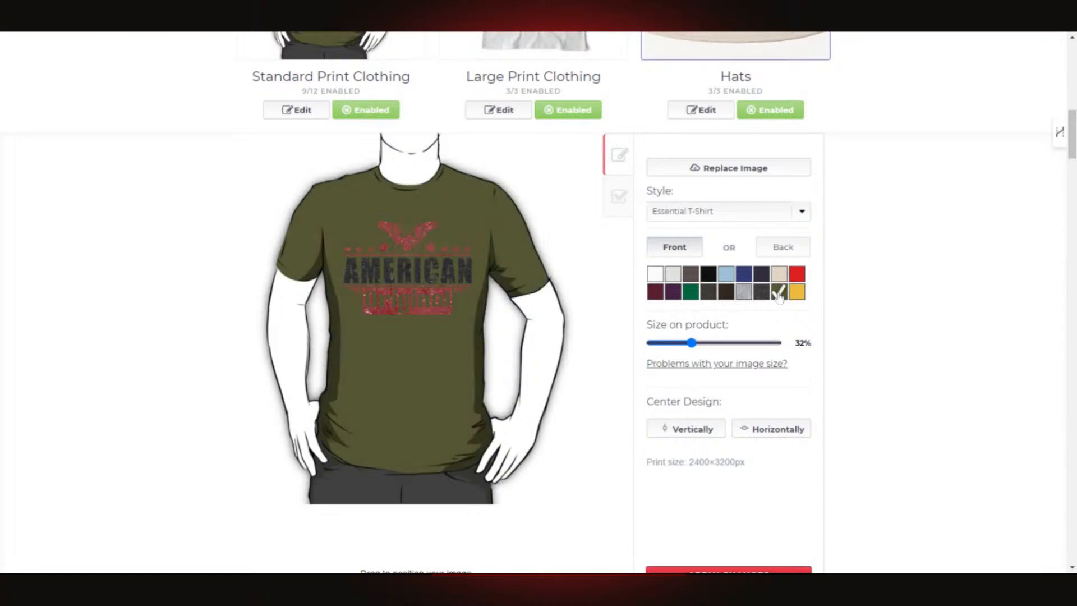
scroll(420, 409, "down", 8)
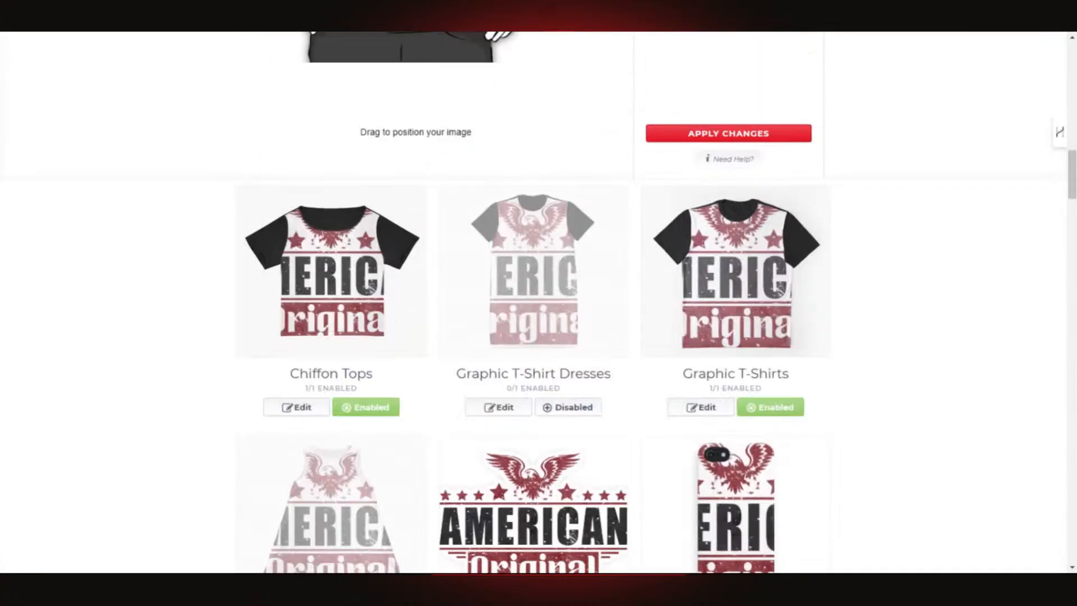
scroll(479, 388, "up", 4)
scroll(480, 388, "up", 5)
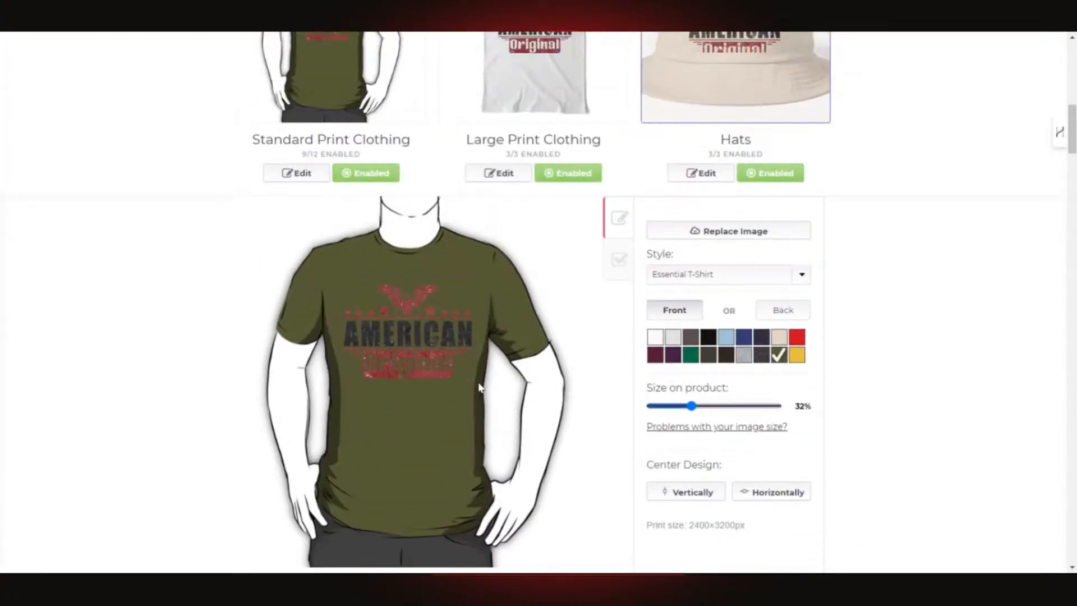
left_click(691, 355)
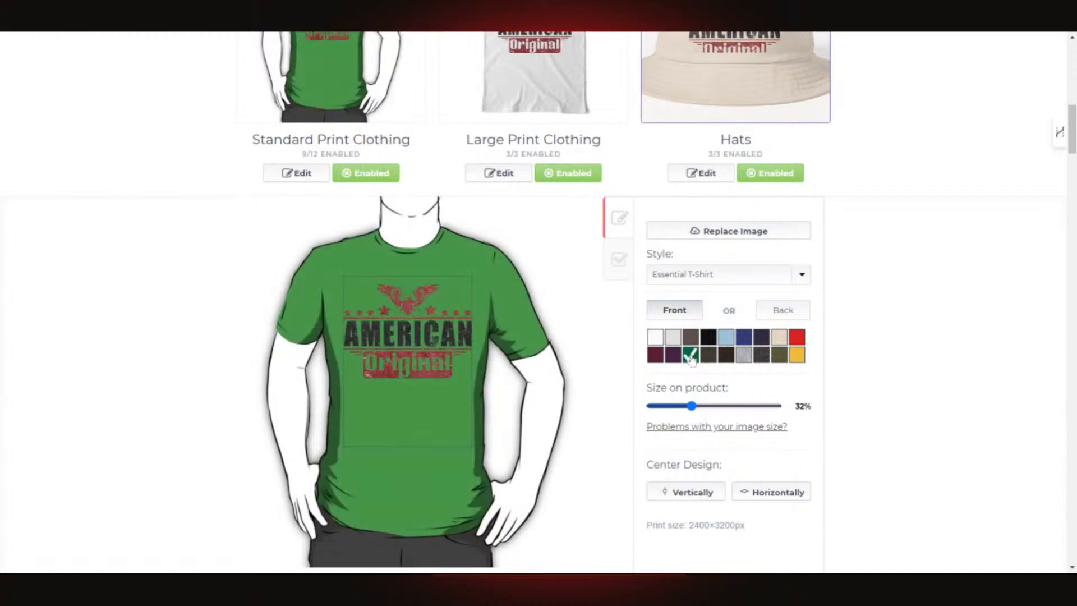
left_click(670, 358)
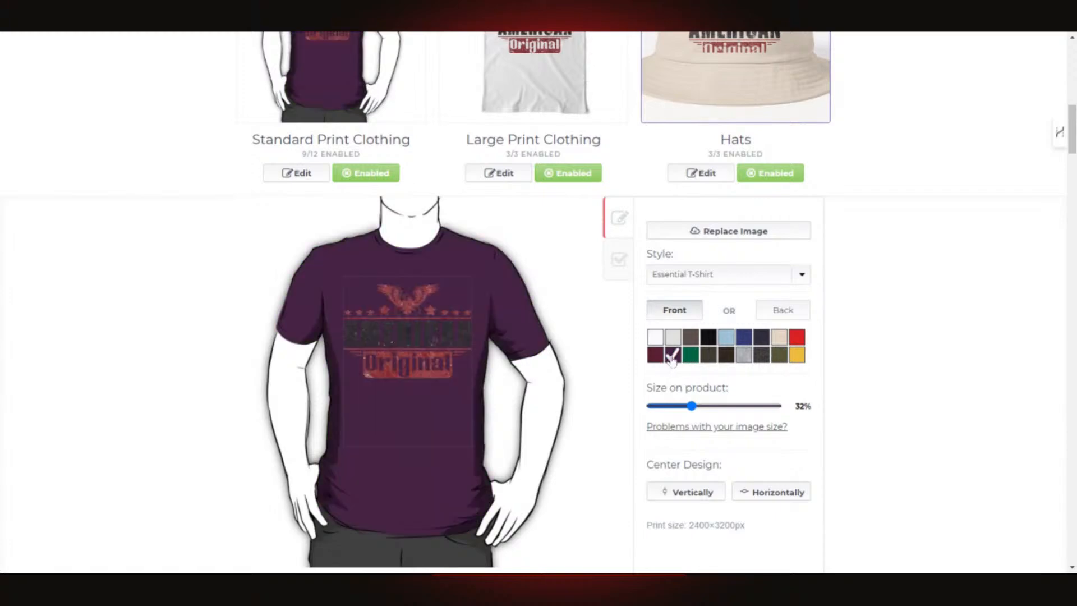
left_click(655, 359)
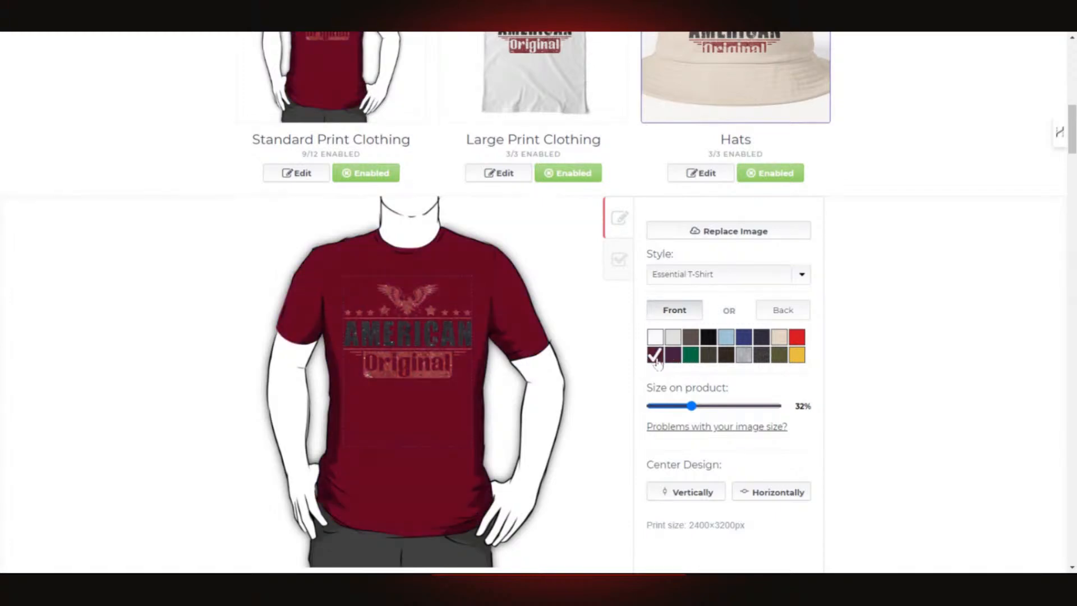
left_click(779, 341)
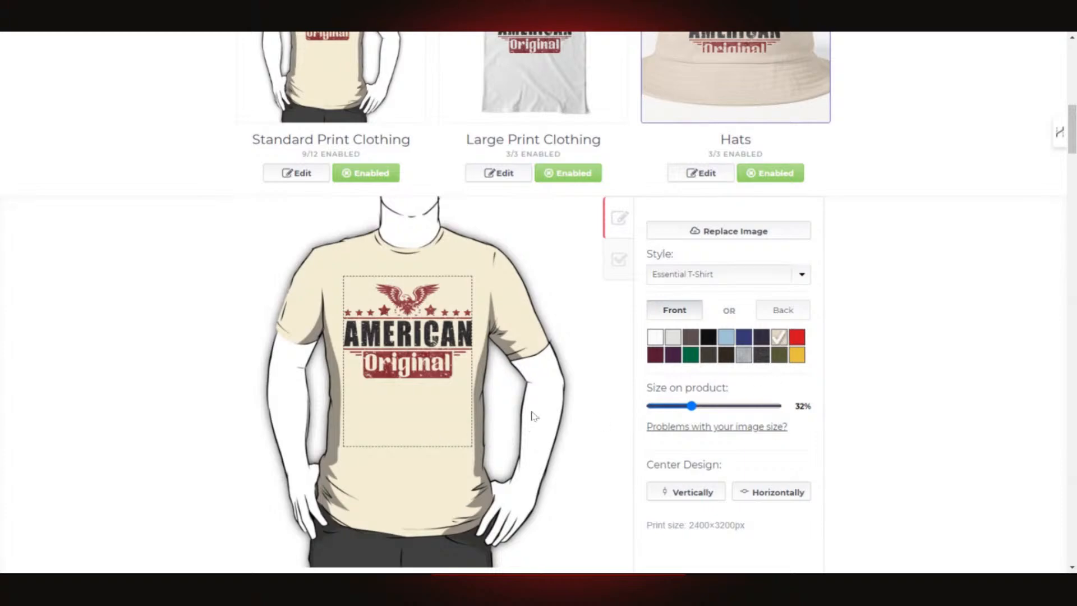
- After comparing light blue, royal blue and cream, settle on grey heather and apply it
scroll(533, 416, "down", 1)
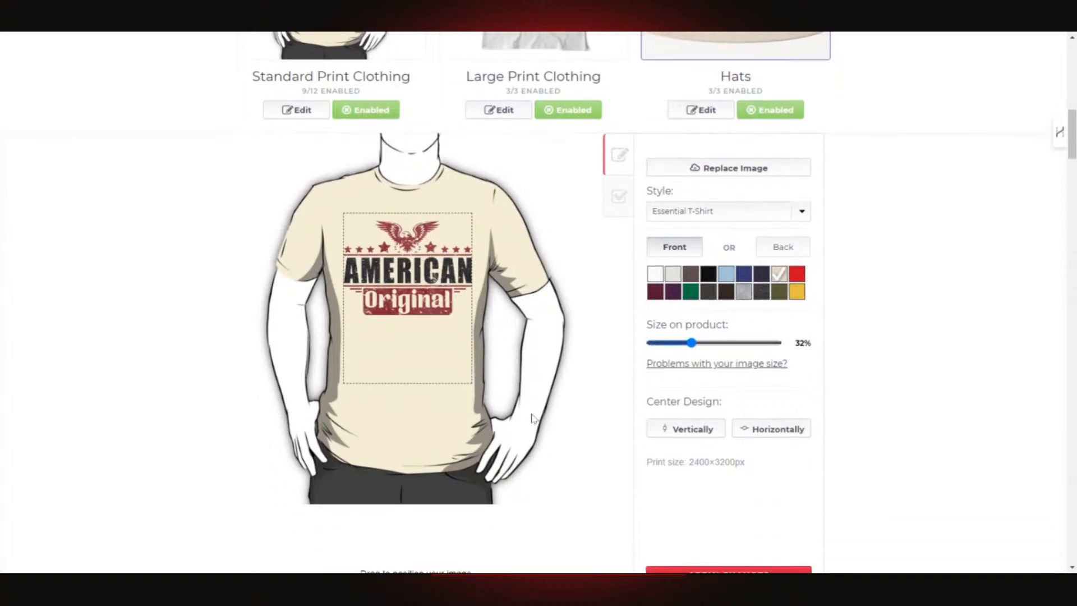
left_click(743, 292)
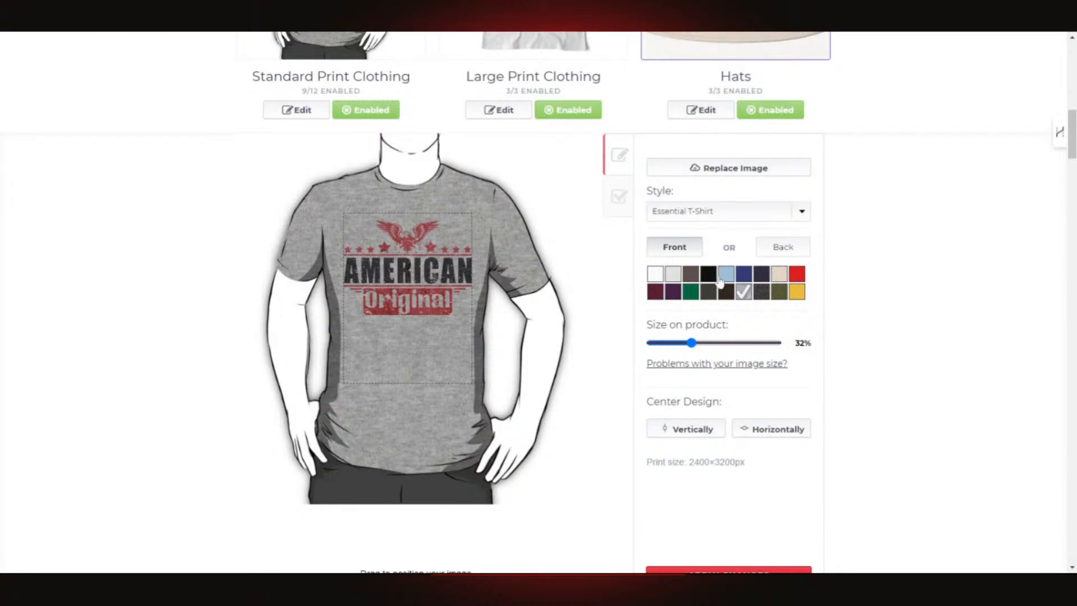
left_click(727, 275)
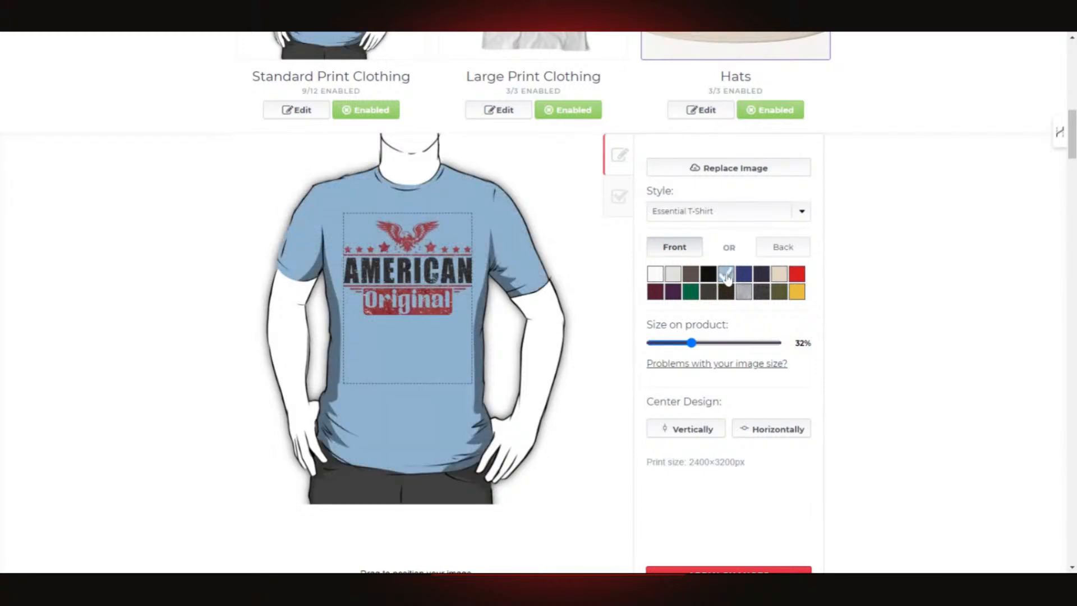
left_click(743, 274)
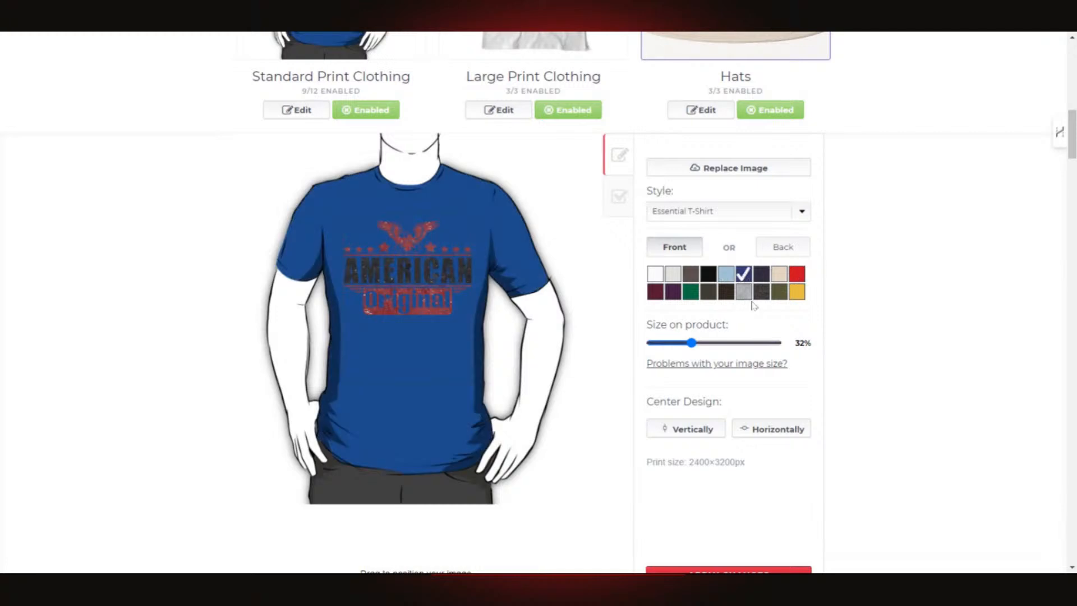
left_click(744, 292)
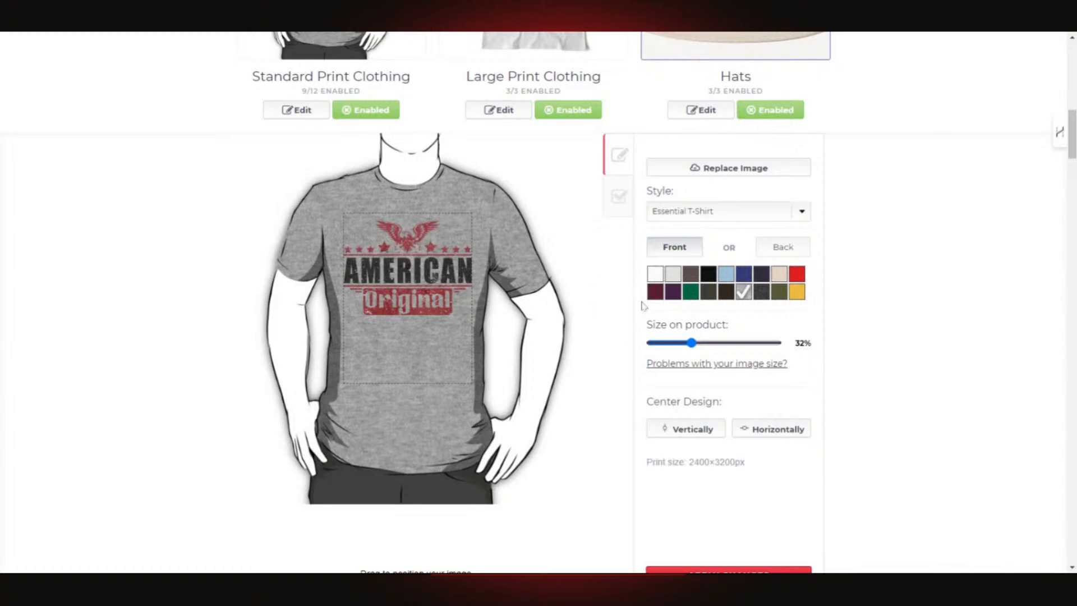
scroll(452, 302, "down", 2)
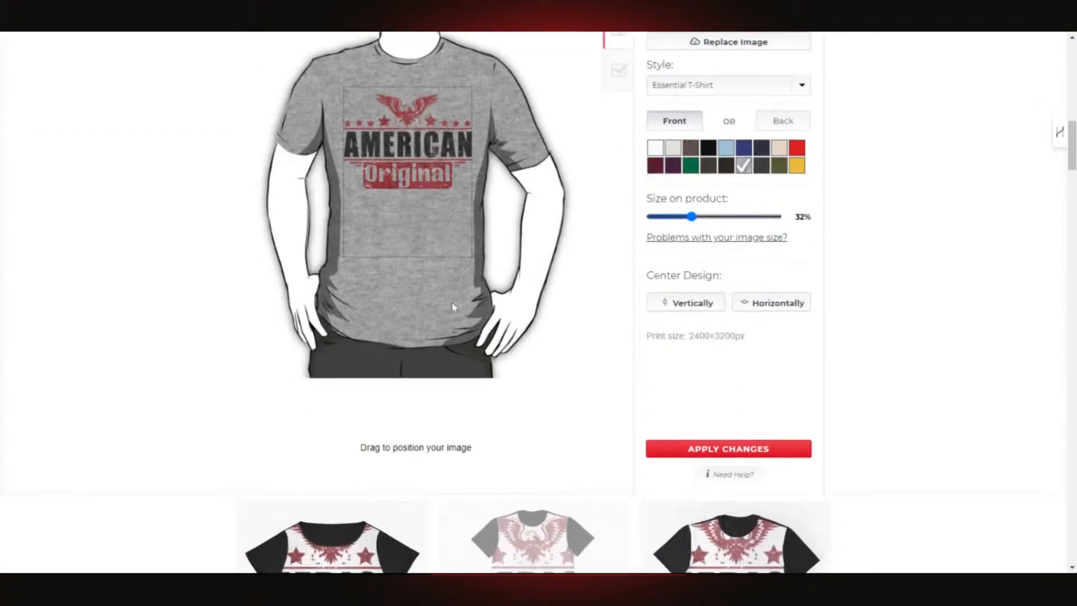
scroll(443, 299, "up", 3)
left_click(777, 339)
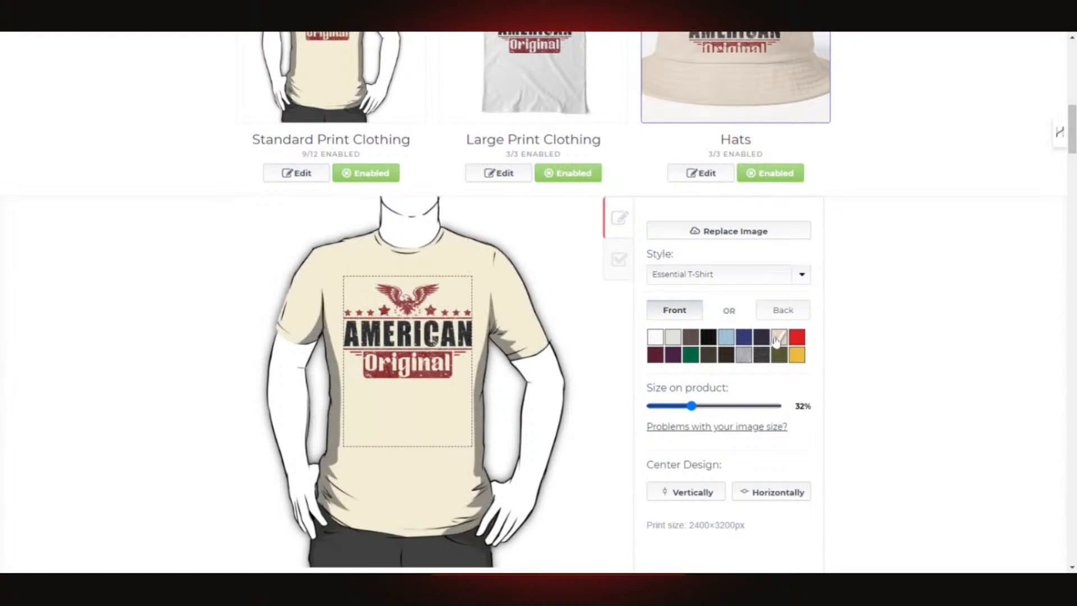
left_click(744, 356)
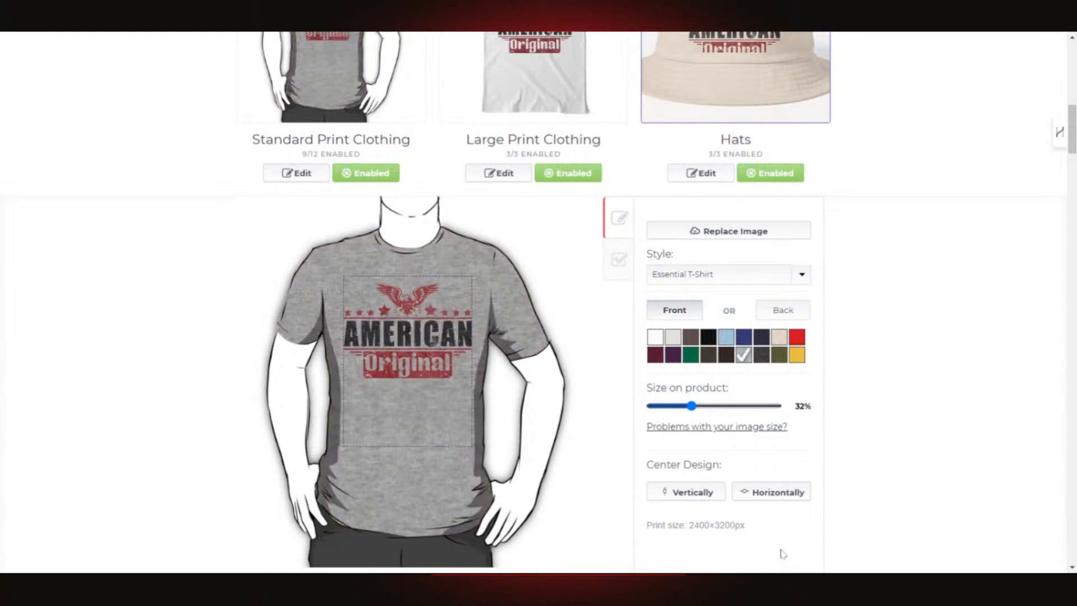
scroll(403, 419, "down", 5)
scroll(834, 331, "up", 4)
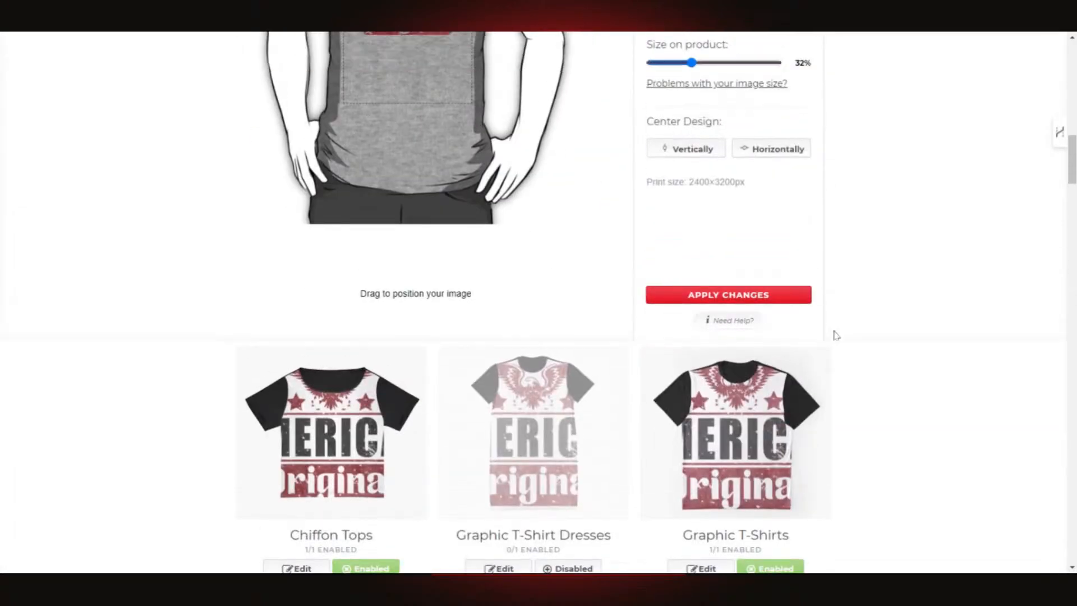
left_click(753, 452)
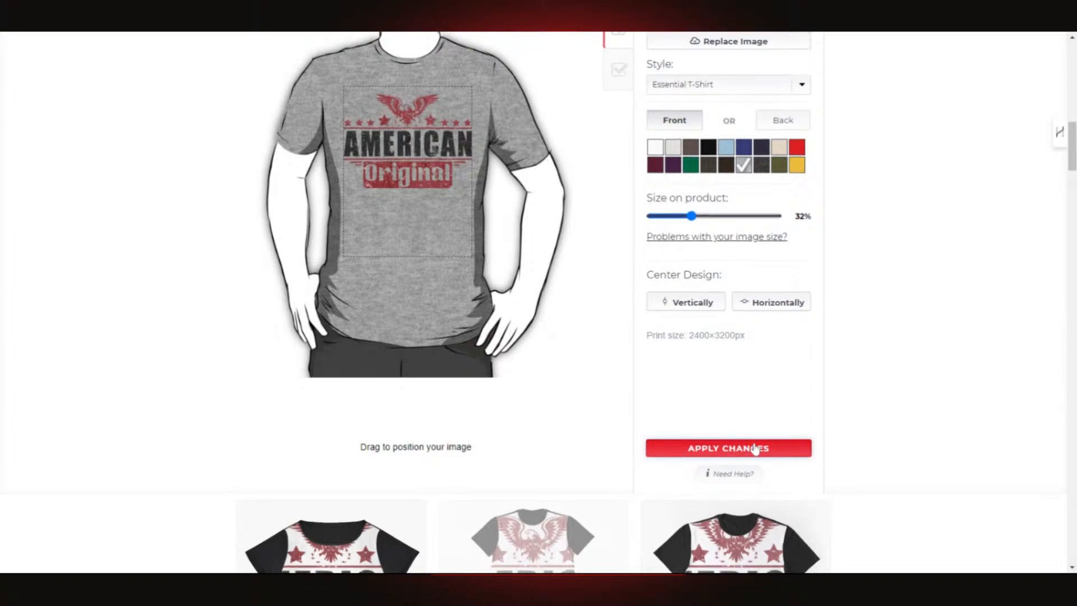
- Open the Large Print Clothing design settings
scroll(541, 444, "up", 5)
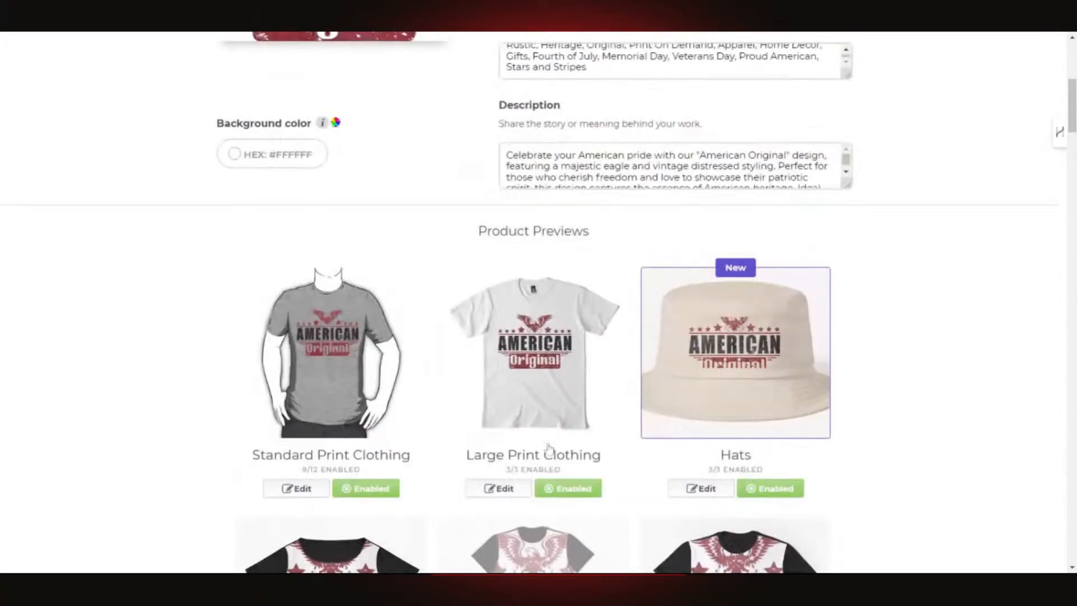
scroll(428, 336, "up", 2)
scroll(395, 353, "up", 3)
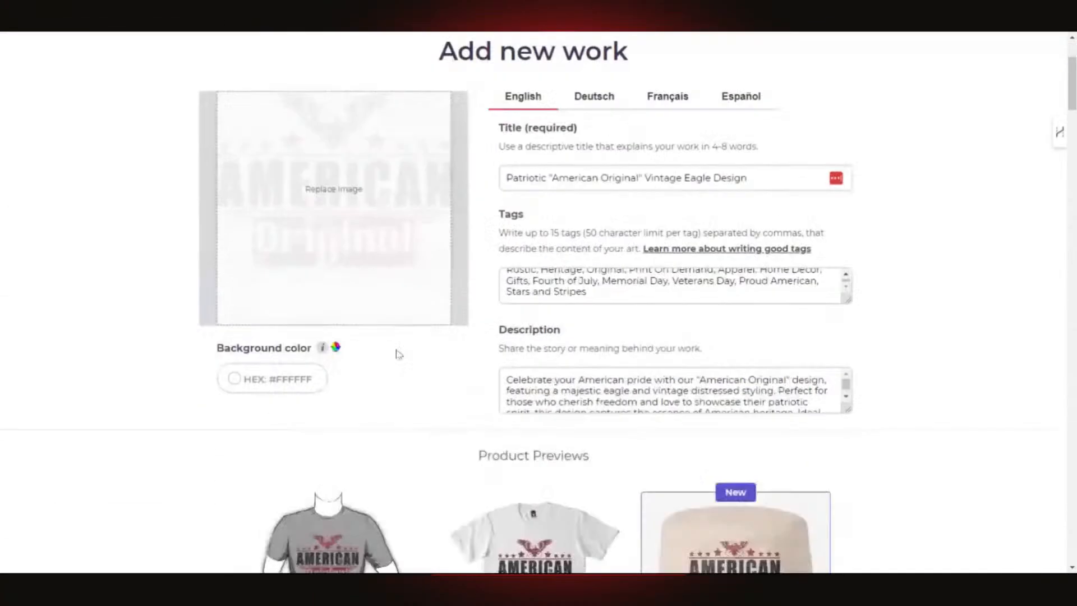
scroll(395, 354, "down", 8)
scroll(623, 308, "up", 2)
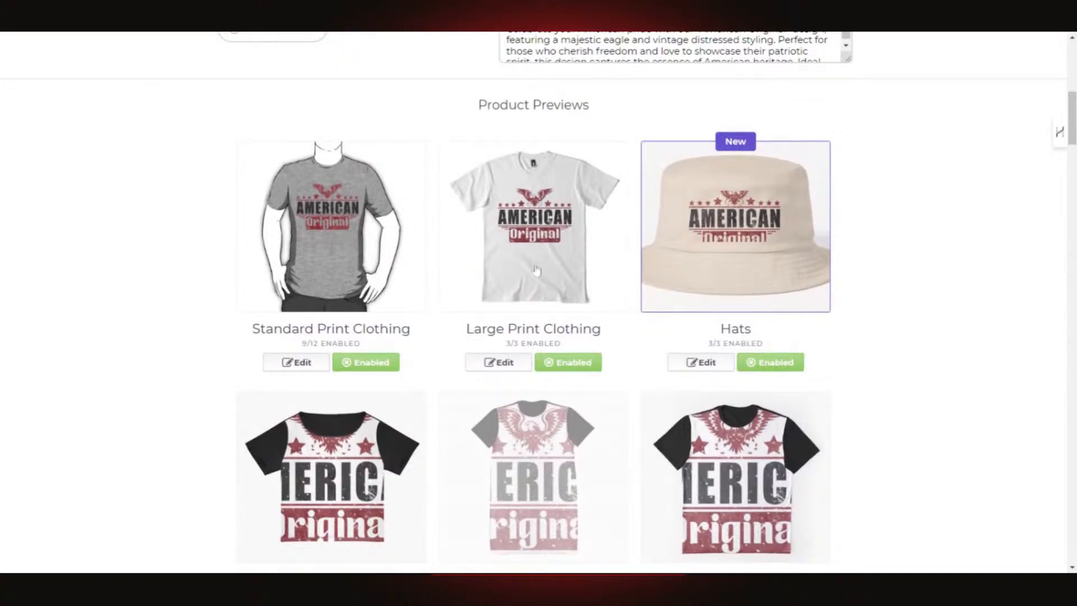
left_click(501, 363)
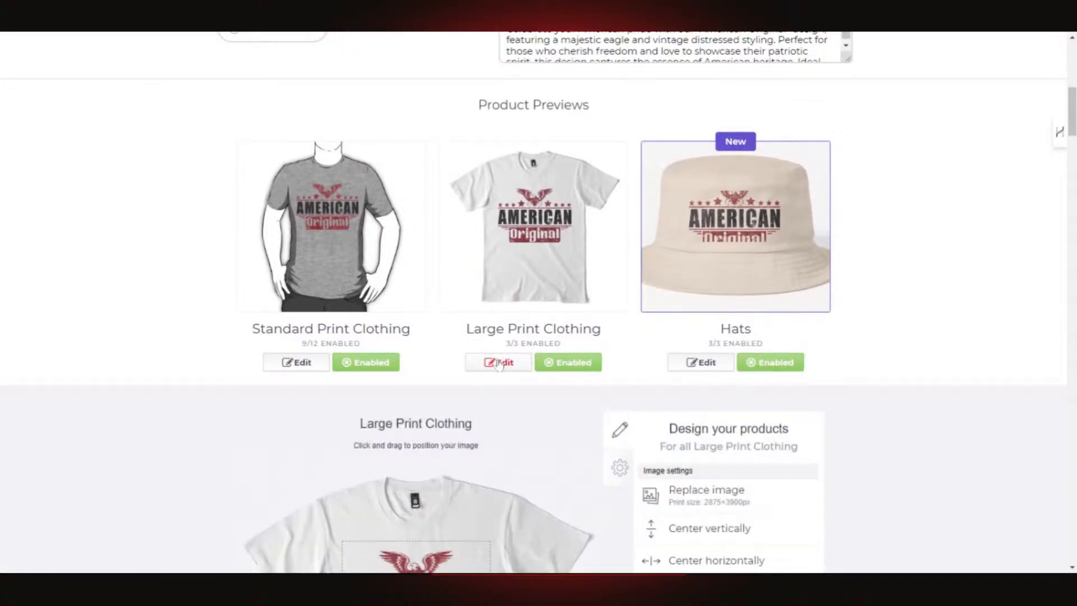
scroll(664, 310, "down", 5)
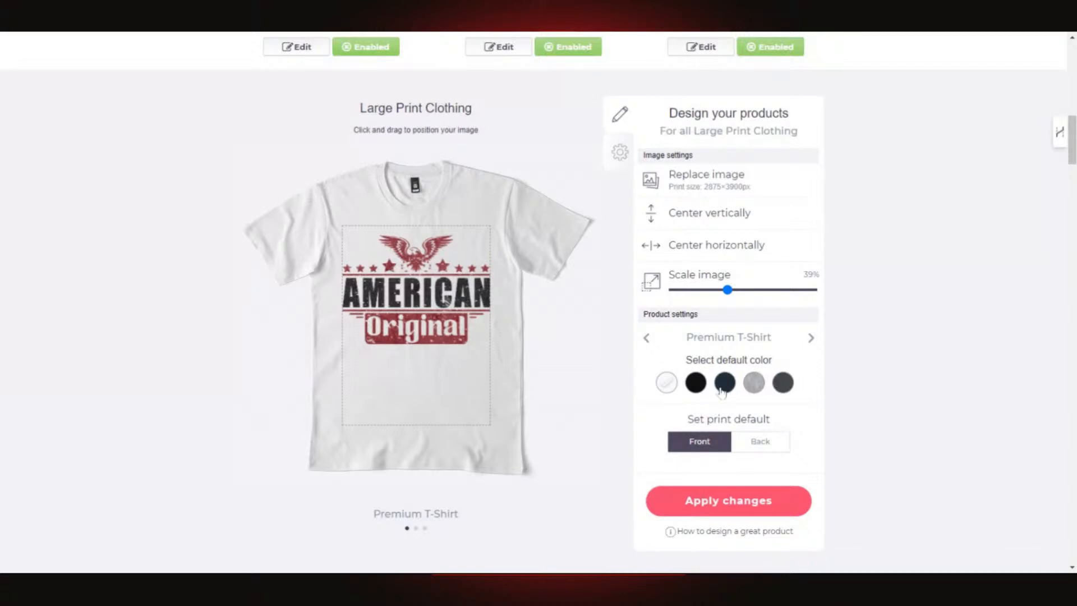
- After trying black, navy and dark grey, make light grey the premium t-shirt default and apply
left_click(695, 385)
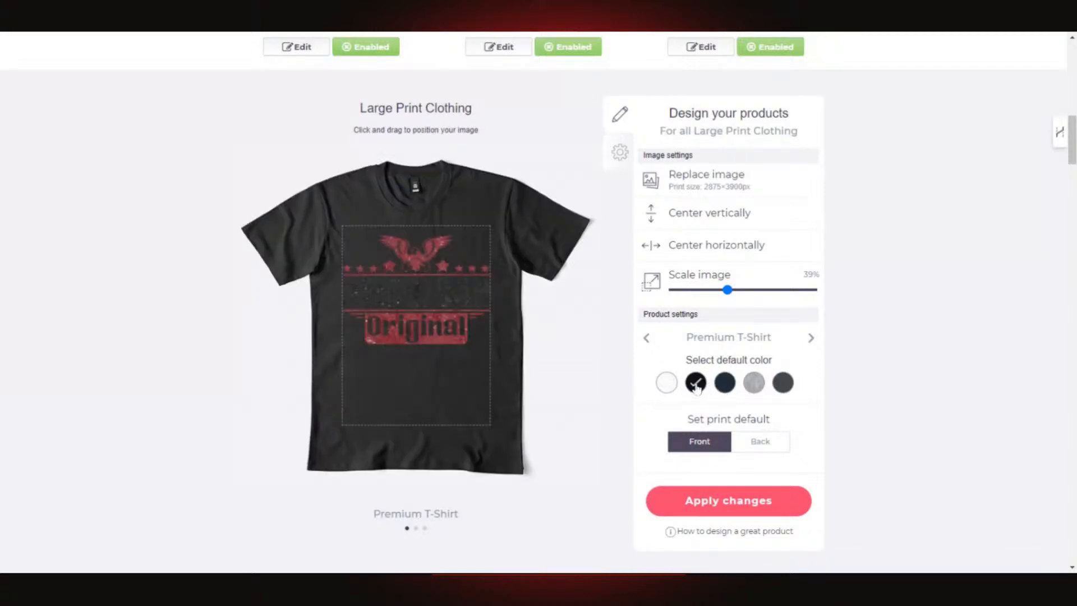
left_click(725, 387)
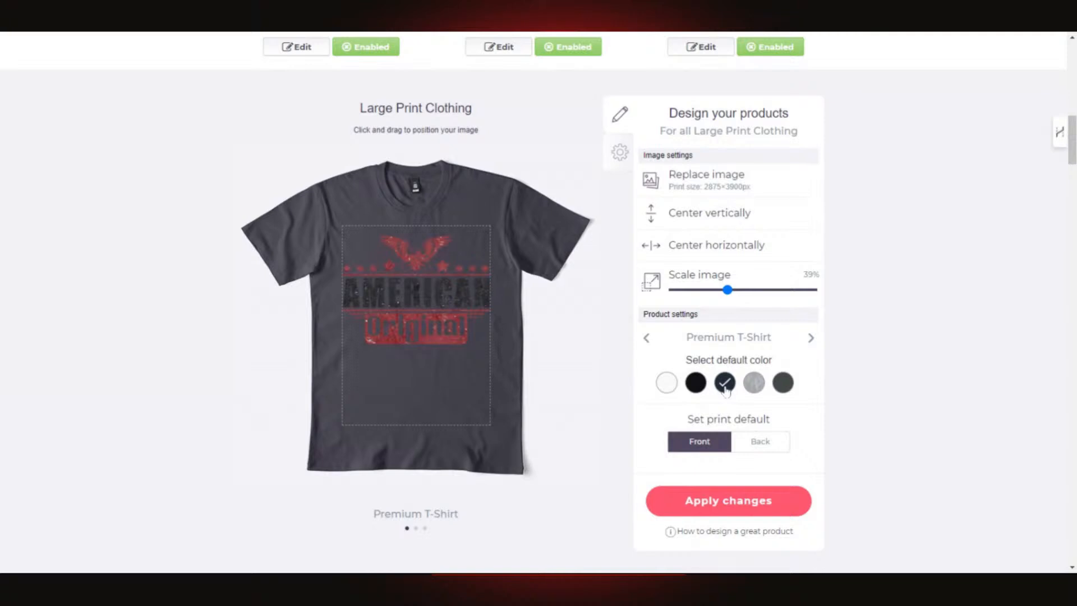
left_click(754, 386)
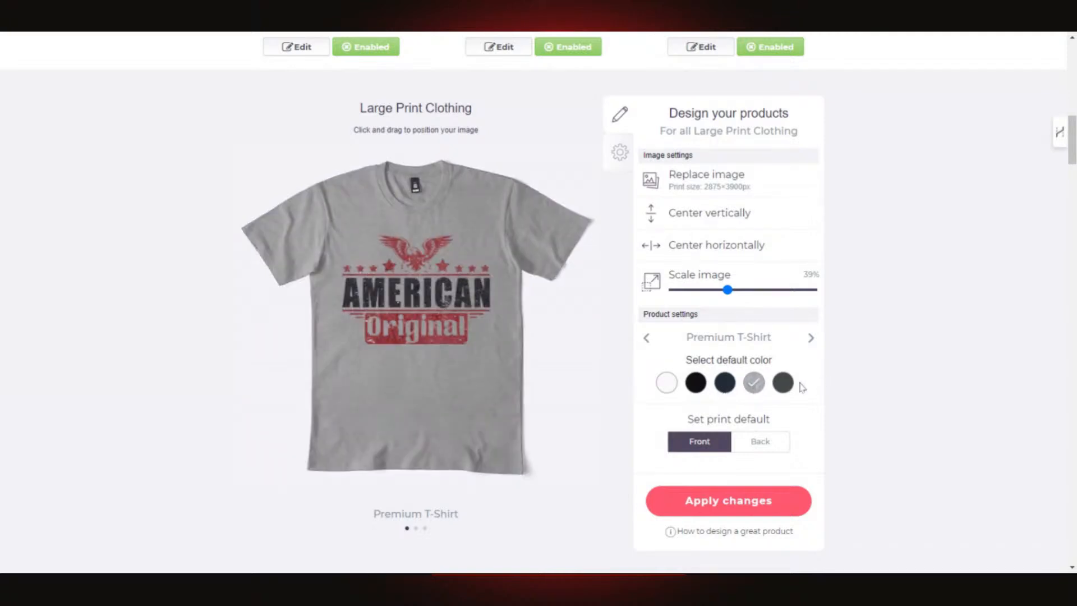
left_click(783, 384)
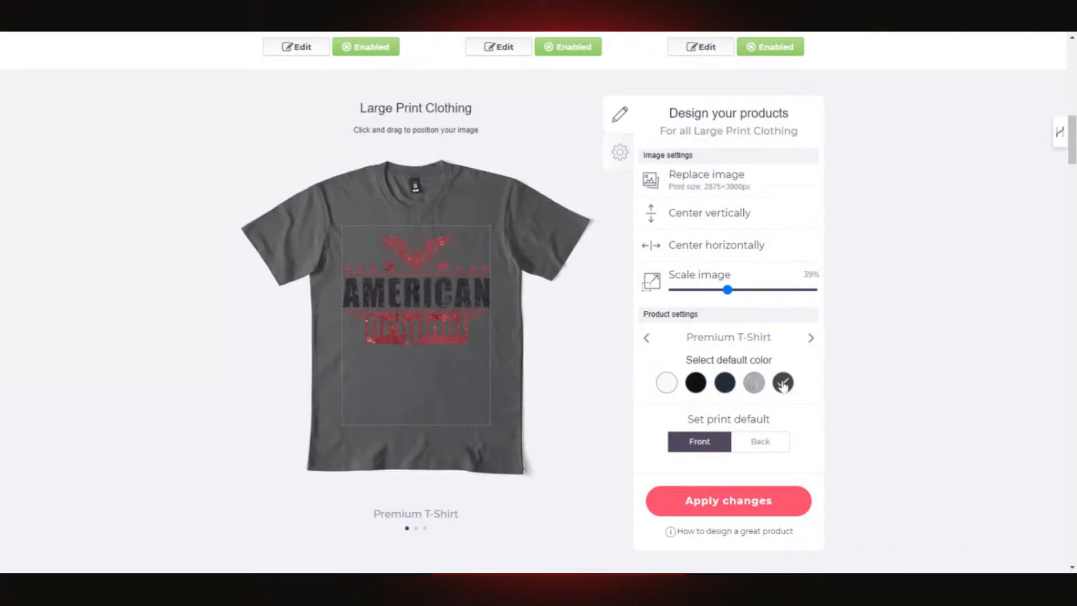
left_click(754, 383)
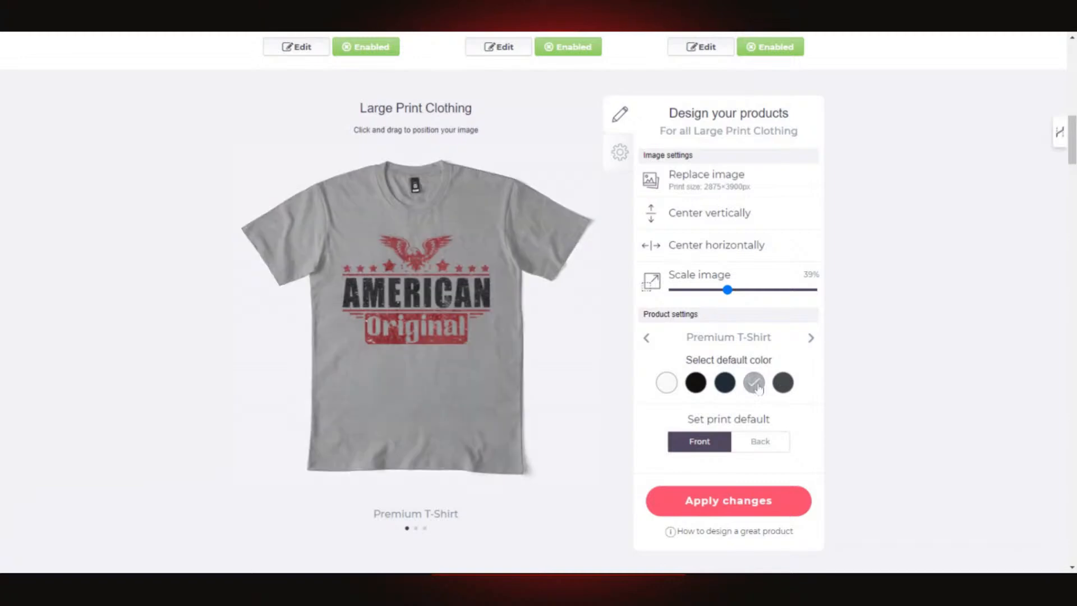
scroll(433, 415, "down", 4)
scroll(525, 391, "down", 3)
scroll(733, 376, "up", 5)
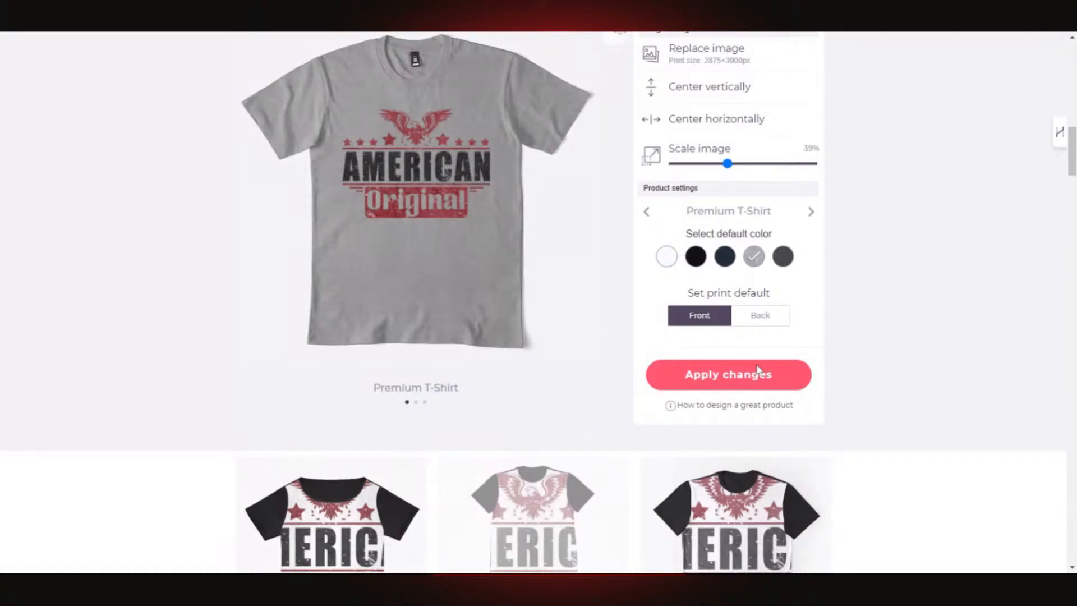
left_click(739, 371)
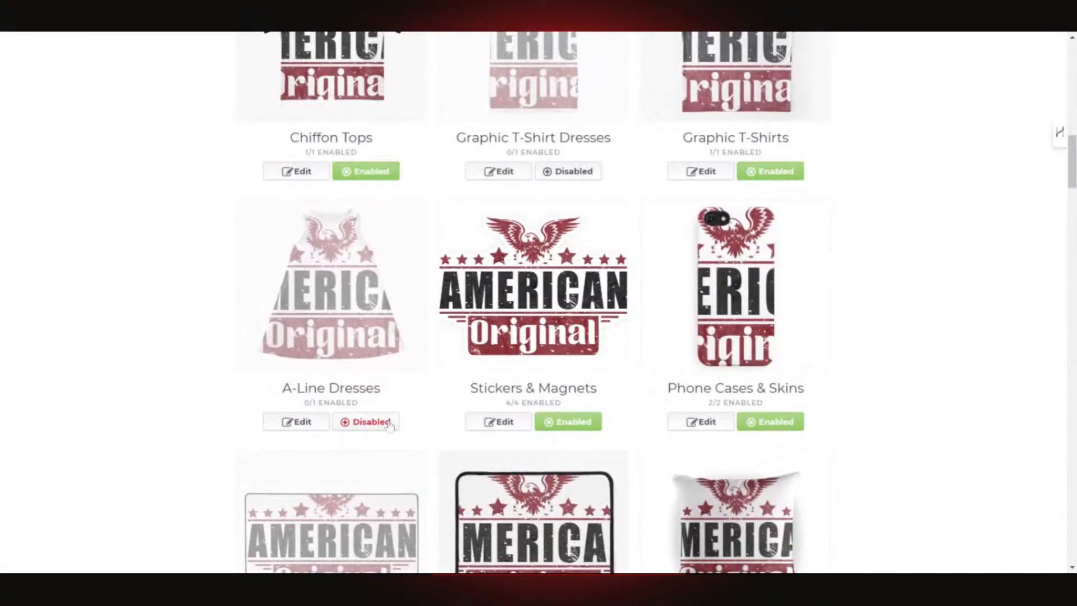
- In the Hats editor, scale the eagle to 19% and keep beige after trying black and navy
scroll(404, 421, "up", 8)
scroll(449, 410, "down", 2)
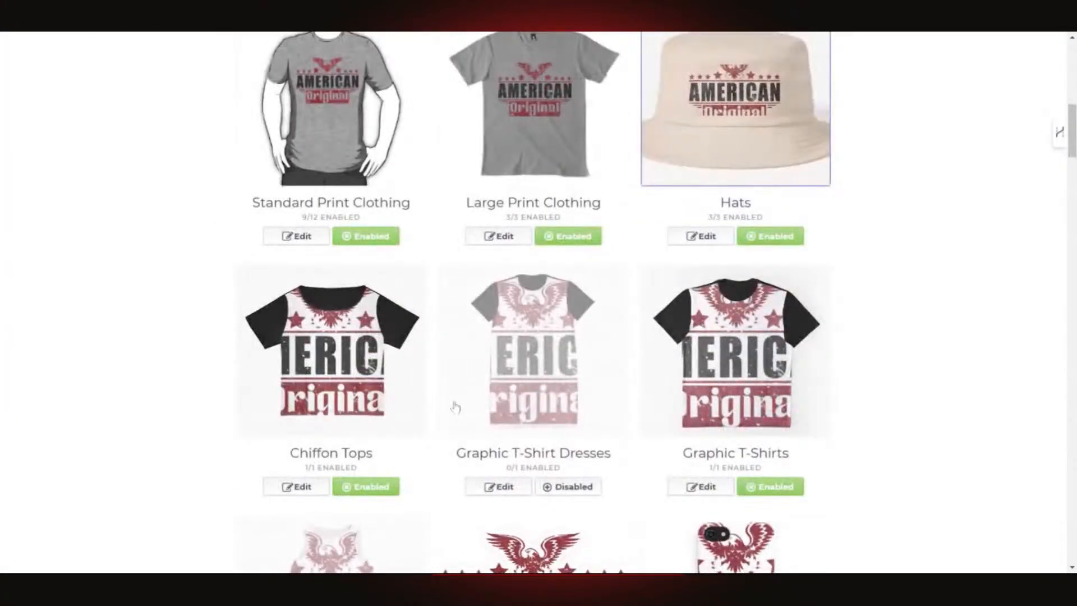
scroll(456, 408, "up", 3)
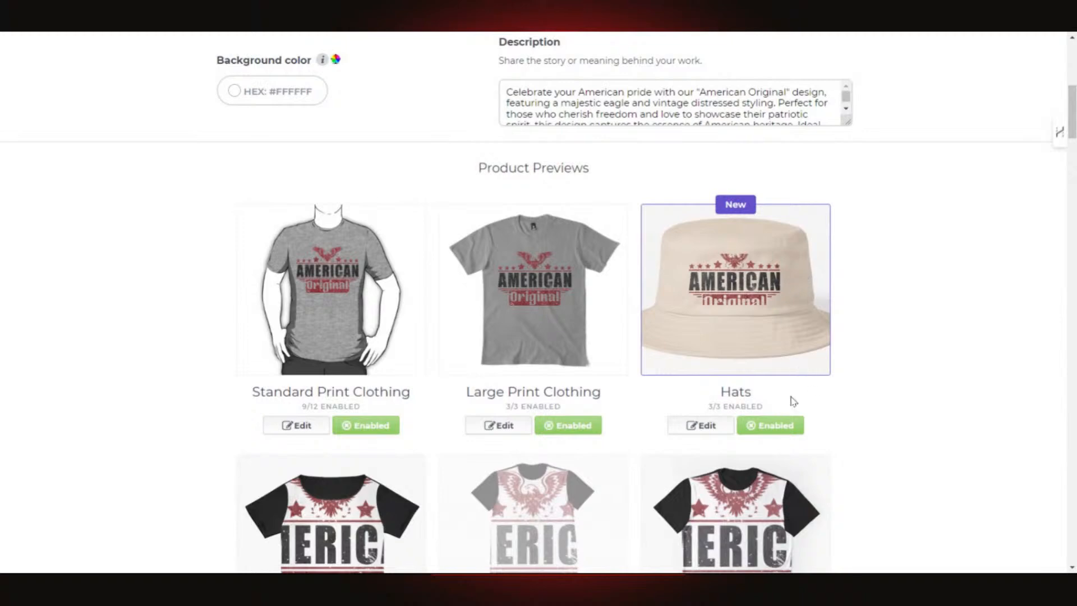
left_click(708, 432)
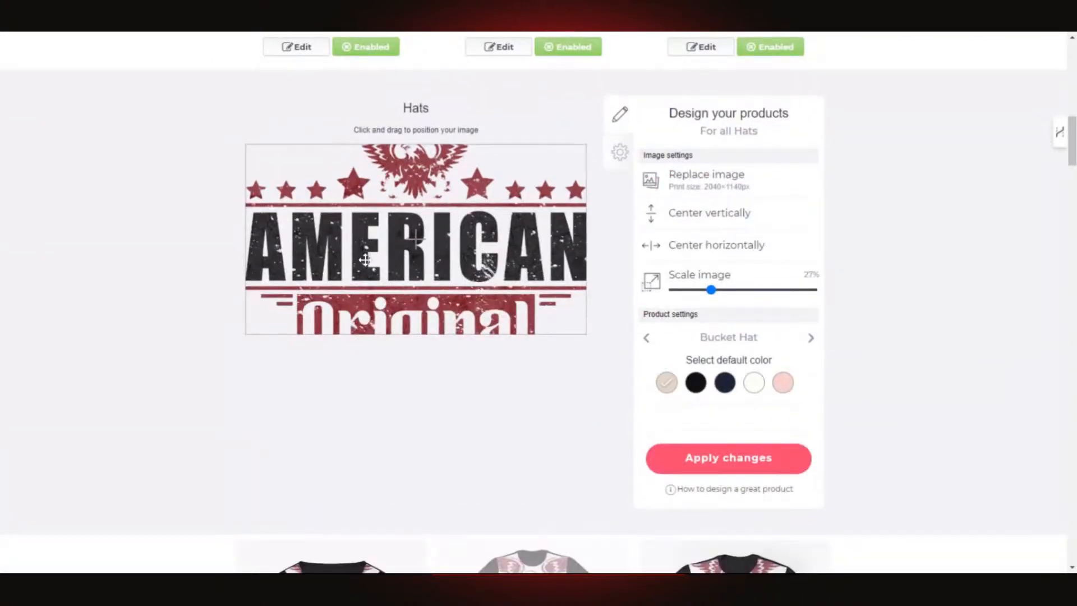
left_click_drag(712, 290, 700, 291)
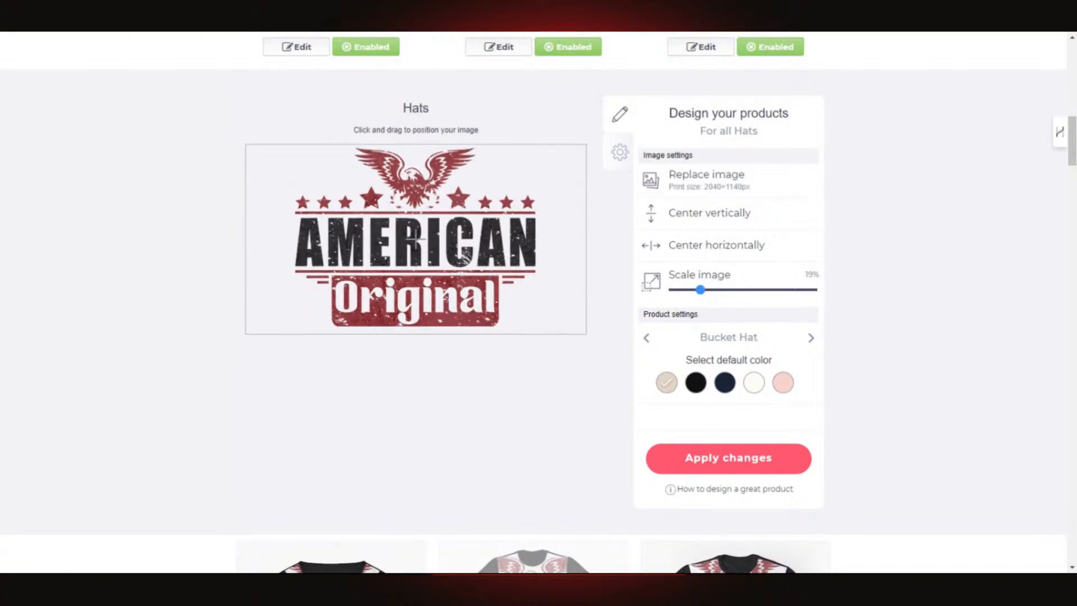
left_click(702, 386)
left_click(720, 387)
left_click(663, 387)
- Apply the bucket hat changes and scroll down the product grid to the Desk Mats row
scroll(820, 346, "up", 5)
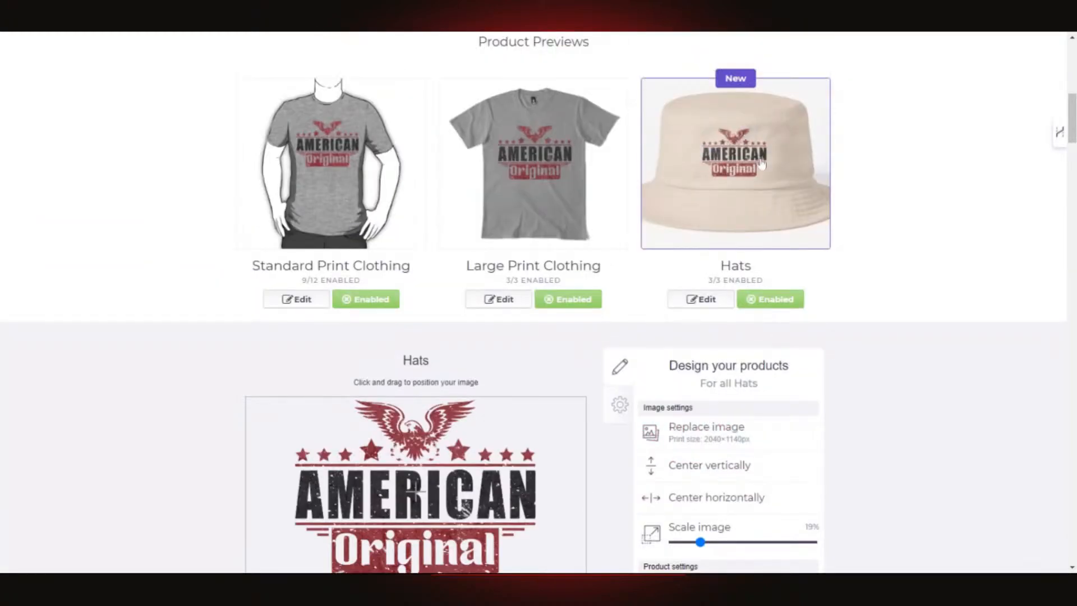
scroll(780, 173, "down", 5)
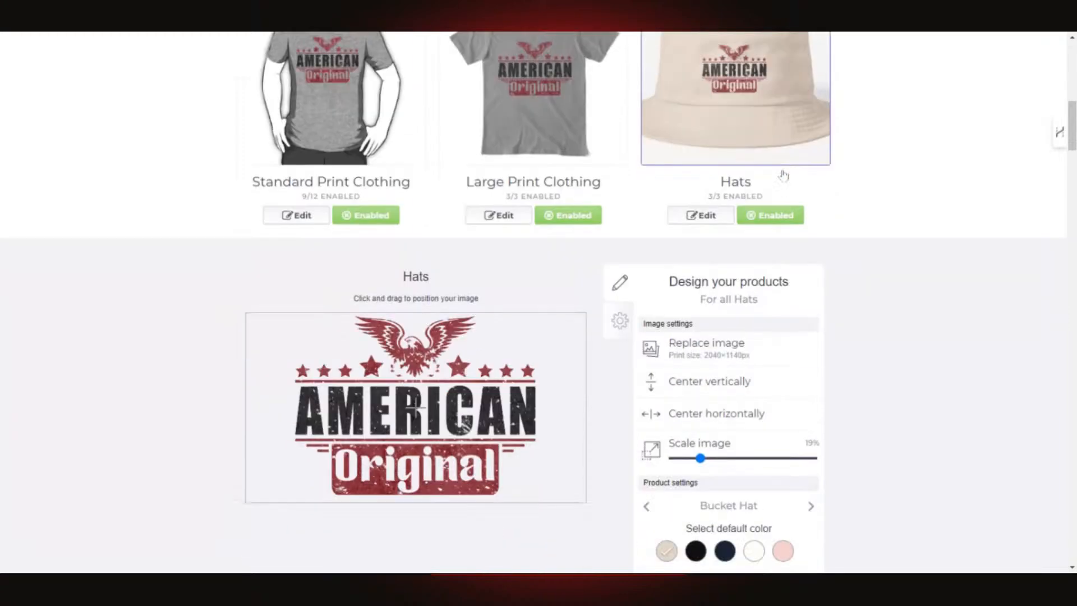
left_click(735, 457)
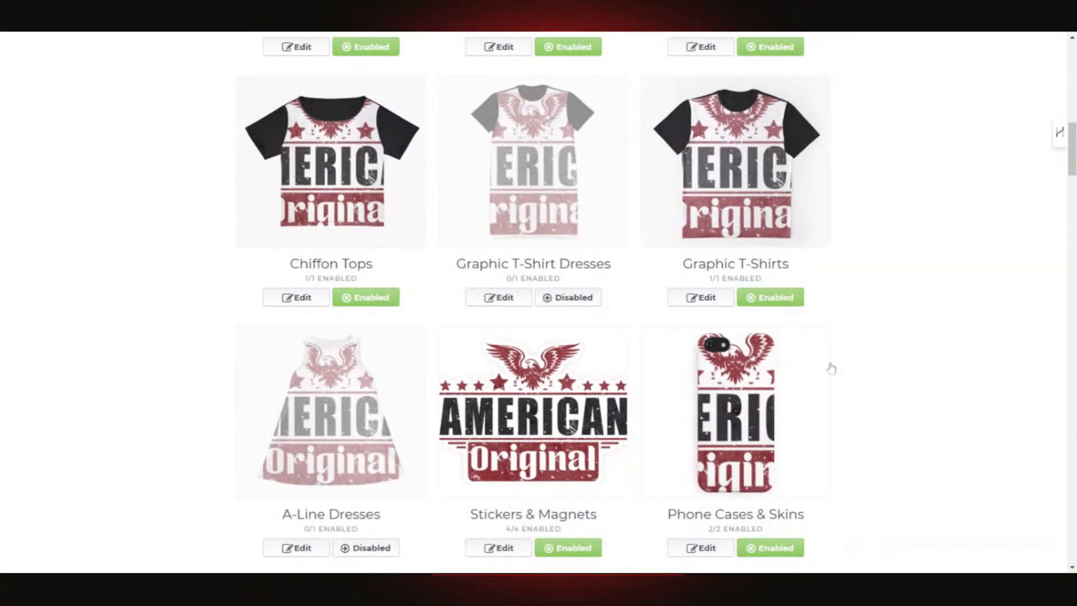
scroll(820, 367, "down", 1)
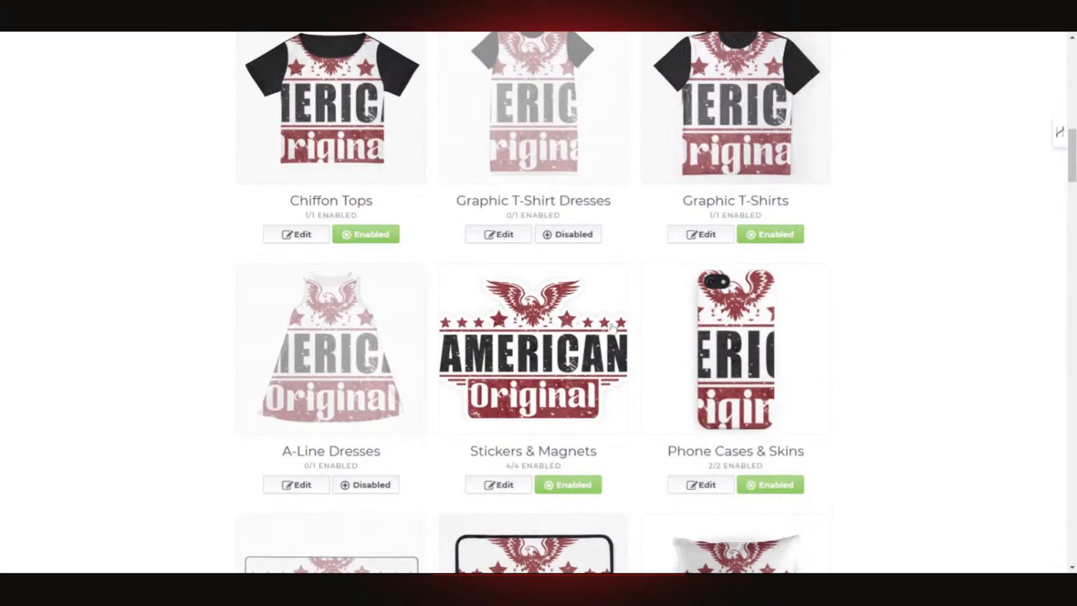
scroll(759, 290, "down", 2)
scroll(758, 285, "down", 1)
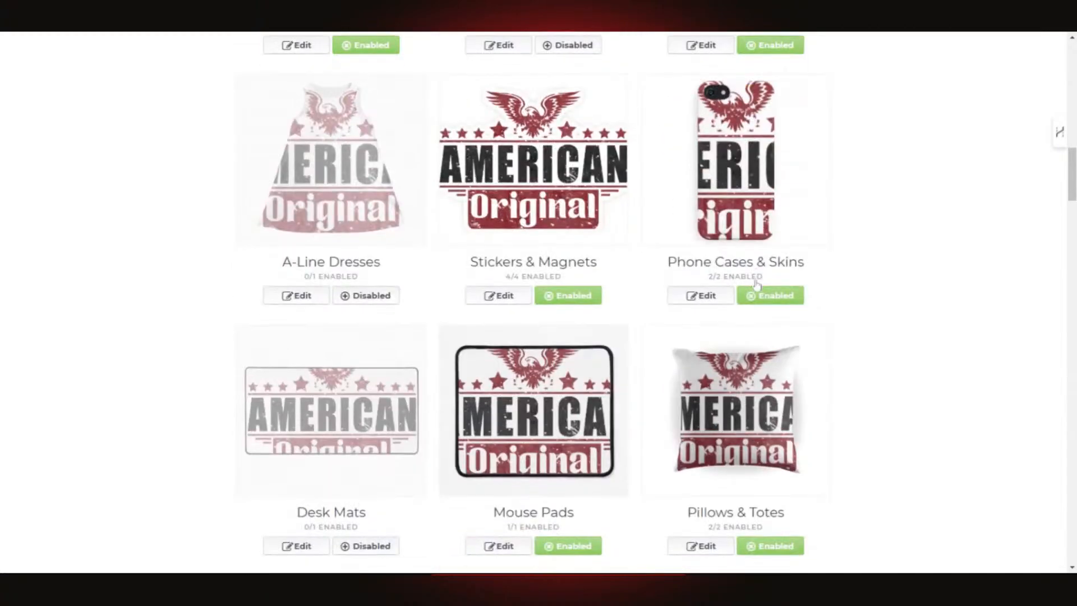
scroll(756, 285, "down", 5)
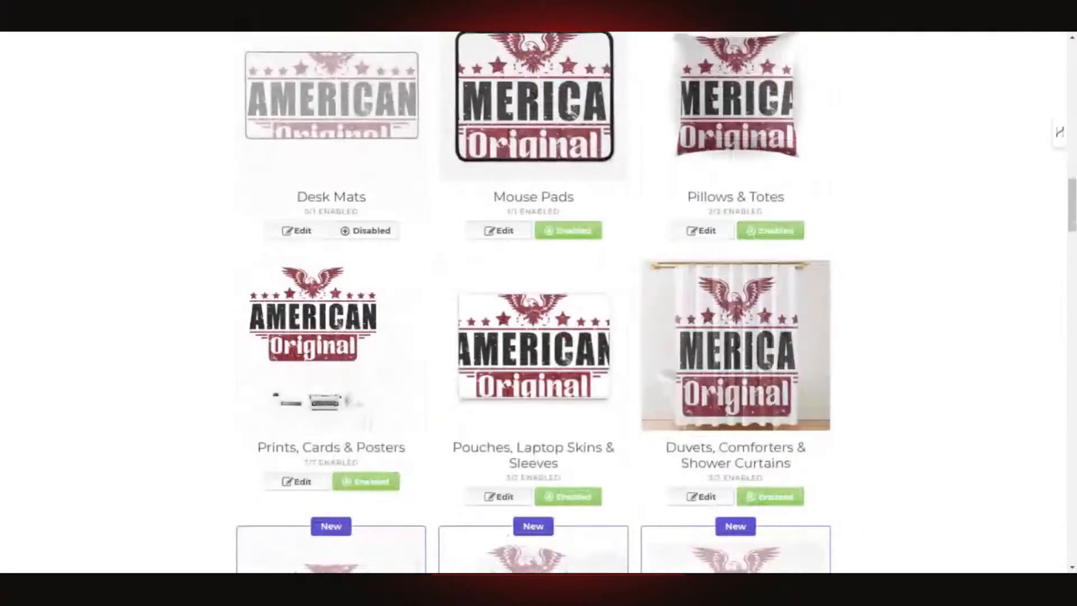
scroll(755, 284, "up", 3)
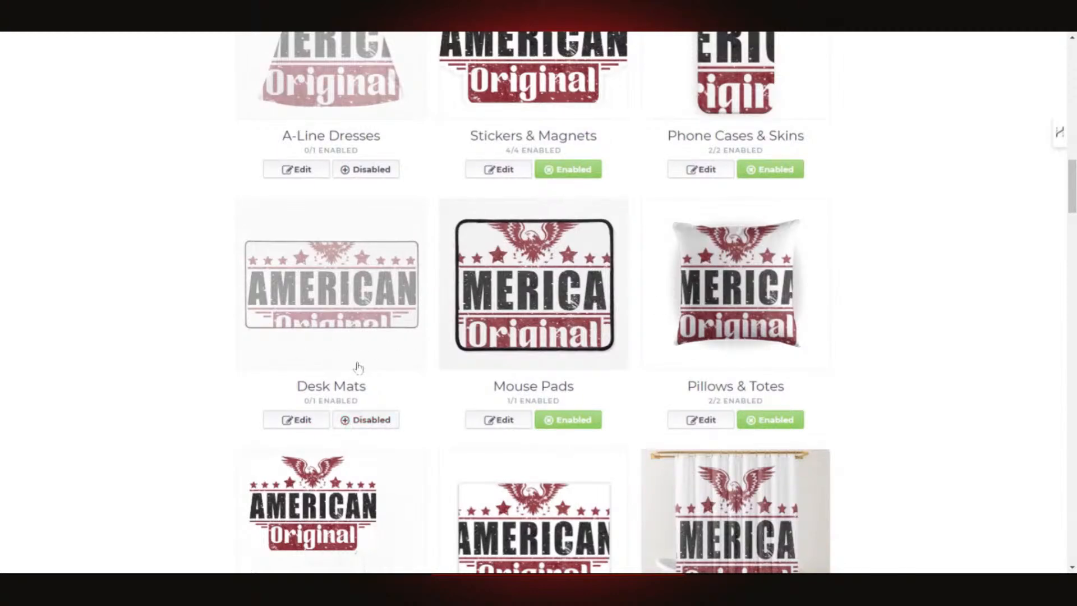
- Scale the desk mat eagle artwork down to 69% and bring up its background colour choices
left_click(385, 289)
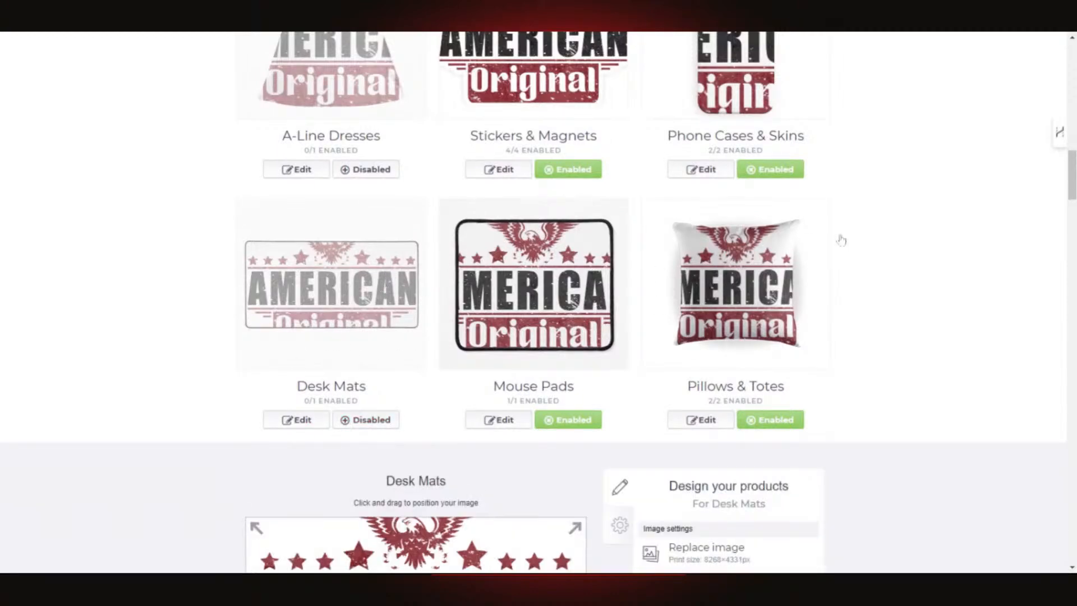
left_click(293, 425)
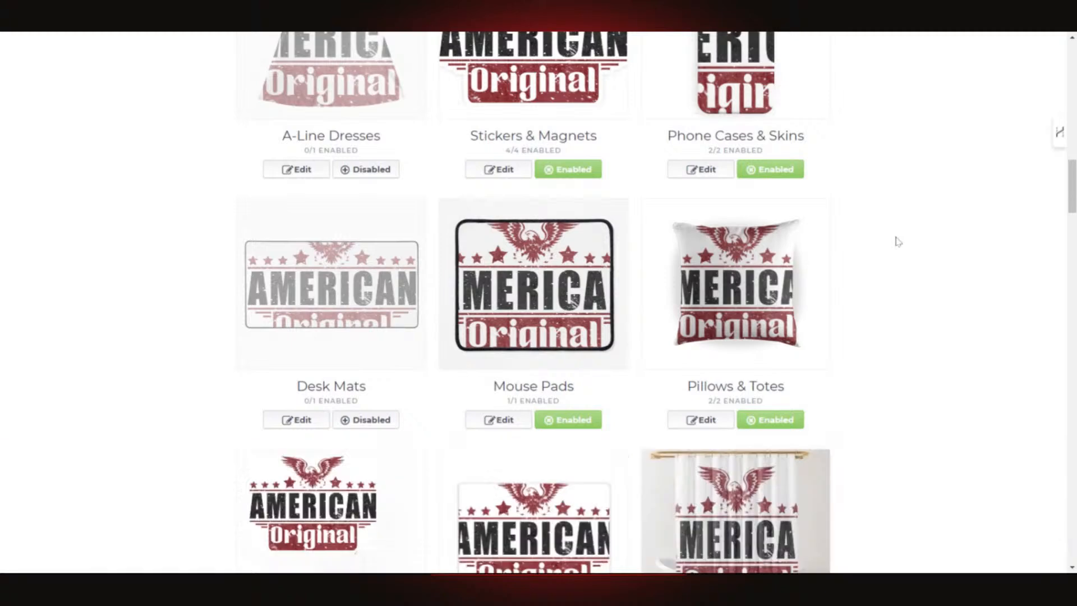
left_click_drag(318, 426, 296, 425)
scroll(589, 354, "down", 2)
scroll(603, 344, "down", 5)
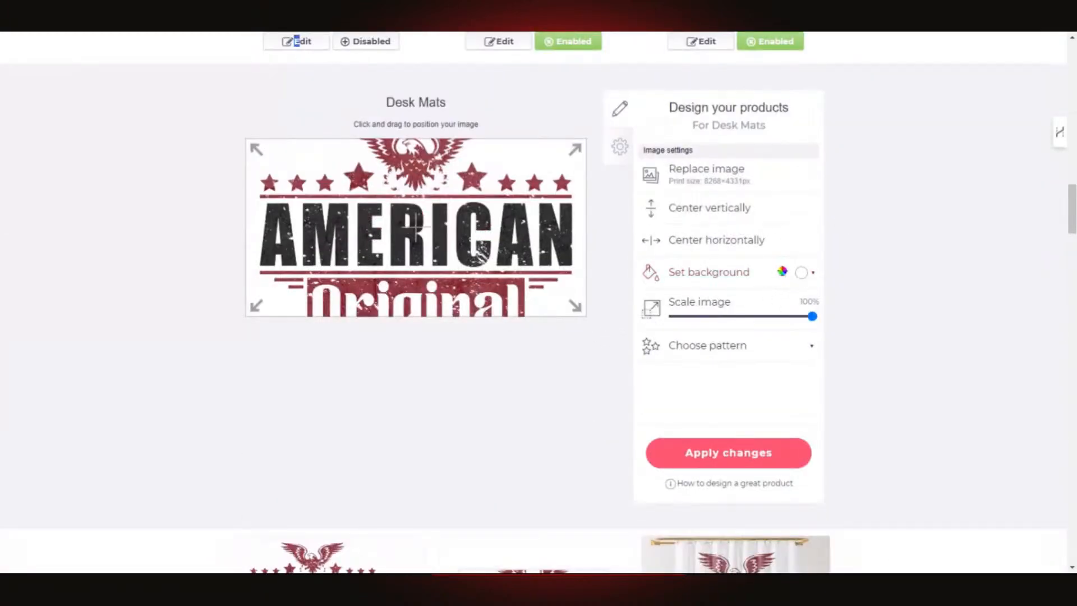
left_click_drag(812, 316, 772, 327)
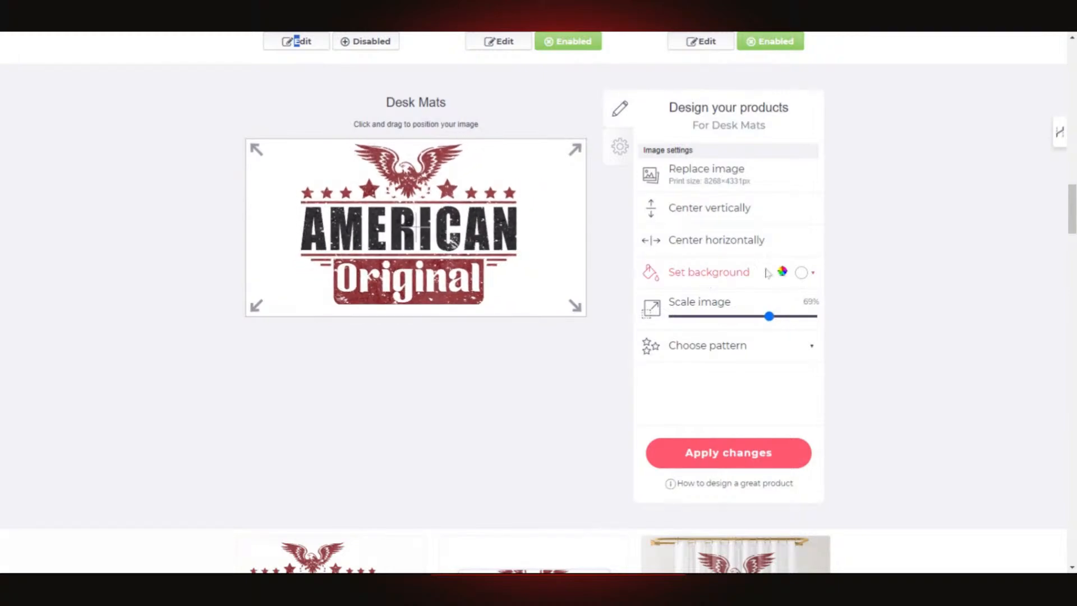
left_click(812, 278)
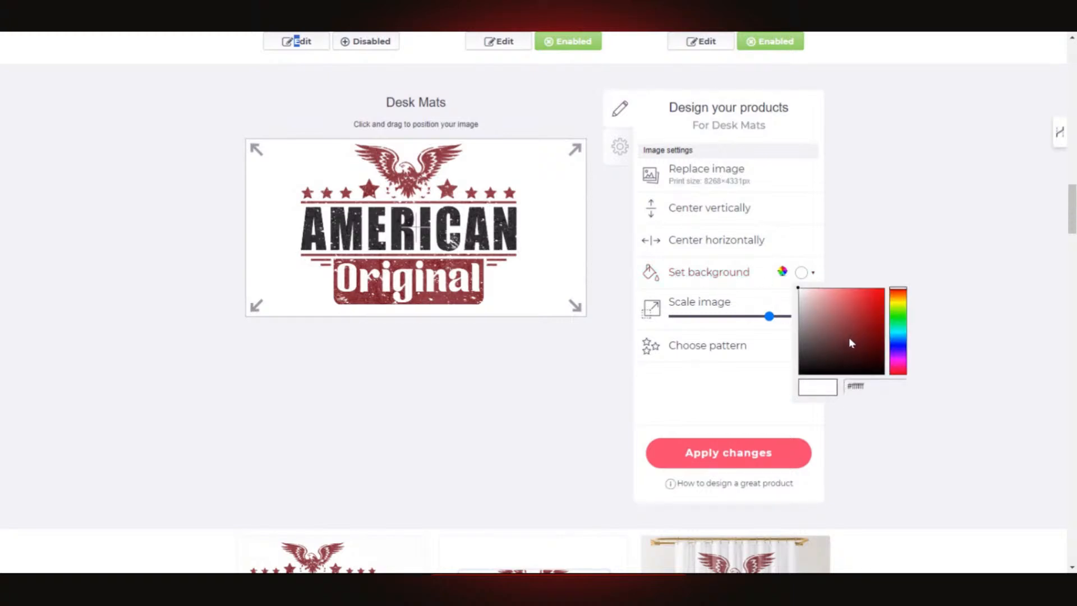
- After trying blue, teal, tan and grey, set the desk mat background to green #4dc22d and apply
left_click(902, 340)
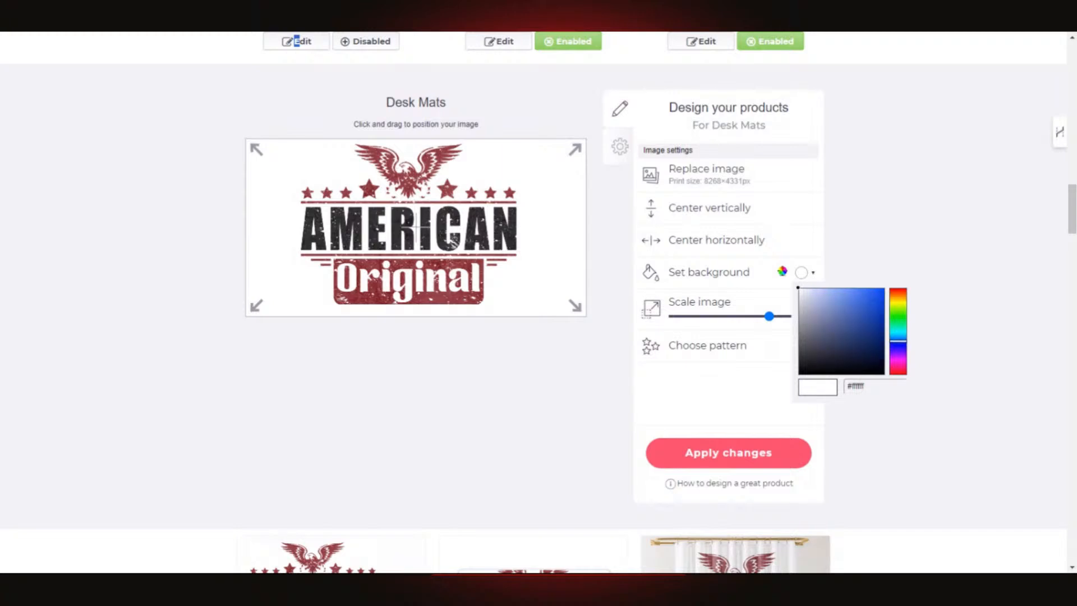
left_click(847, 320)
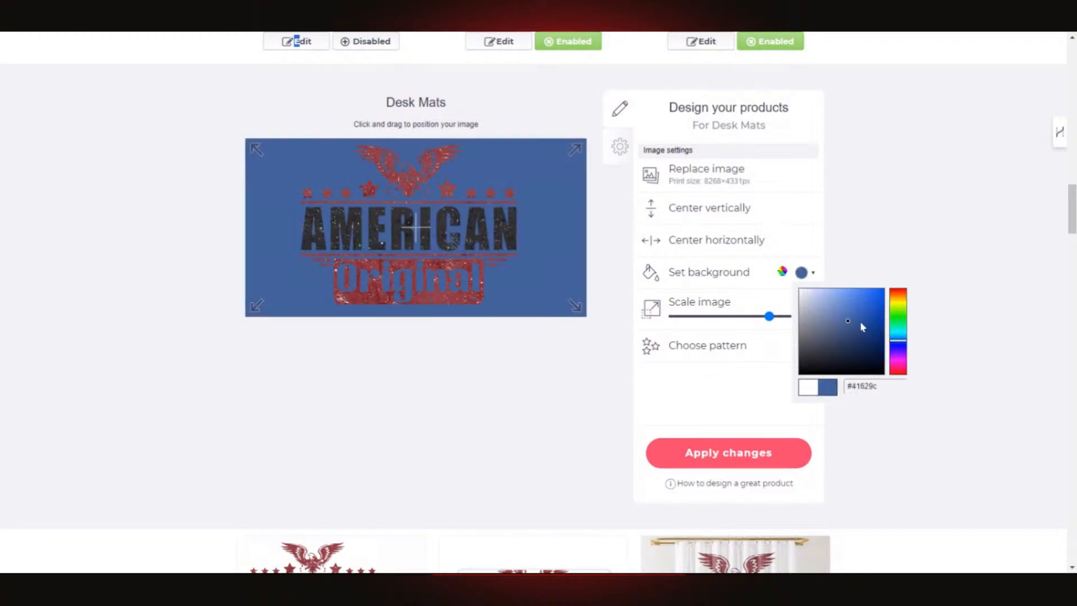
left_click(828, 312)
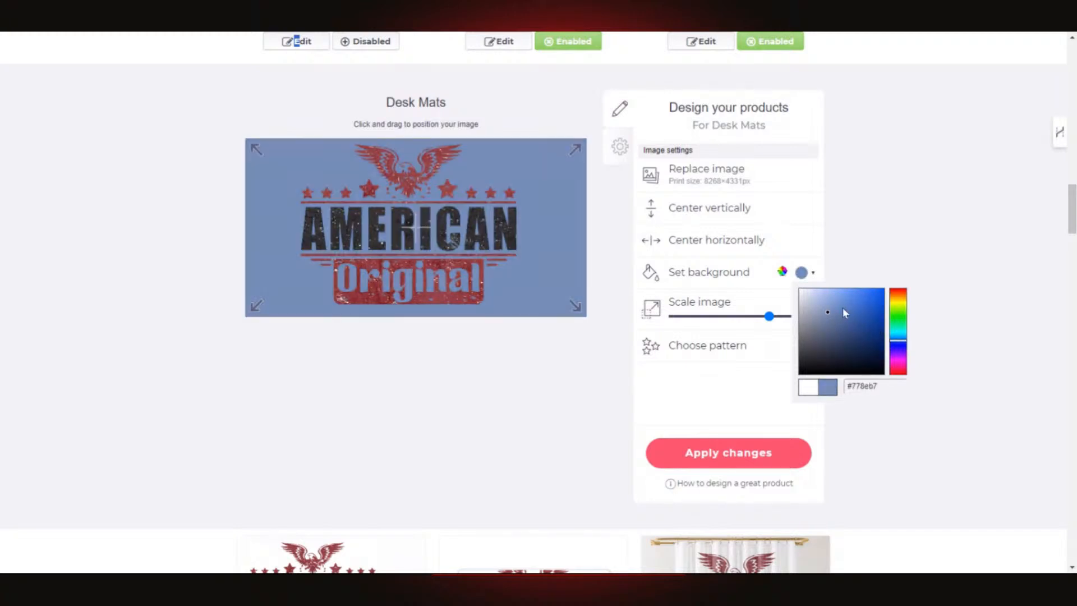
left_click(898, 333)
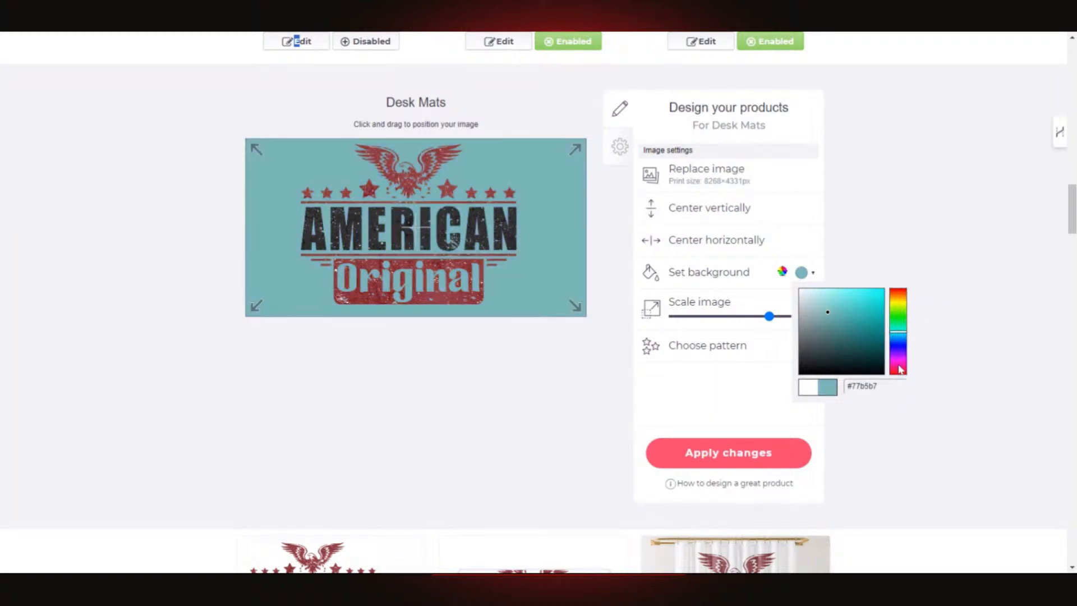
left_click(902, 302)
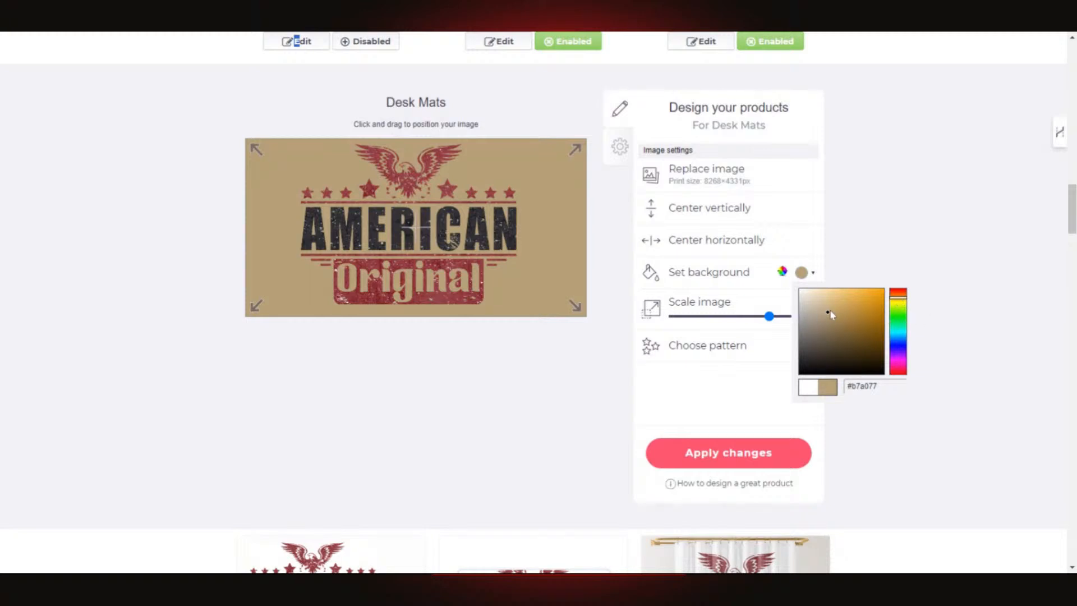
mouse_move(830, 311)
left_mouse_down()
mouse_move(852, 302)
mouse_move(857, 318)
mouse_move(831, 310)
mouse_move(855, 303)
mouse_move(817, 316)
mouse_move(807, 303)
mouse_move(815, 300)
left_mouse_up()
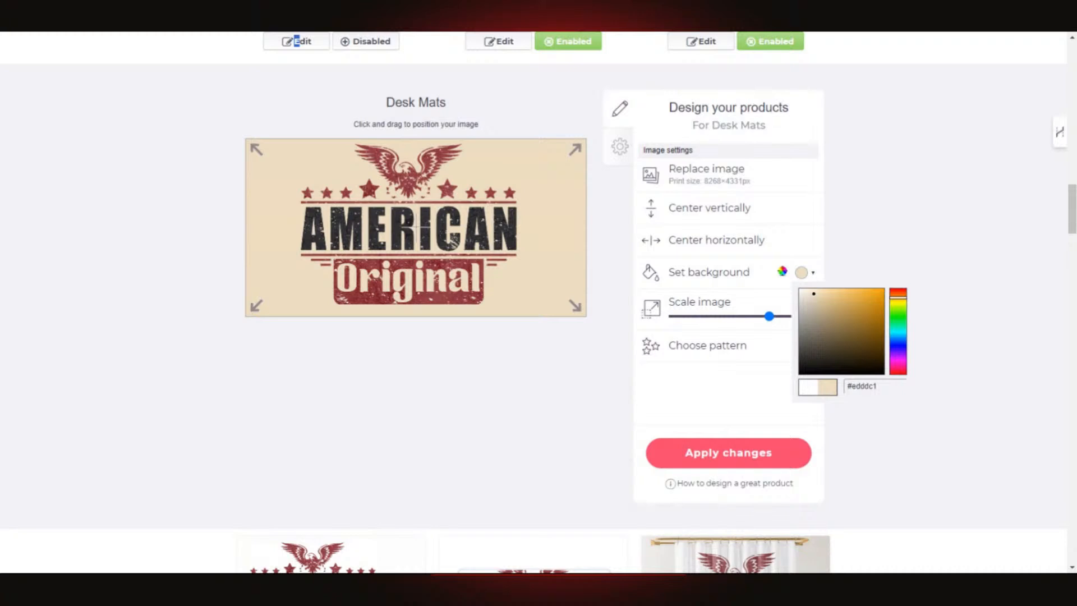
left_click(808, 337)
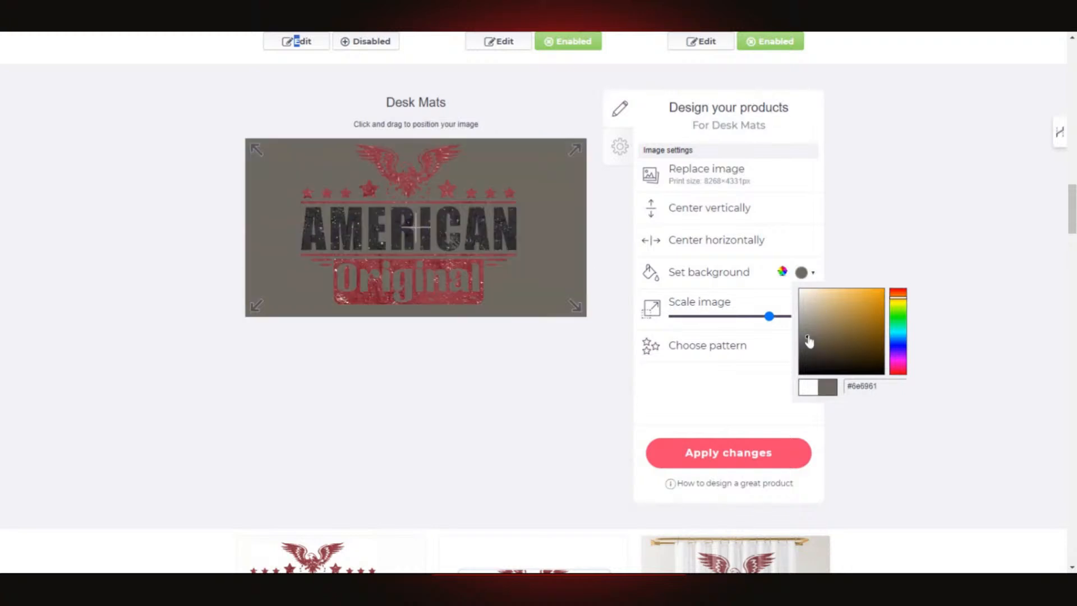
mouse_move(808, 338)
left_mouse_down()
mouse_move(805, 321)
mouse_move(802, 334)
left_mouse_up()
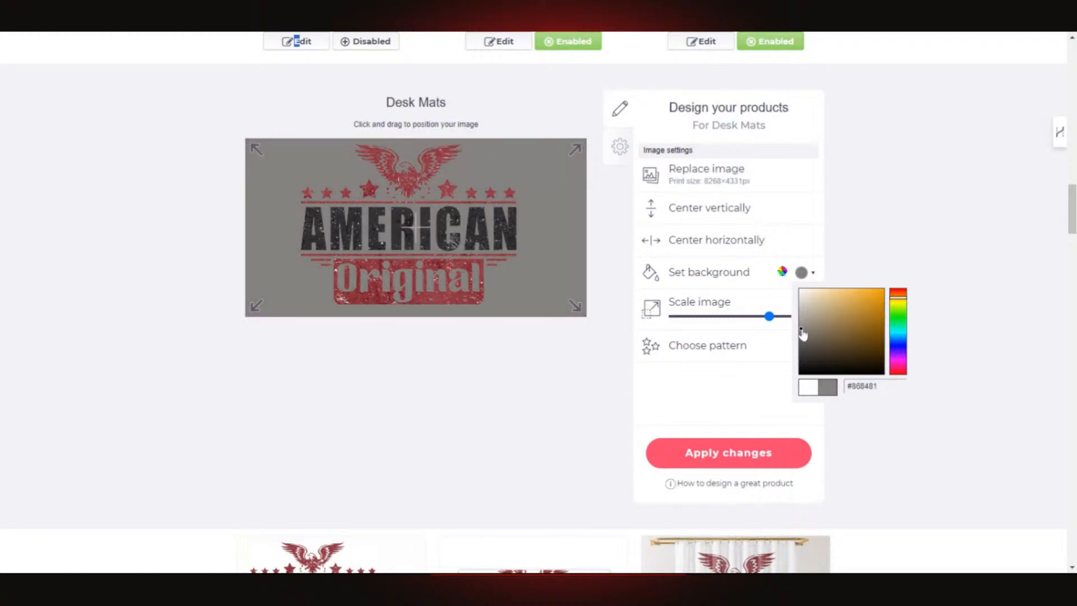
left_click_drag(804, 333, 864, 315)
left_click(897, 312)
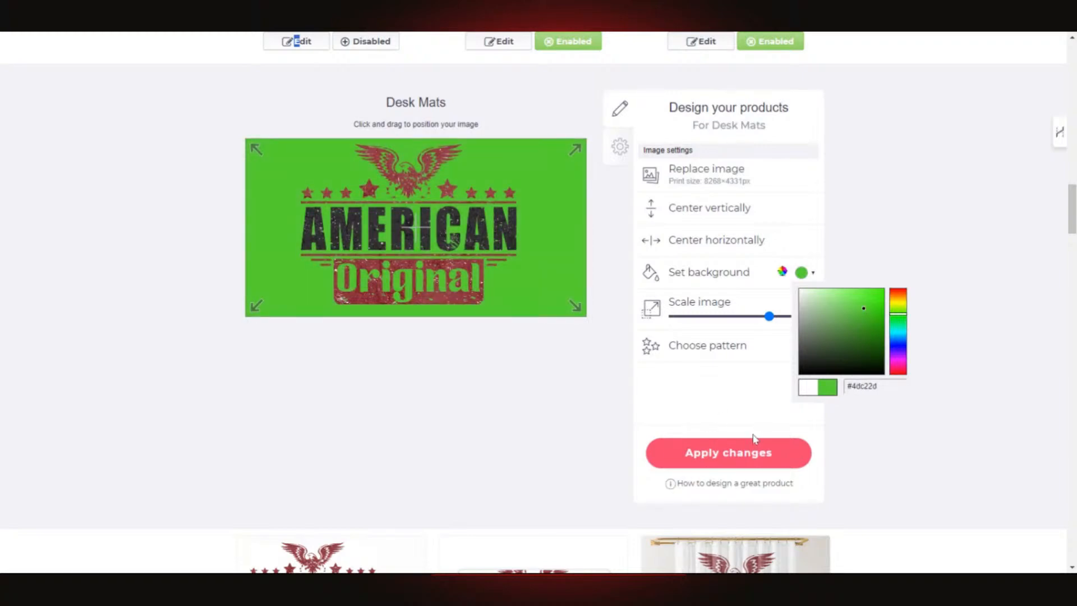
left_click(741, 454)
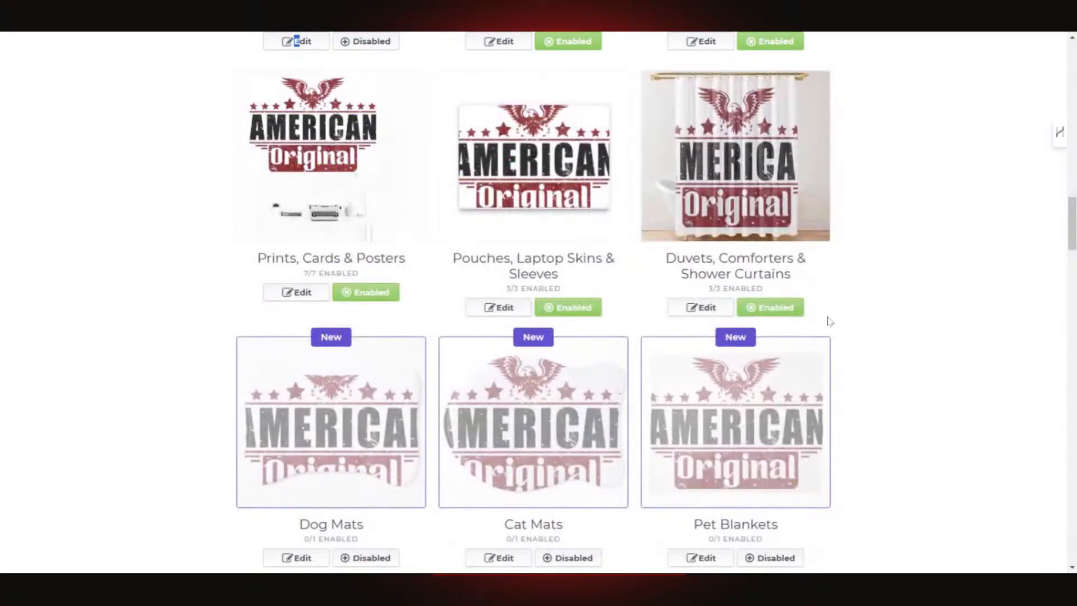
- Toggle the Desk Mats product in Product Previews so it ends up disabled at 0/1
scroll(885, 294, "up", 12)
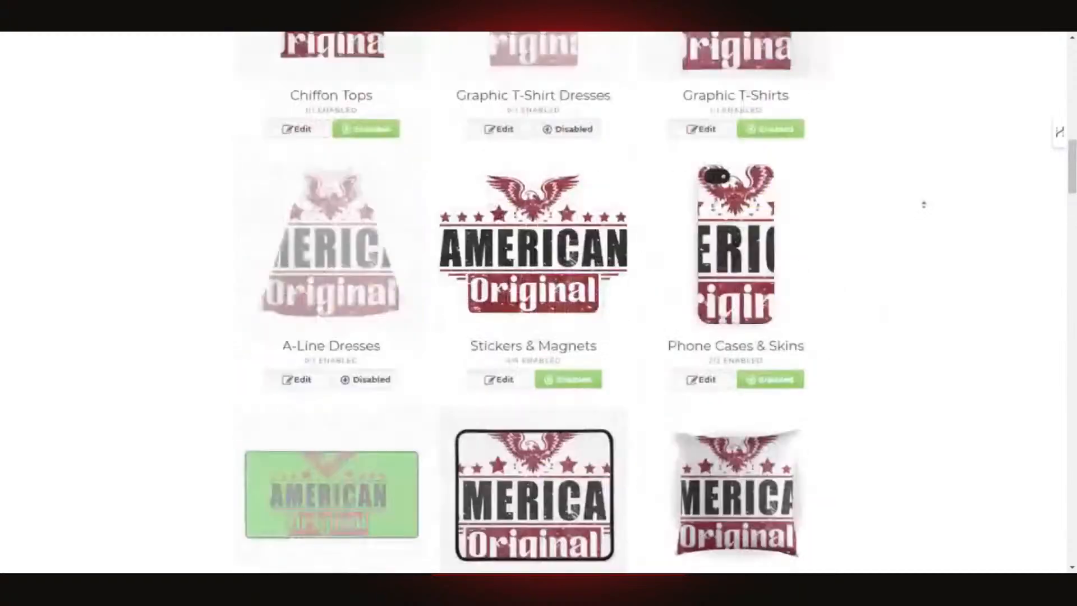
scroll(885, 294, "down", 6)
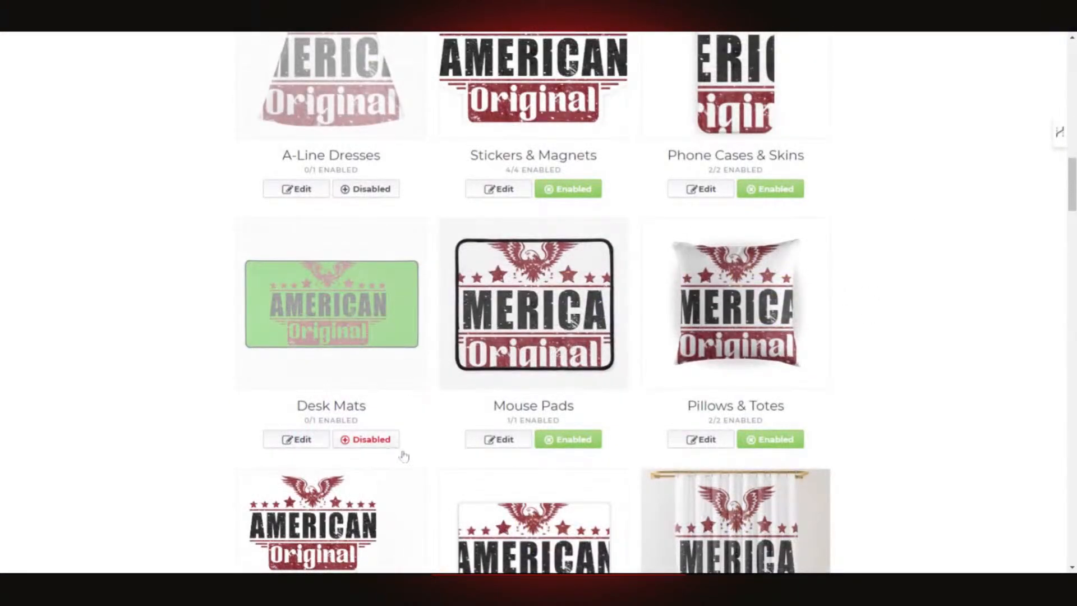
left_click(371, 440)
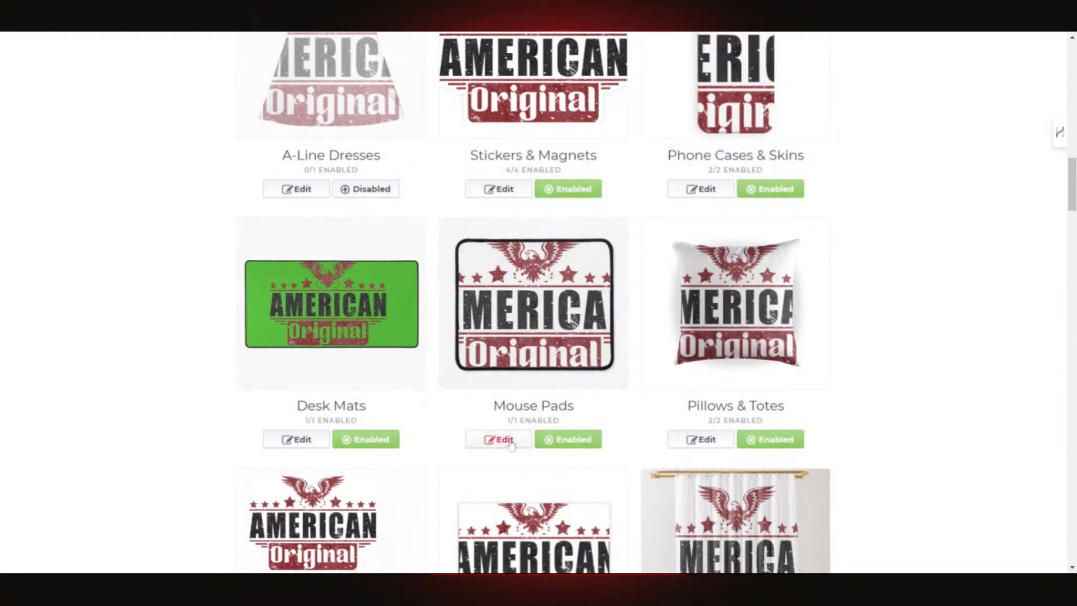
scroll(667, 415, "down", 7)
scroll(667, 416, "down", 5)
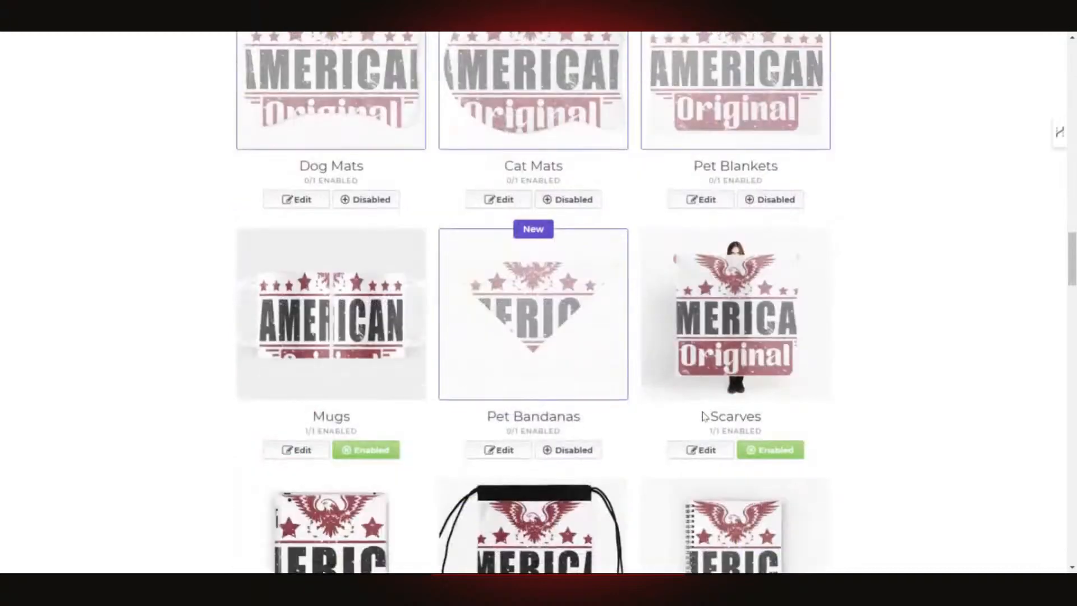
scroll(944, 346, "up", 3)
scroll(944, 345, "down", 4)
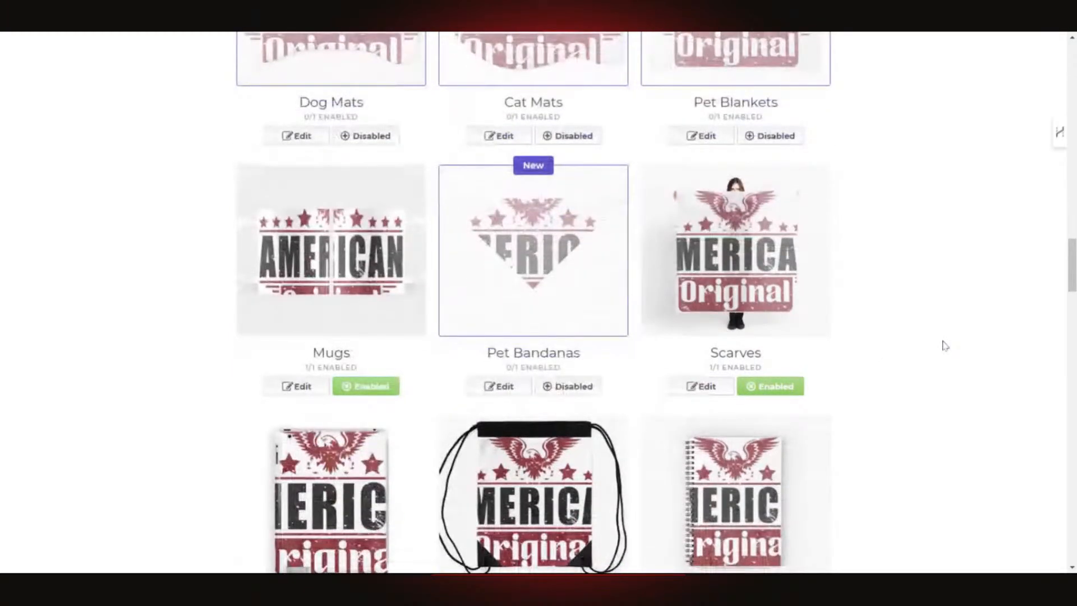
scroll(944, 346, "down", 1)
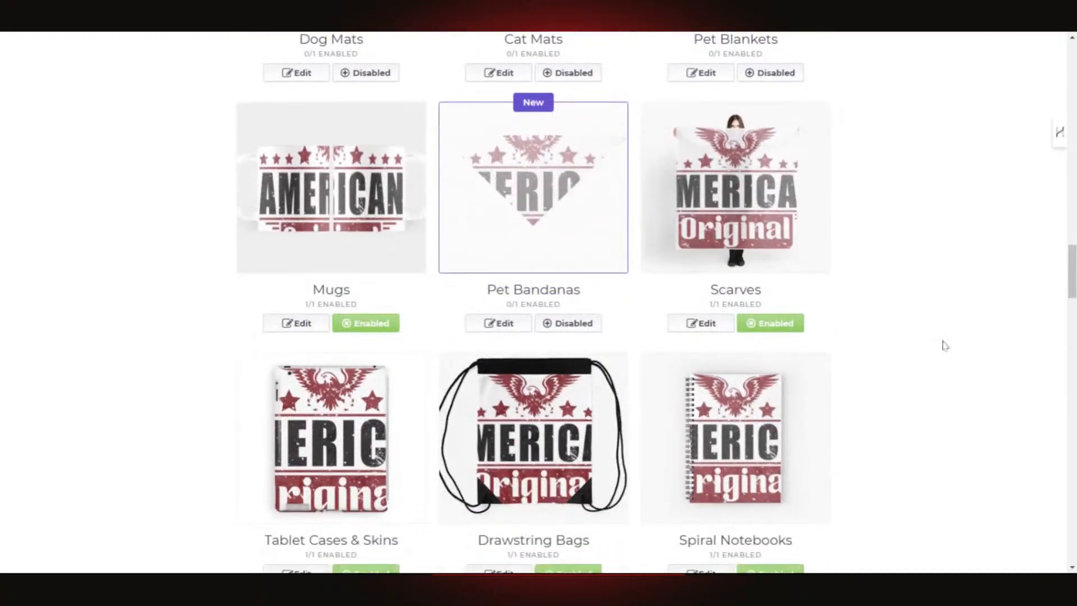
scroll(489, 370, "down", 2)
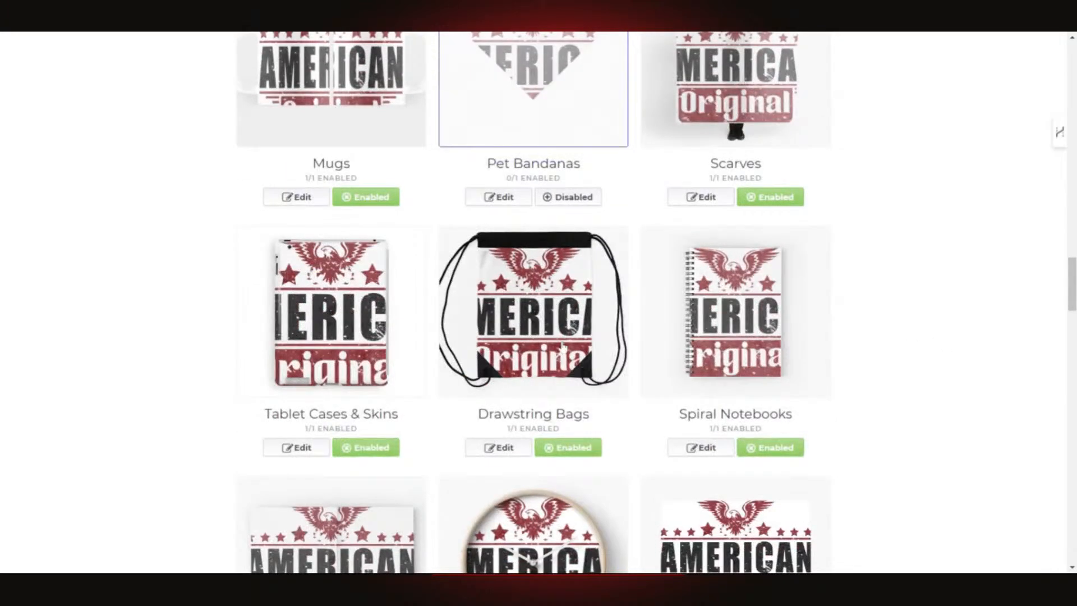
scroll(410, 395, "up", 2)
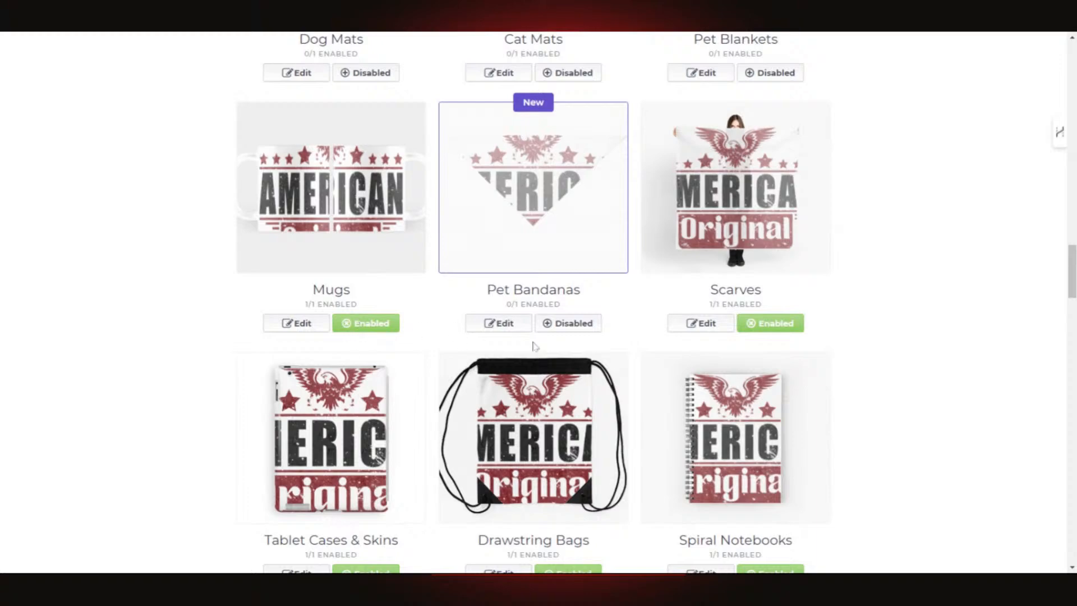
scroll(534, 344, "up", 13)
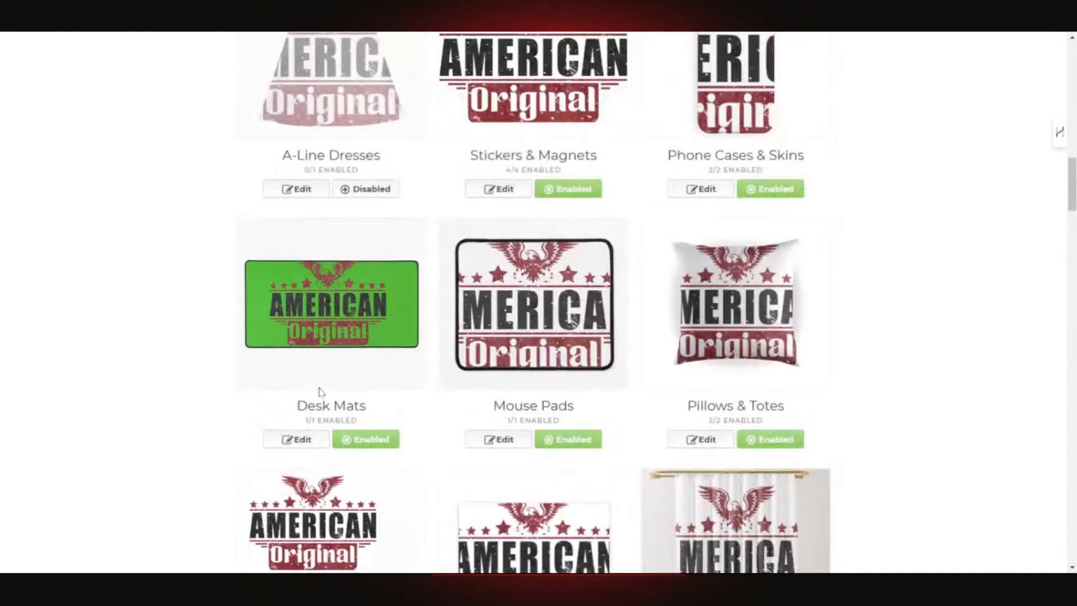
left_click(355, 440)
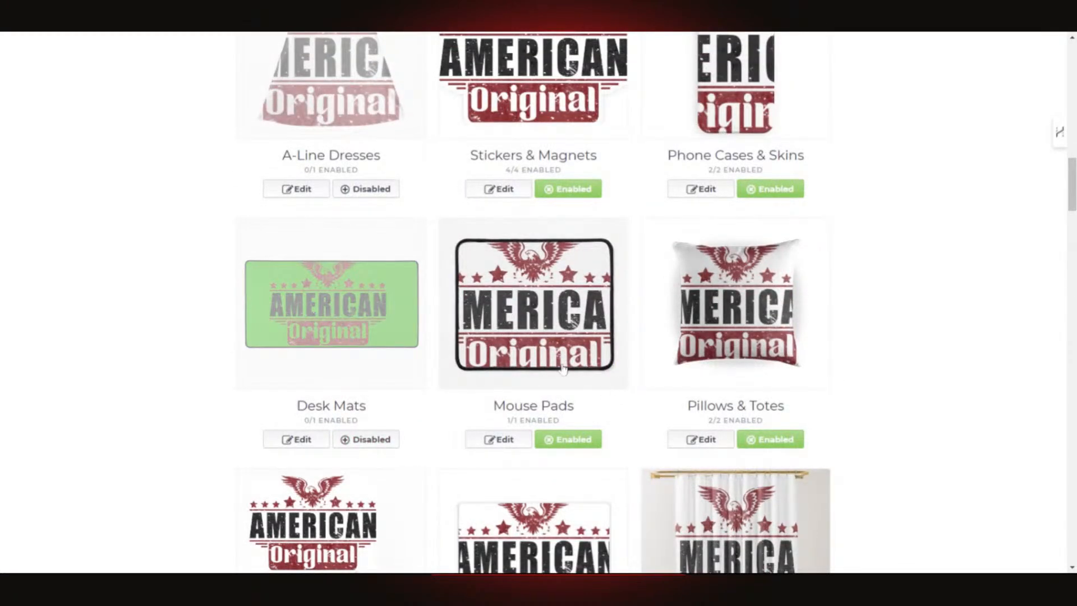
scroll(564, 370, "up", 4)
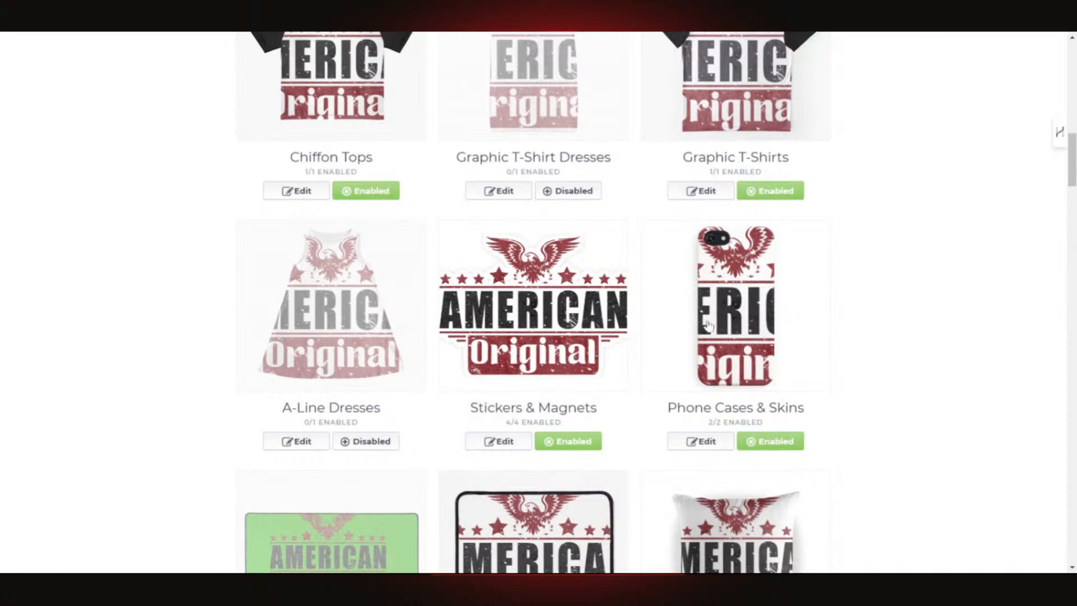
scroll(689, 326, "down", 3)
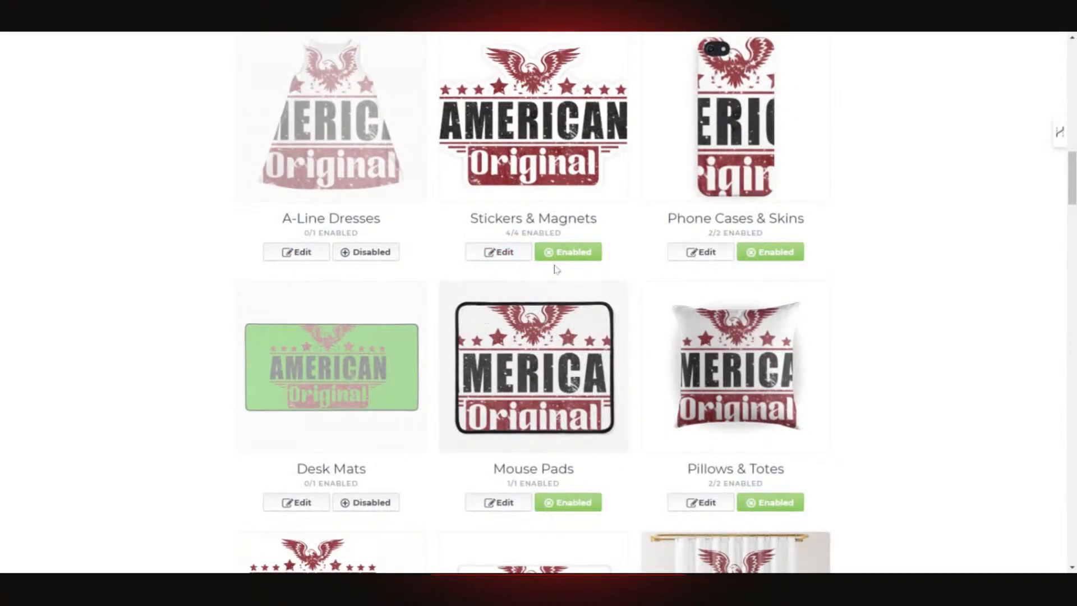
scroll(553, 265, "up", 3)
scroll(808, 309, "up", 3)
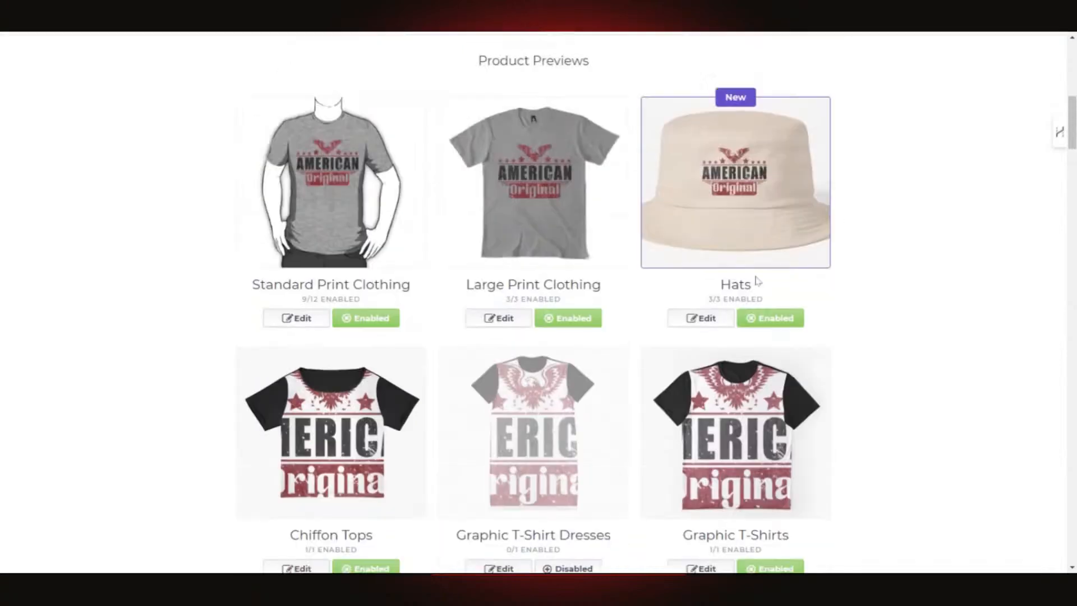
- Disable Chiffon Tops, Graphic T-Shirts, Phone Cases & Skins, Mouse Pads and Pillows & Totes
scroll(578, 393, "down", 2)
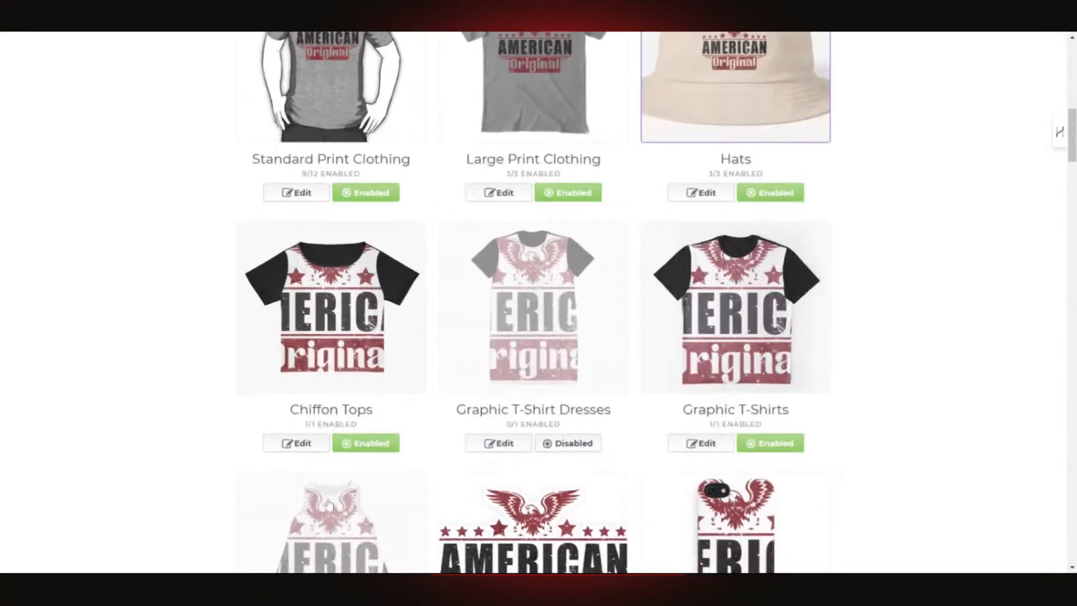
left_click(368, 443)
left_click(791, 443)
scroll(847, 413, "down", 5)
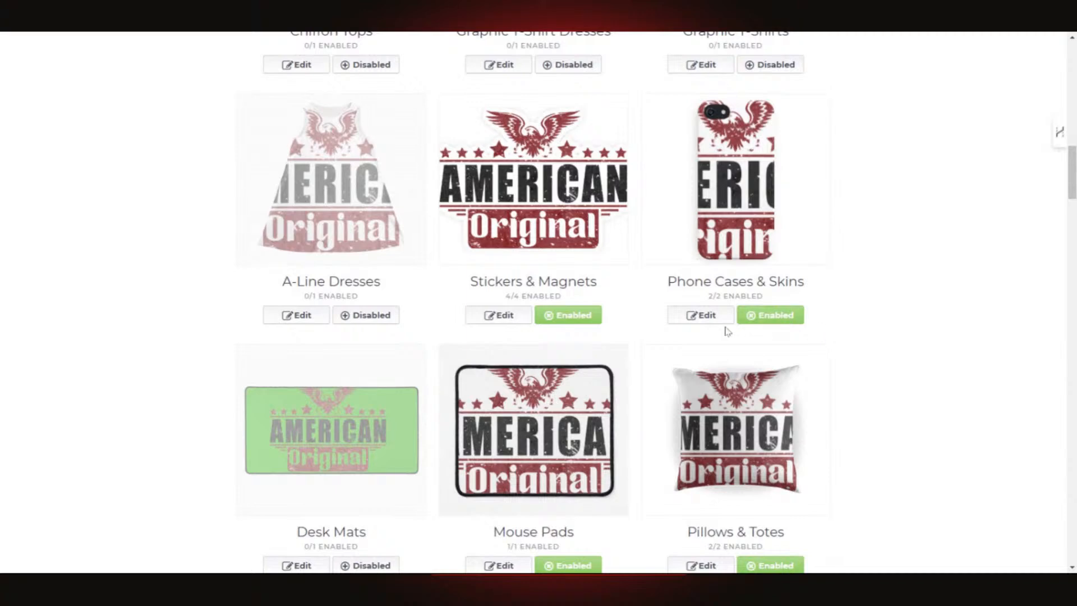
left_click(772, 315)
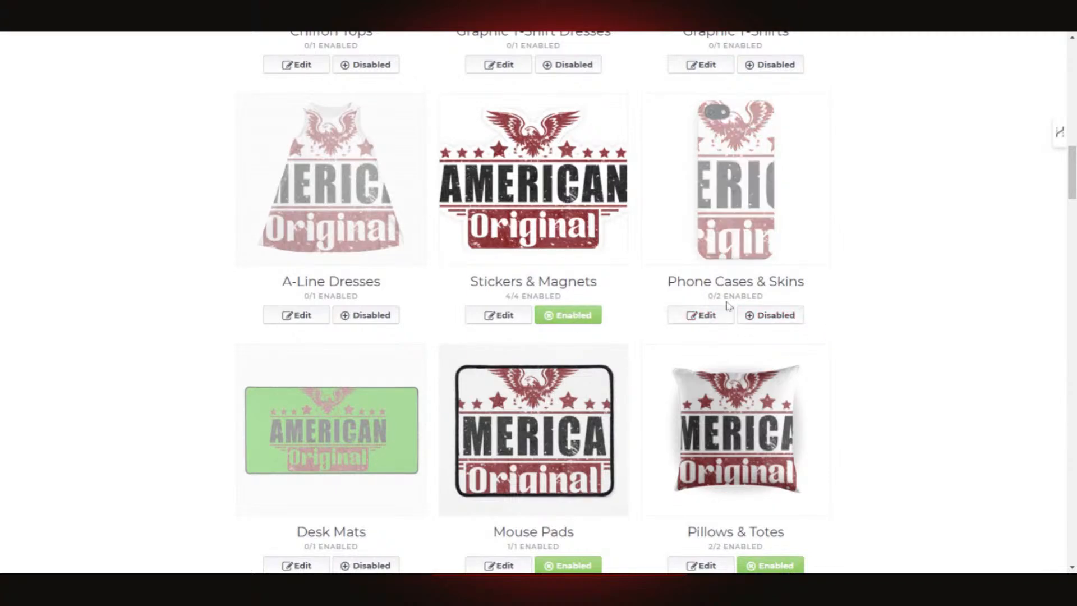
scroll(560, 354, "down", 3)
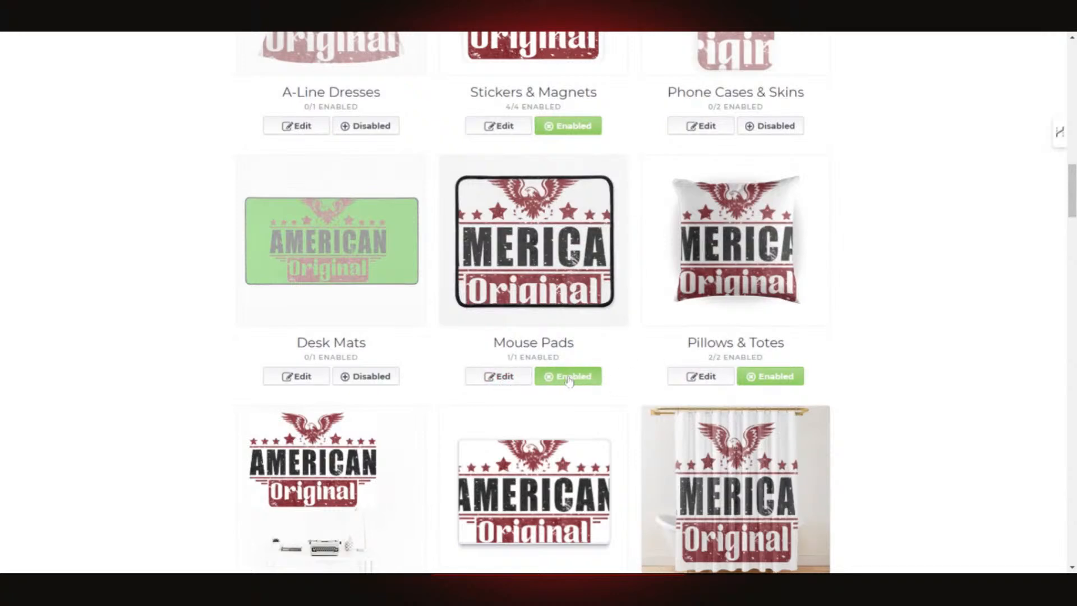
left_click(570, 380)
left_click(765, 380)
scroll(904, 373, "down", 5)
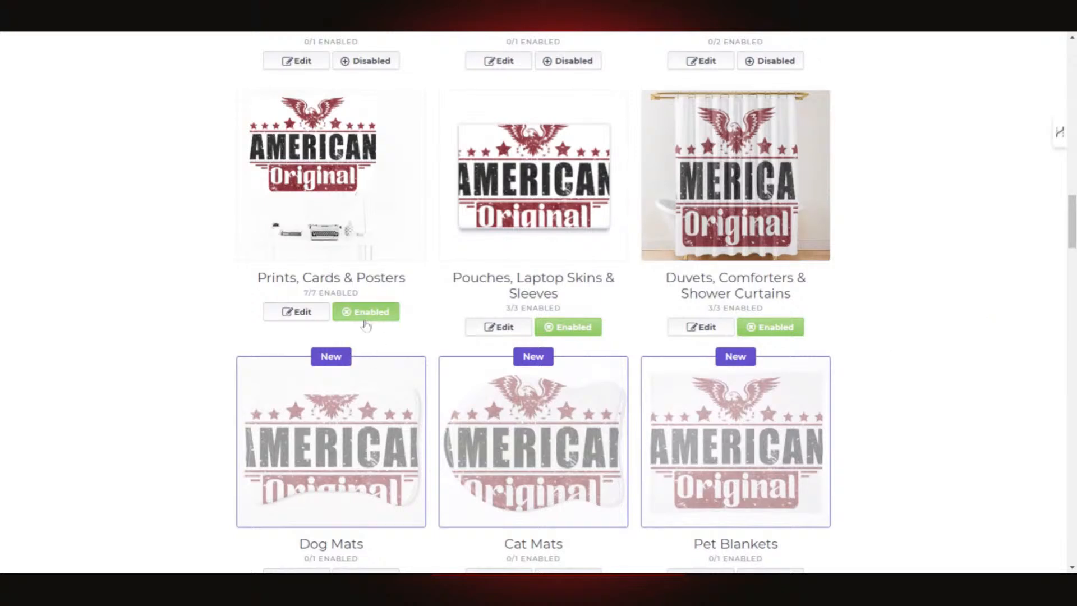
- Disable Prints, Cards & Posters, Scarves, Tablet Cases & Skins and Spiral Notebooks
left_click(390, 318)
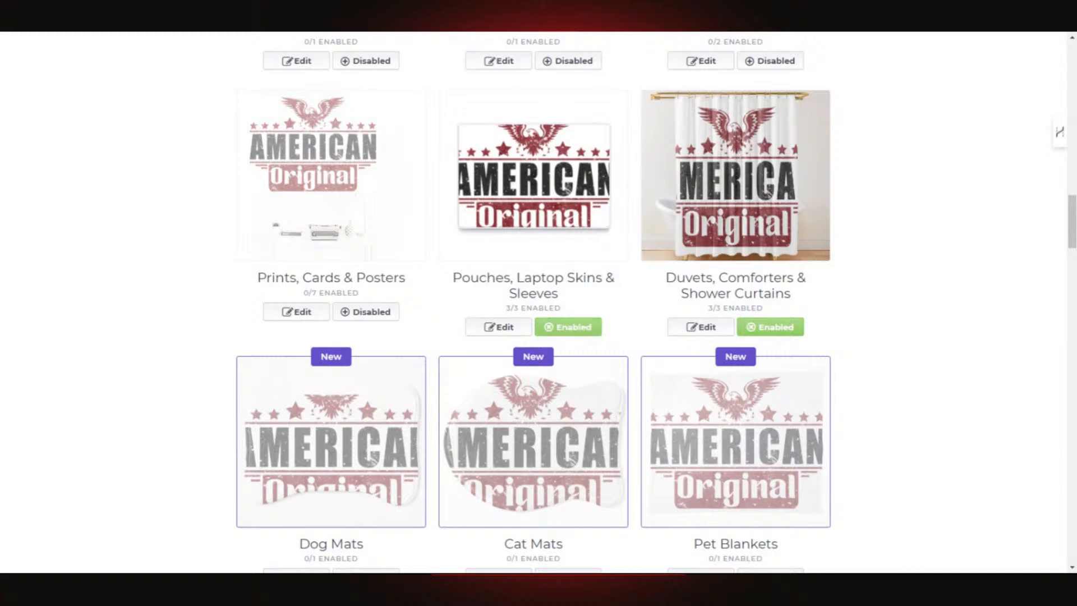
scroll(804, 241, "down", 2)
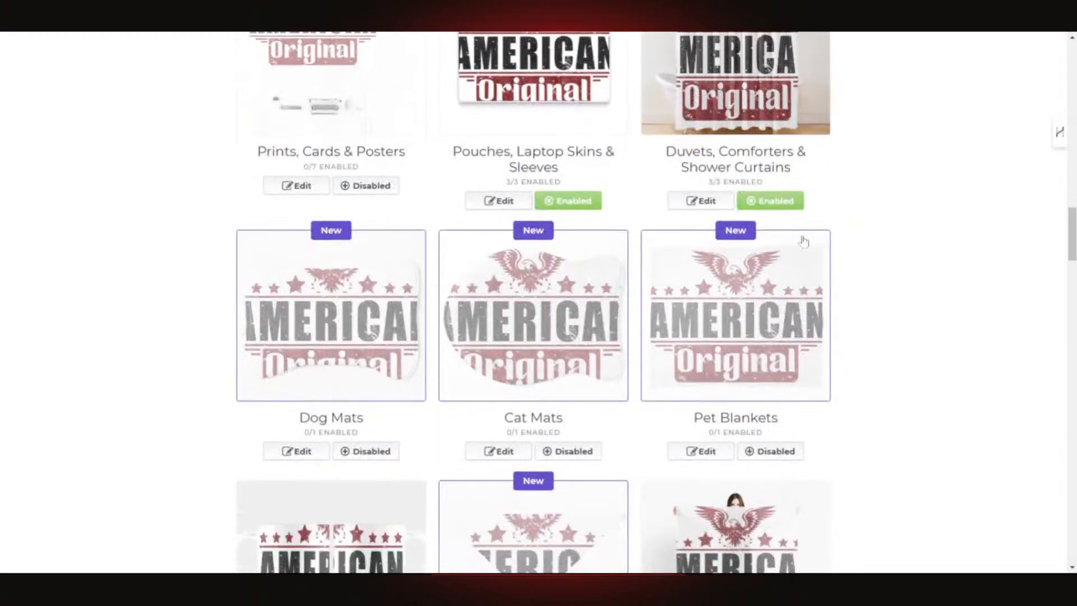
scroll(811, 324, "down", 8)
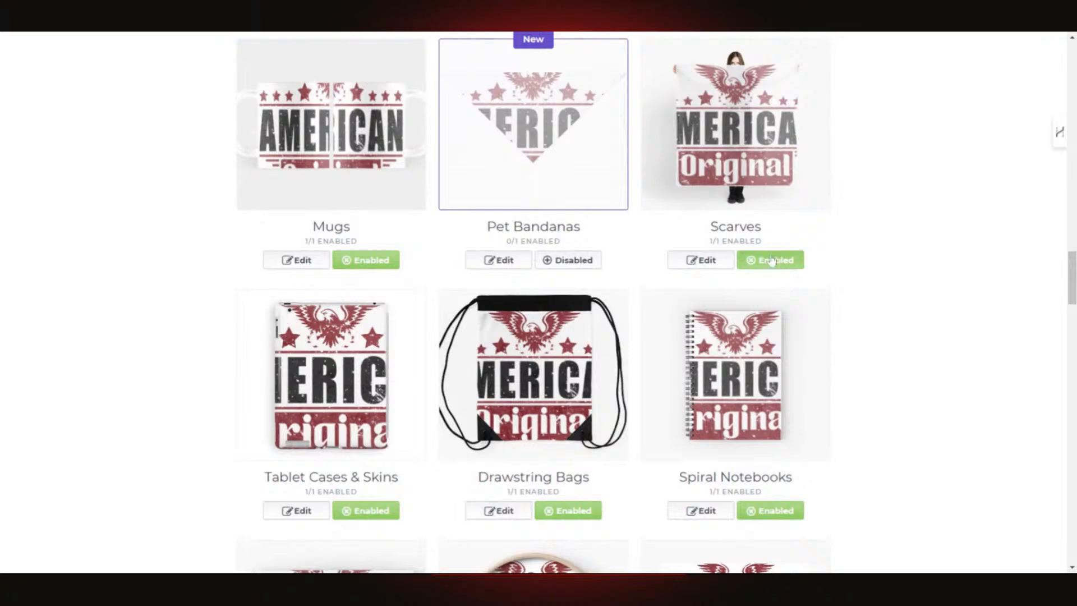
left_click(774, 260)
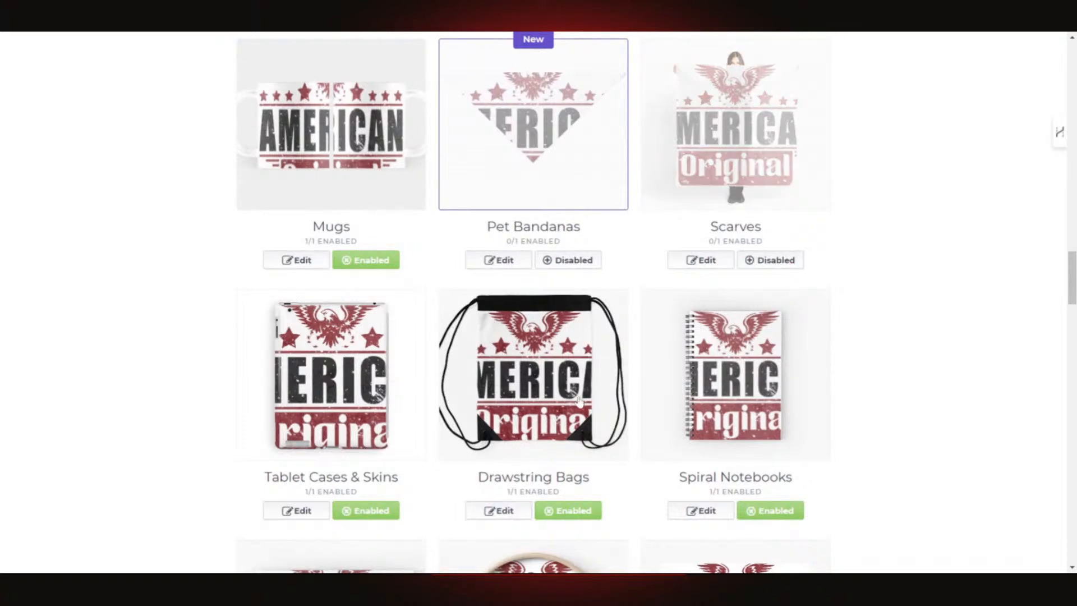
scroll(578, 401, "down", 4)
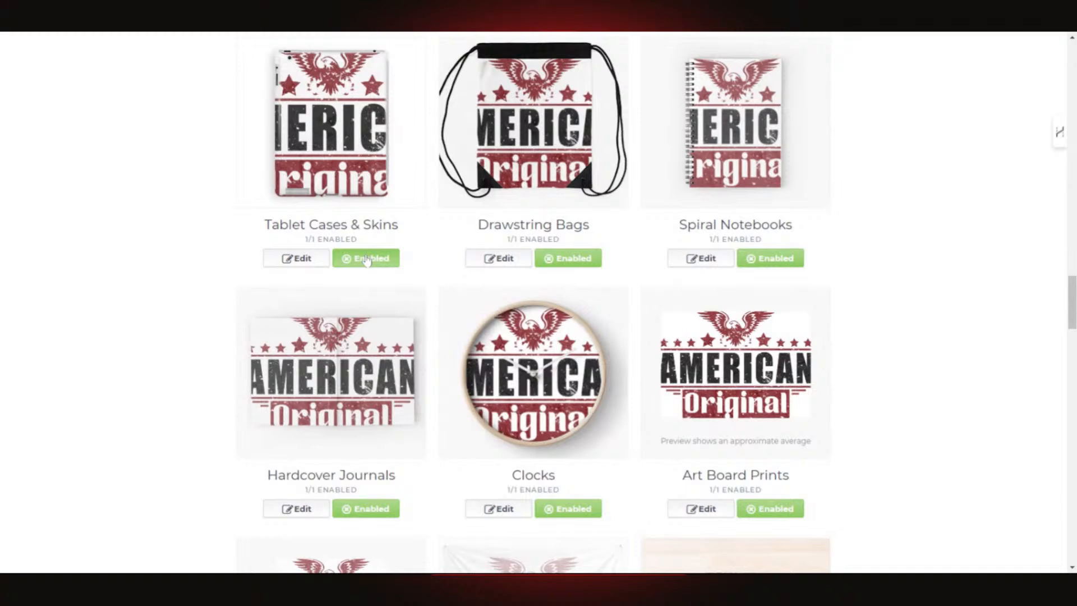
left_click(367, 260)
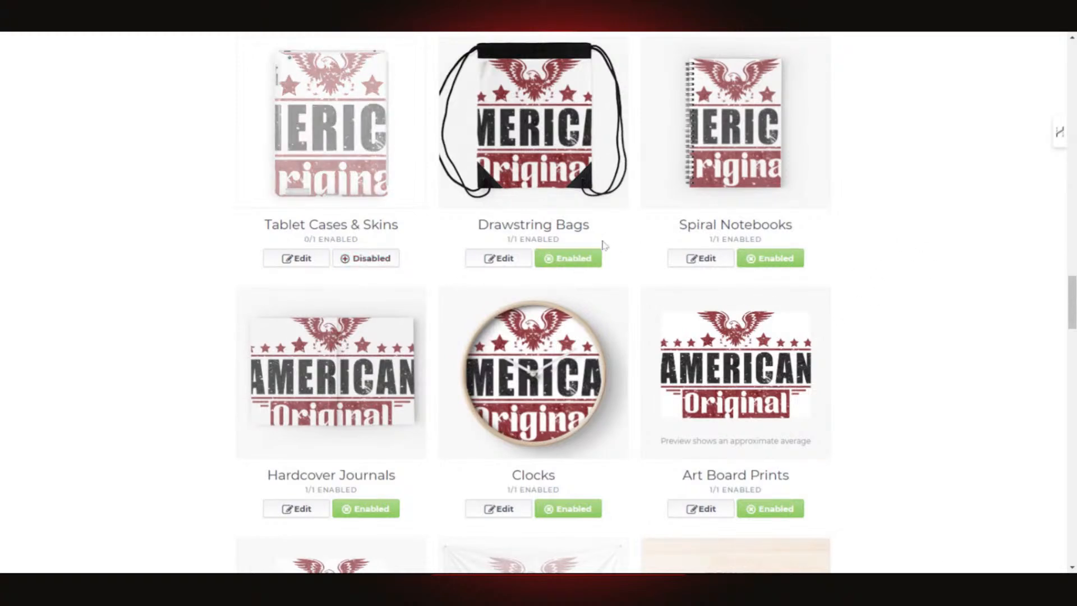
left_click(797, 259)
- Disable Hardcover Journals, Acrylic Blocks & Coasters and Art Board Prints
scroll(898, 388, "down", 5)
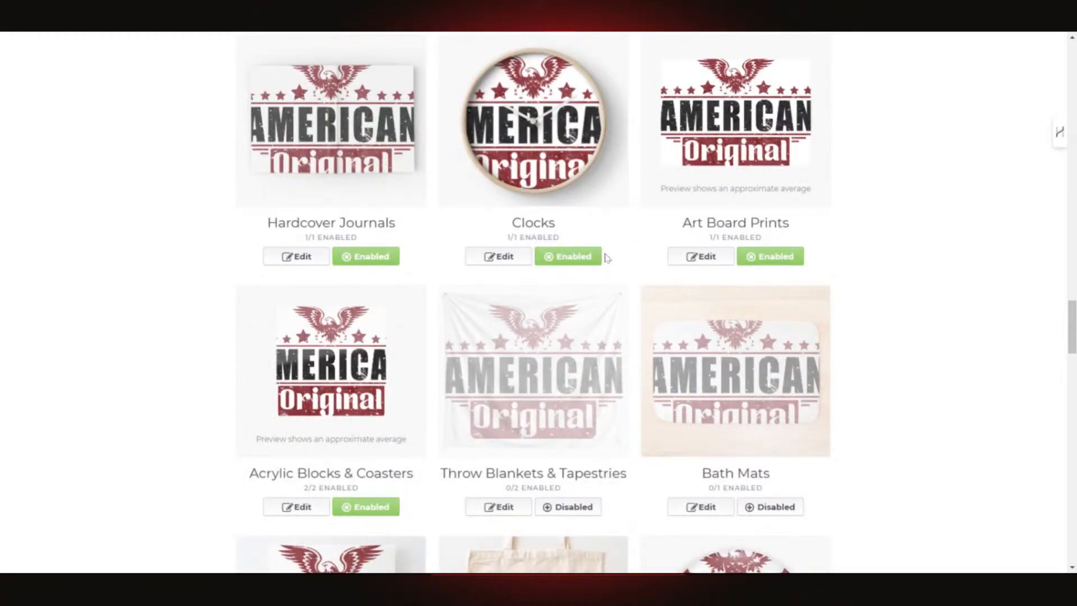
left_click(366, 256)
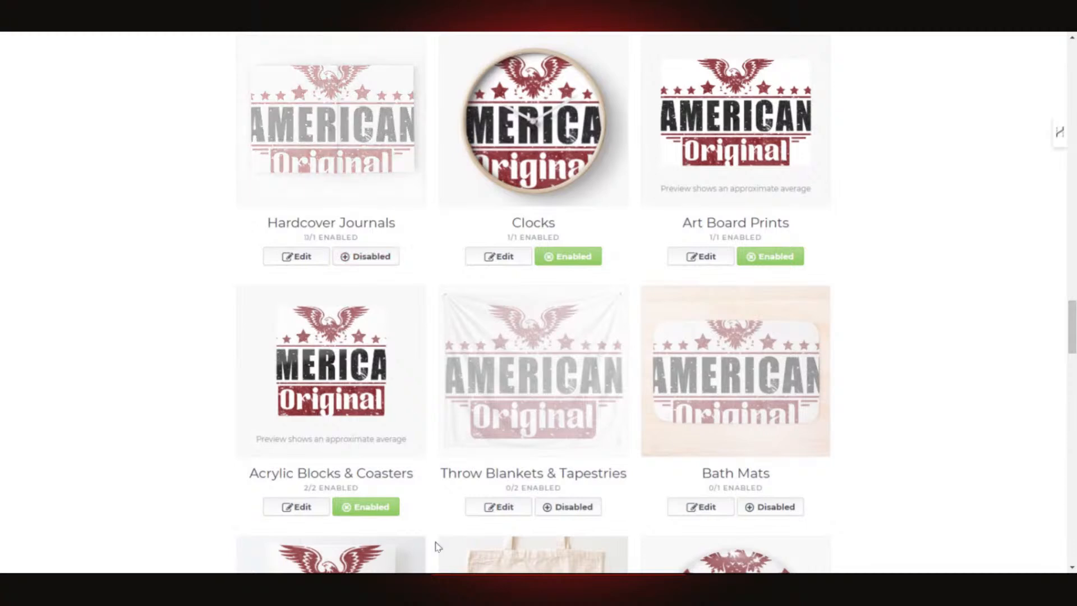
left_click(366, 507)
left_click(776, 259)
scroll(909, 396, "down", 5)
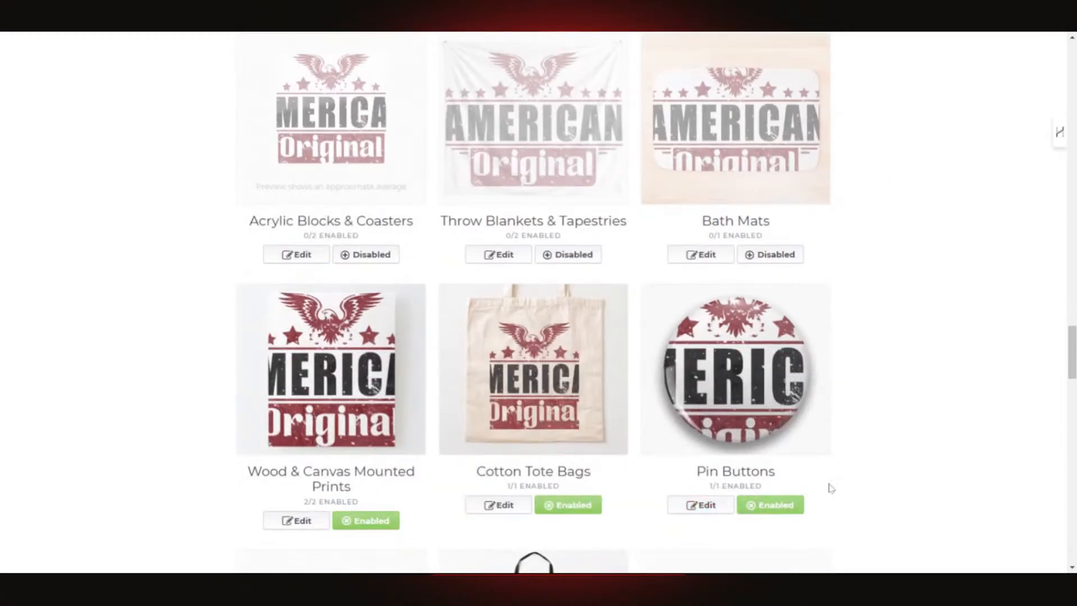
scroll(584, 508, "down", 1)
scroll(584, 509, "down", 3)
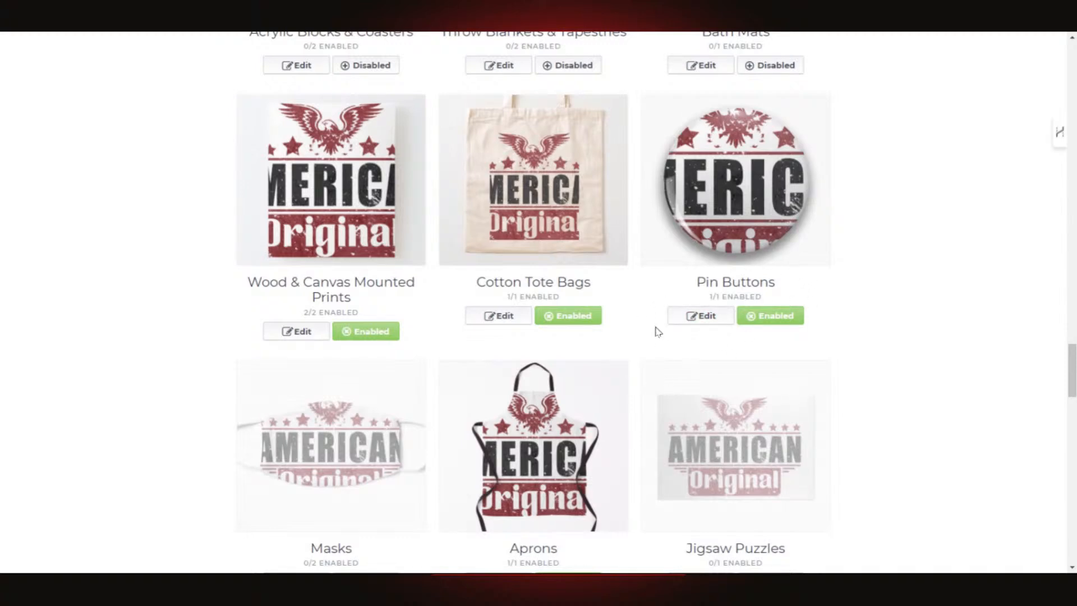
- Disable Cotton Tote Bags, Wood & Canvas Mounted Prints, Aprons, Phone Wallets and Sleeveless Tops
left_click(567, 319)
left_click(375, 335)
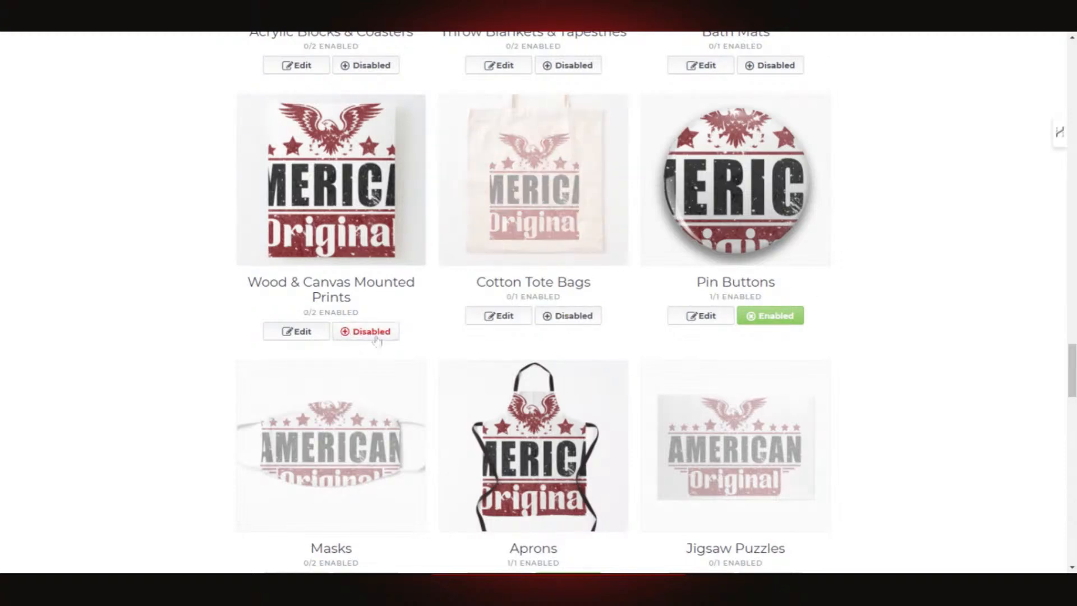
scroll(731, 346, "down", 5)
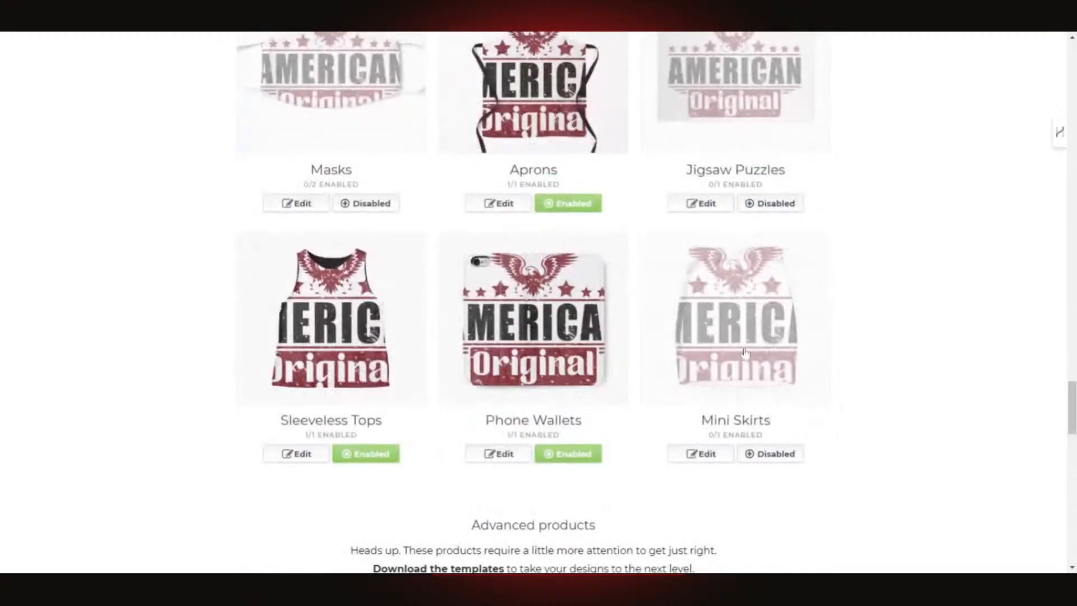
left_click(566, 205)
left_click(568, 453)
left_click(366, 453)
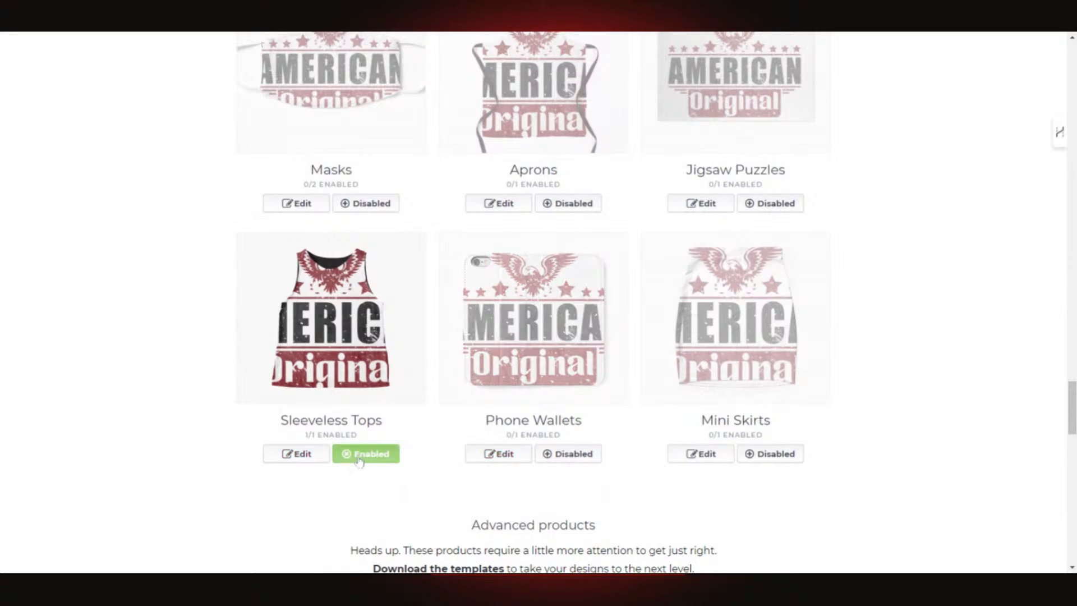
- Disable Backpacks further down the product grid
scroll(800, 413, "down", 8)
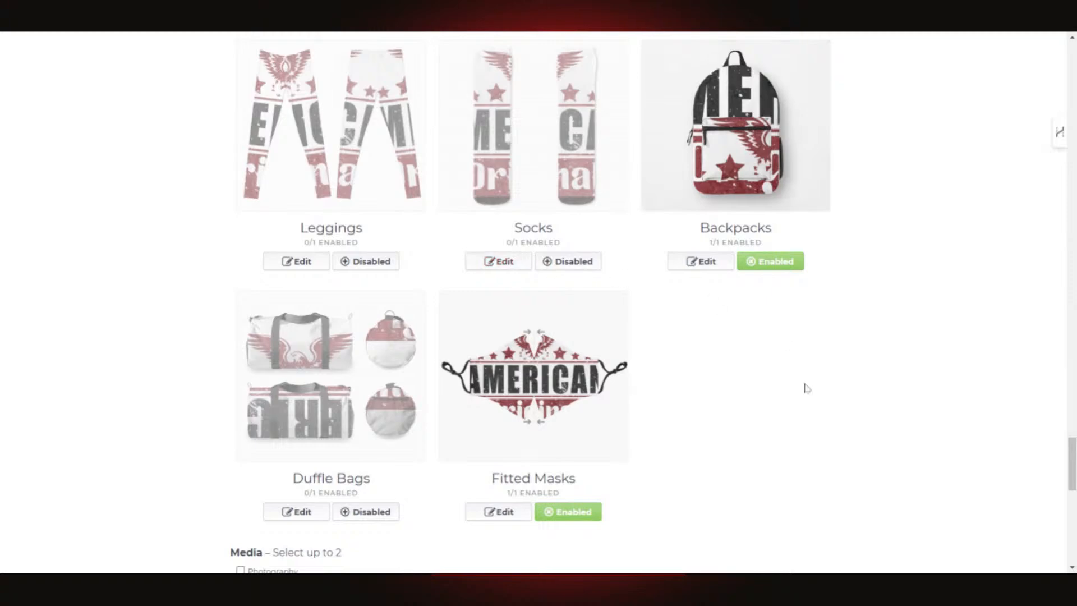
scroll(806, 387, "down", 4)
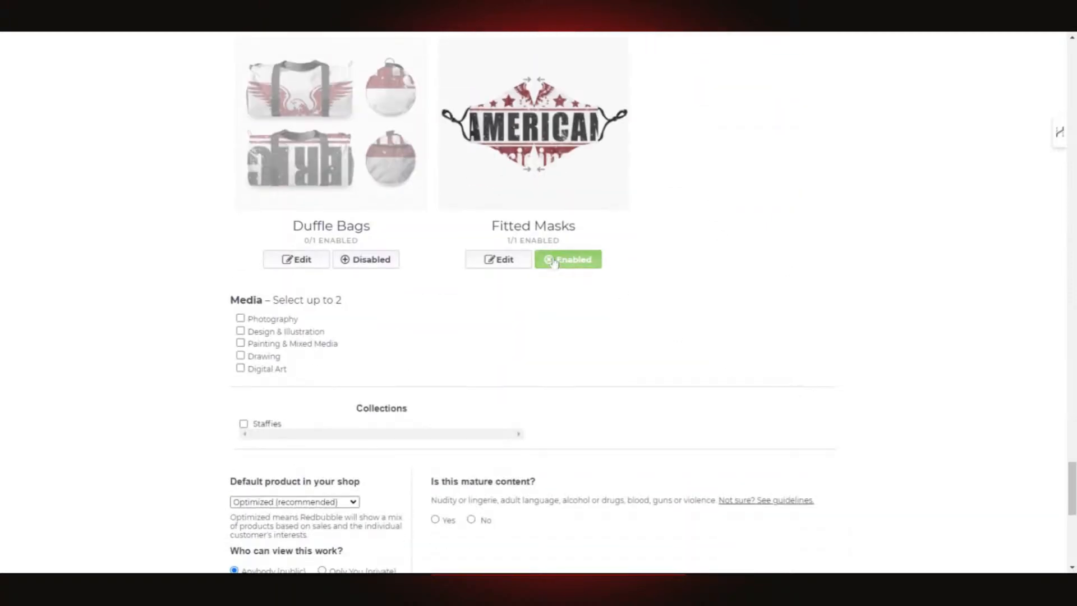
scroll(769, 282, "up", 5)
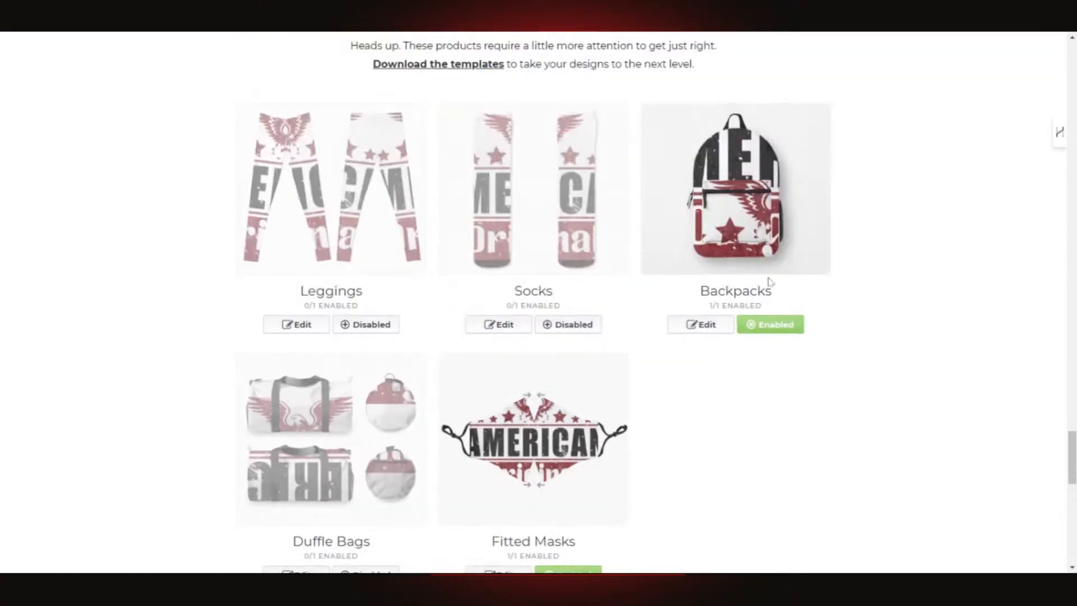
left_click(781, 325)
scroll(842, 325, "down", 7)
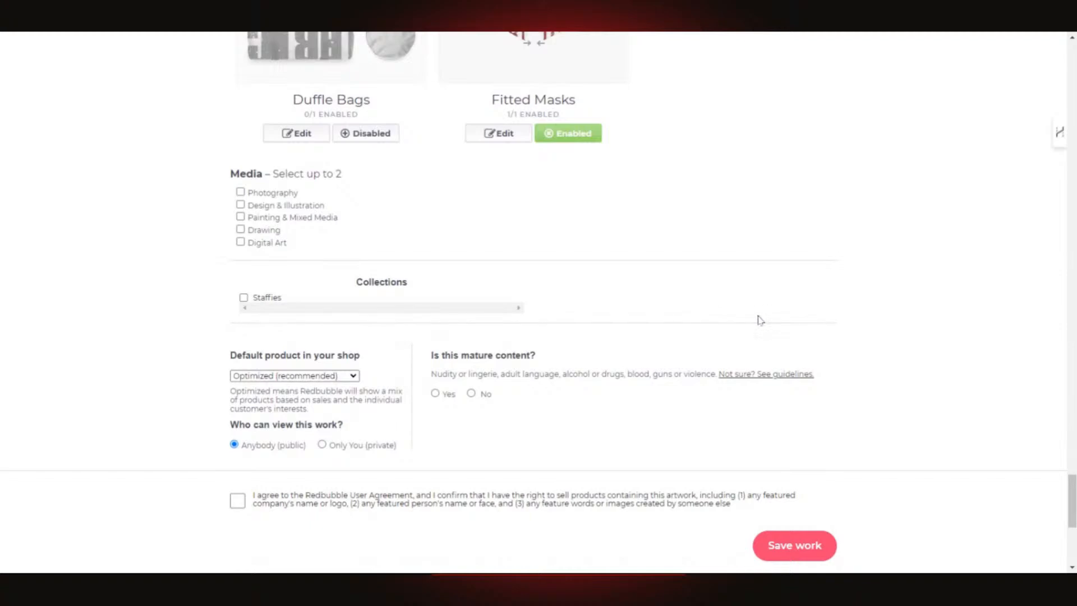
scroll(760, 319, "up", 15)
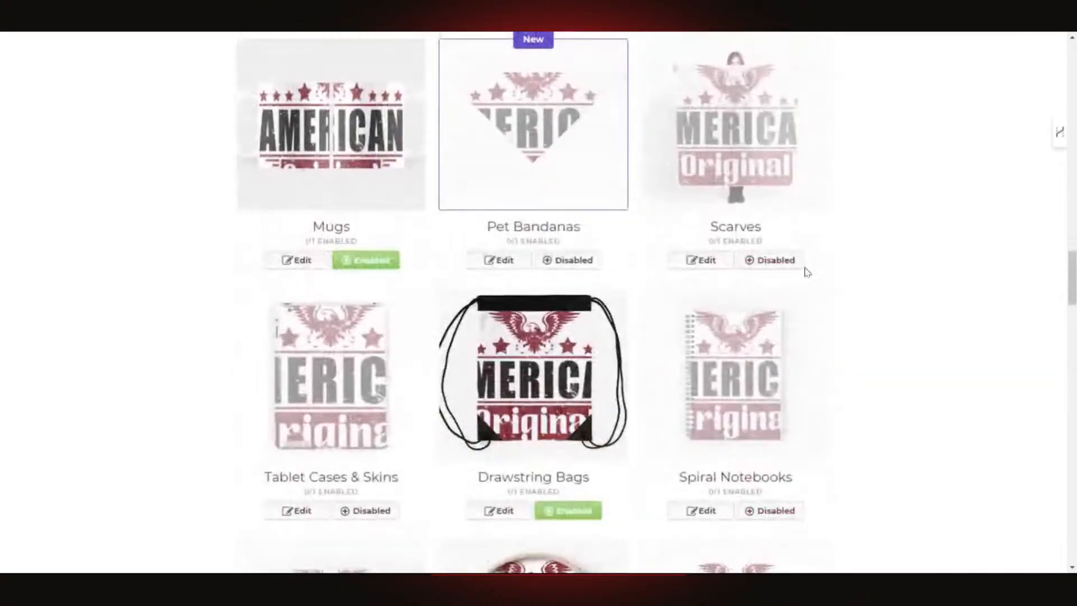
scroll(729, 275, "up", 10)
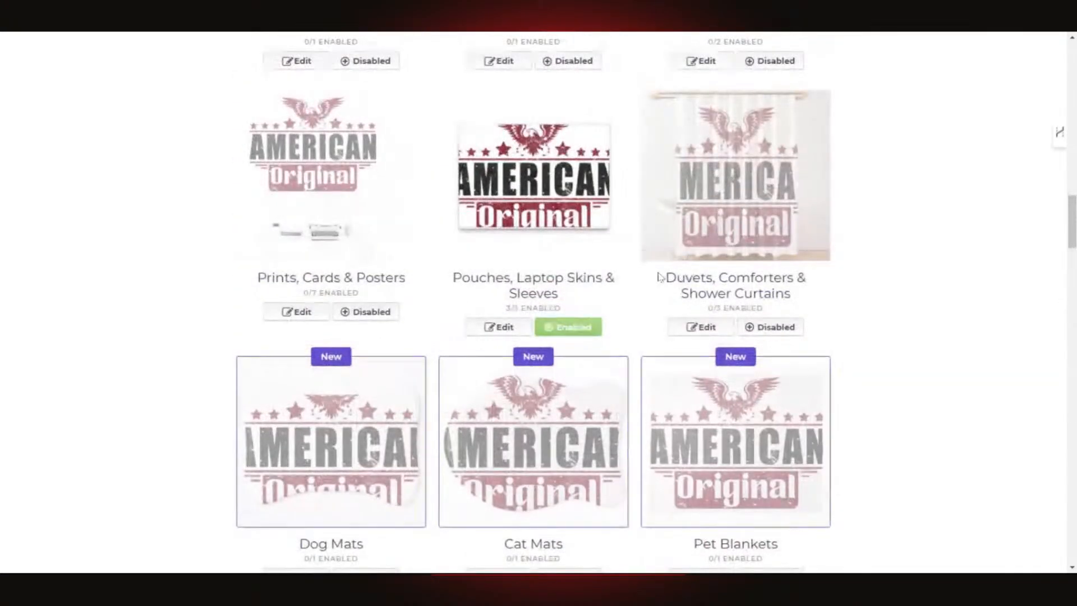
- Scale the design on Pouches, Laptop Skins & Sleeves down to 38%
left_click(511, 329)
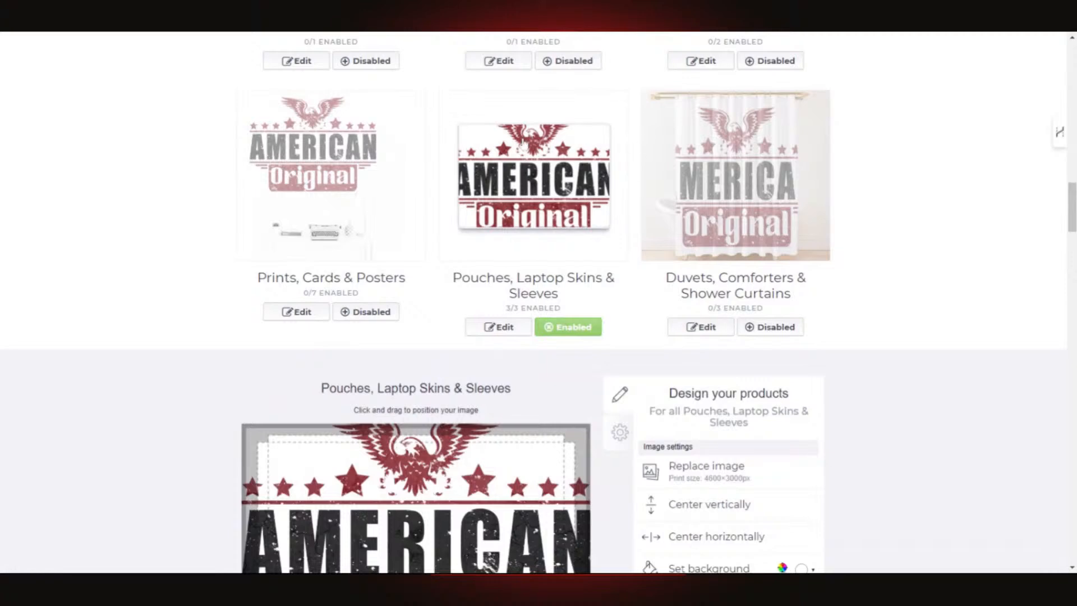
scroll(760, 378, "down", 5)
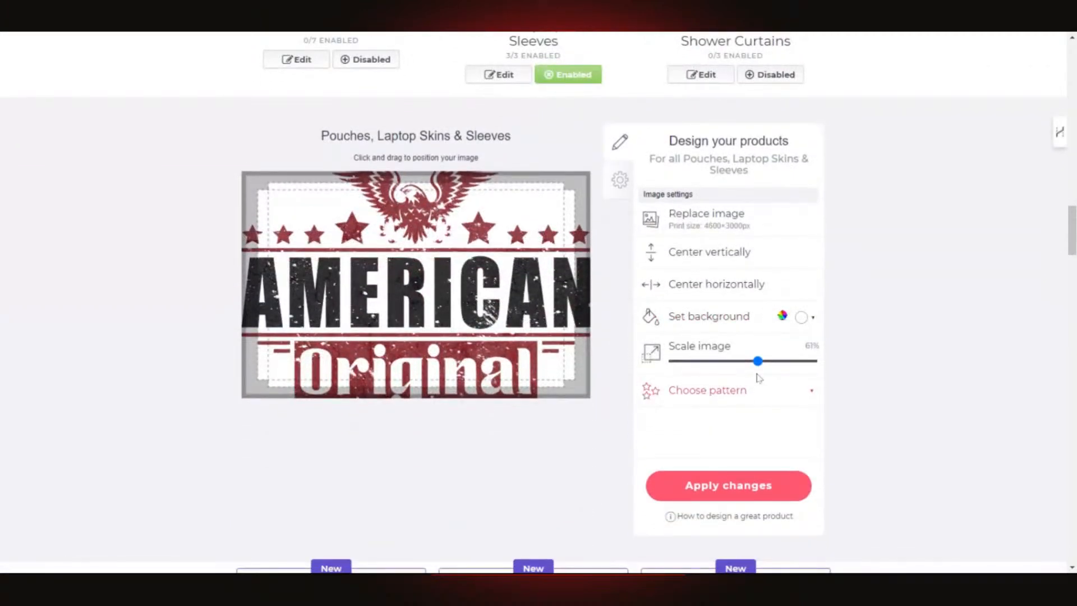
left_click_drag(758, 361, 729, 364)
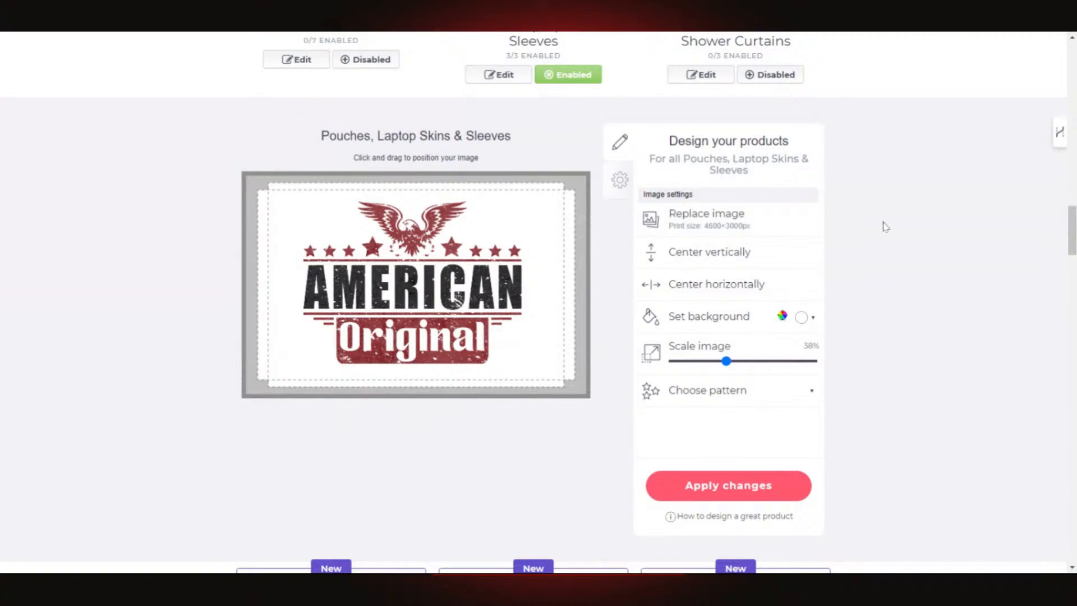
scroll(867, 320, "down", 4)
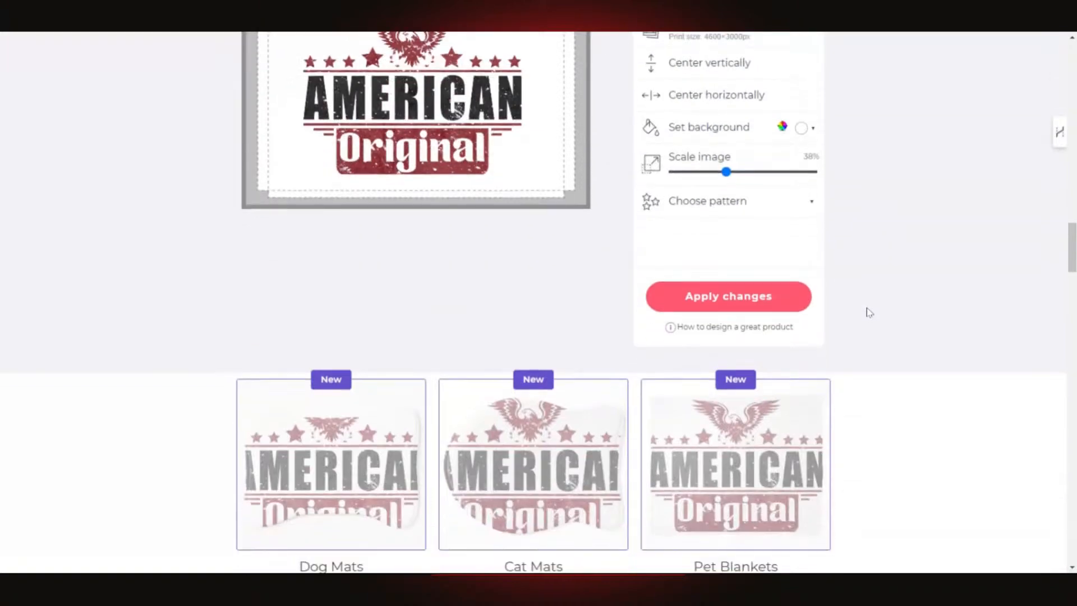
- Set the pouch background to turquoise #1ad6d5 and apply the changes
left_click(801, 129)
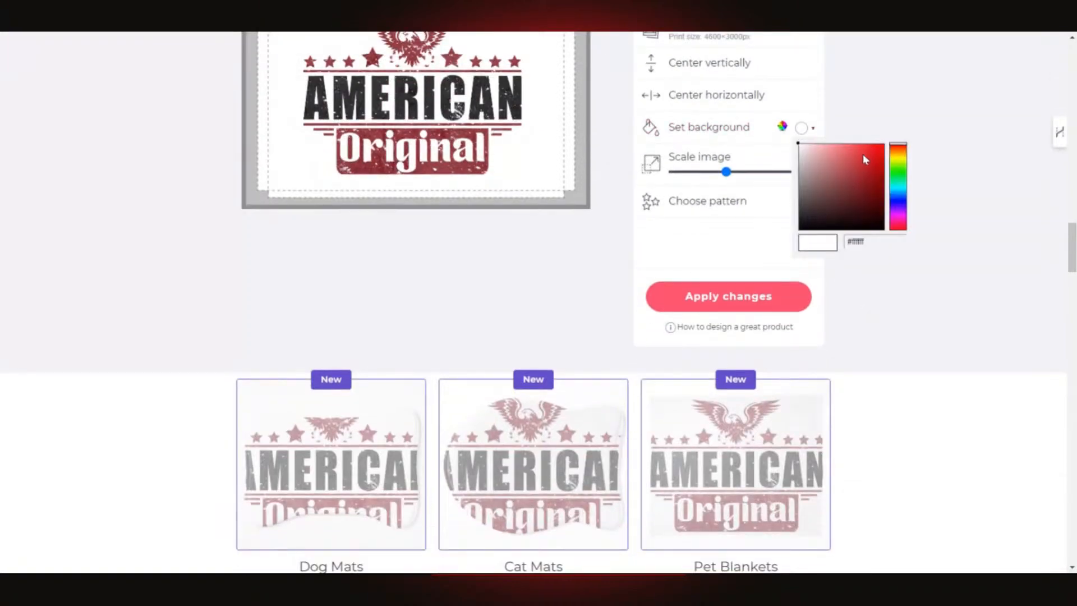
left_click(902, 157)
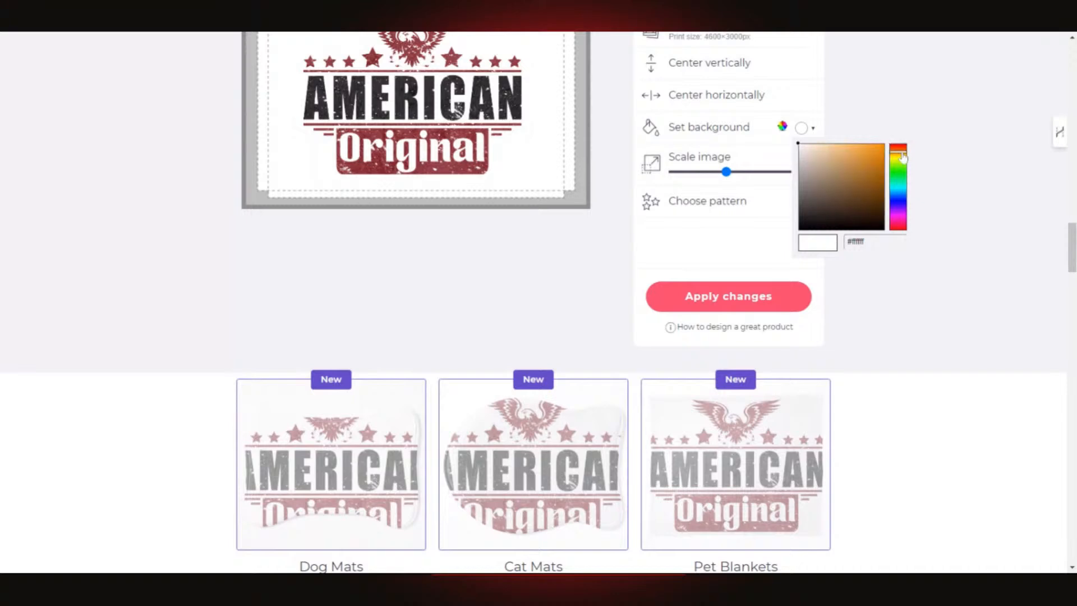
left_click(866, 161)
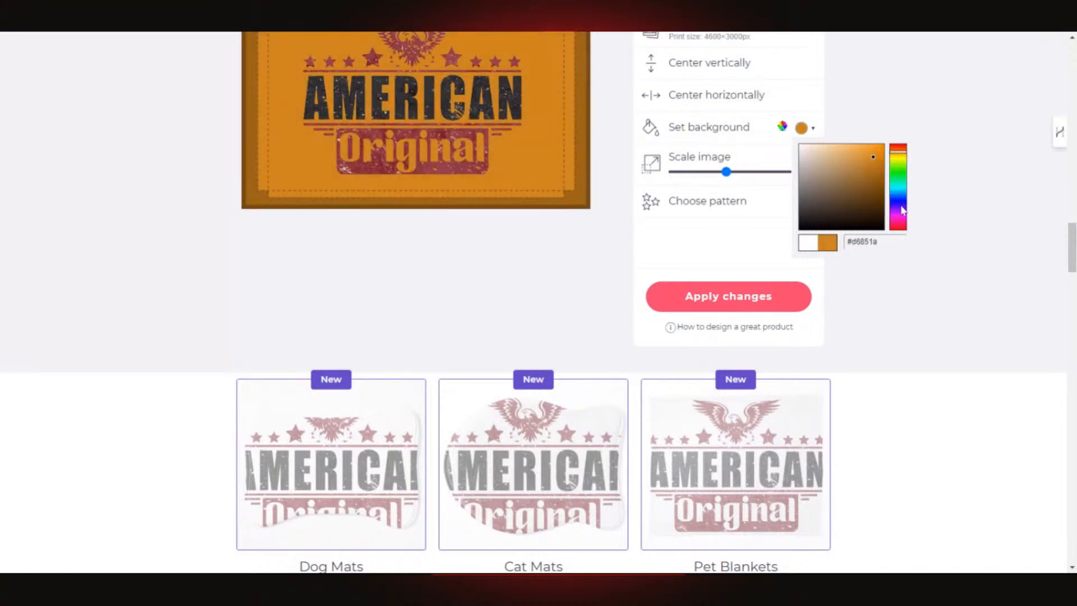
left_click(903, 207)
mouse_move(901, 210)
left_mouse_down()
mouse_move(900, 196)
mouse_move(901, 224)
mouse_move(902, 193)
left_mouse_up()
double_click(865, 242)
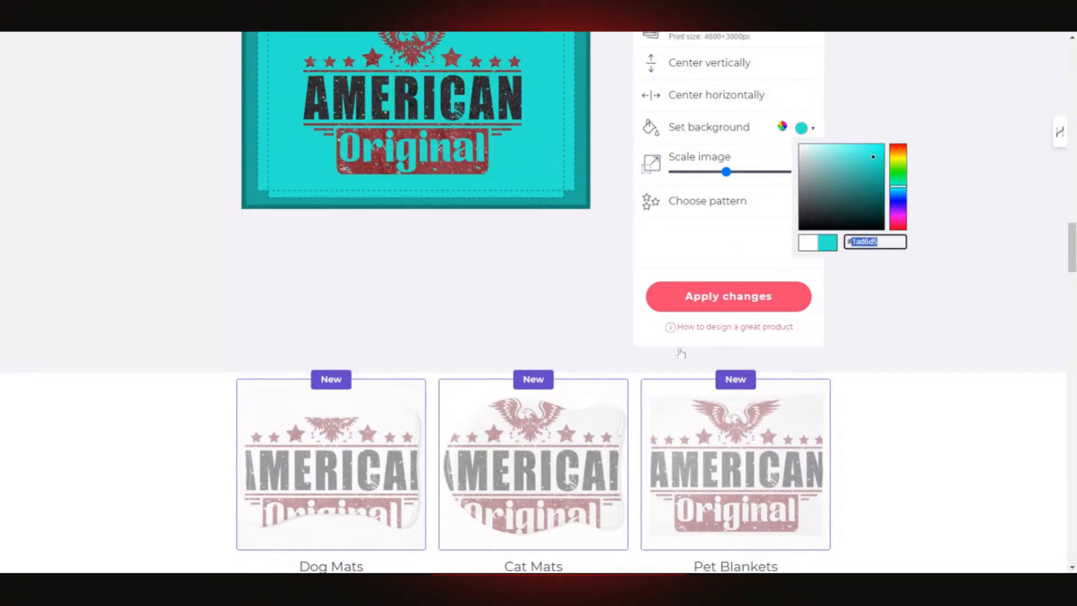
left_click(433, 274)
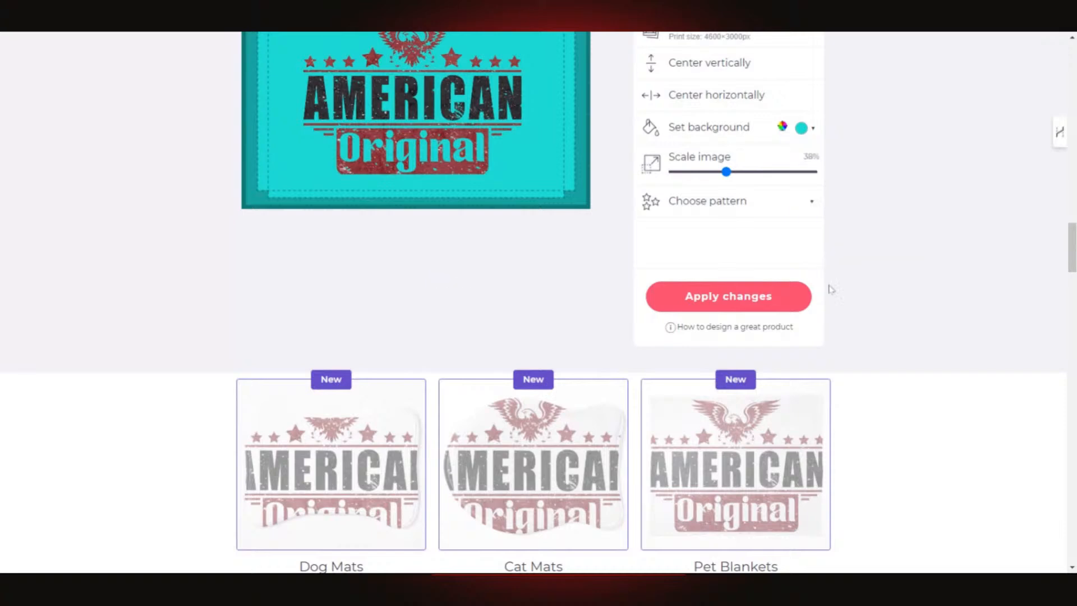
left_click(723, 302)
scroll(437, 327, "up", 3)
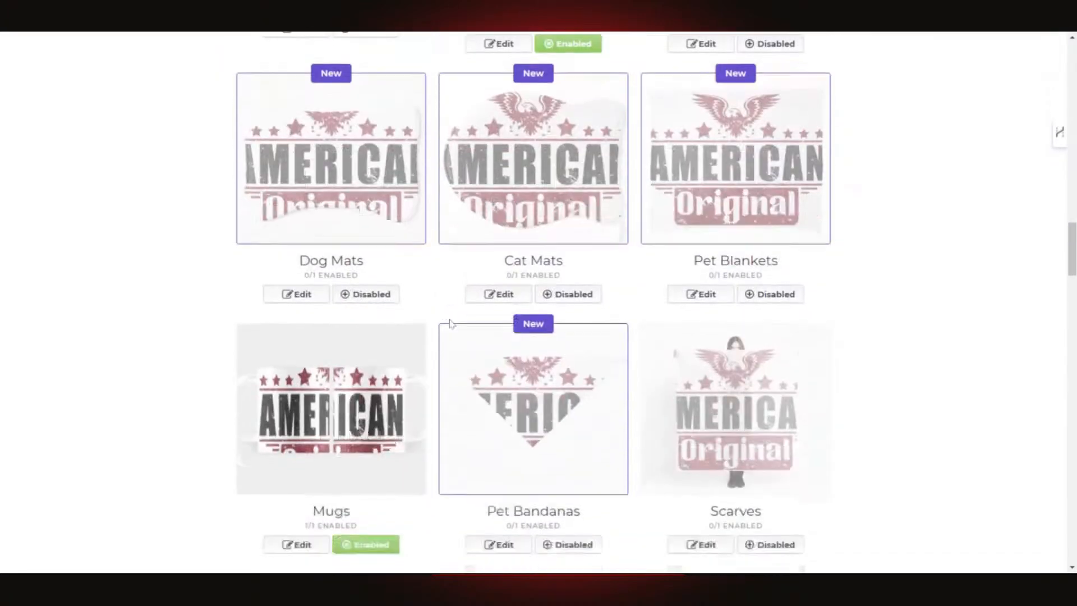
scroll(456, 322, "down", 5)
scroll(785, 247, "up", 8)
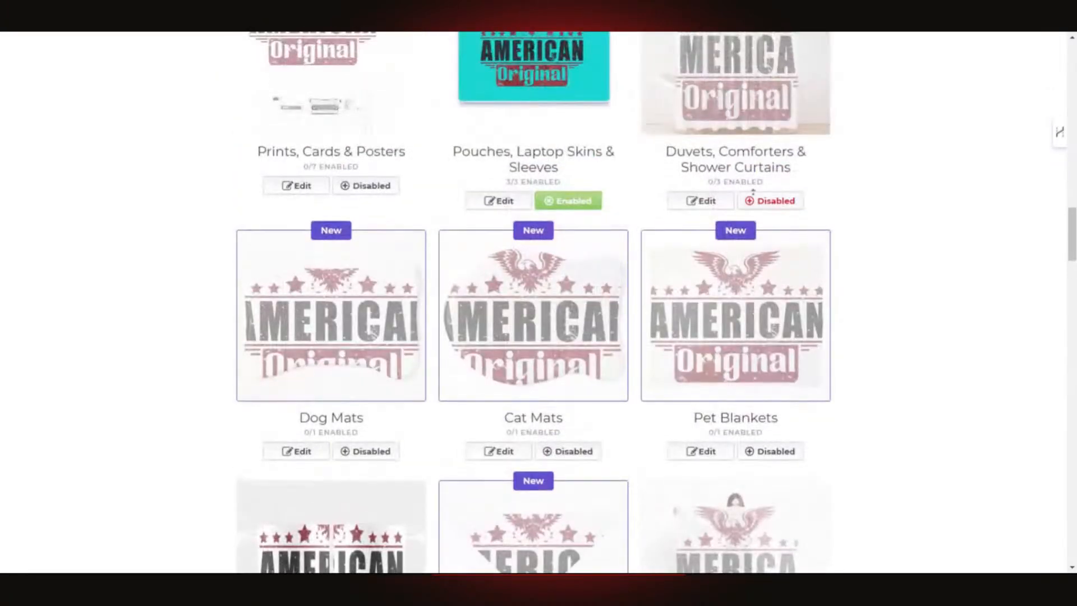
scroll(841, 208, "up", 2)
scroll(871, 190, "up", 1)
scroll(923, 183, "down", 8)
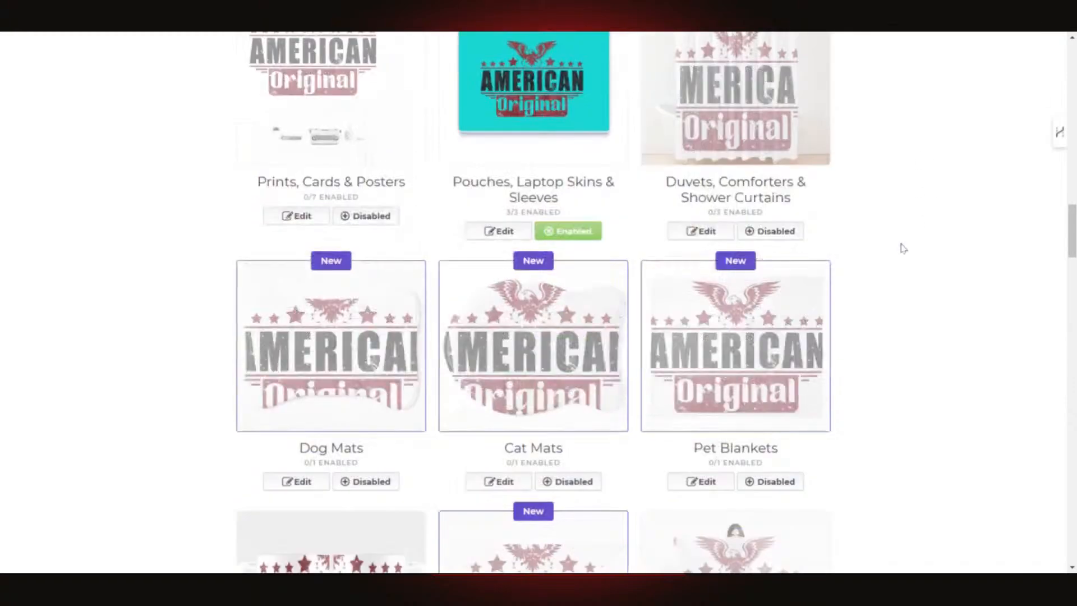
scroll(892, 252, "down", 2)
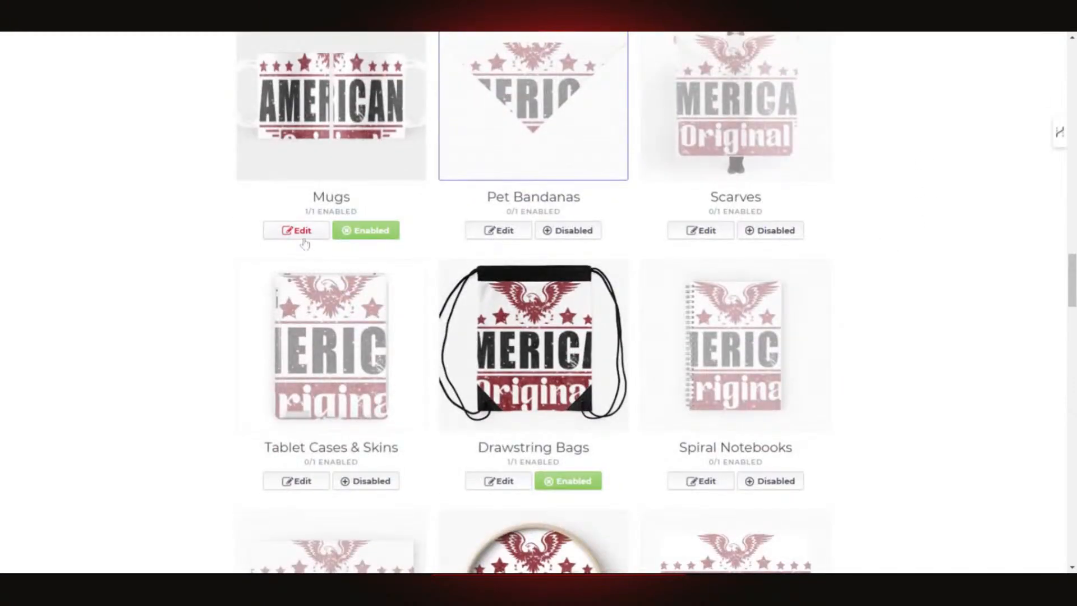
- Shrink the design on the Mugs product
left_click(315, 234)
scroll(542, 324, "down", 2)
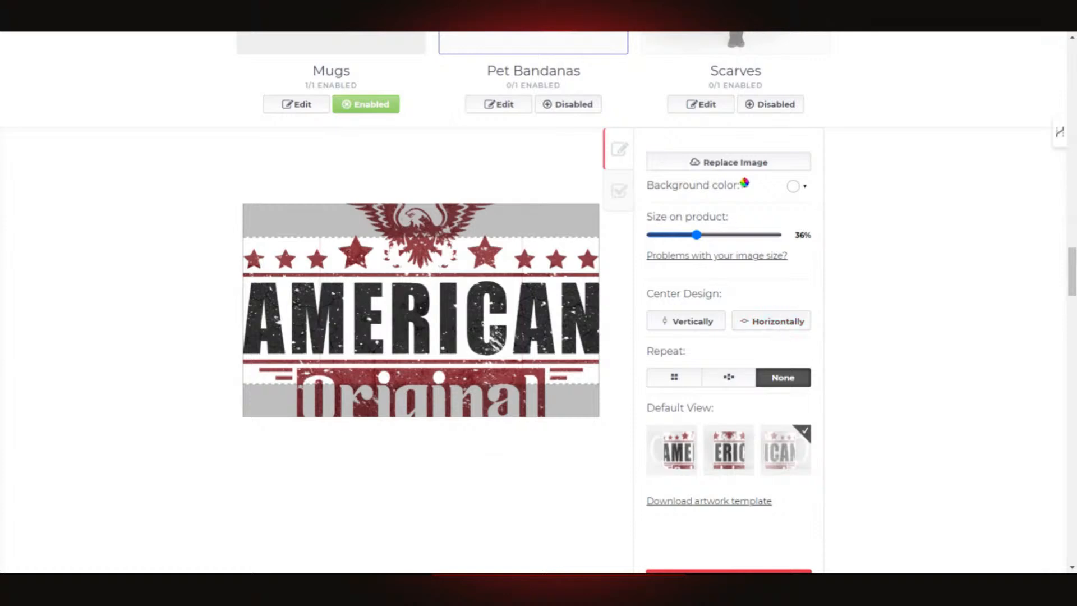
mouse_move(696, 236)
left_mouse_down()
mouse_move(677, 236)
mouse_move(680, 247)
left_mouse_up()
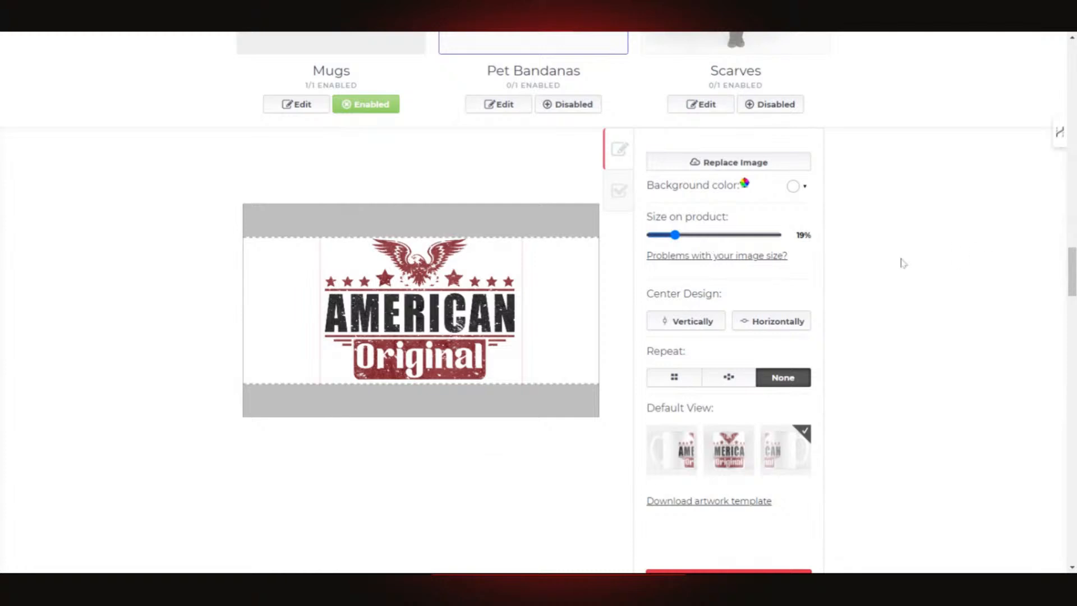
scroll(903, 264, "down", 2)
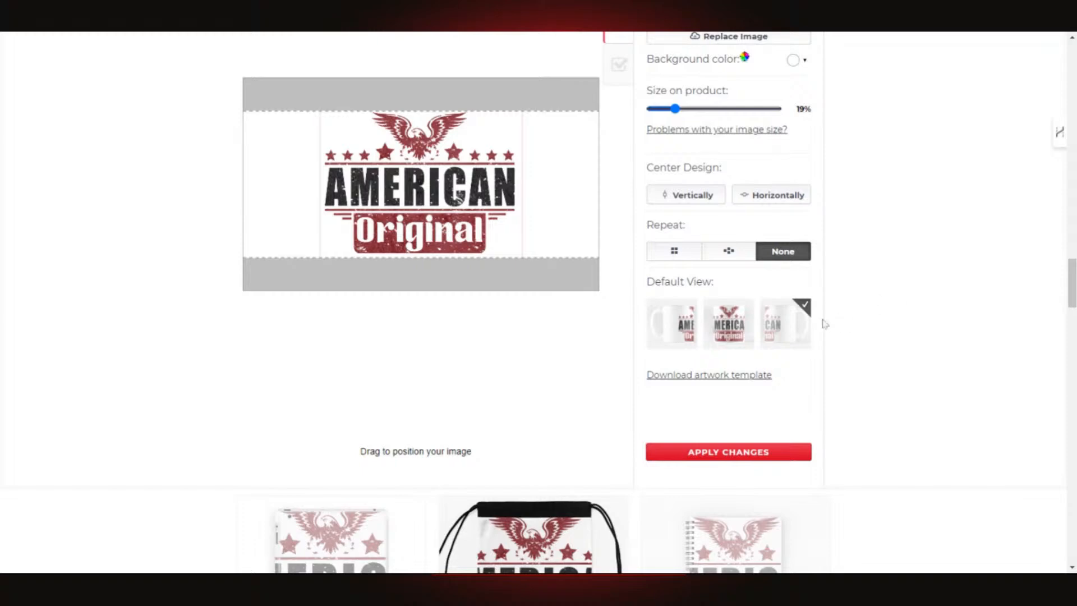
scroll(789, 331, "up", 1)
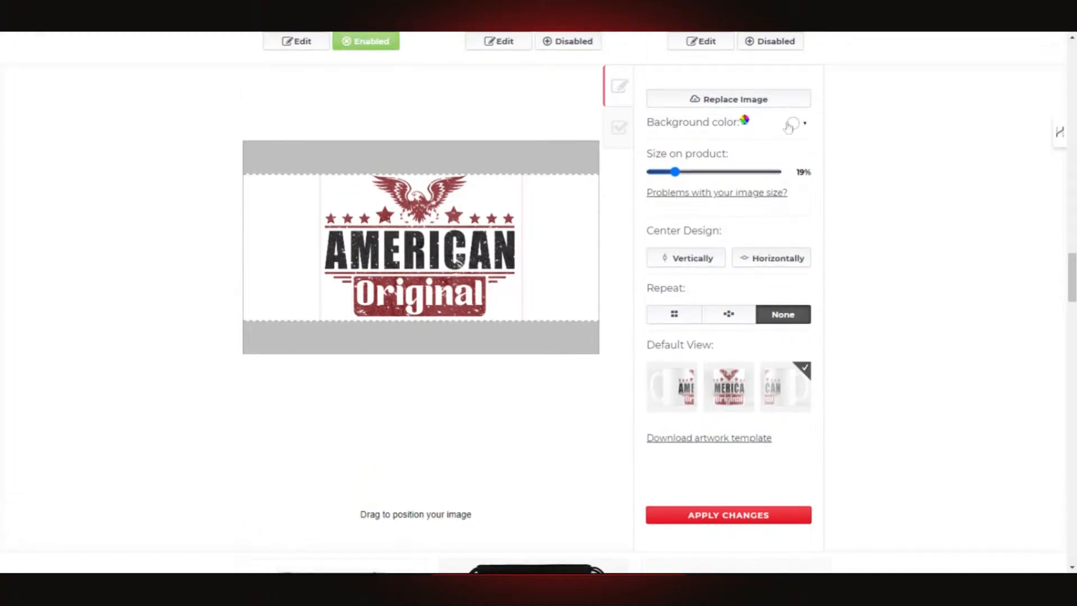
- Paste #1ad6d5 as the mug background colour and close the colour picker
left_click(795, 124)
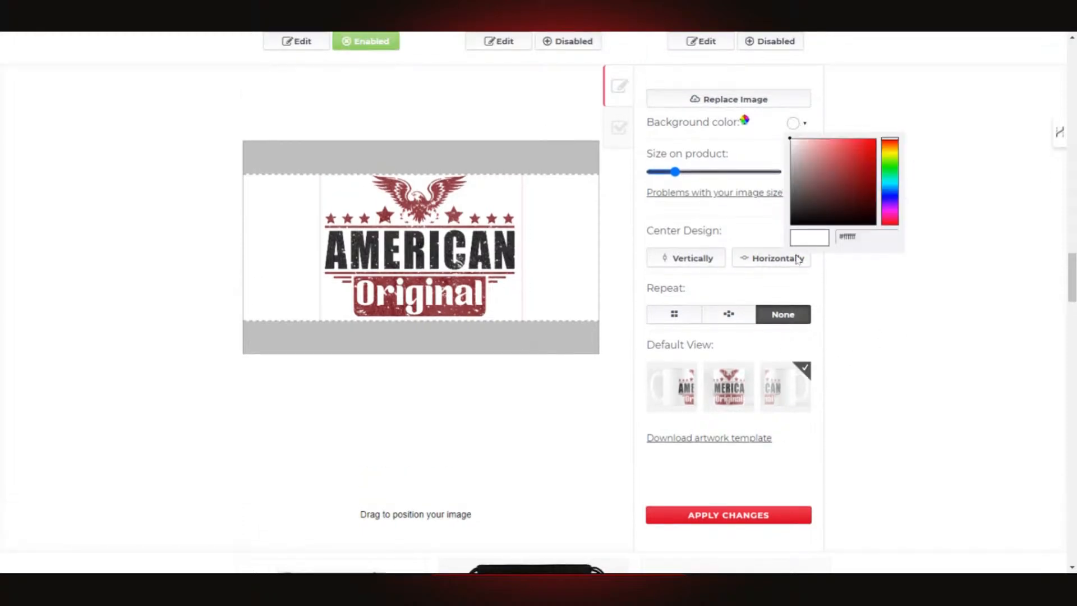
left_click(841, 237)
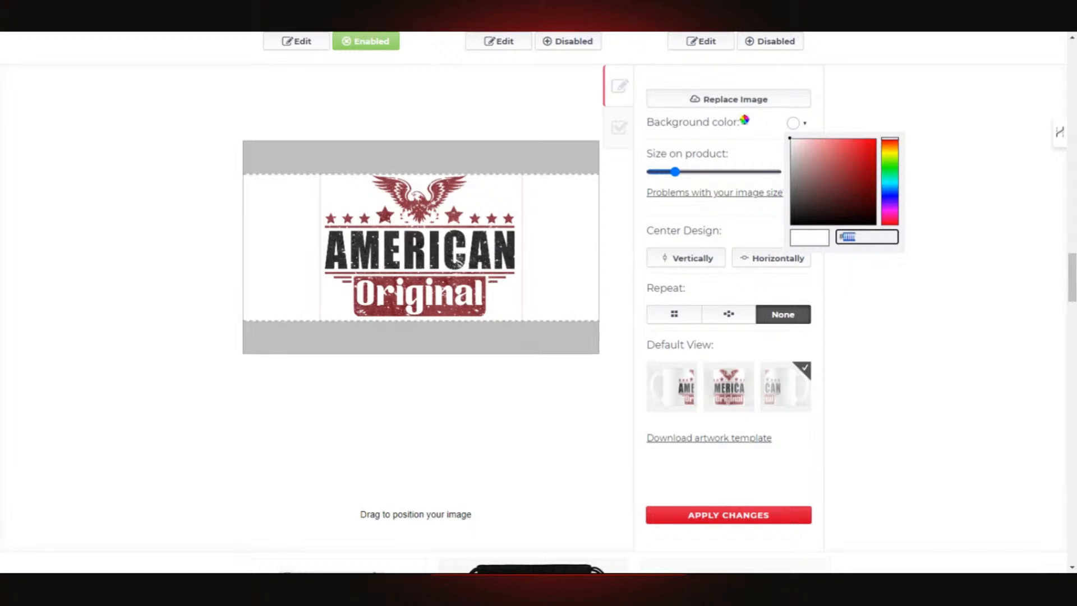
type("#1ad6d5")
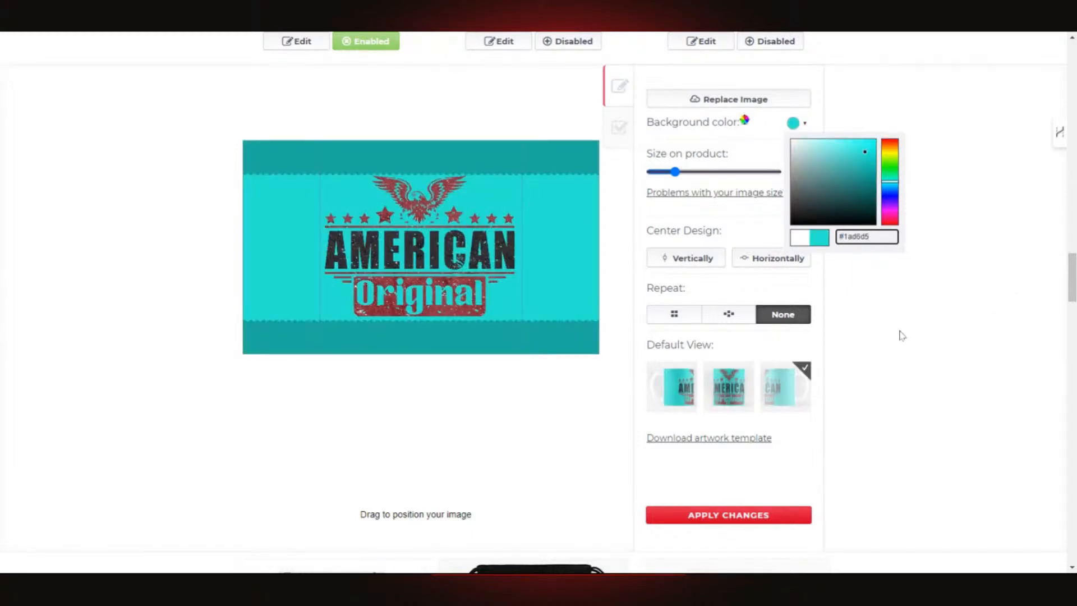
scroll(900, 333, "down", 1)
left_click(913, 255)
scroll(777, 317, "down", 1)
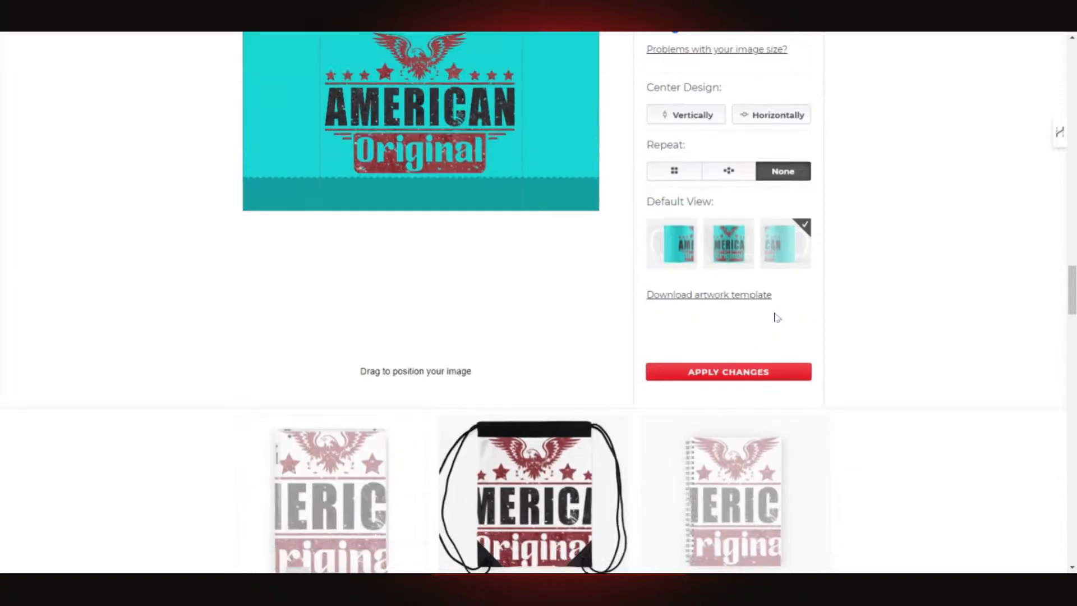
scroll(777, 318, "down", 4)
scroll(832, 310, "down", 5)
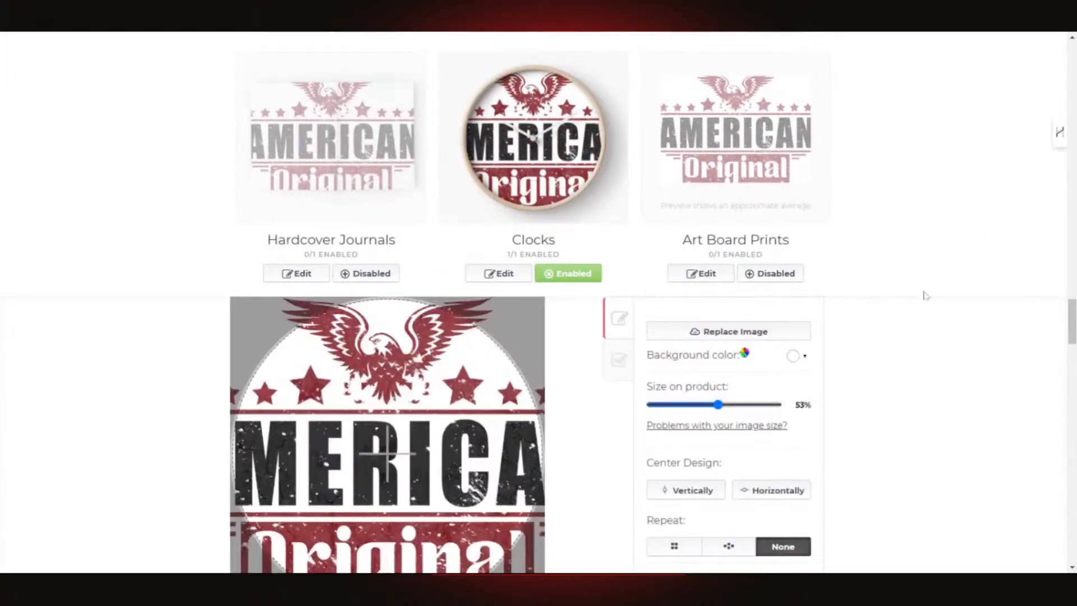
- Shrink the clock design to 35% using the size slider and arrow keys
scroll(993, 233, "down", 3)
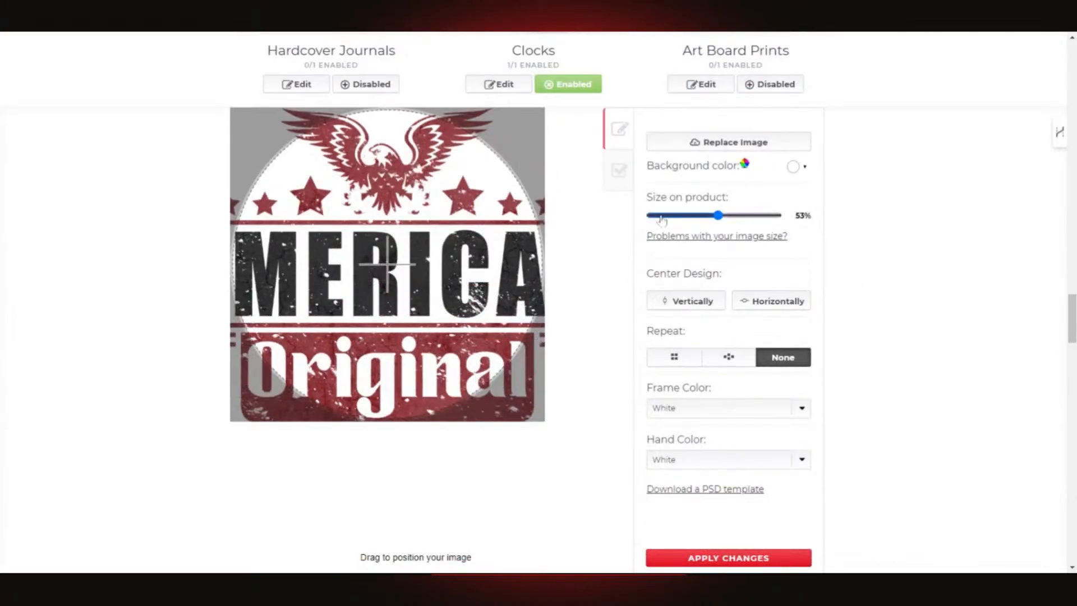
left_click_drag(719, 215, 699, 224)
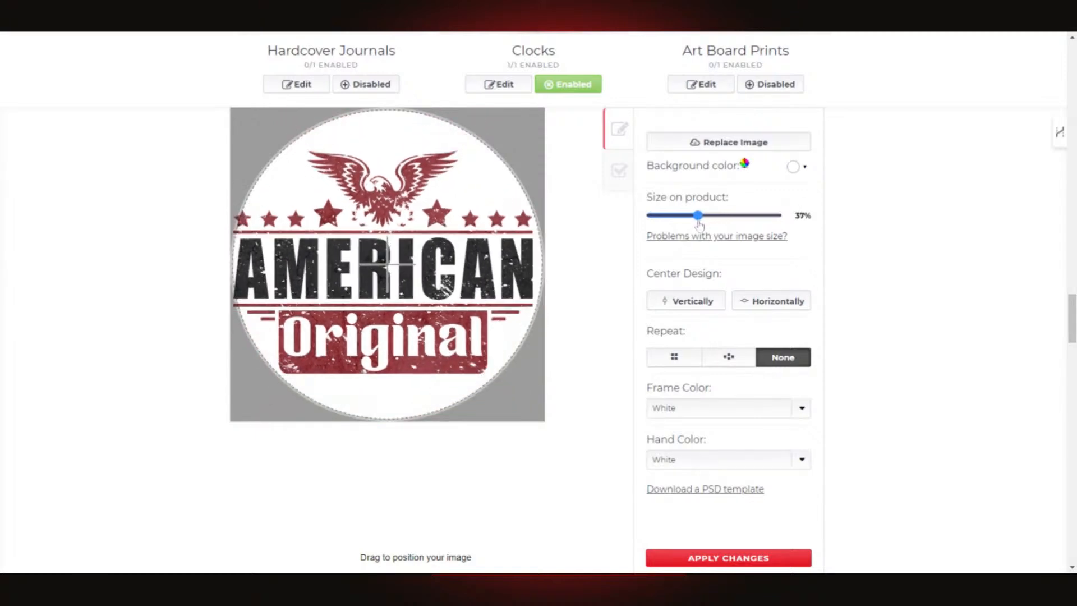
key("Left")
key("Left")
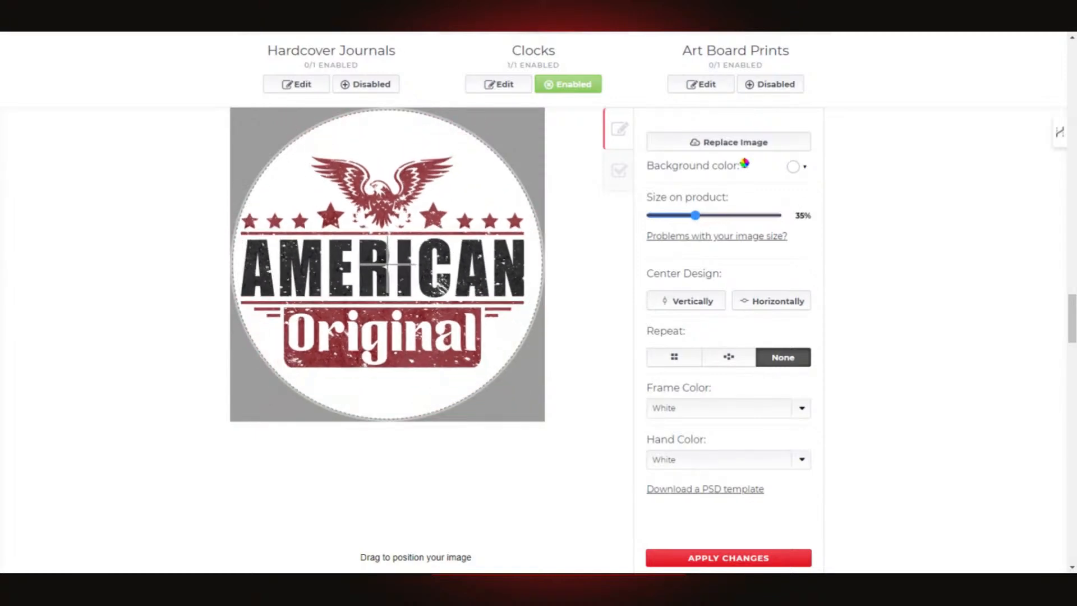
key("Right")
key("Right")
key("Right")
key("Right")
key("Left")
key("Left")
key("Left")
key("Left")
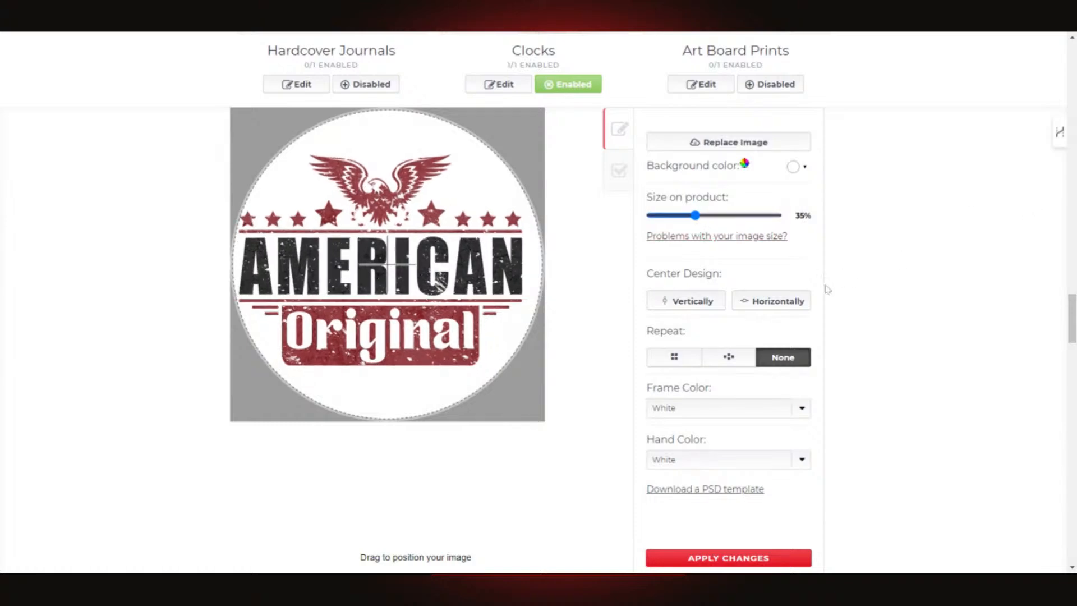
- Give the clock a black frame and red hands, then apply the changes
scroll(829, 287, "down", 1)
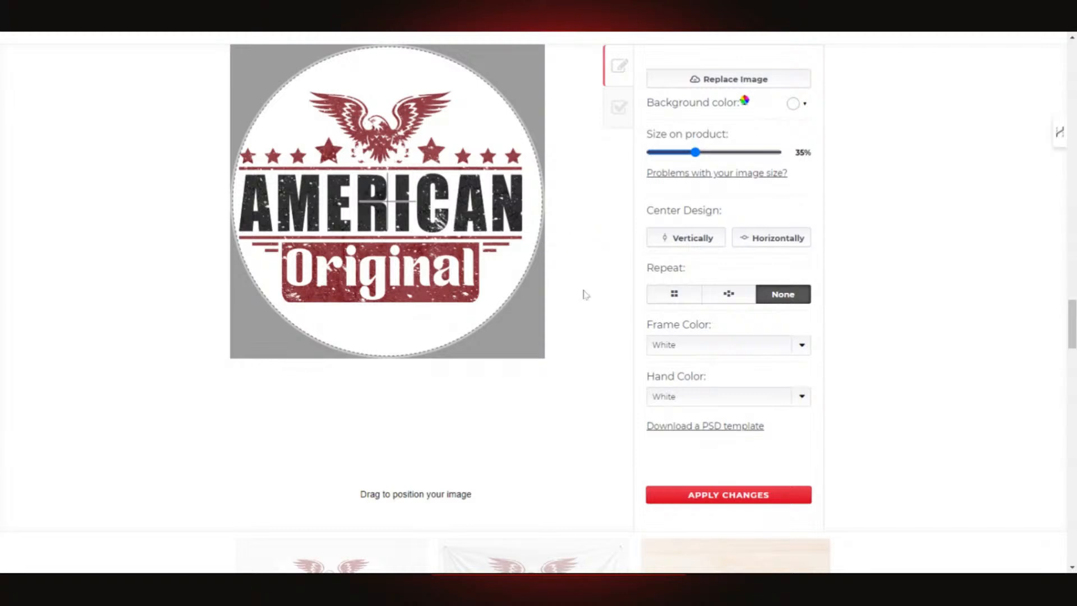
left_click(803, 351)
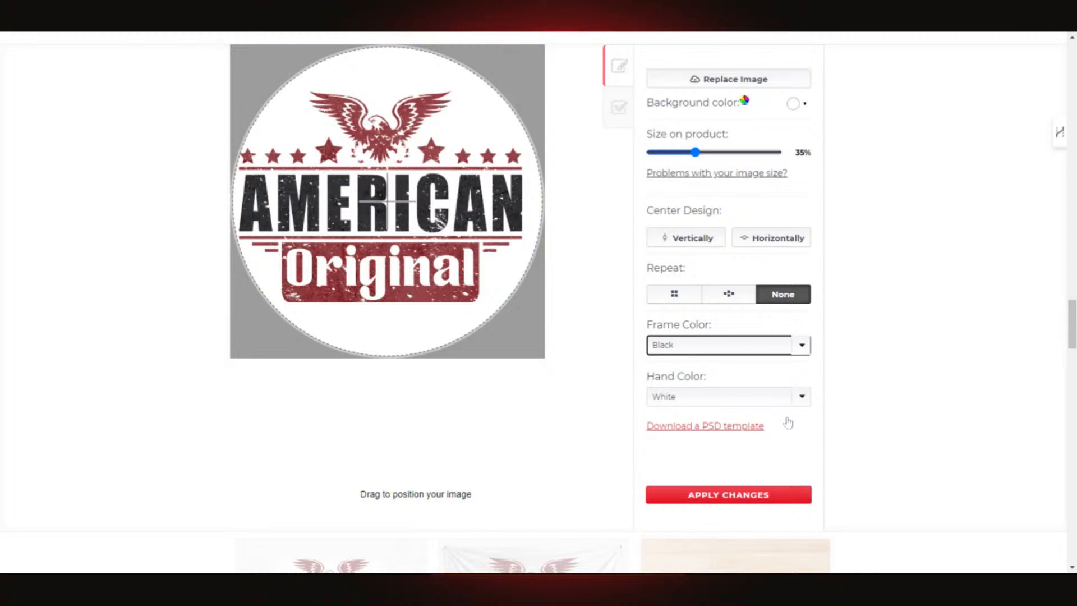
left_click(803, 402)
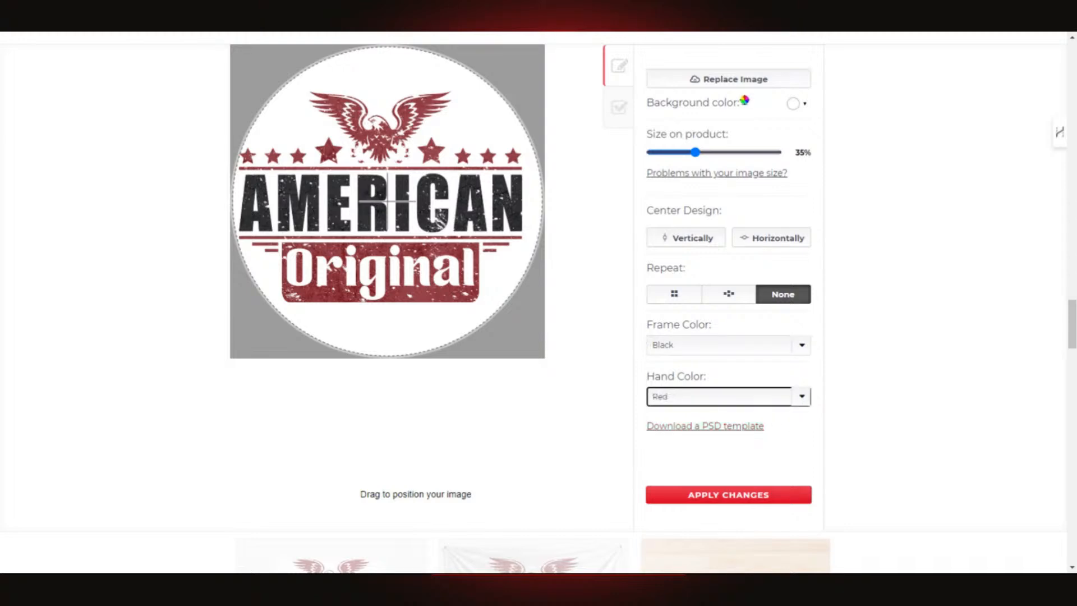
scroll(795, 440, "down", 1)
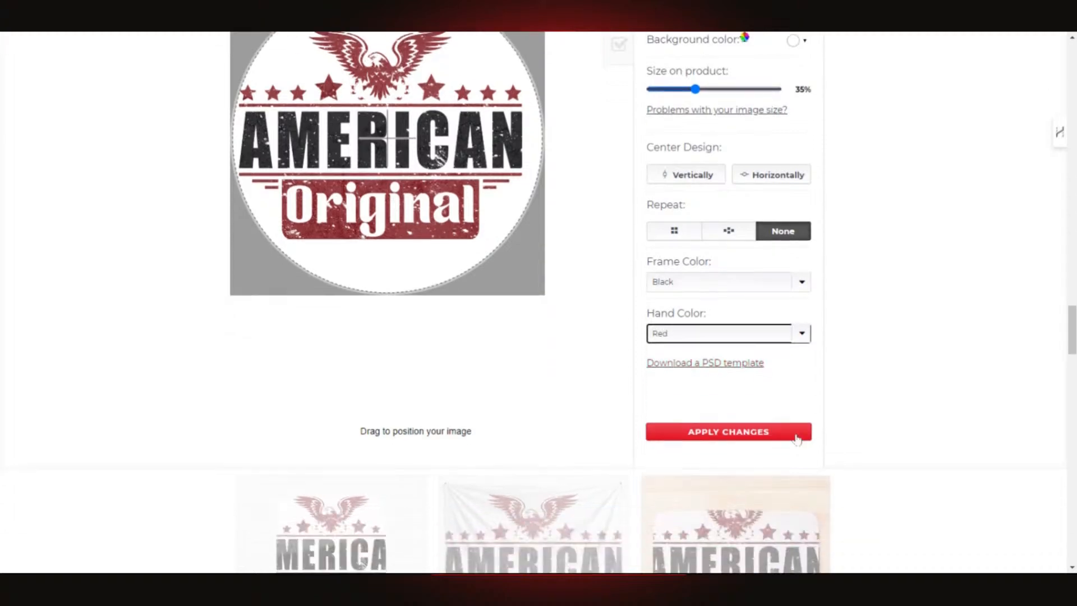
scroll(796, 435, "down", 3)
scroll(752, 270, "up", 1)
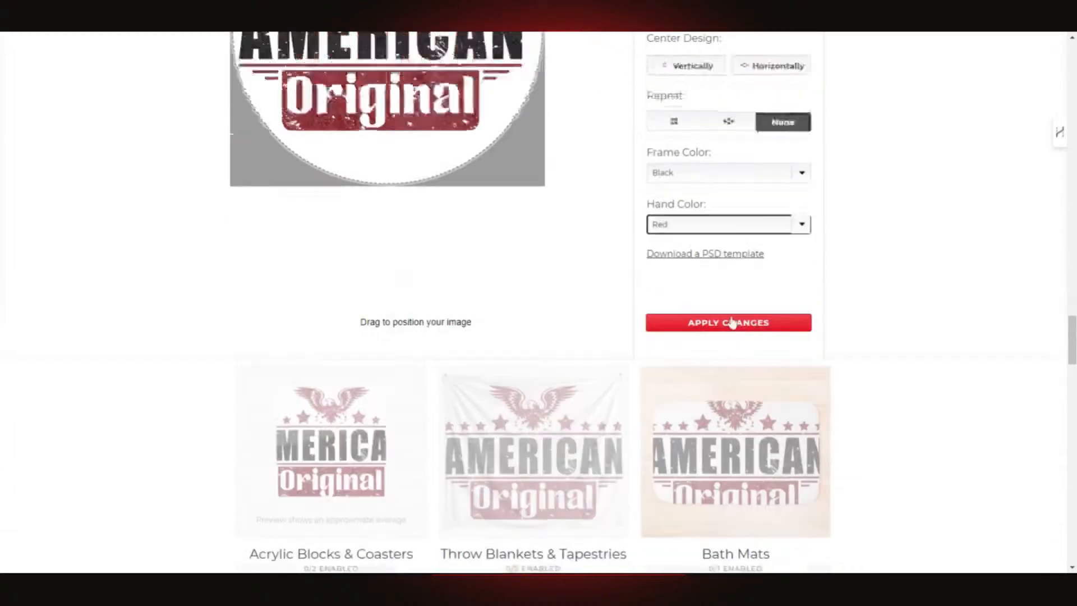
scroll(754, 414, "up", 2)
left_click(737, 431)
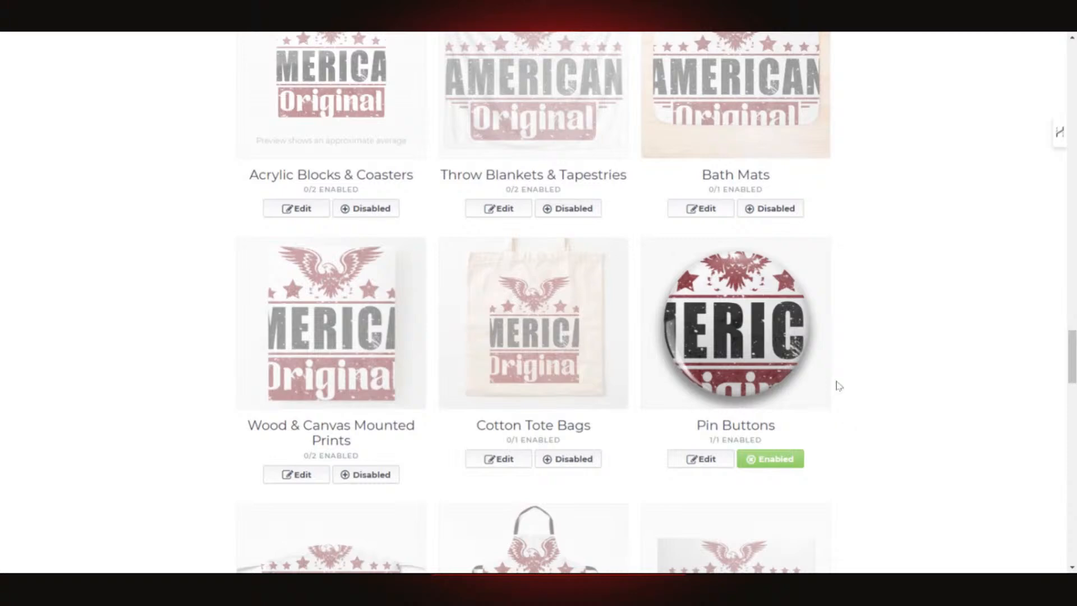
- Review the saved clock design in its editor, then move on to Pin Buttons
scroll(838, 385, "up", 5)
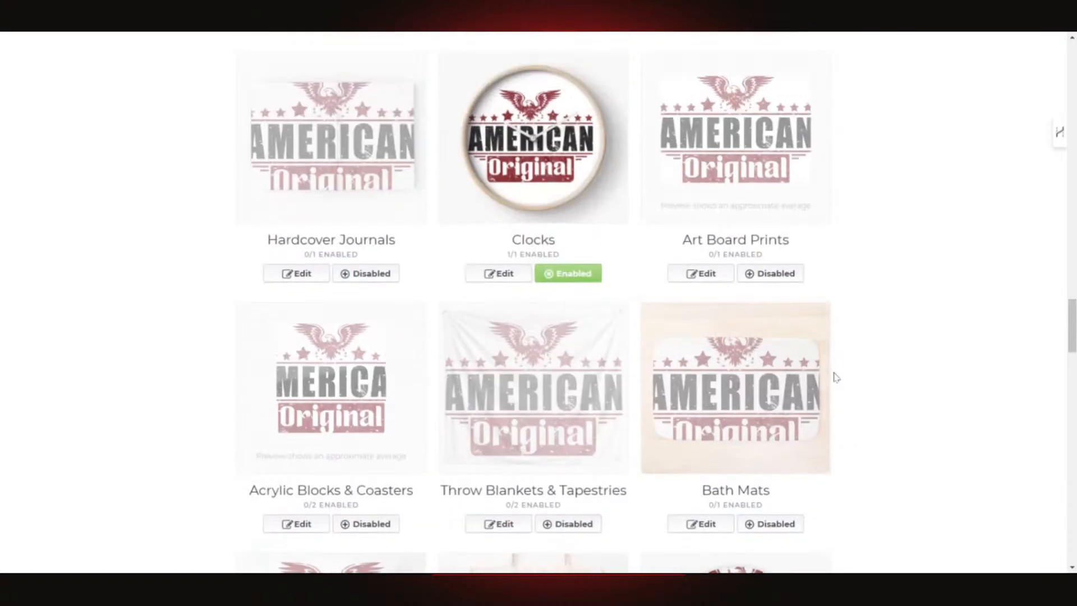
left_click(575, 155)
scroll(567, 294, "down", 8)
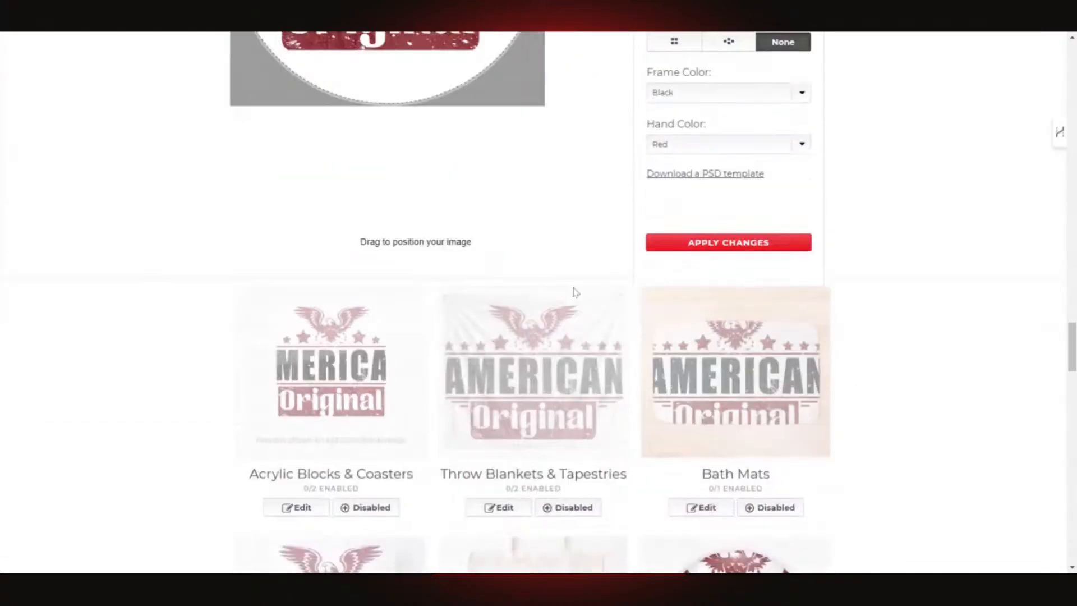
scroll(858, 242, "up", 6)
scroll(887, 289, "up", 1)
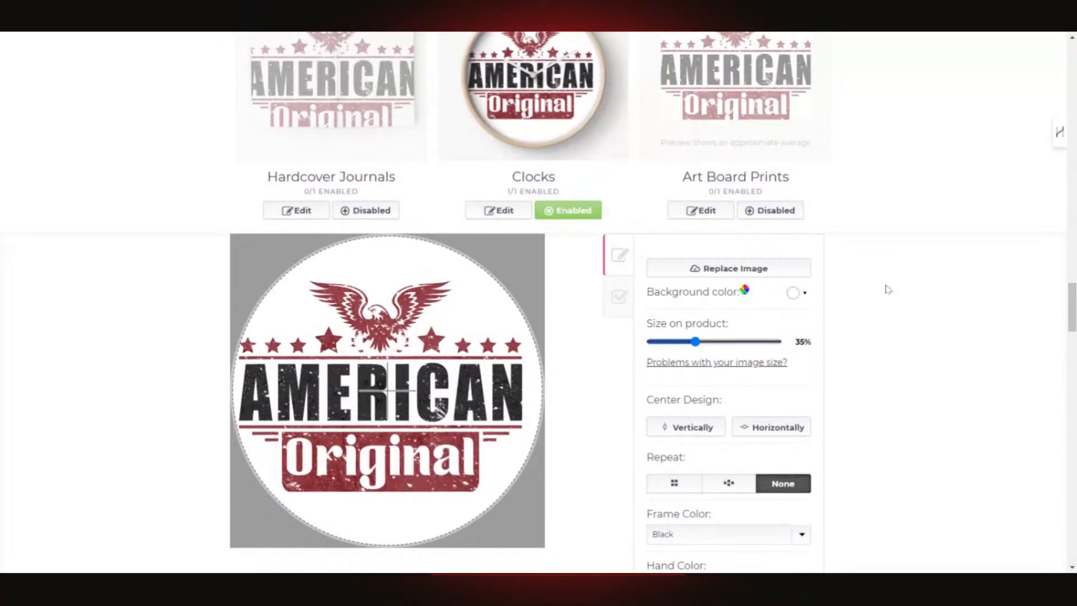
scroll(886, 289, "up", 1)
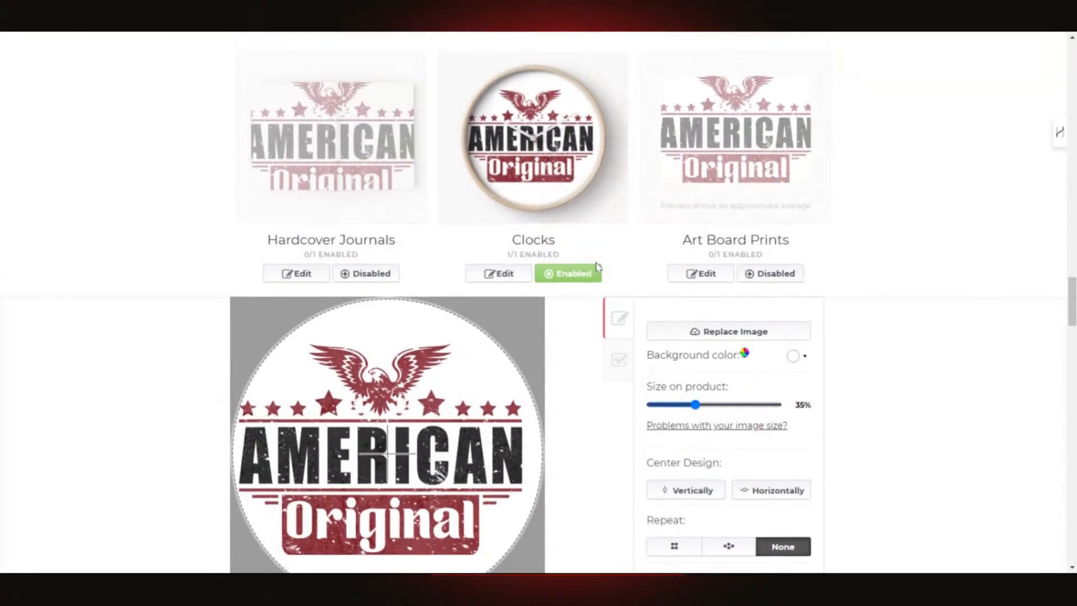
scroll(555, 298, "down", 6)
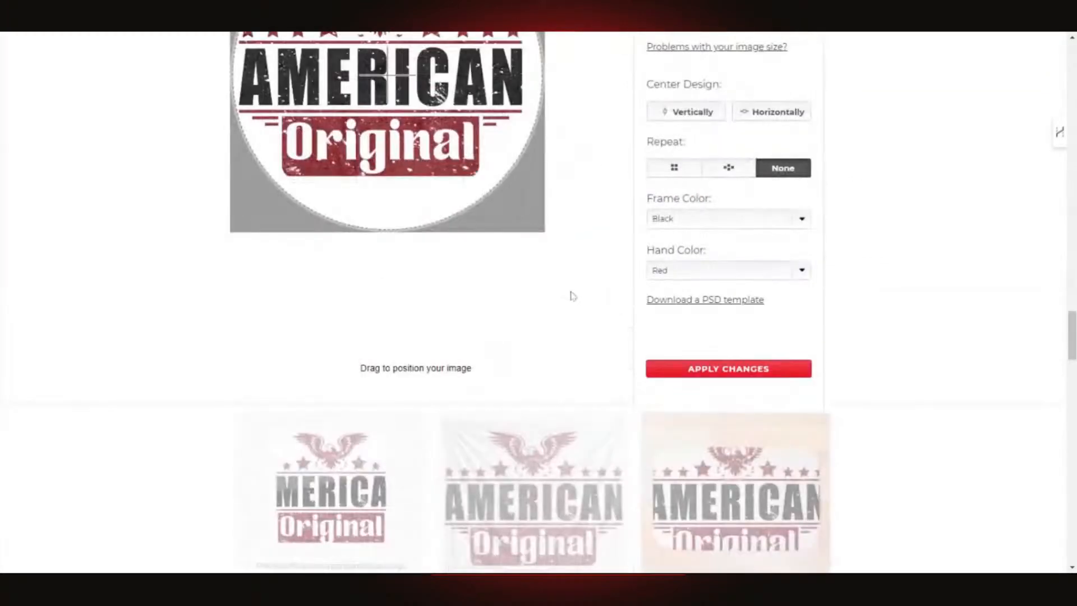
scroll(518, 149, "up", 4)
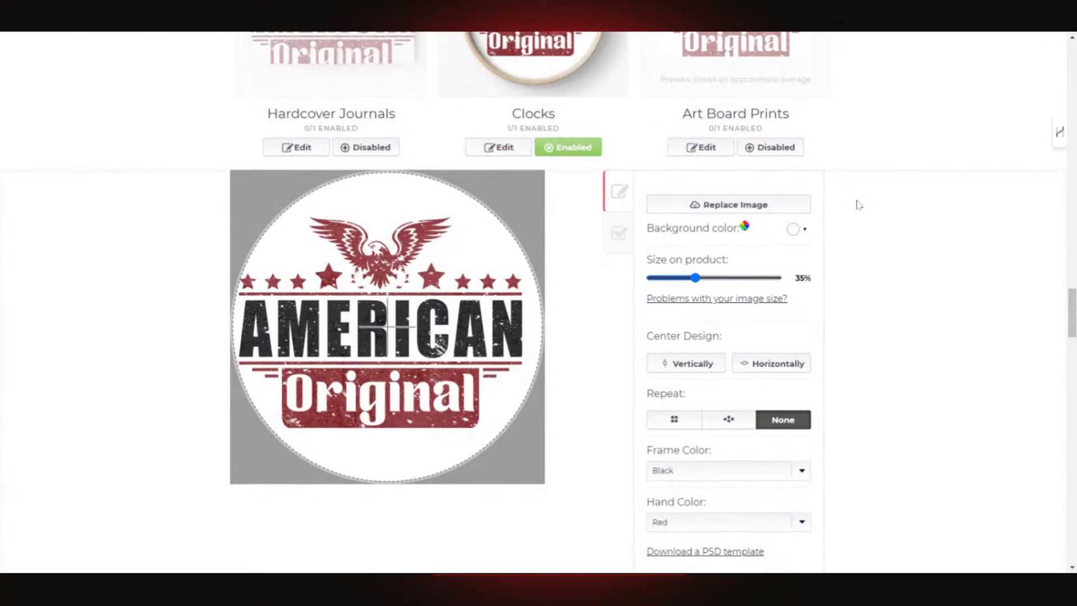
left_click(503, 149)
scroll(892, 282, "down", 4)
left_click(765, 268)
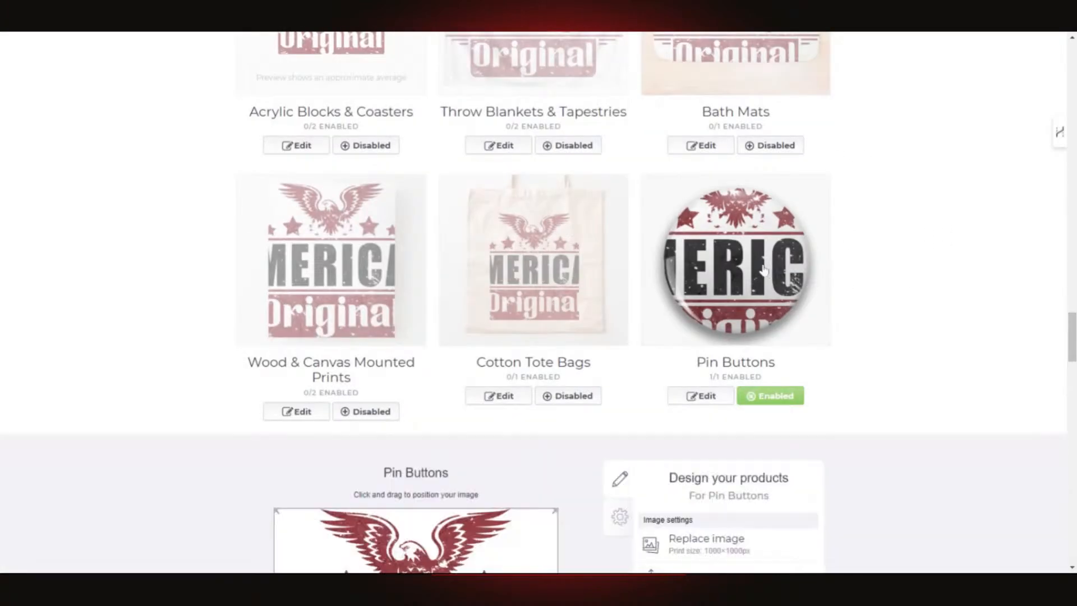
- Scale the pin button design to 13% so all of AMERICAN fits
left_click(693, 396)
scroll(889, 269, "down", 5)
scroll(889, 268, "up", 4)
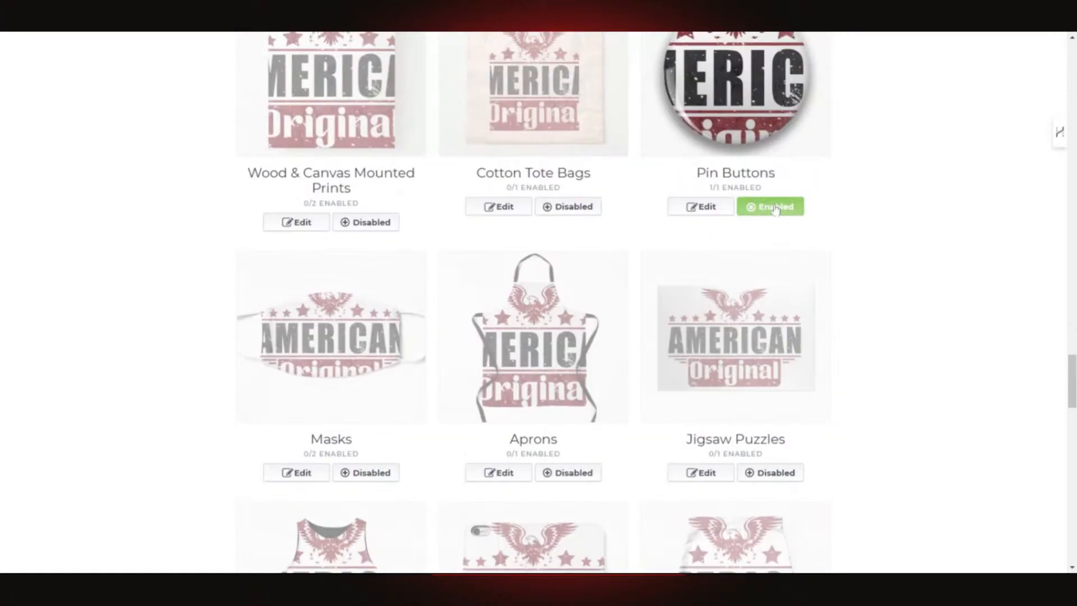
left_click(713, 332)
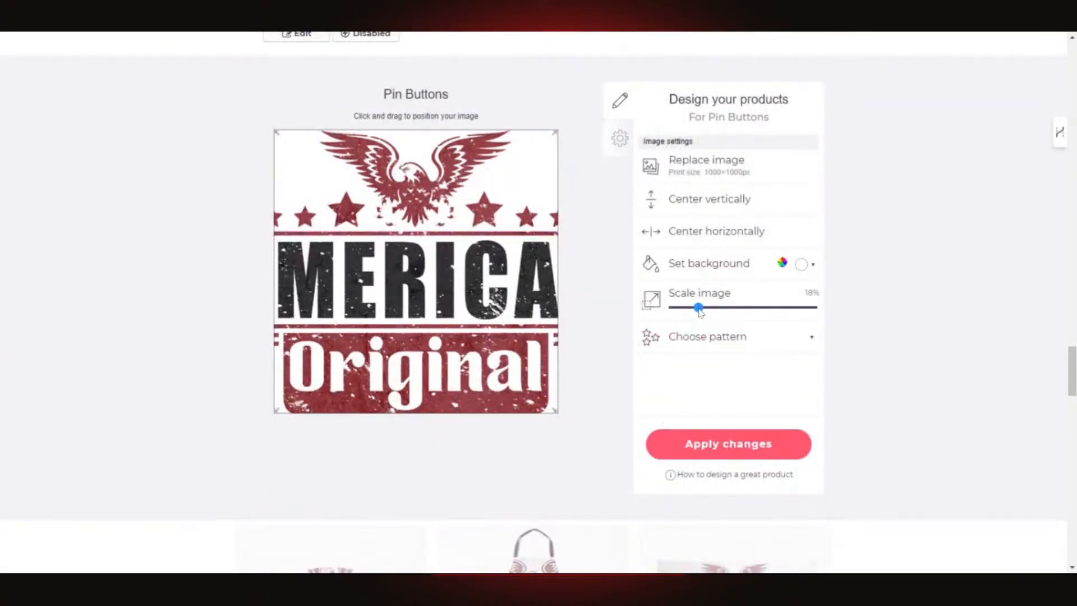
left_click_drag(700, 312, 694, 314)
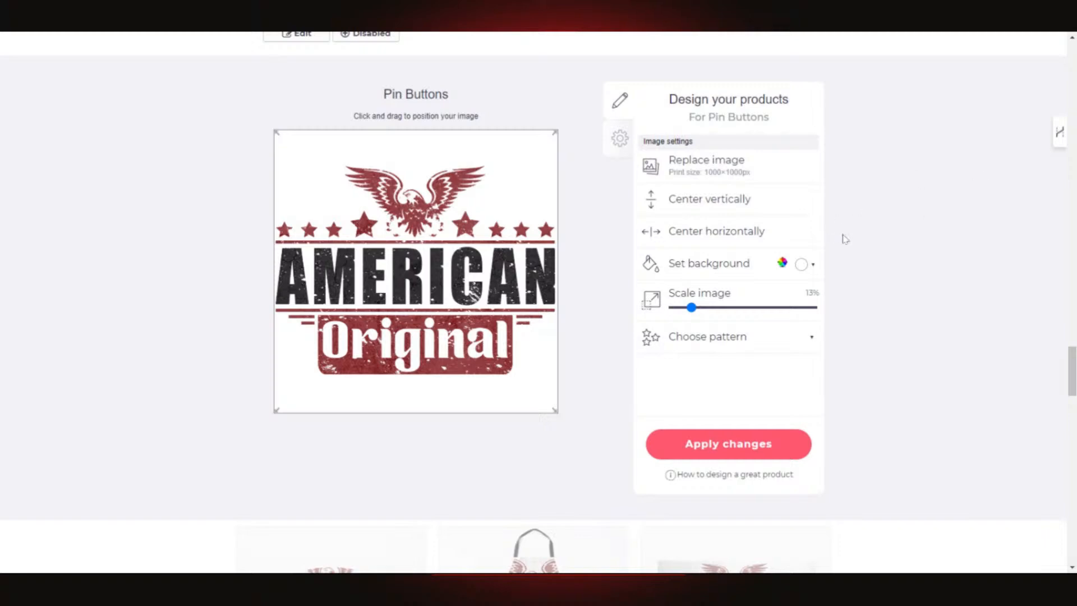
- Give the pin button a bright blue #0031ff background and apply the changes
left_click(814, 266)
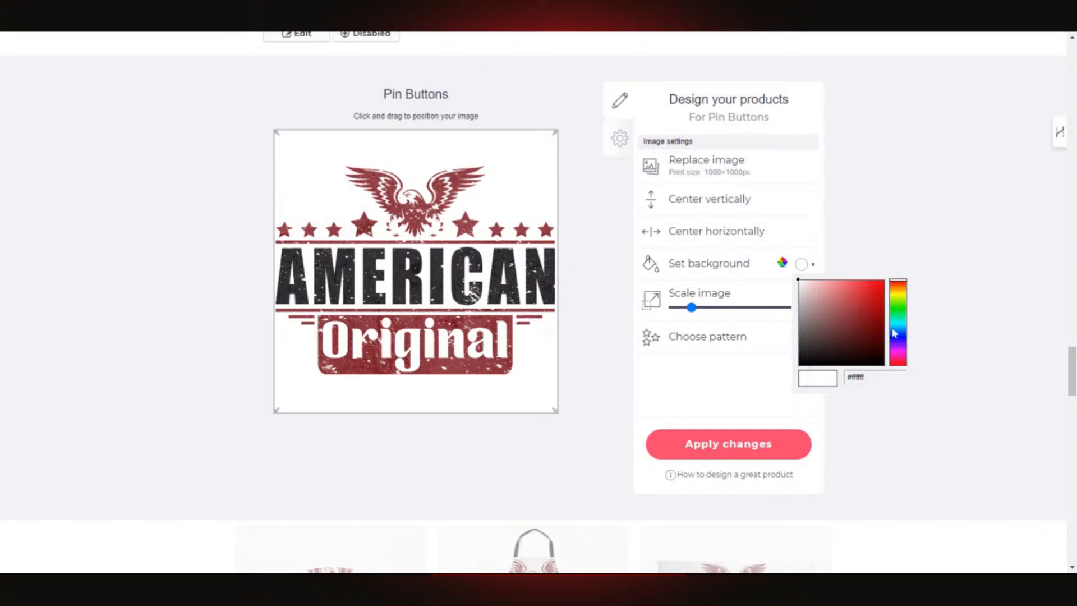
left_click(899, 364)
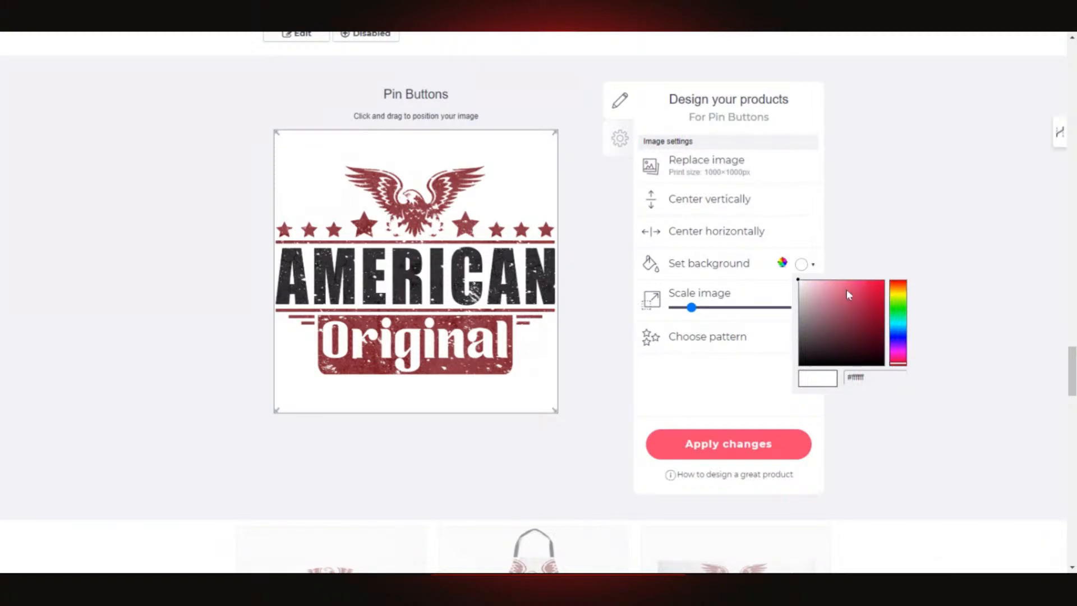
left_click_drag(848, 295, 901, 282)
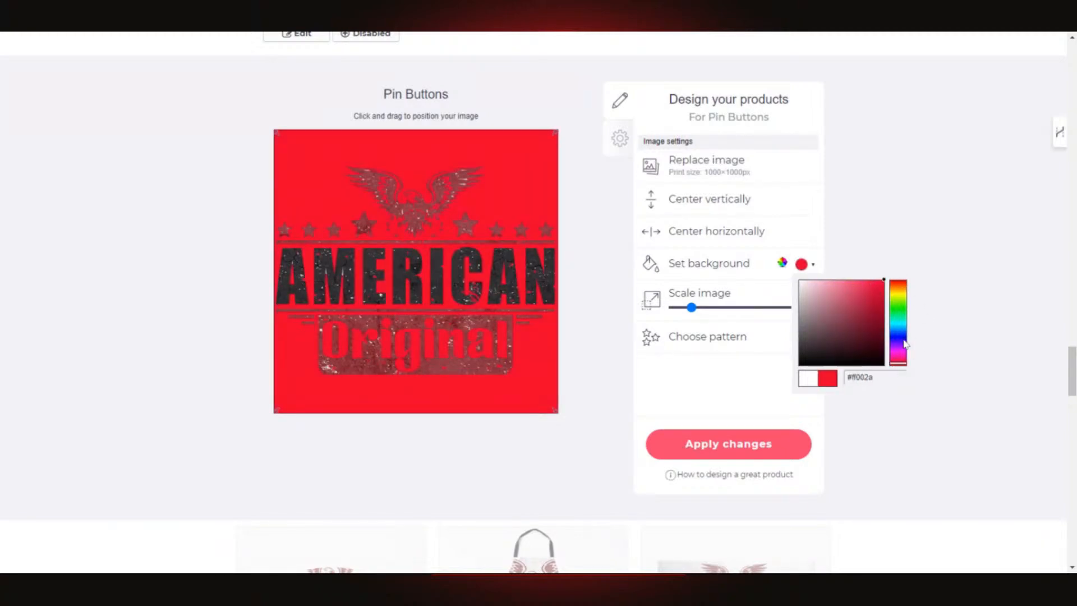
left_click(899, 336)
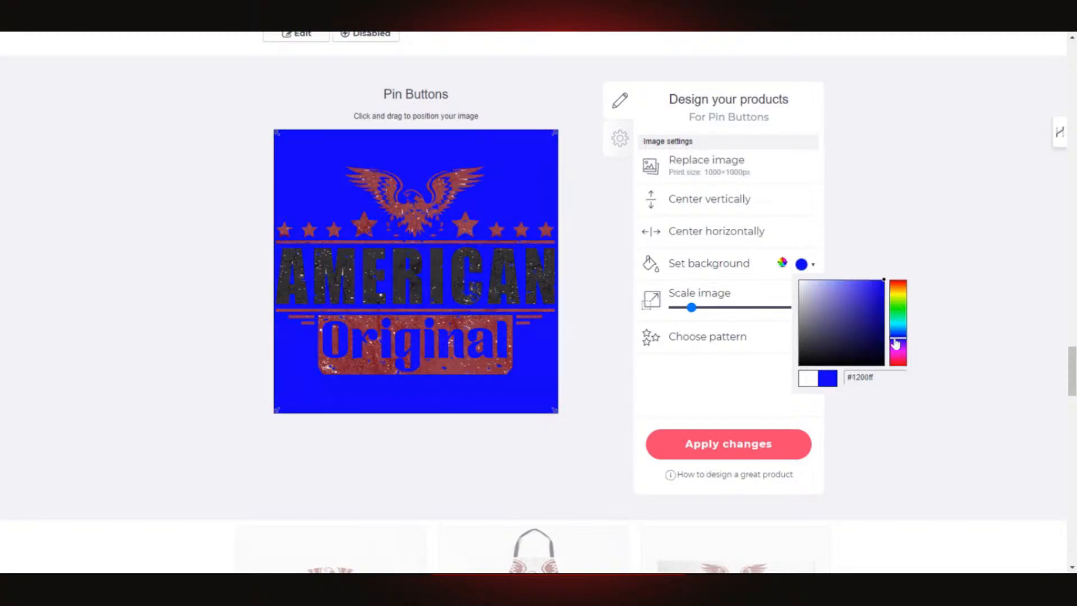
mouse_move(896, 342)
left_mouse_down()
mouse_move(897, 330)
mouse_move(897, 340)
left_mouse_up()
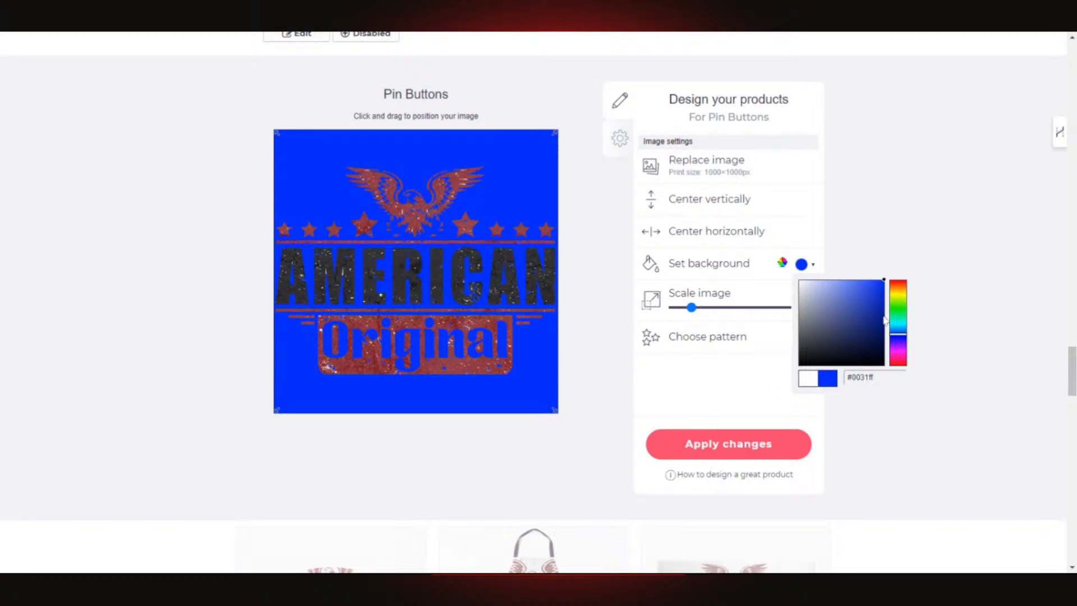
left_click(720, 445)
scroll(808, 409, "up", 2)
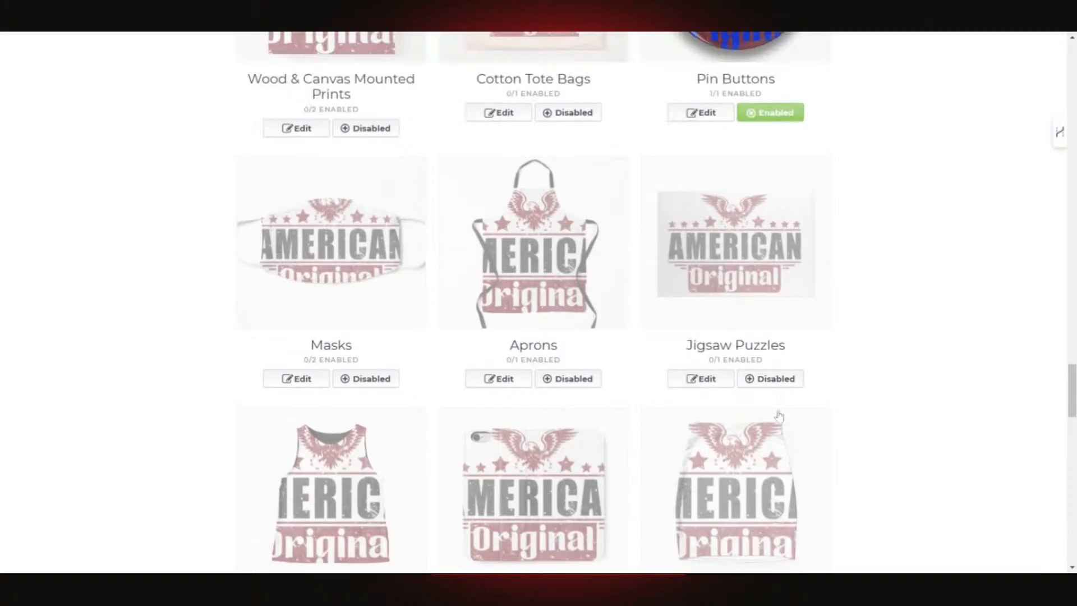
- Rescale the blue pin button design to about 10% and apply it
scroll(786, 410, "up", 7)
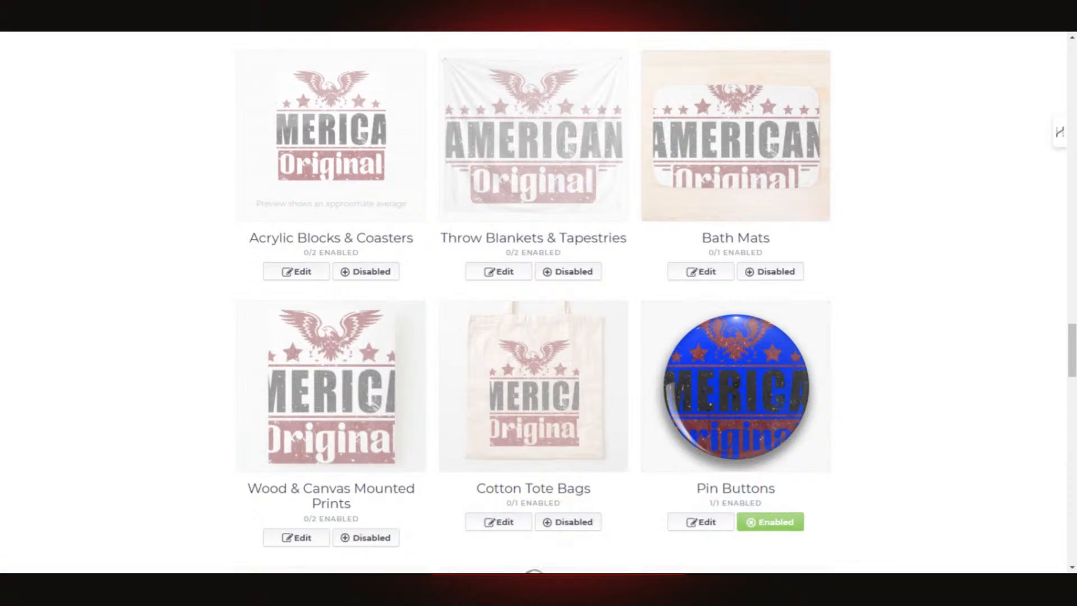
left_click(701, 522)
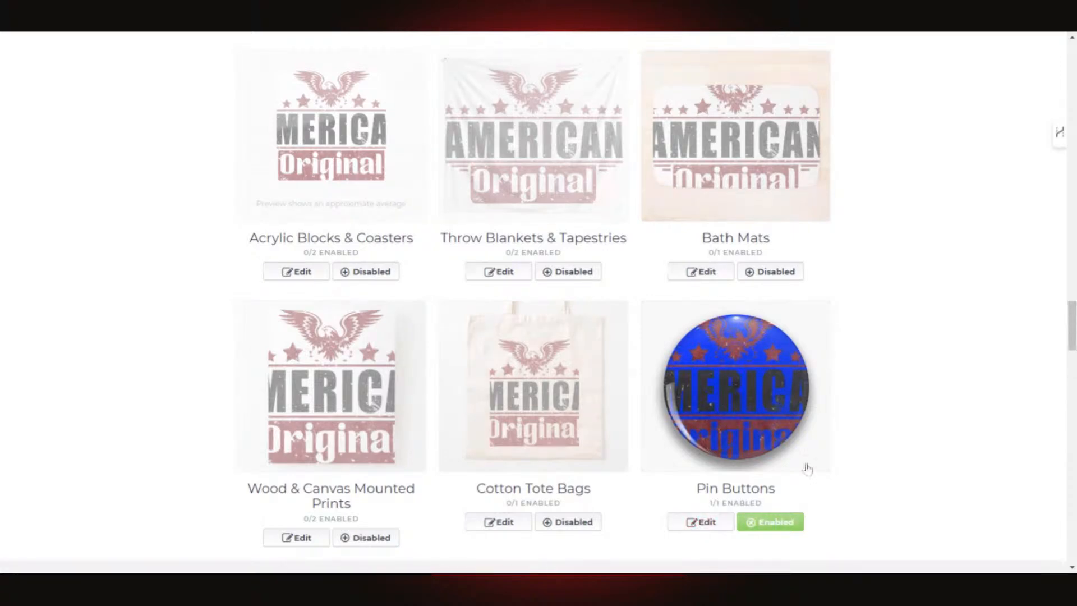
scroll(808, 460, "down", 5)
scroll(617, 443, "down", 5)
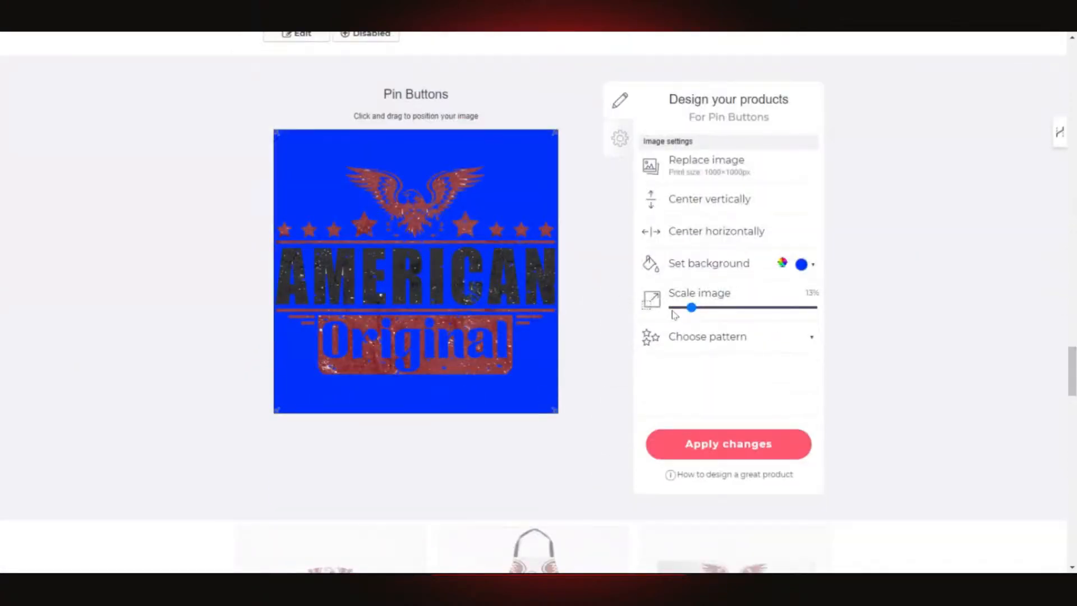
left_click_drag(693, 309, 688, 312)
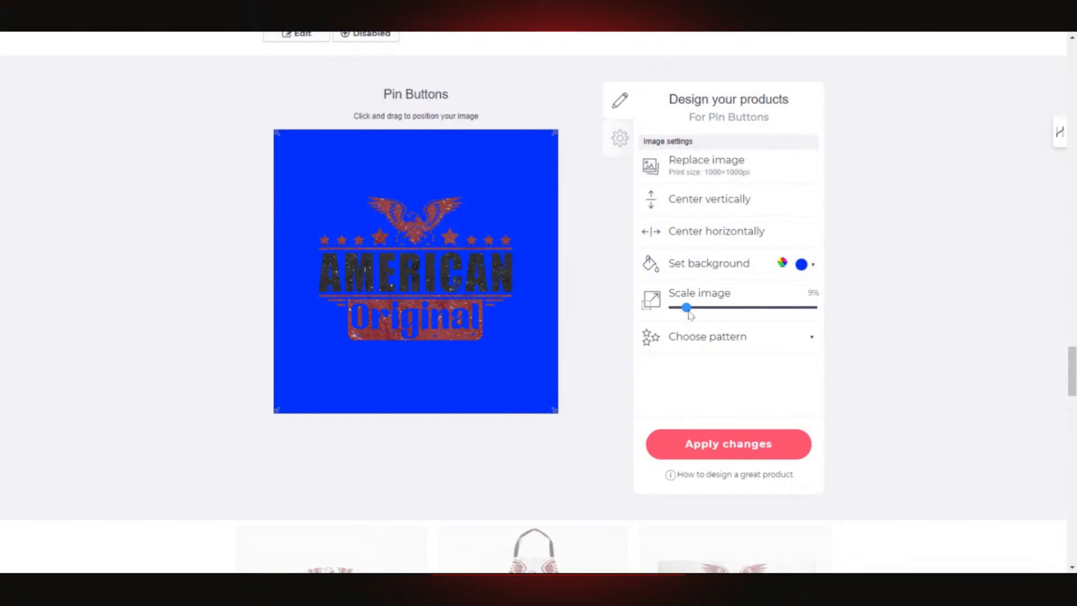
left_click_drag(690, 316, 691, 317)
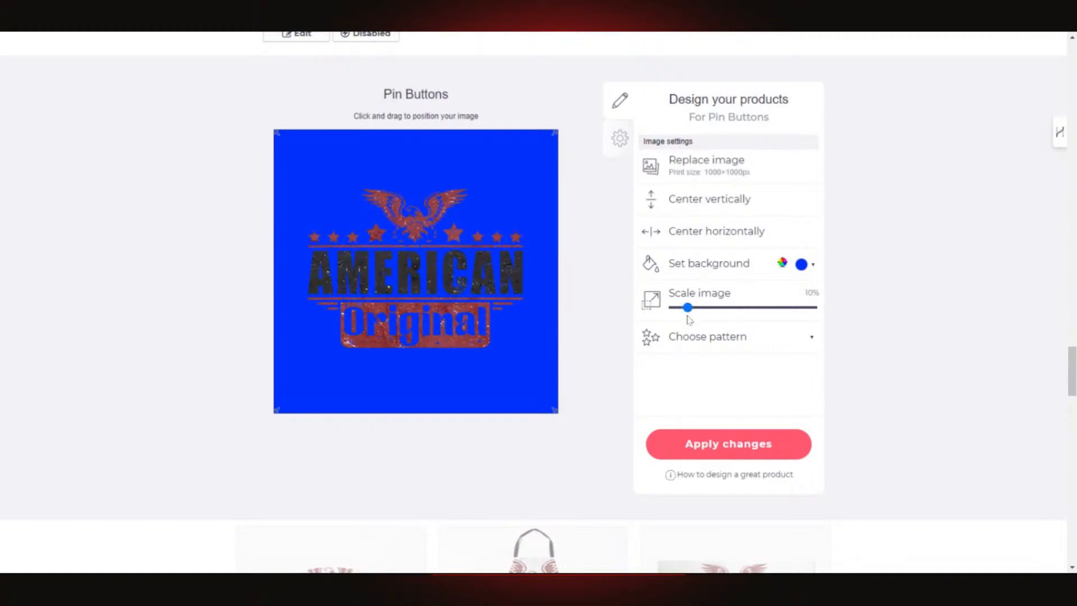
left_click(715, 344)
left_click(727, 446)
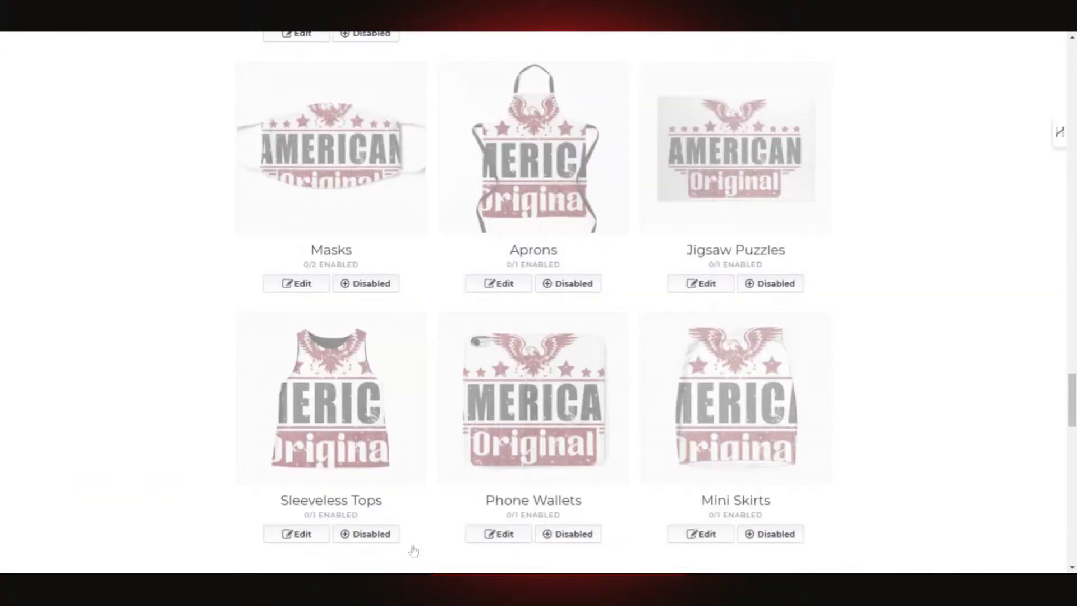
scroll(655, 422, "up", 5)
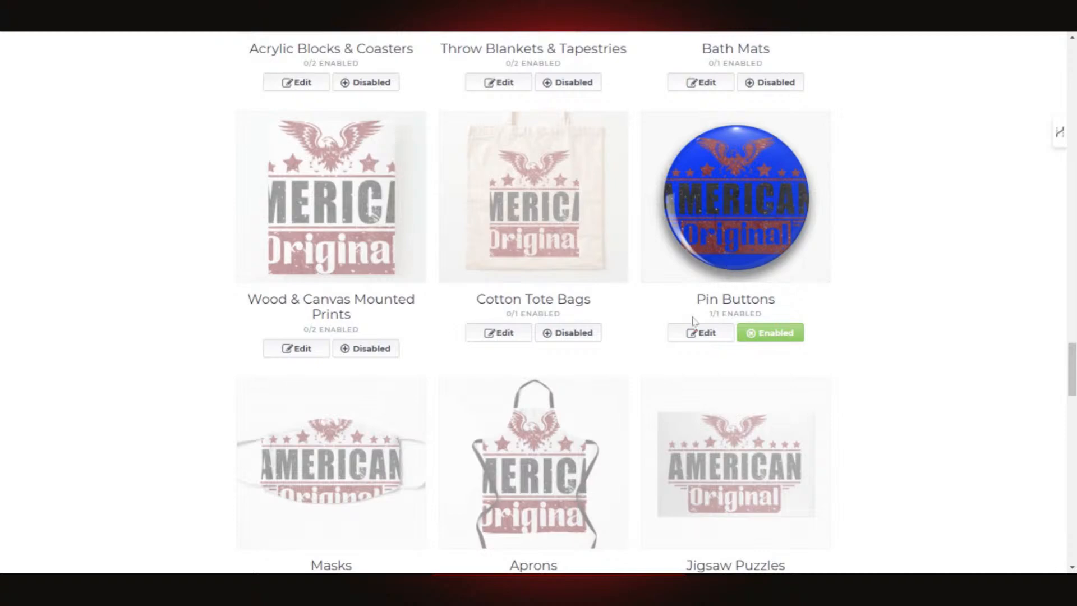
- Shrink the pin button design further to 7% and save it
left_click(702, 336)
scroll(684, 408, "down", 6)
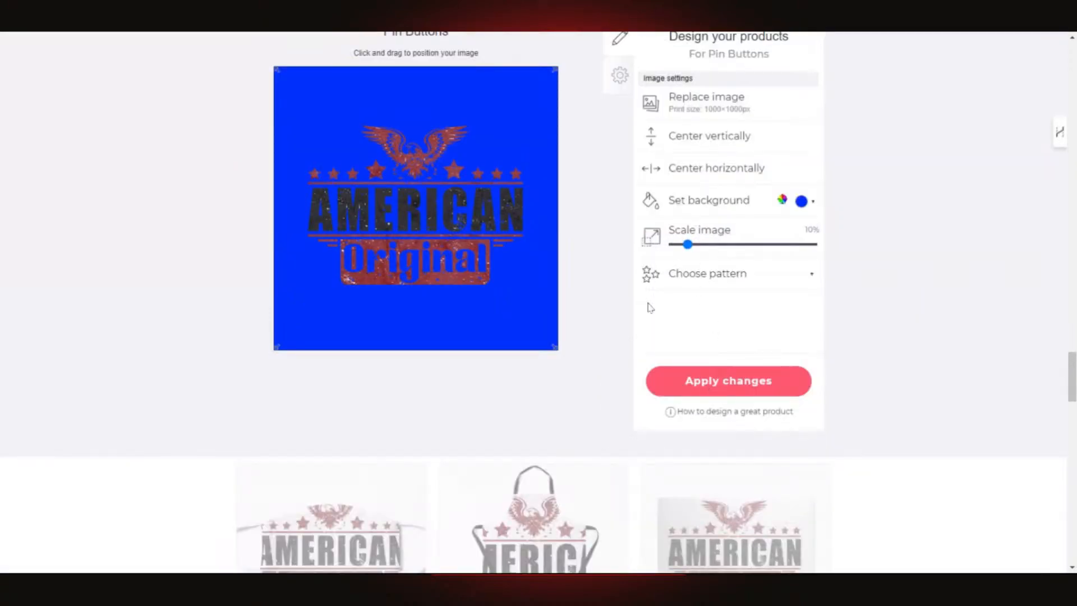
left_click(688, 246)
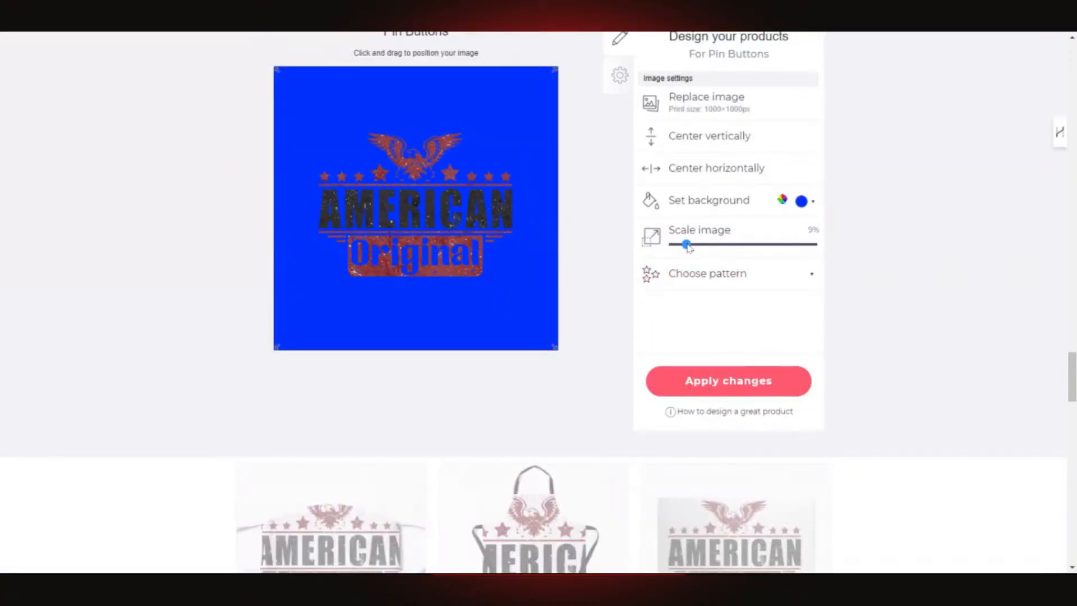
left_click_drag(688, 246, 684, 245)
left_click(747, 388)
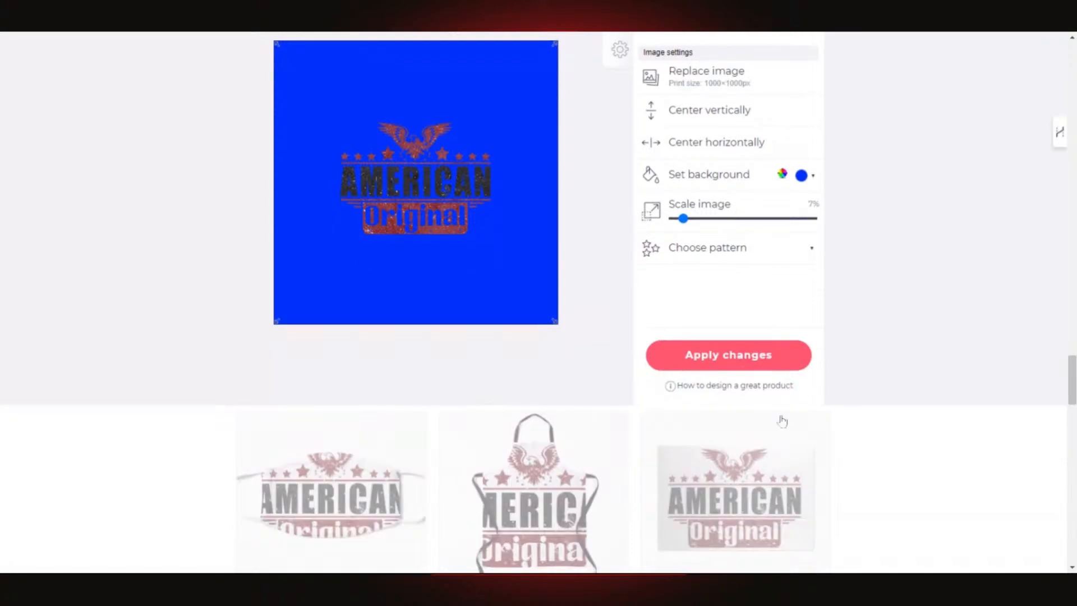
scroll(782, 418, "up", 4)
scroll(785, 392, "up", 3)
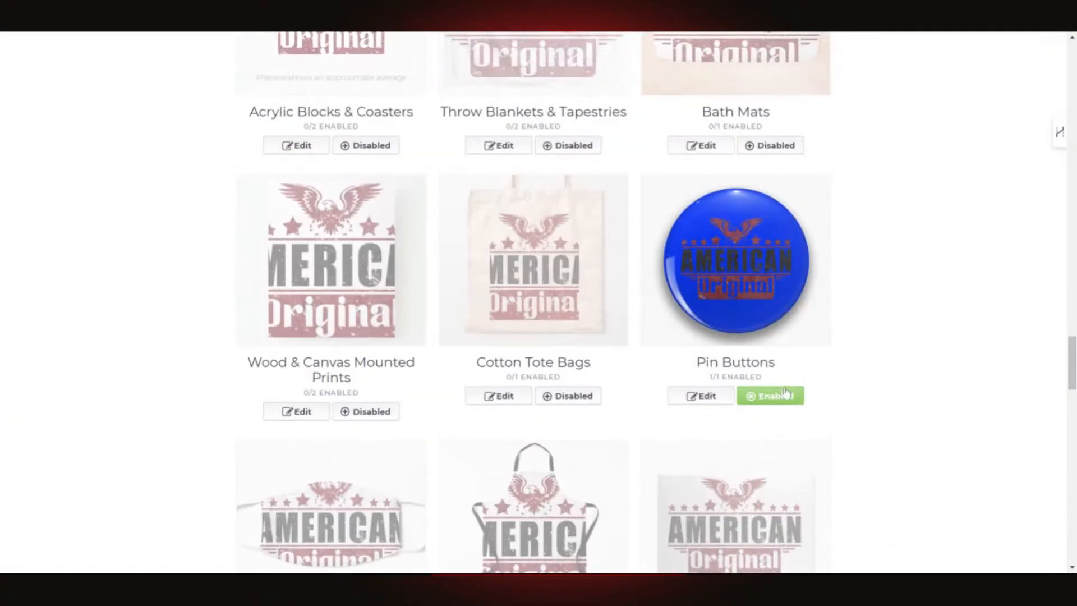
scroll(766, 320, "down", 3)
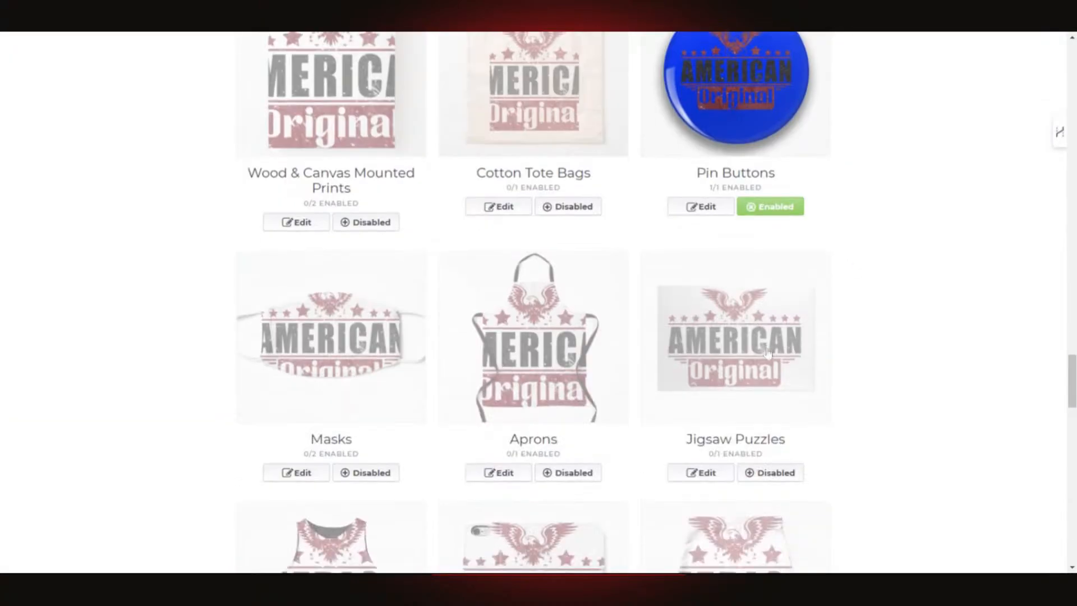
scroll(763, 359, "down", 9)
scroll(752, 396, "down", 10)
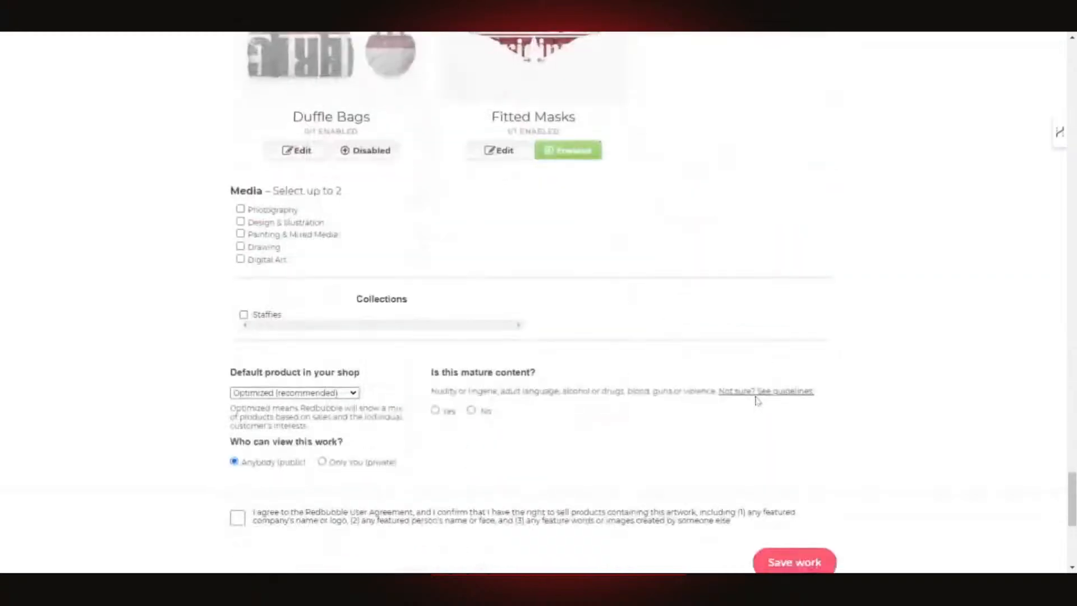
- Open the Fitted Masks editor and drag the design around the mask preview
scroll(752, 397, "up", 3)
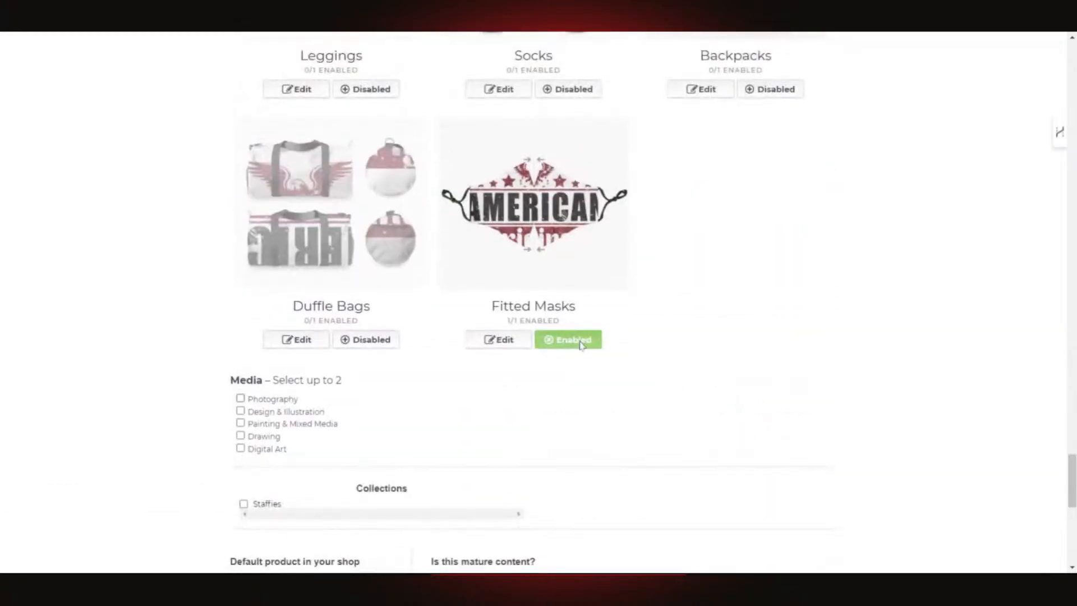
left_click(502, 343)
scroll(784, 385, "down", 3)
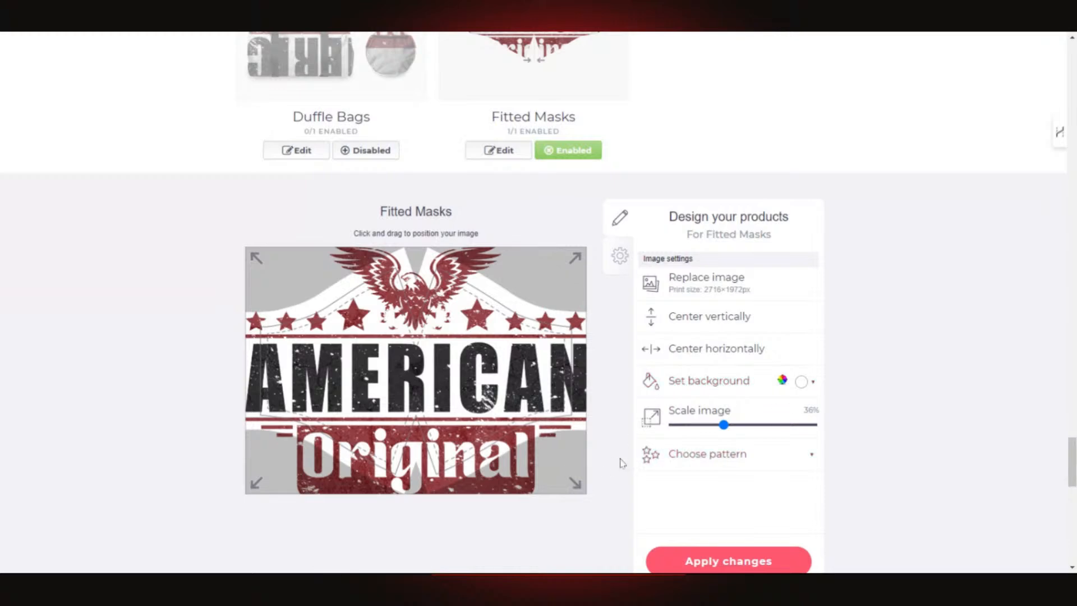
left_click_drag(463, 378, 488, 363)
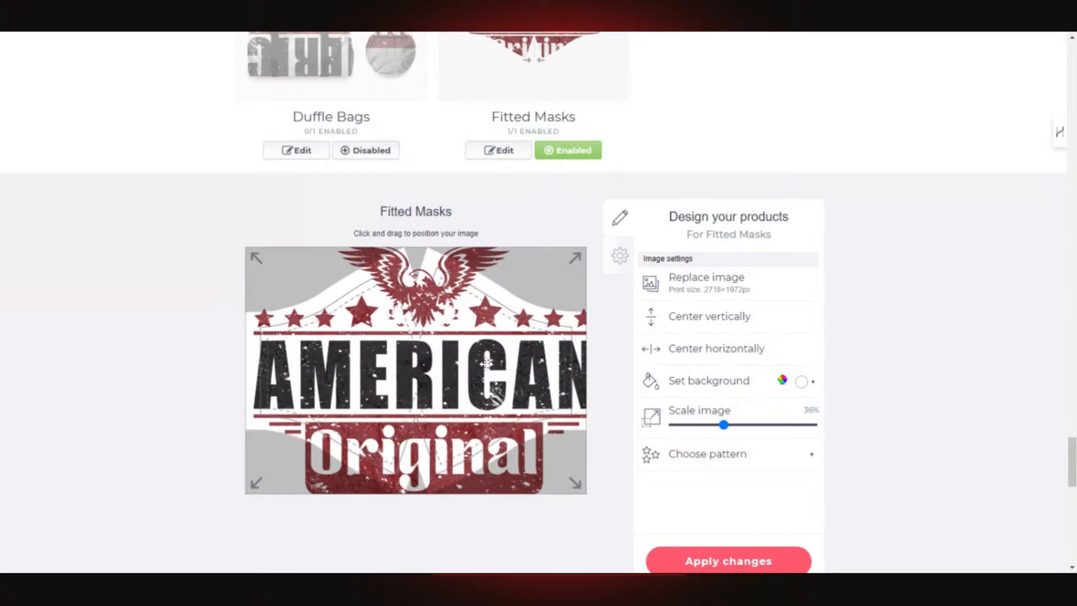
left_click(508, 154)
left_click(508, 153)
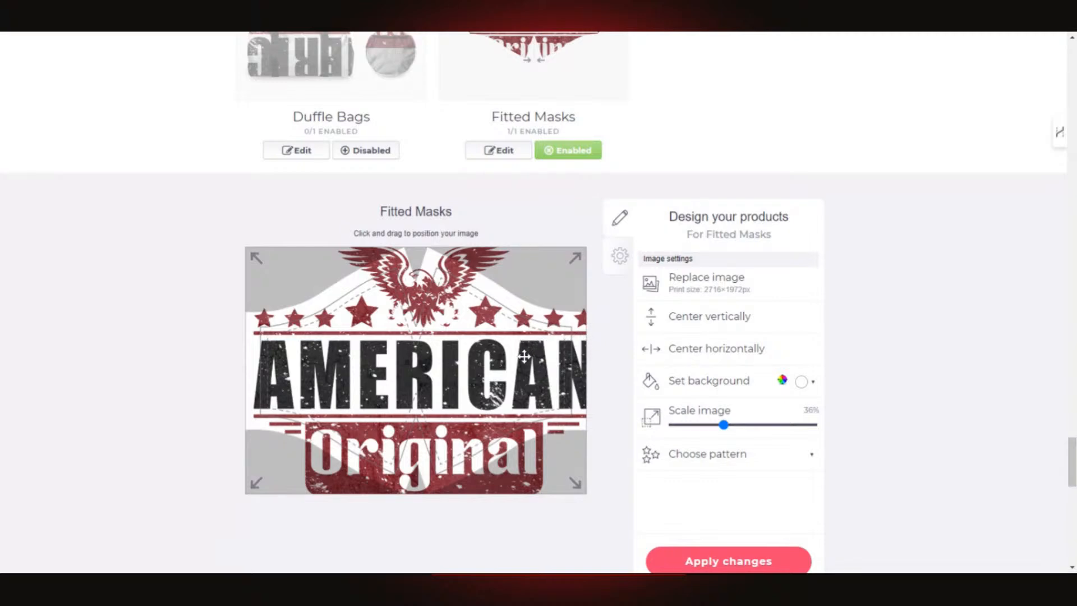
- Centre the mask design horizontally and vertically and shrink it from 36% to 20%
left_click(731, 347)
left_click(720, 317)
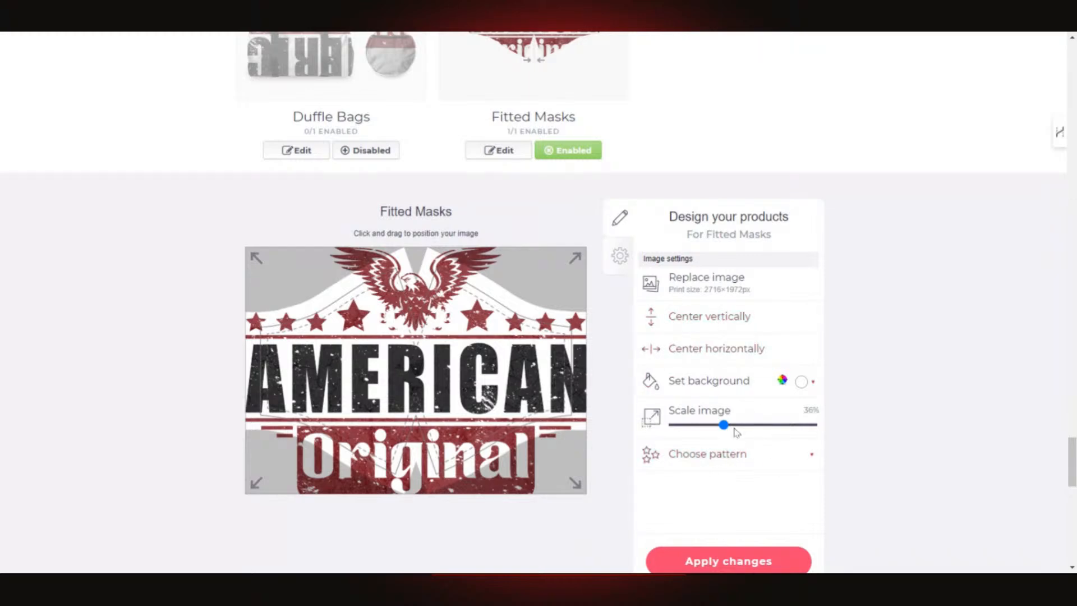
left_click_drag(723, 425, 706, 435)
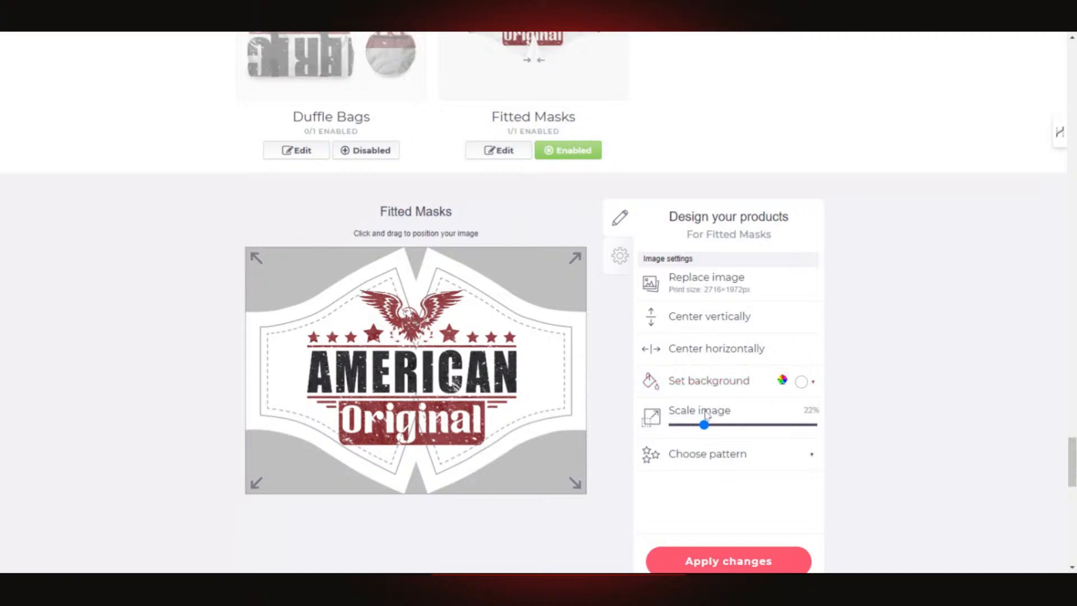
left_click_drag(705, 425, 704, 430)
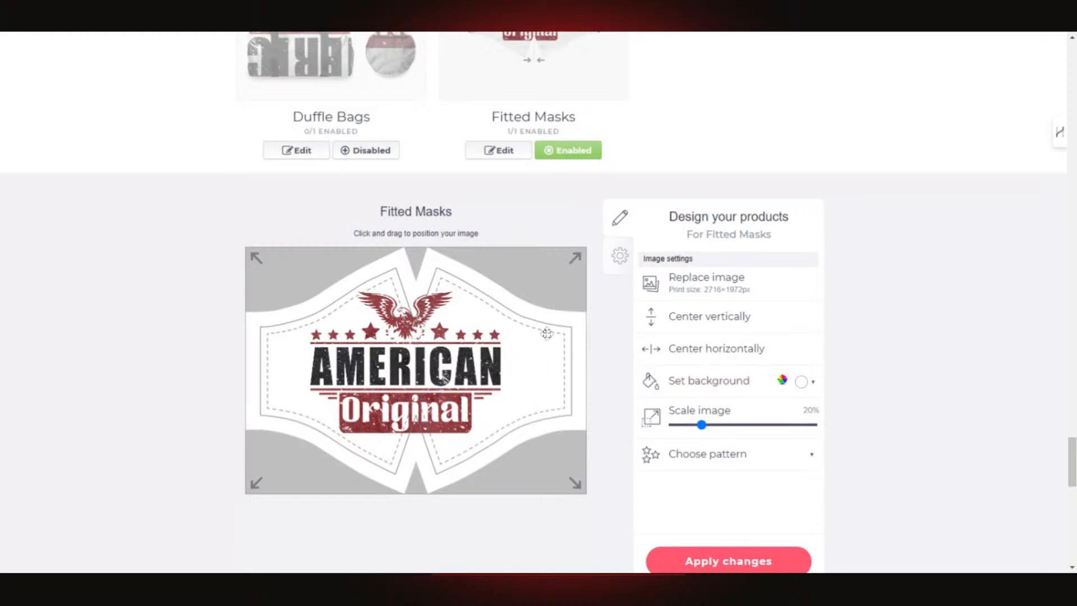
left_click(729, 348)
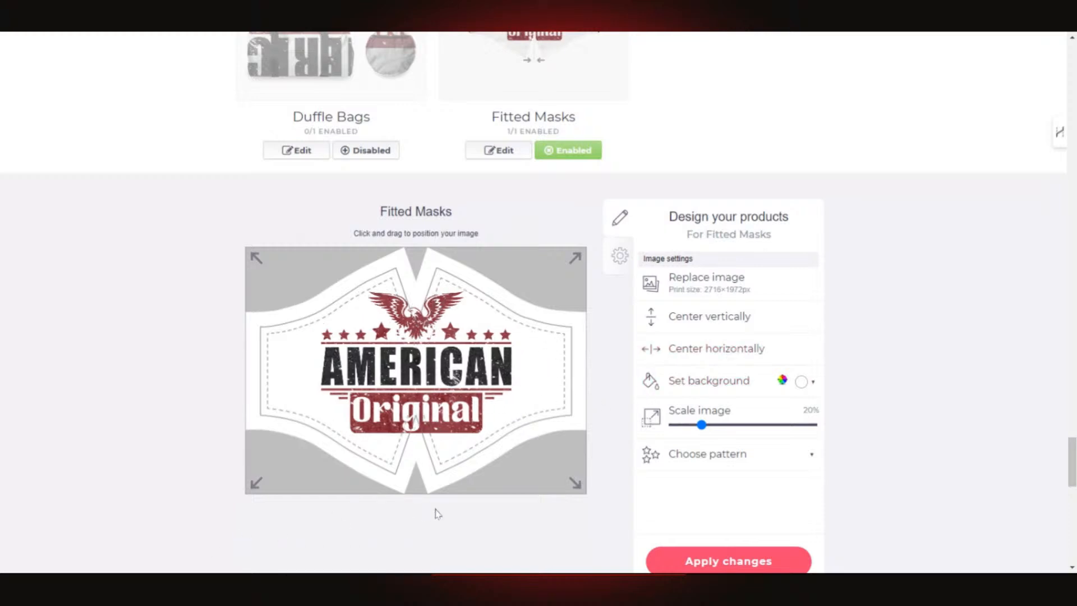
scroll(617, 423, "down", 3)
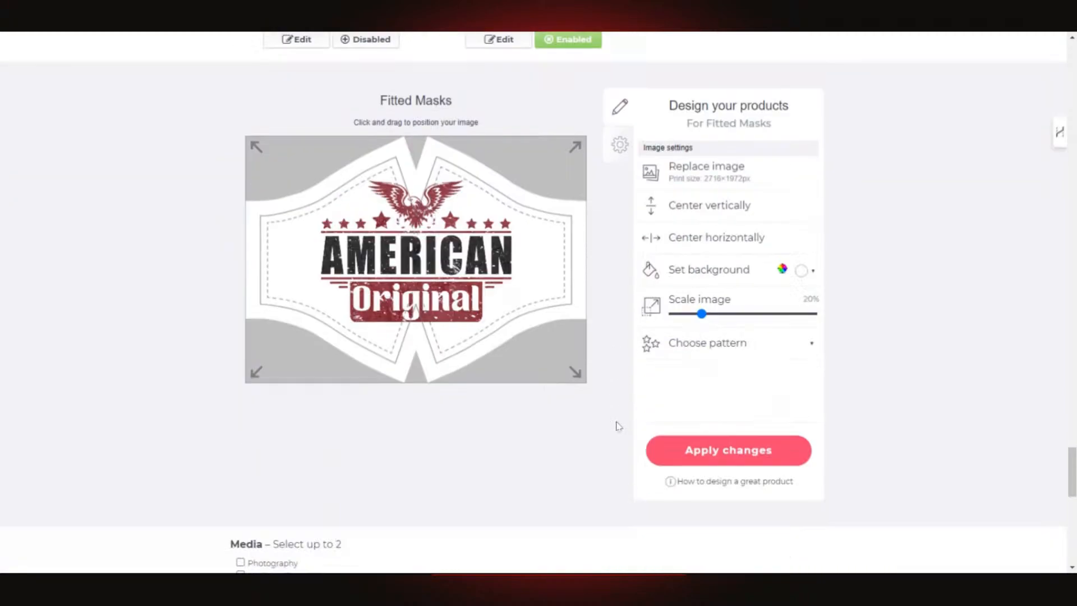
scroll(704, 404, "up", 2)
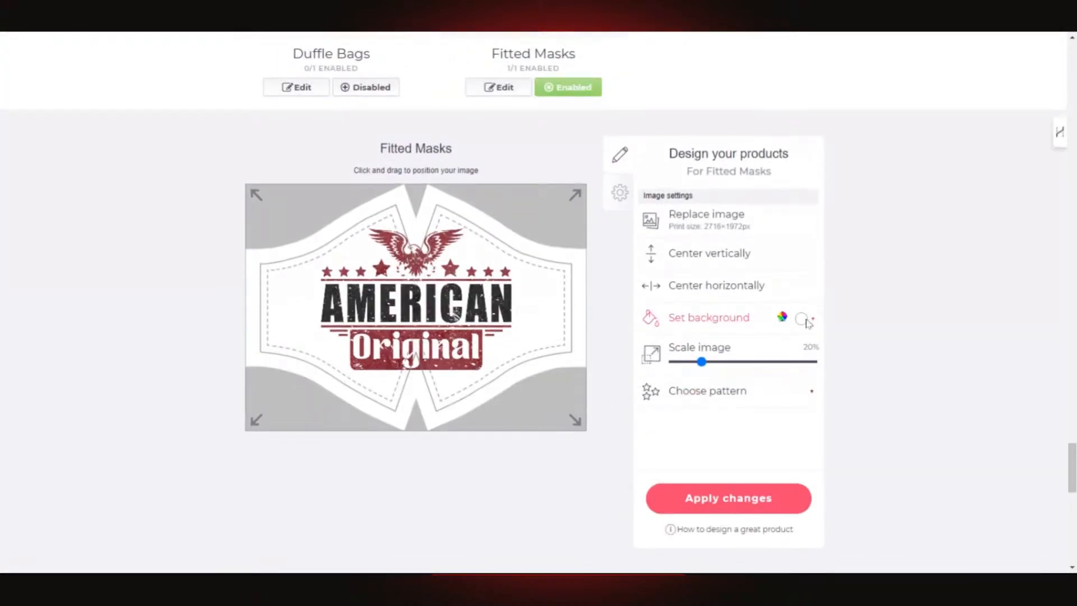
- Replace the mask's white ffffff background with 1ad6d5 and apply the change
left_click(804, 320)
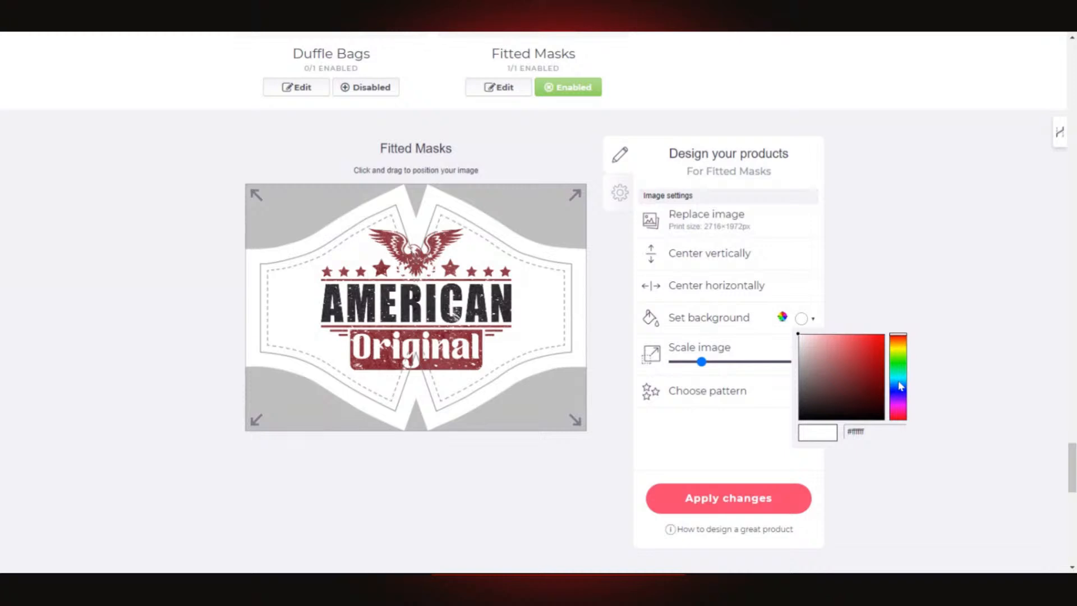
left_click(856, 431)
double_click(855, 431)
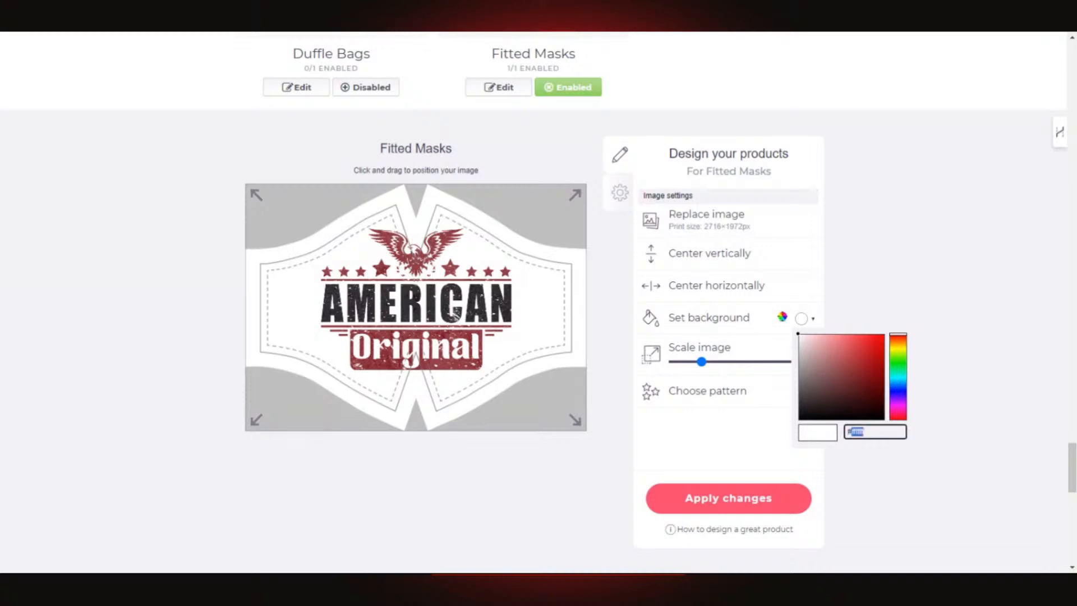
type("1ad6d5")
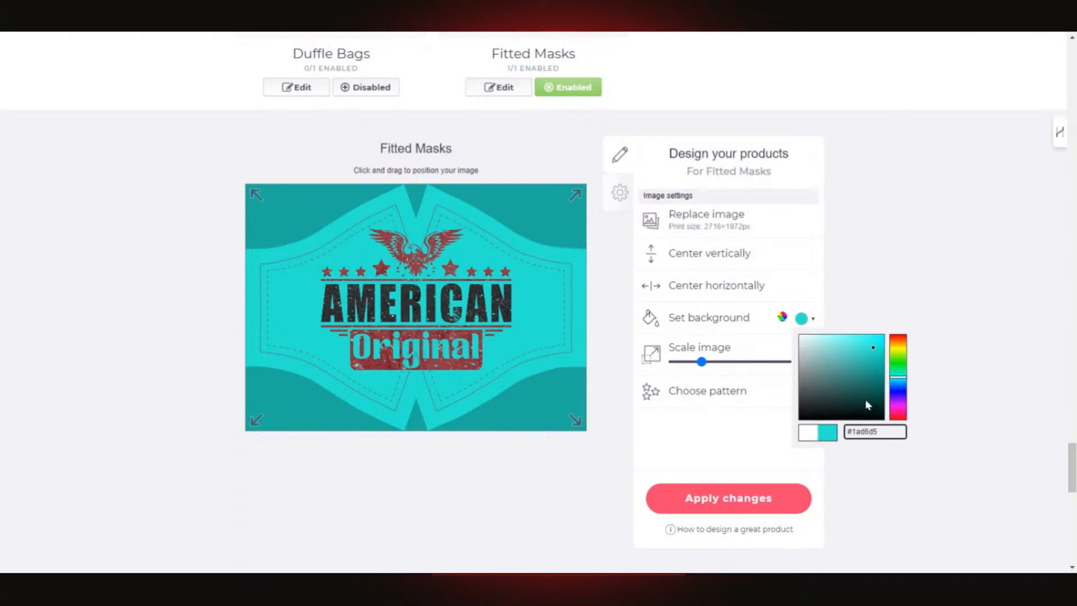
left_click(738, 505)
scroll(839, 399, "up", 5)
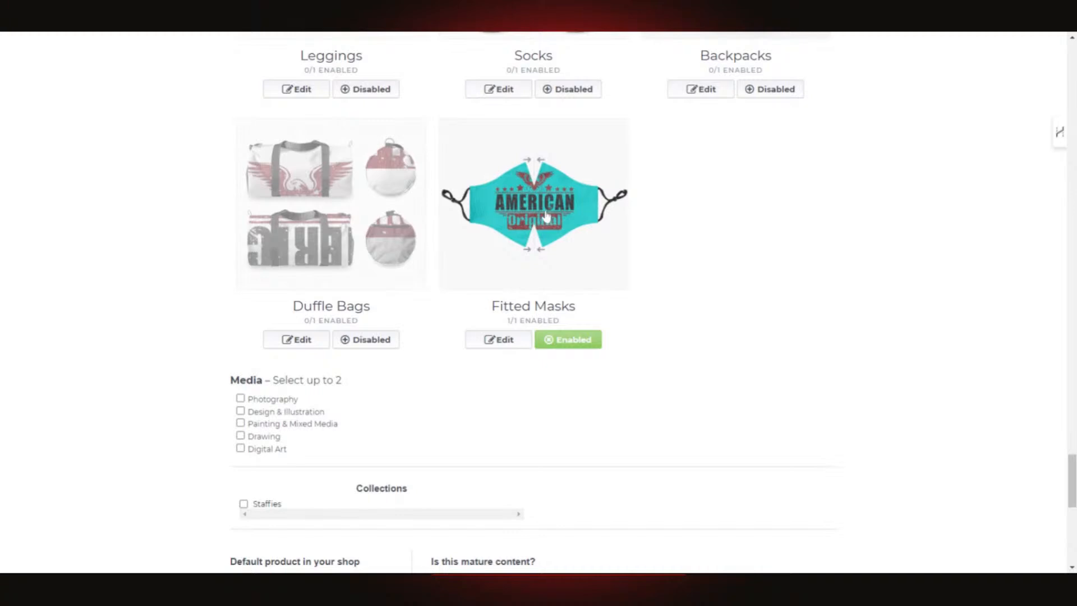
- Lower the mask design slightly, shrink it from 18% to about 15%, and centre it vertically
left_click(512, 341)
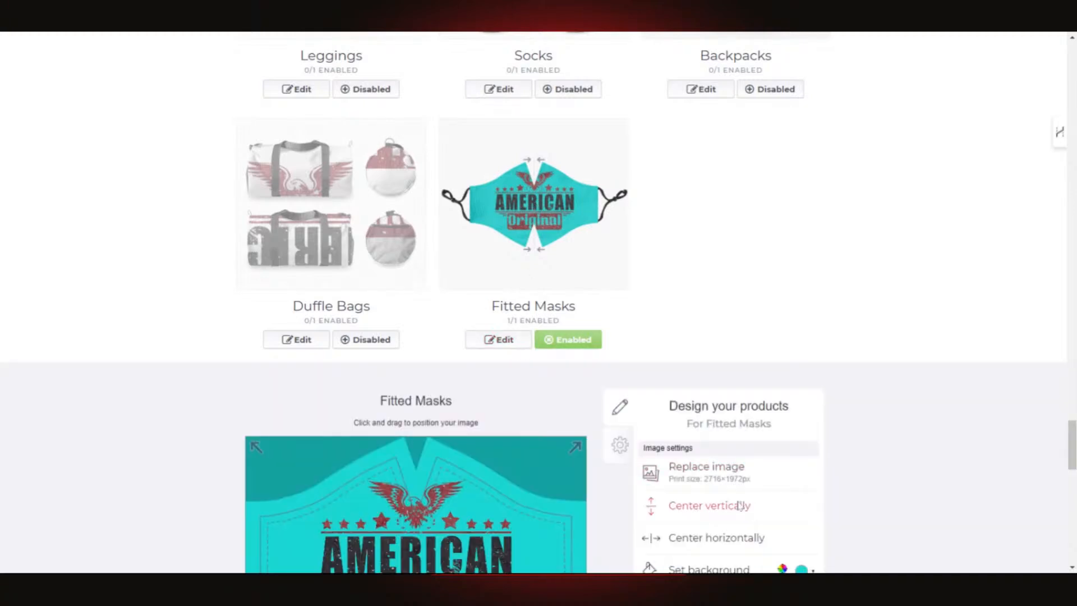
scroll(741, 506, "down", 3)
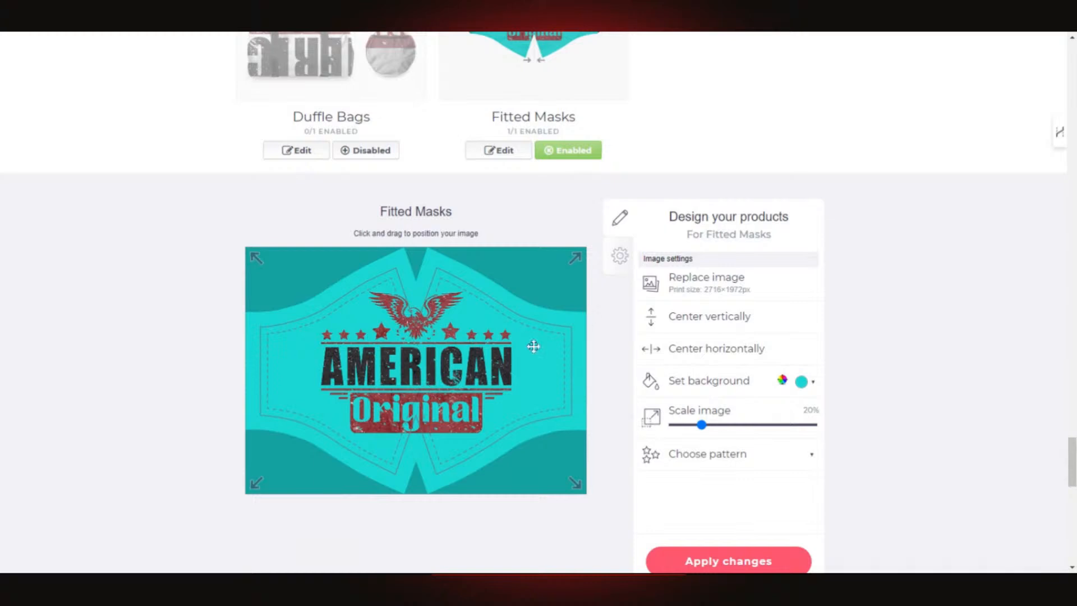
left_click_drag(426, 386, 431, 402)
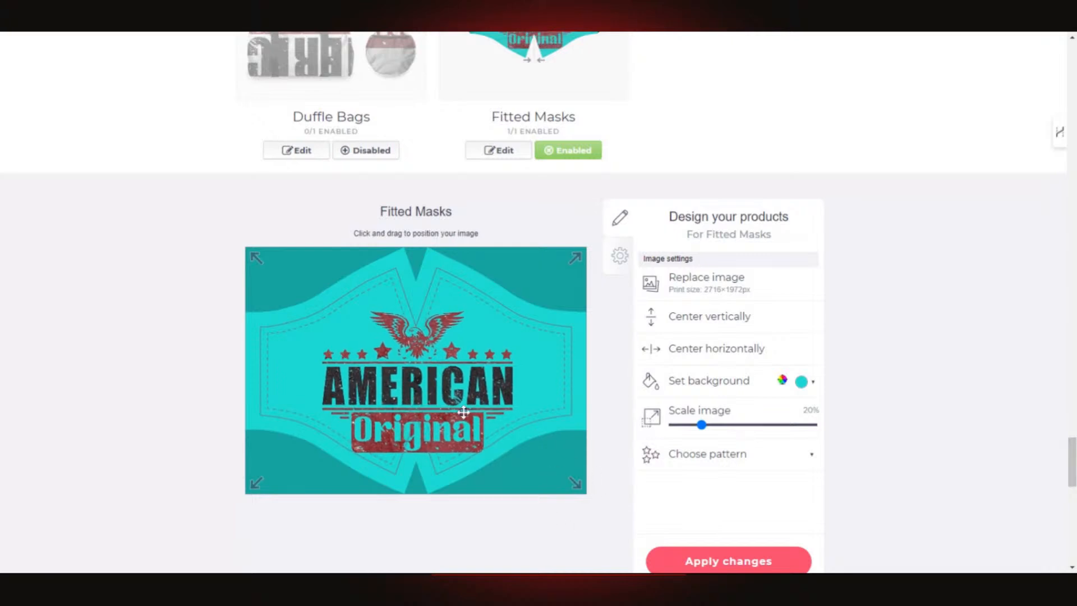
left_click_drag(701, 424, 698, 426)
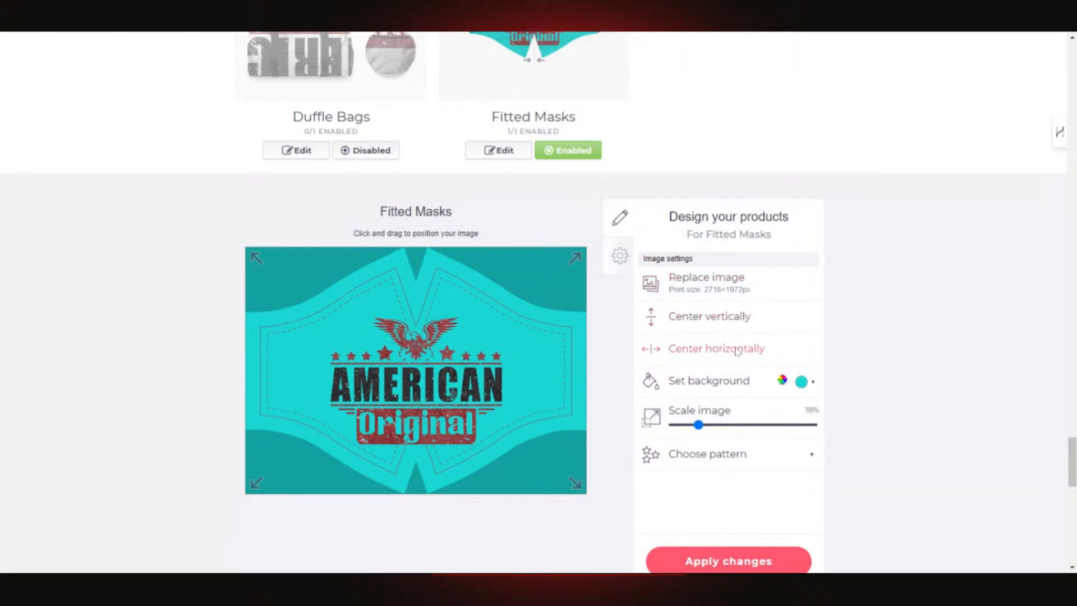
left_click(727, 318)
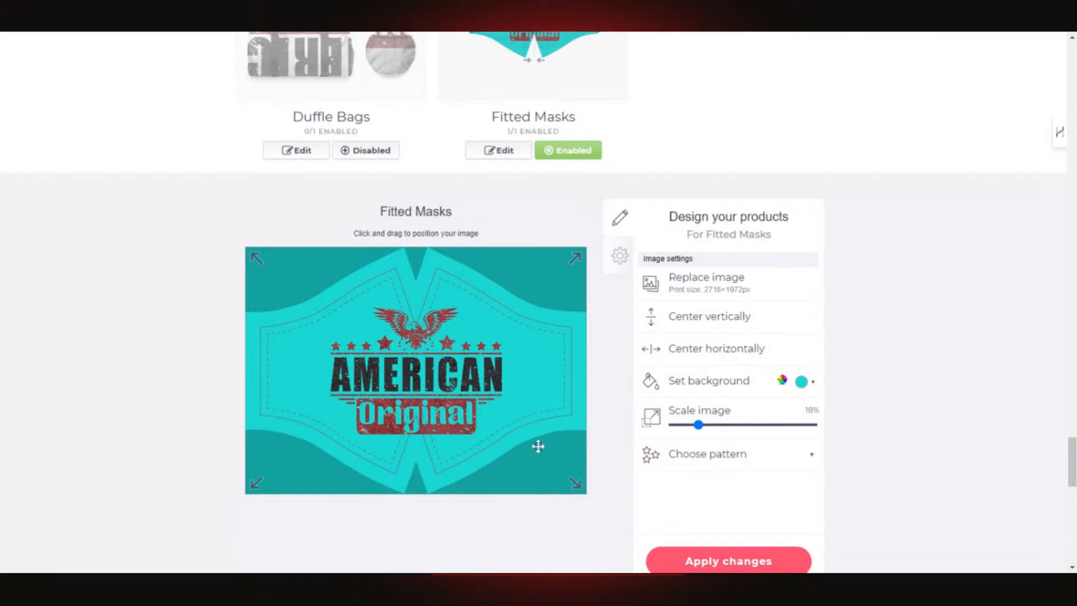
left_click_drag(705, 430, 698, 431)
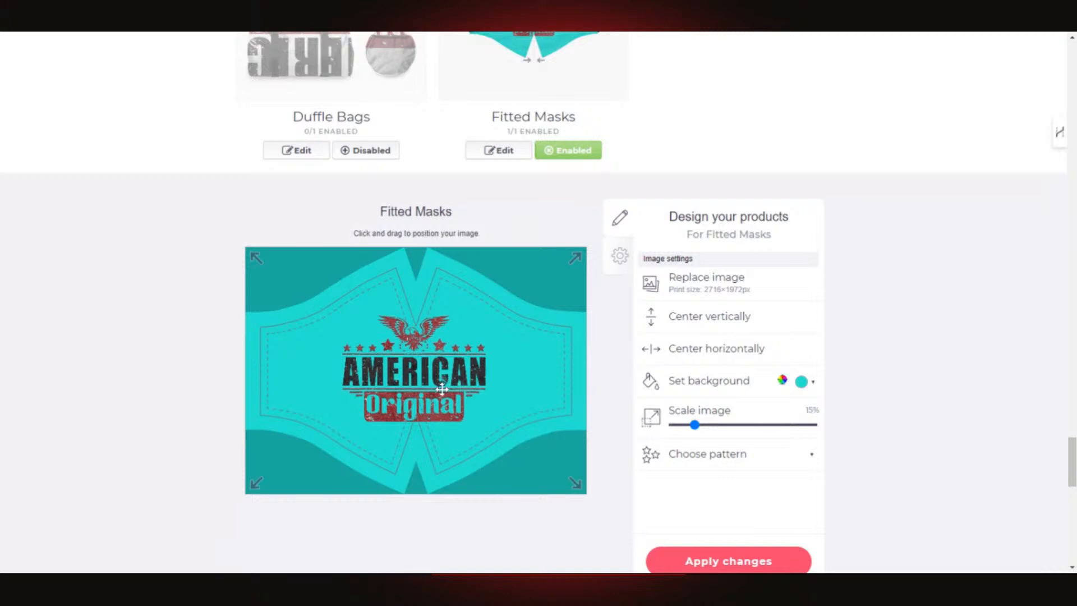
left_click_drag(442, 389, 440, 390)
- Centre the mask design horizontally and vertically, then review the updated preview
scroll(785, 353, "down", 2)
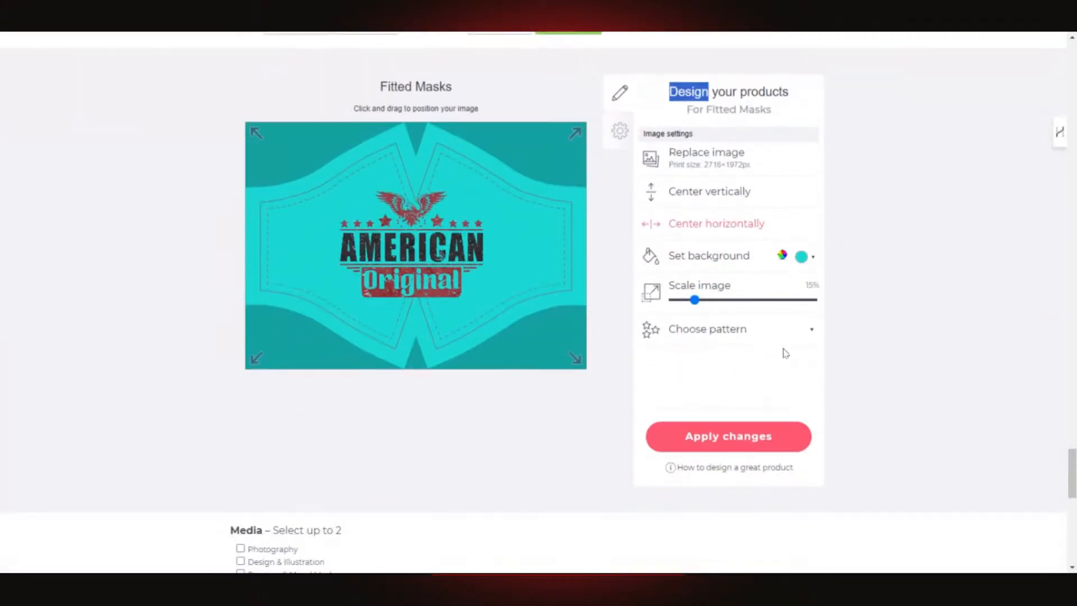
scroll(645, 354, "up", 2)
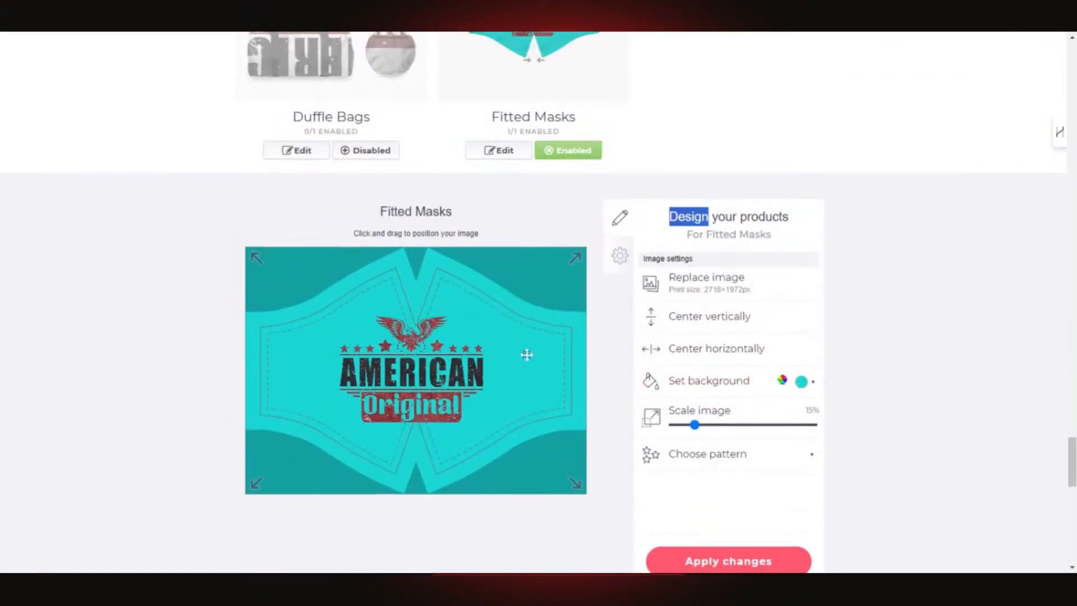
left_click(435, 396)
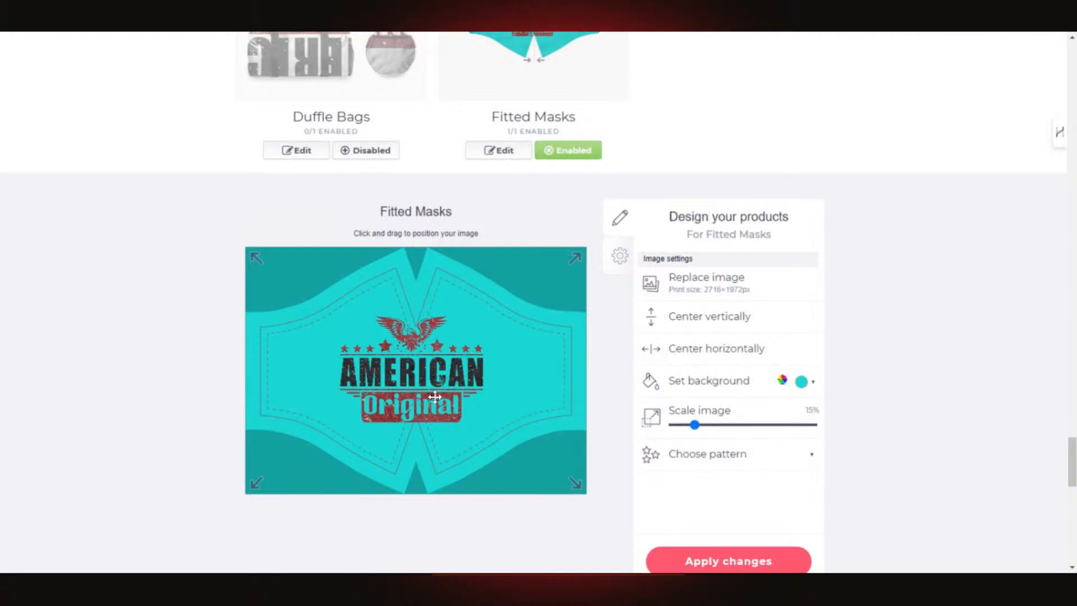
left_click(701, 350)
left_click(707, 320)
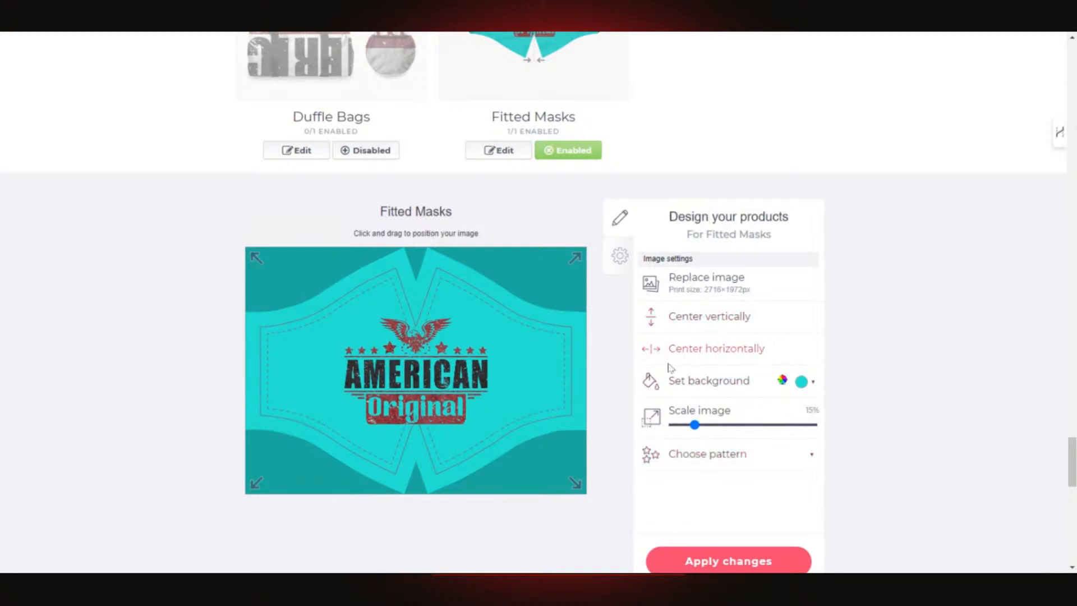
scroll(744, 394, "down", 4)
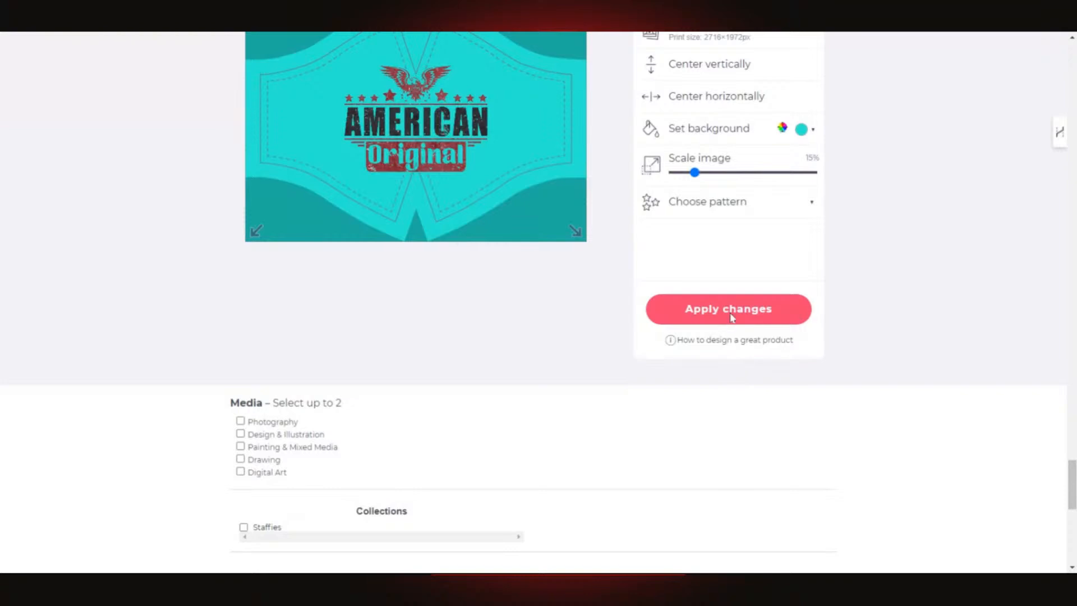
scroll(732, 323, "down", 8)
scroll(765, 388, "up", 7)
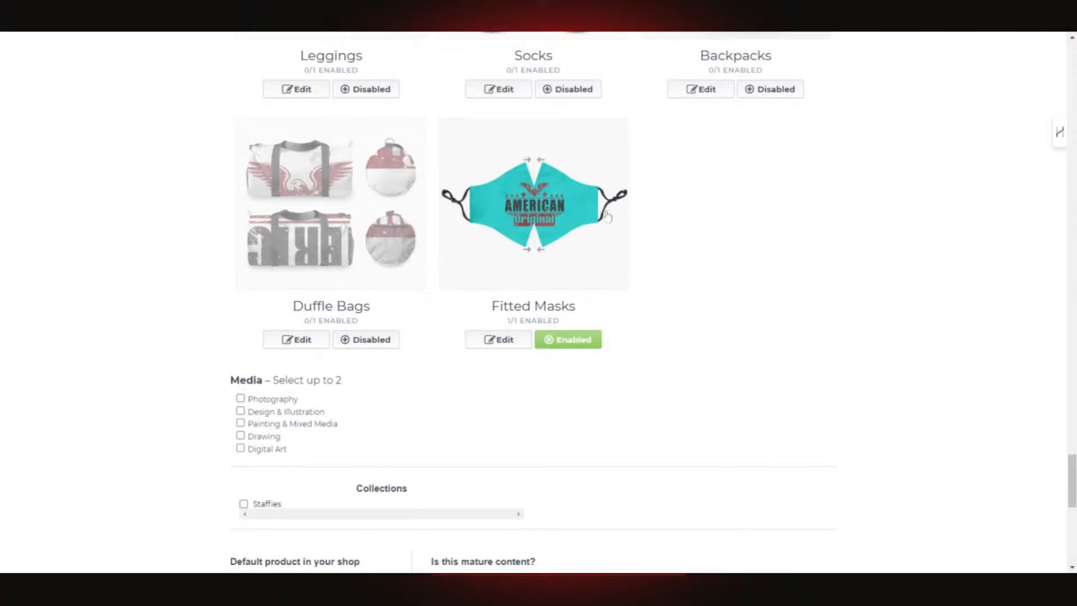
- Replace the Fitted Masks' cyan background with a lavender purple and apply the change
left_click(499, 340)
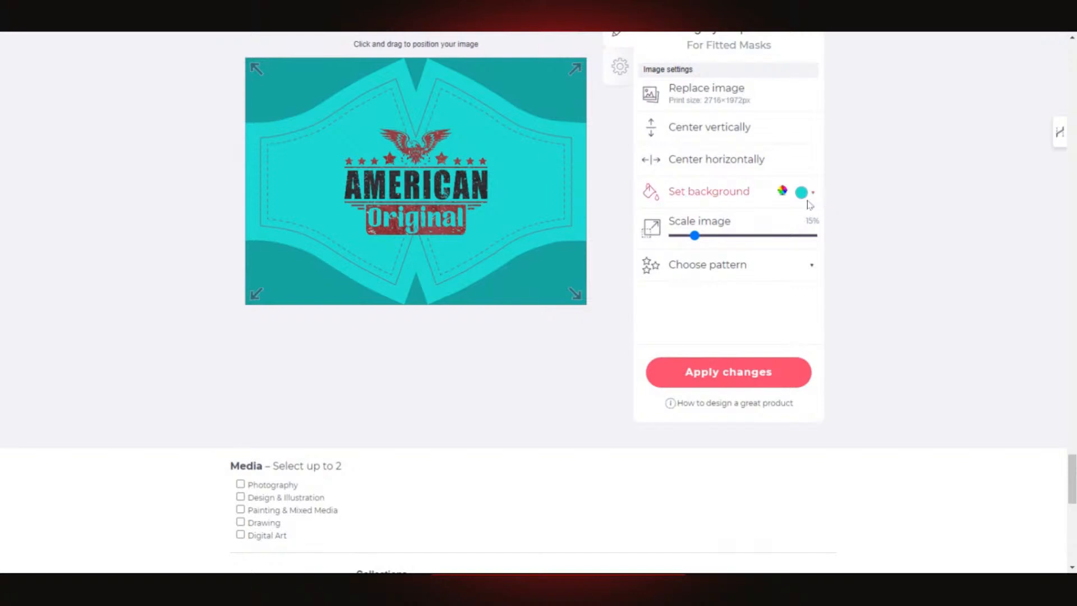
left_click(813, 193)
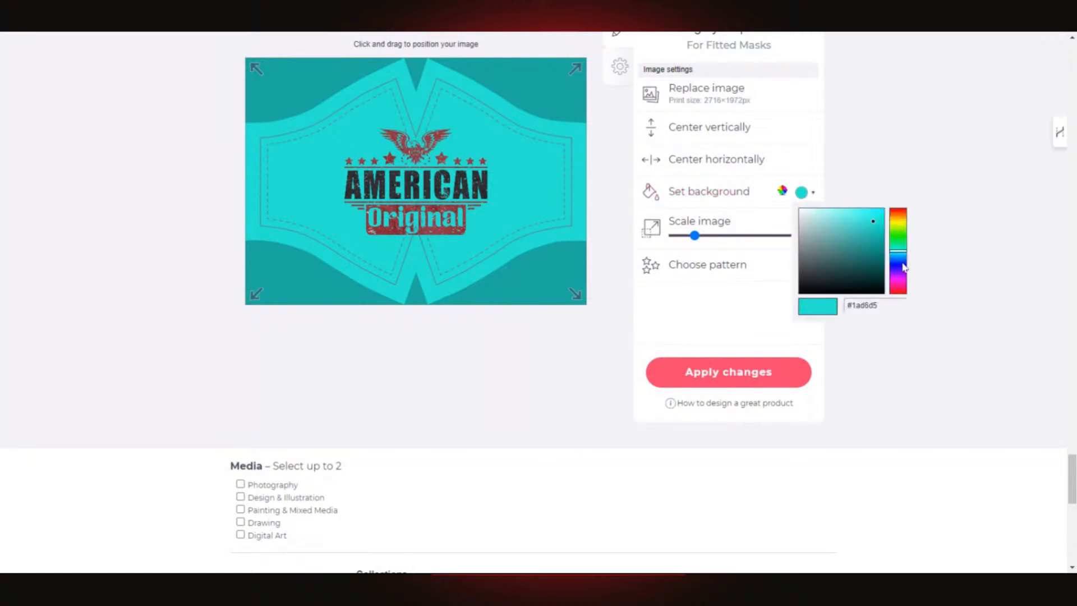
mouse_move(905, 255)
left_mouse_down()
mouse_move(903, 216)
mouse_move(907, 287)
mouse_move(900, 281)
left_mouse_up()
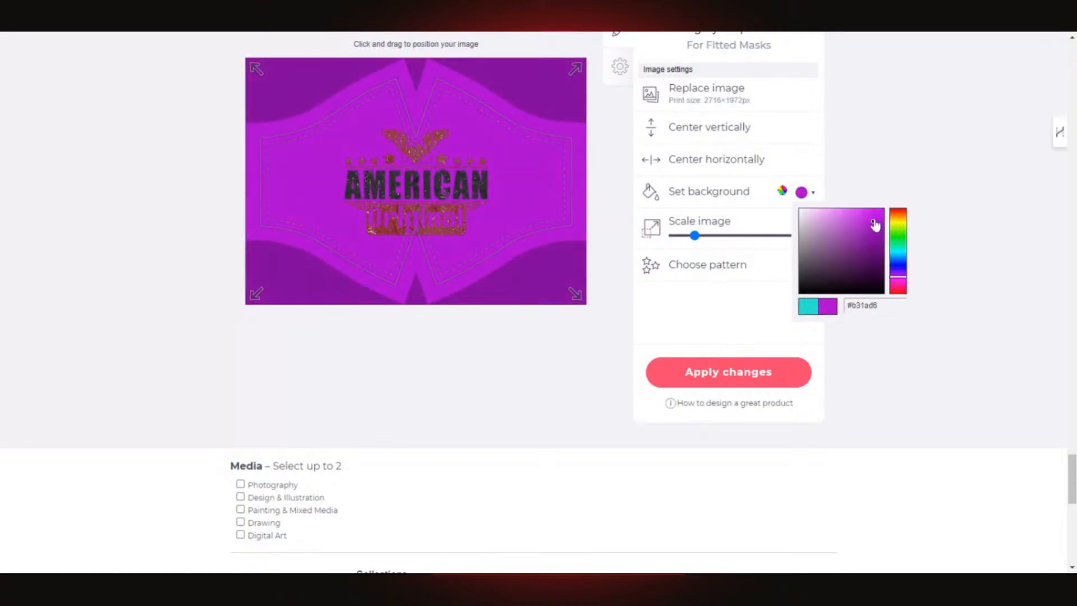
mouse_move(875, 224)
left_mouse_down()
mouse_move(830, 224)
mouse_move(835, 238)
mouse_move(831, 224)
left_mouse_up()
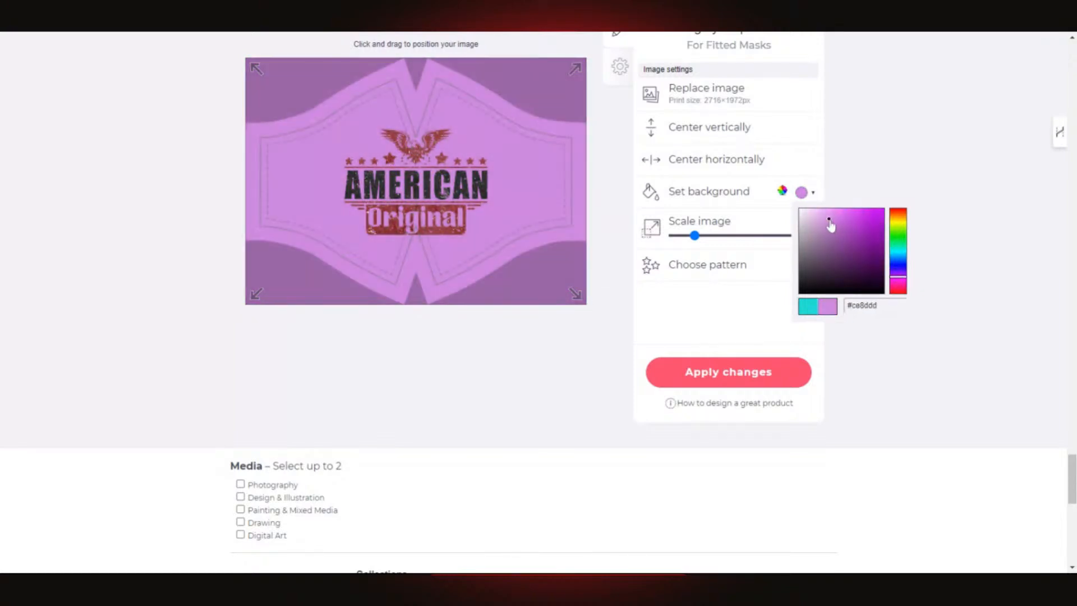
left_click(900, 285)
left_click_drag(899, 285, 898, 282)
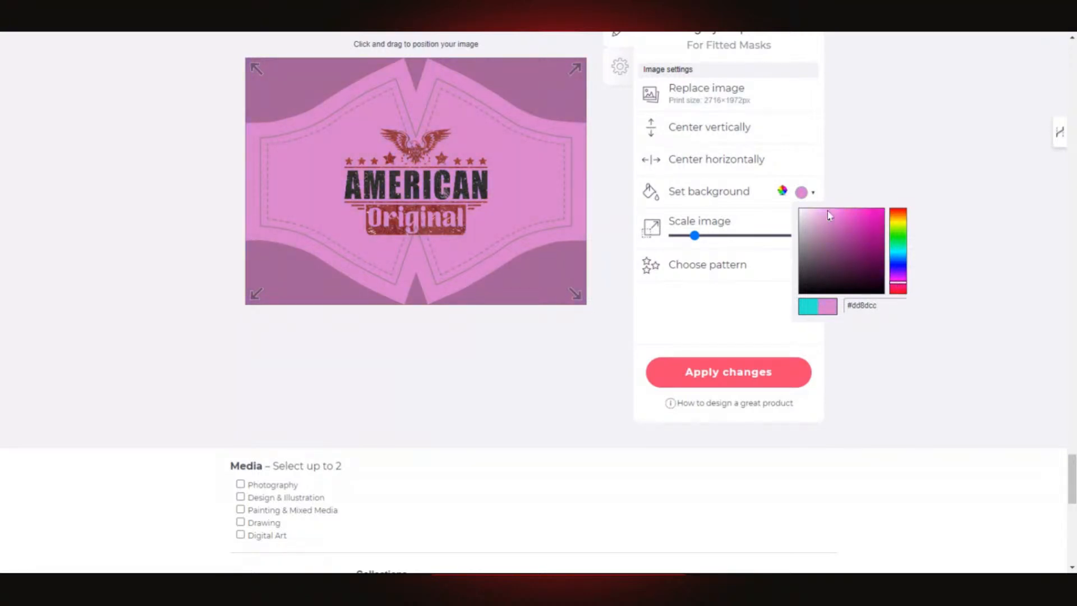
mouse_move(835, 223)
left_mouse_down()
mouse_move(866, 226)
mouse_move(811, 230)
left_mouse_up()
mouse_move(898, 283)
left_mouse_down()
mouse_move(900, 260)
mouse_move(900, 273)
left_mouse_up()
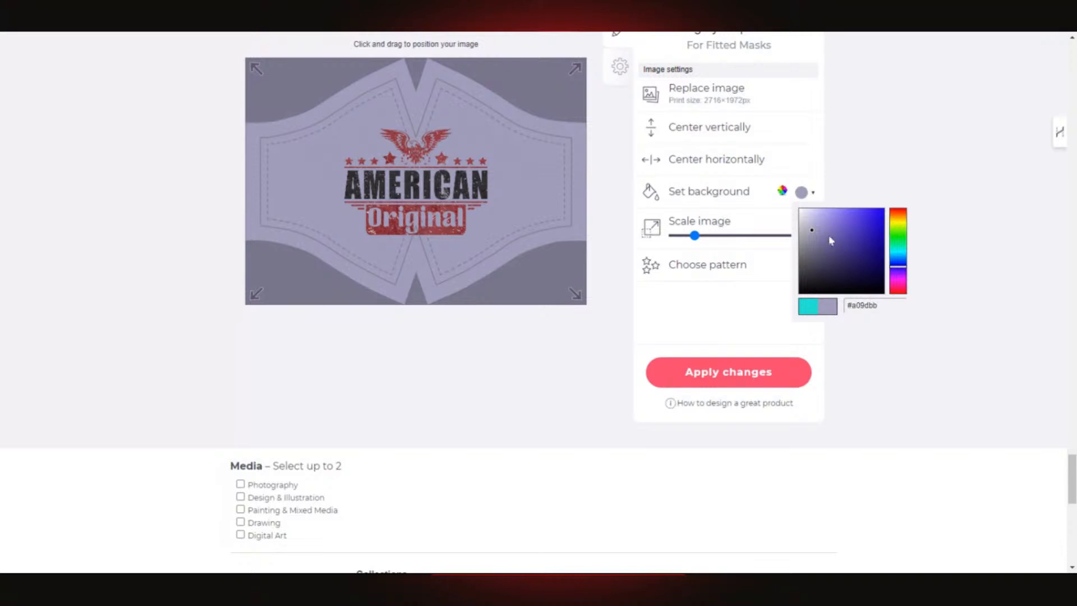
left_click_drag(832, 241, 837, 220)
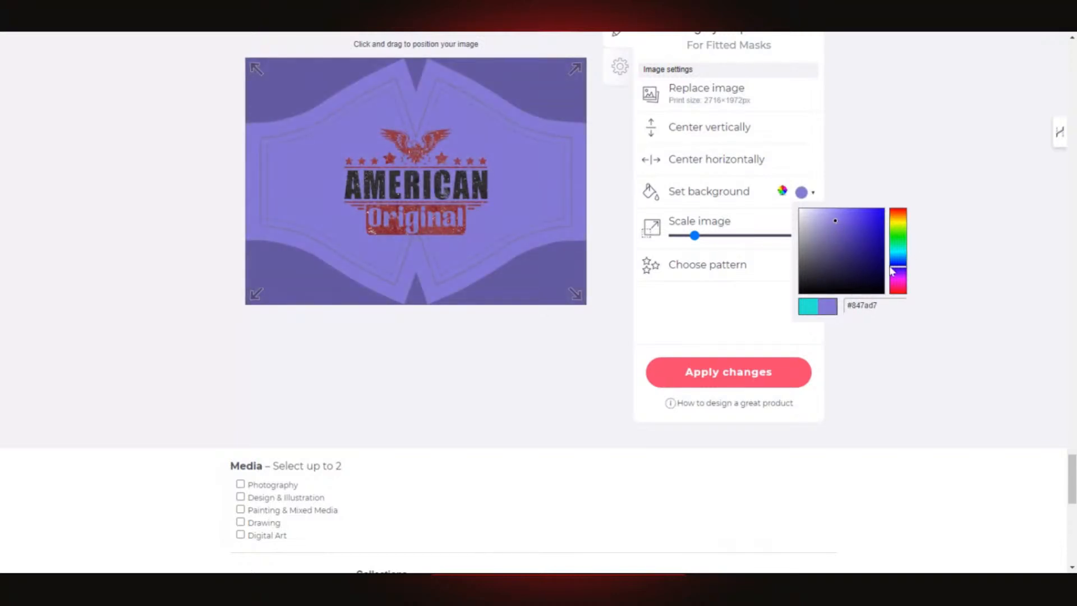
left_click(728, 372)
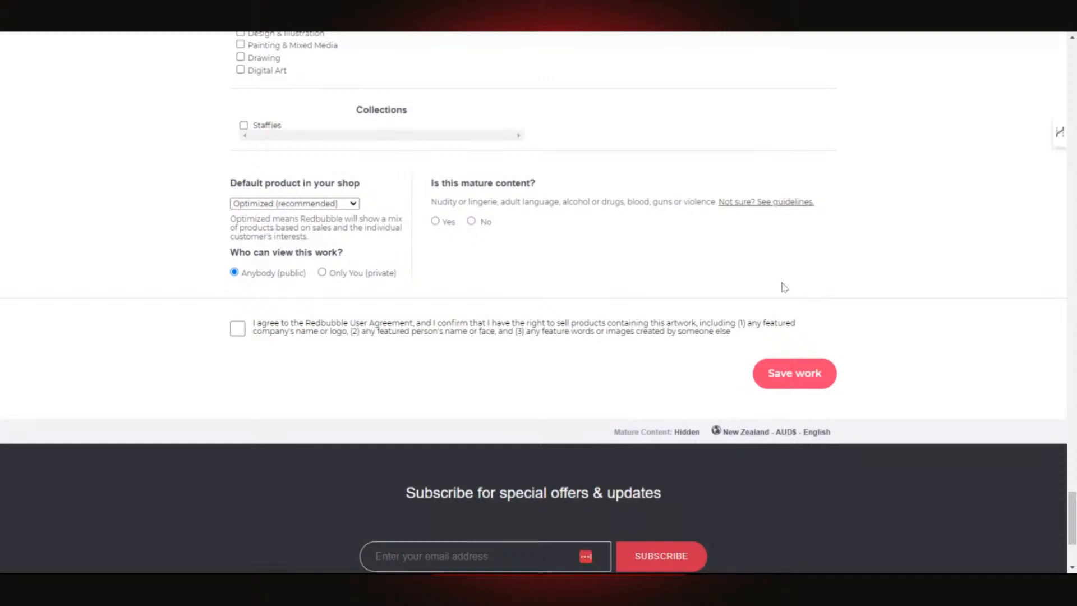
- Scroll back up the Redbubble upload page
scroll(785, 287, "up", 8)
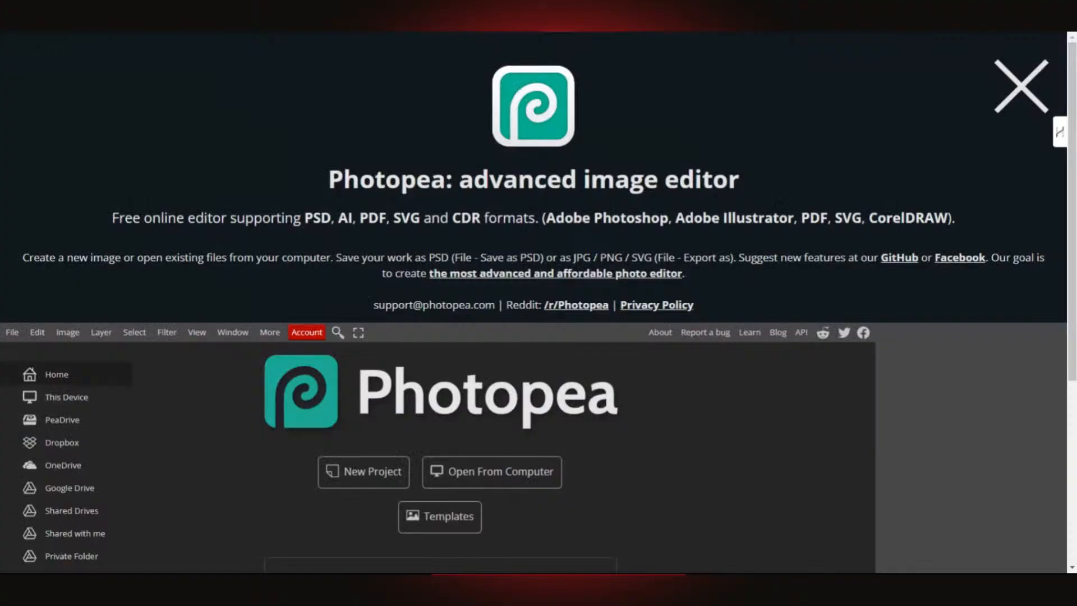
- Scroll down Photopea's start screen toward the file-opening options
scroll(297, 391, "down", 5)
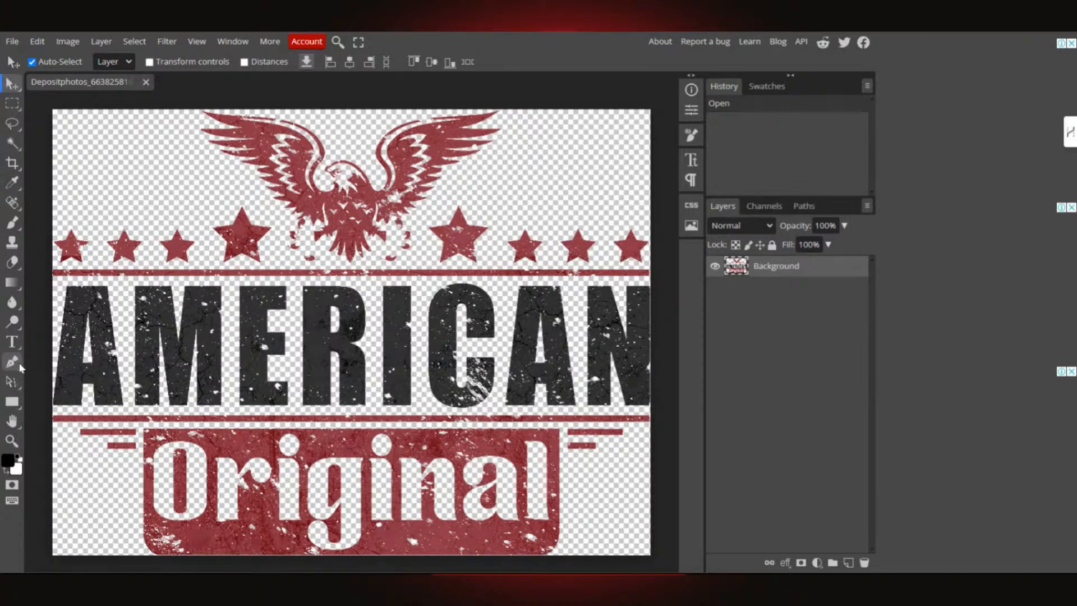
- Switch to the Paint Bucket tool with a near-white foreground colour
left_click(20, 366)
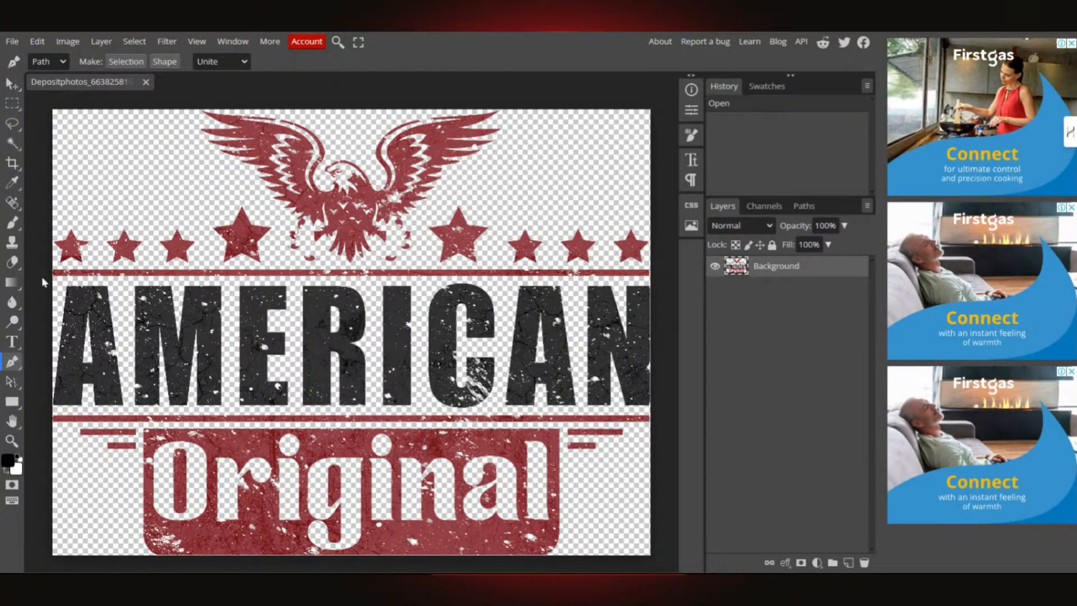
left_click(20, 284)
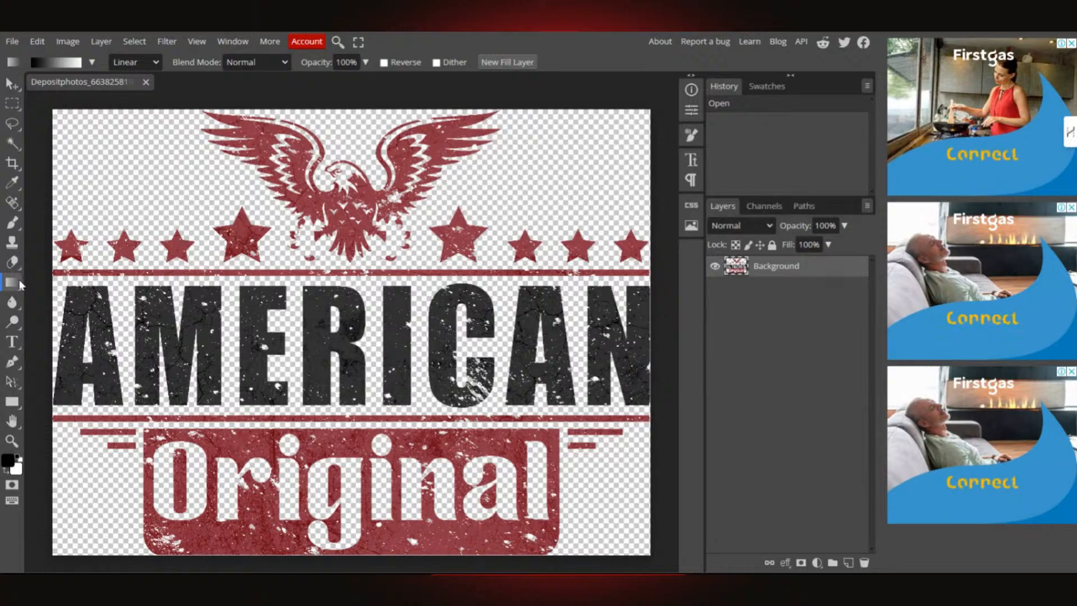
left_click(20, 284)
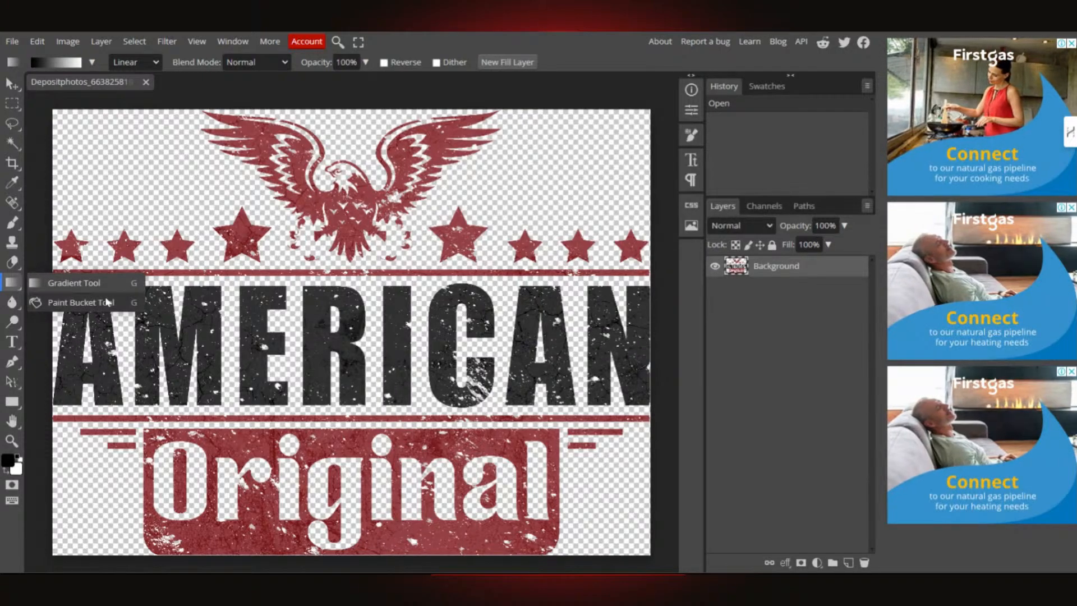
left_click(84, 303)
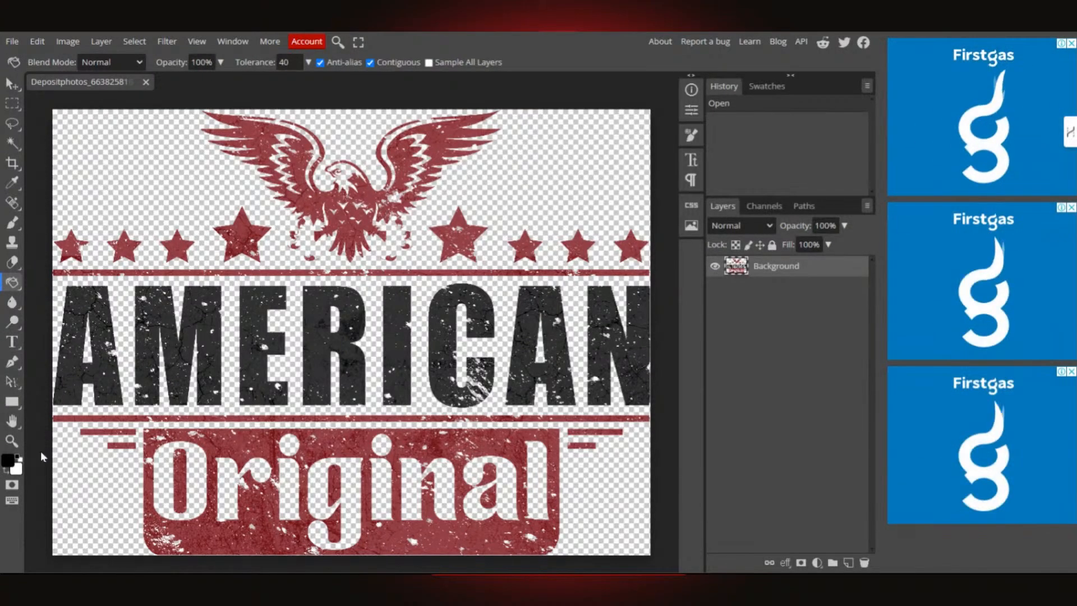
left_click(8, 460)
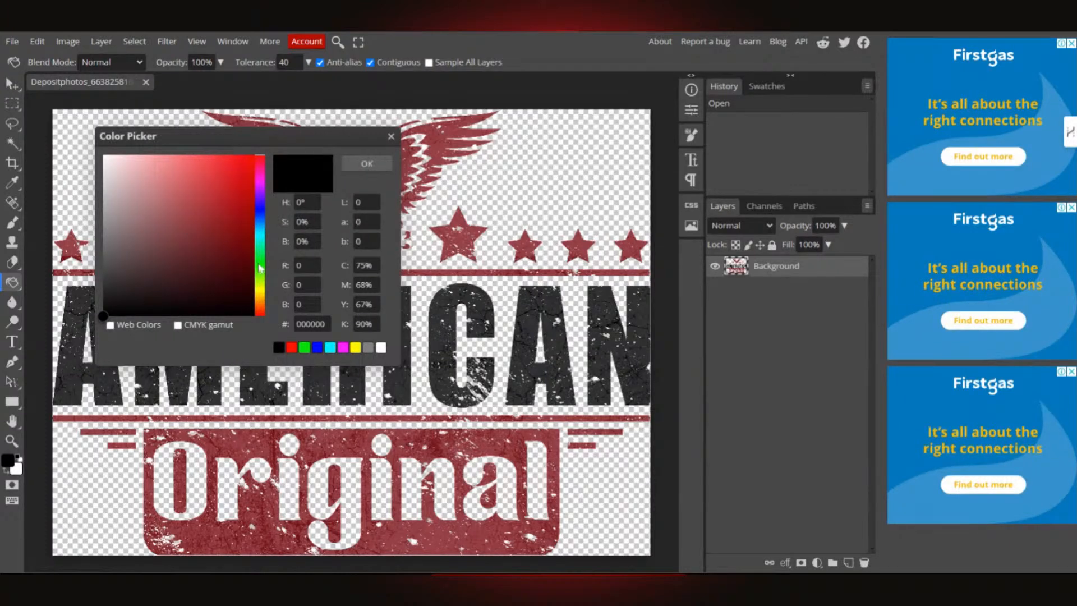
left_click(108, 161)
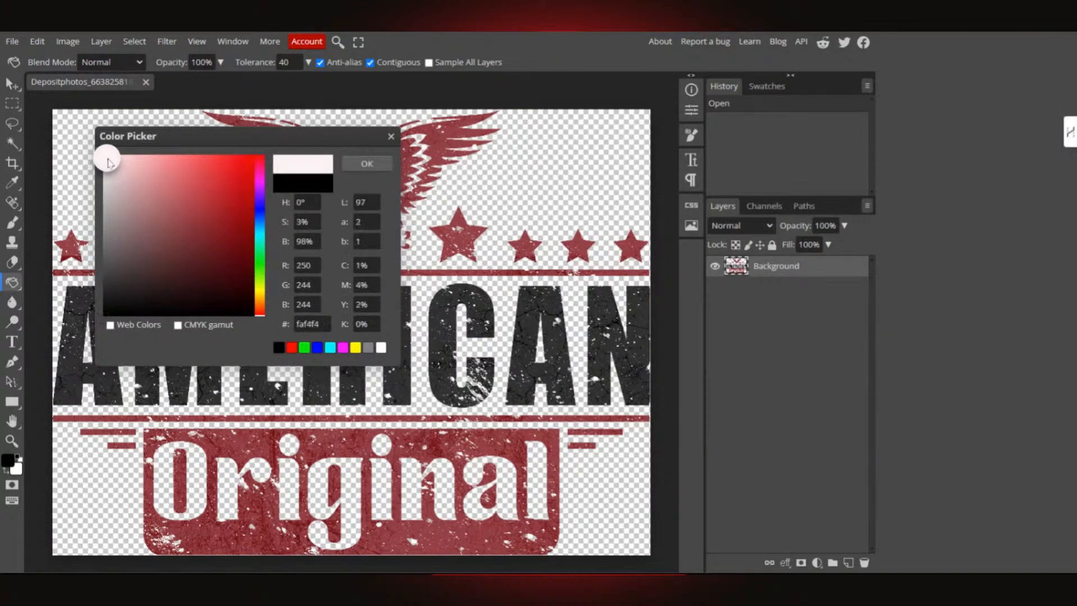
left_click(367, 164)
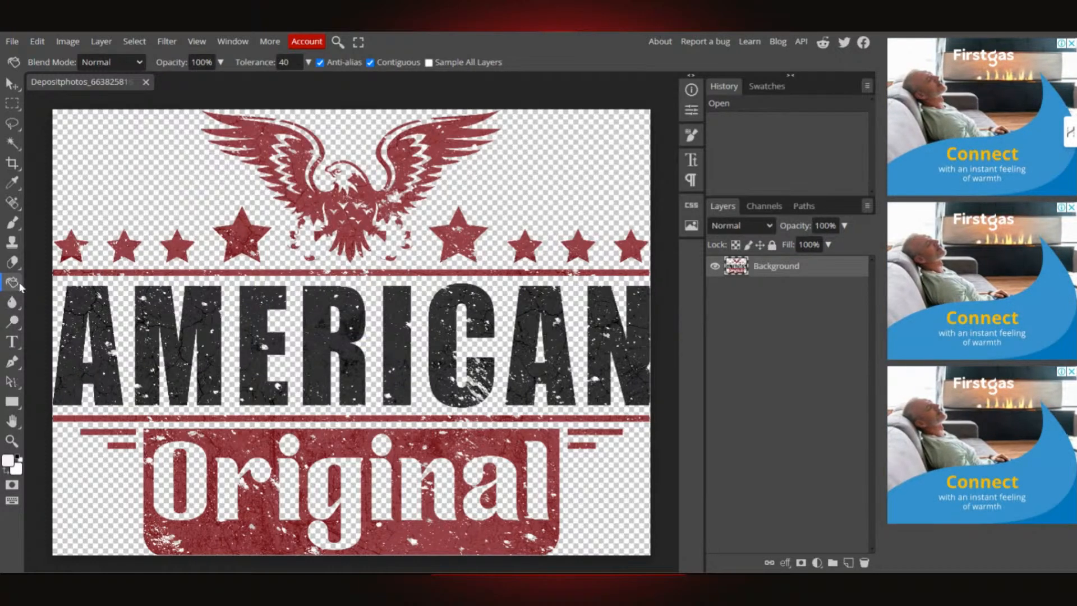
- Fill the letters A, M, E, R and I of AMERICAN with near-white
left_click(83, 381)
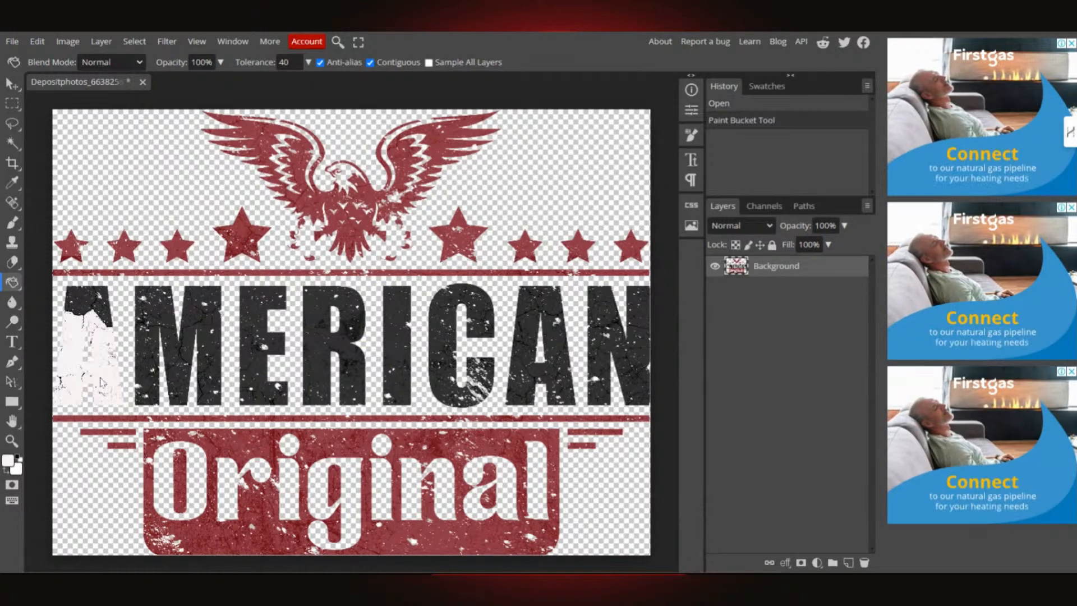
left_click(84, 302)
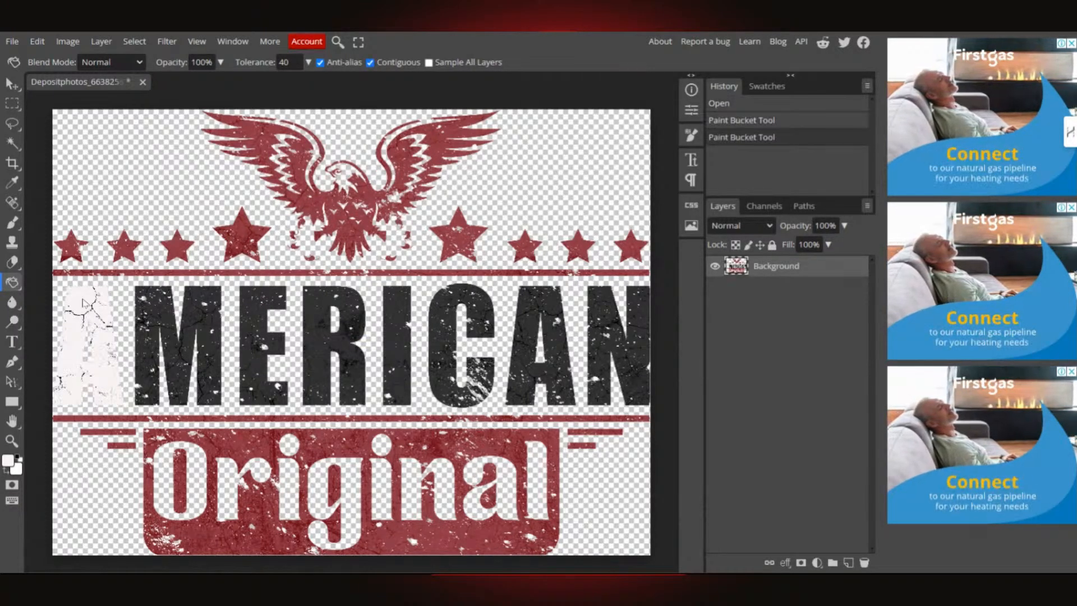
left_click(164, 315)
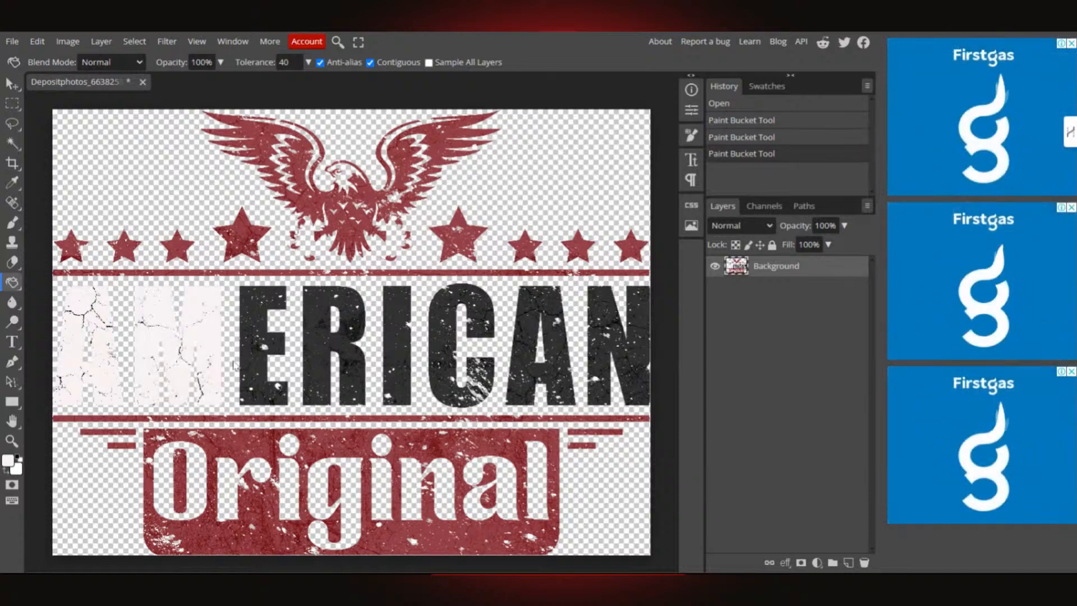
left_click(265, 331)
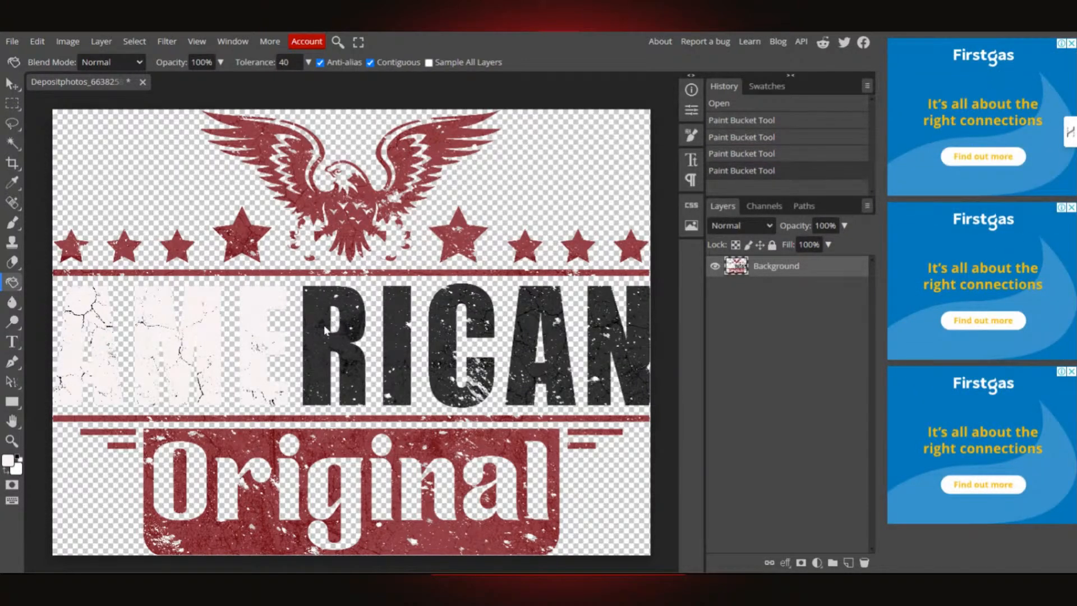
left_click(353, 335)
left_click(395, 331)
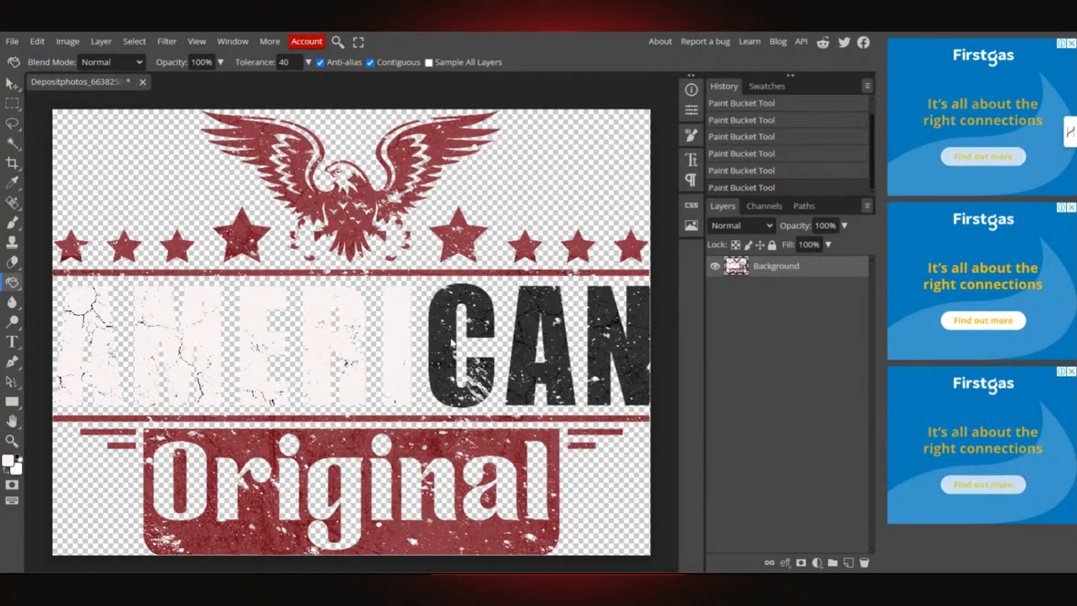
- Fill the remaining C, A and N of AMERICAN with near-white
left_click(444, 317)
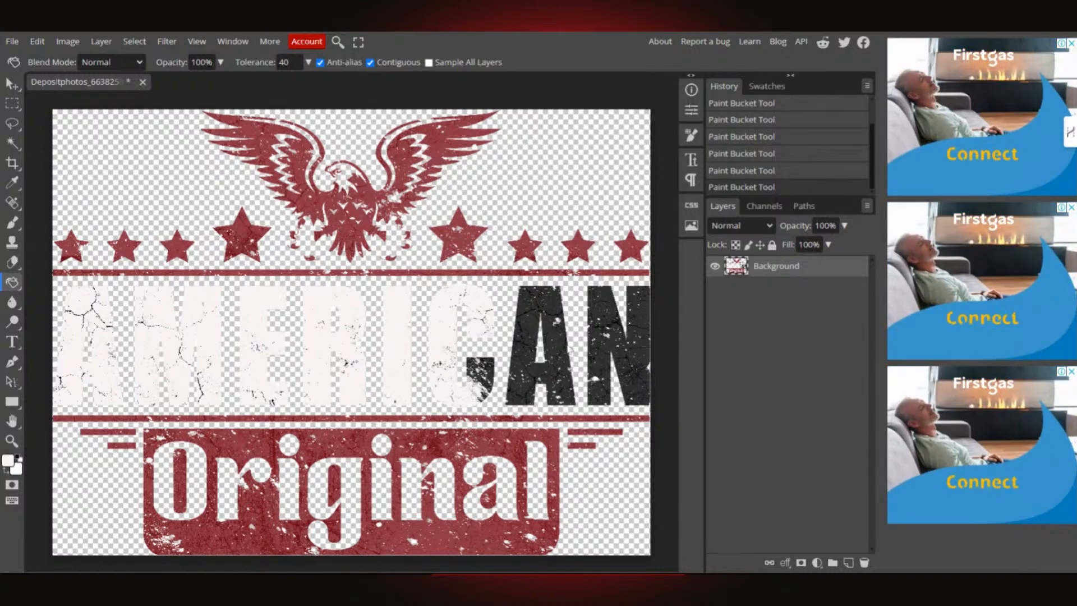
left_click(490, 376)
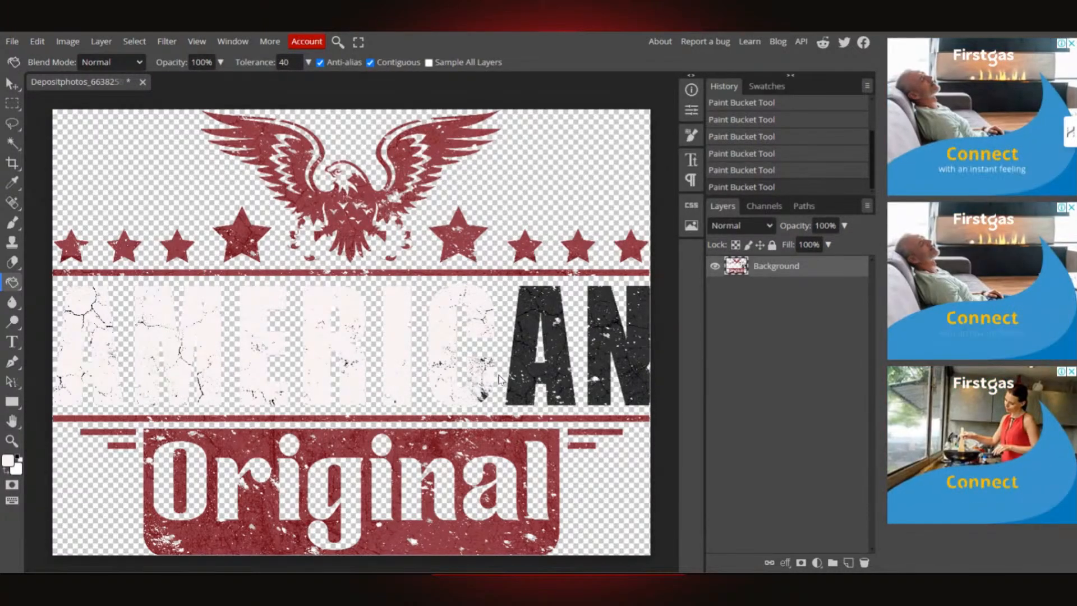
left_click(532, 328)
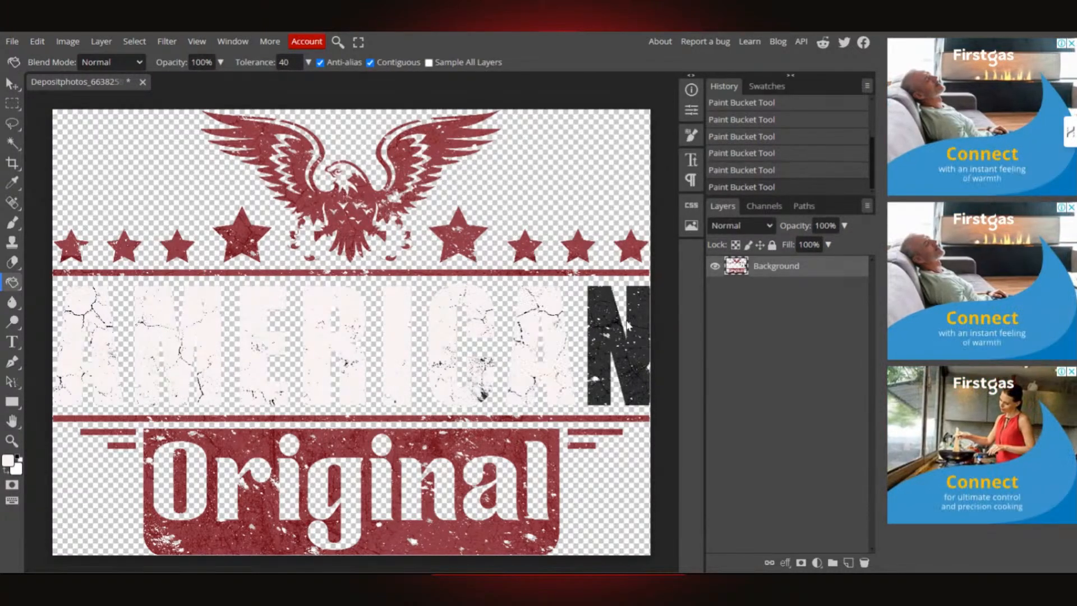
left_click(598, 313)
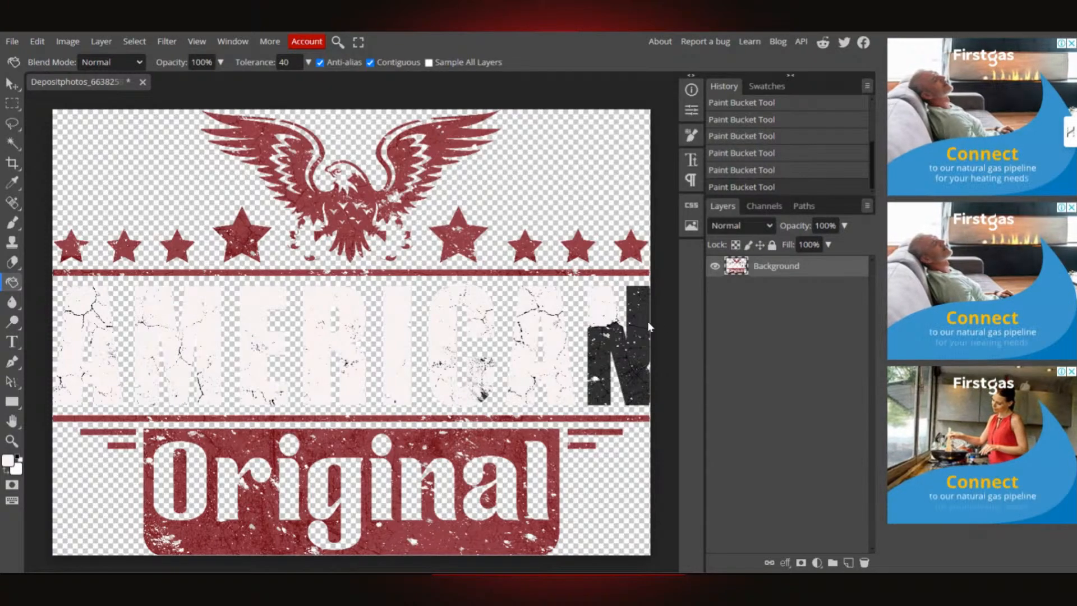
left_click(621, 357)
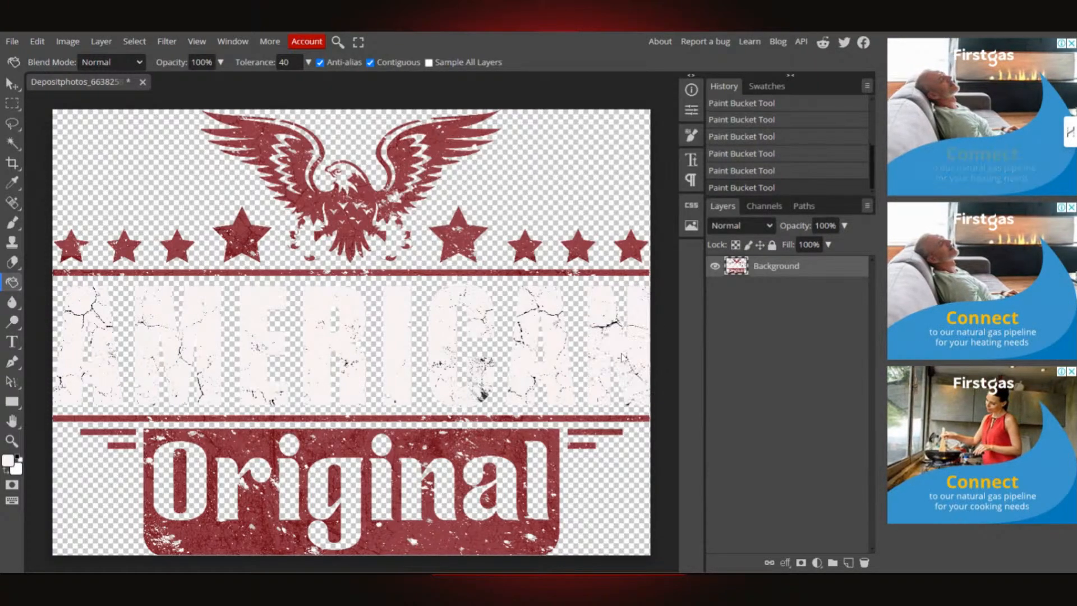
scroll(487, 430, "down", 2)
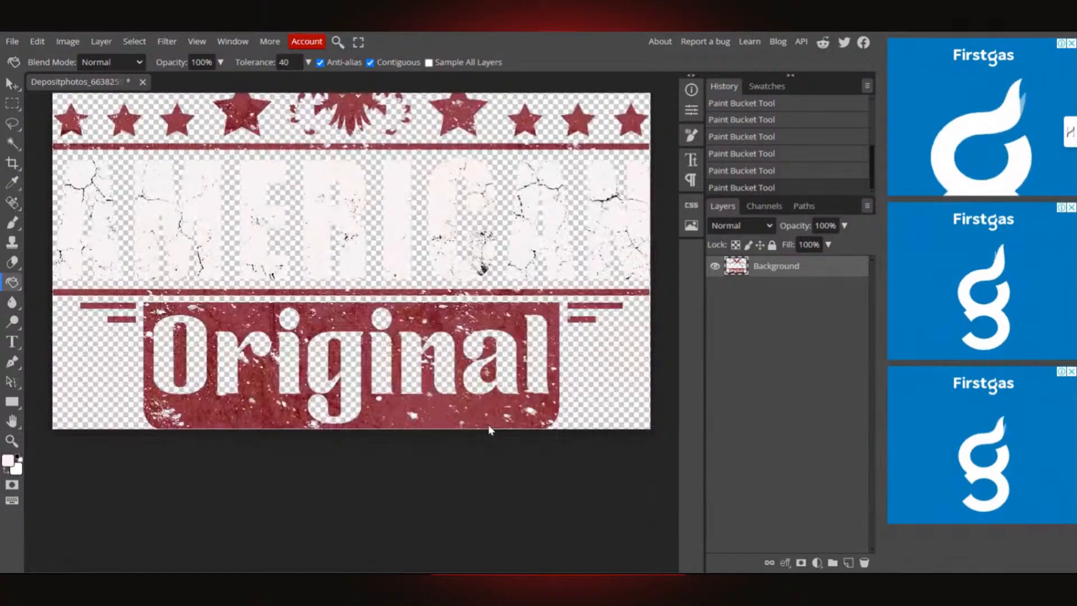
scroll(490, 430, "up", 2)
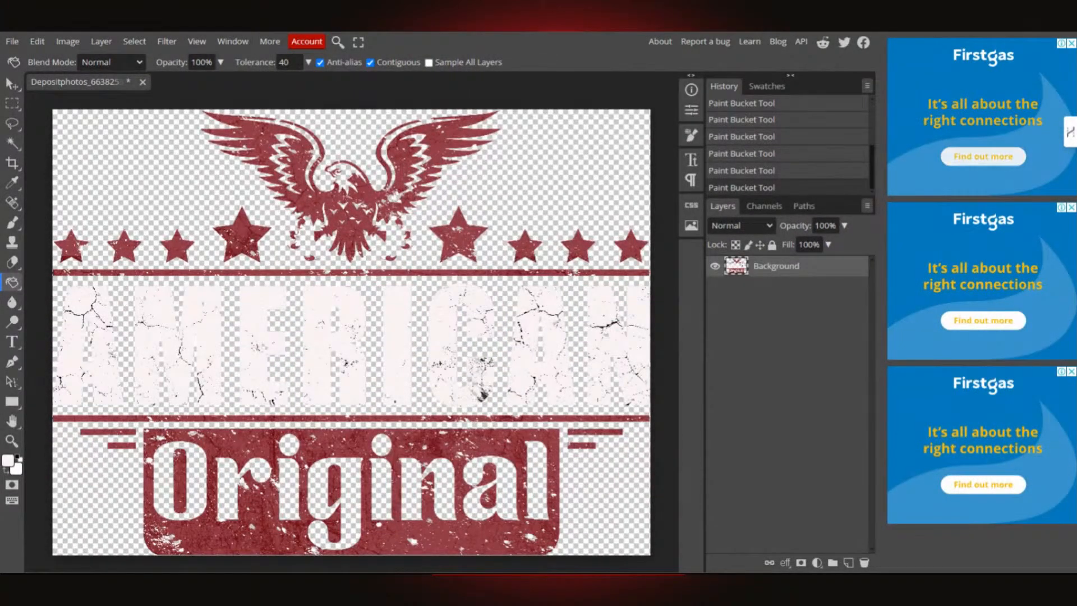
left_click(12, 41)
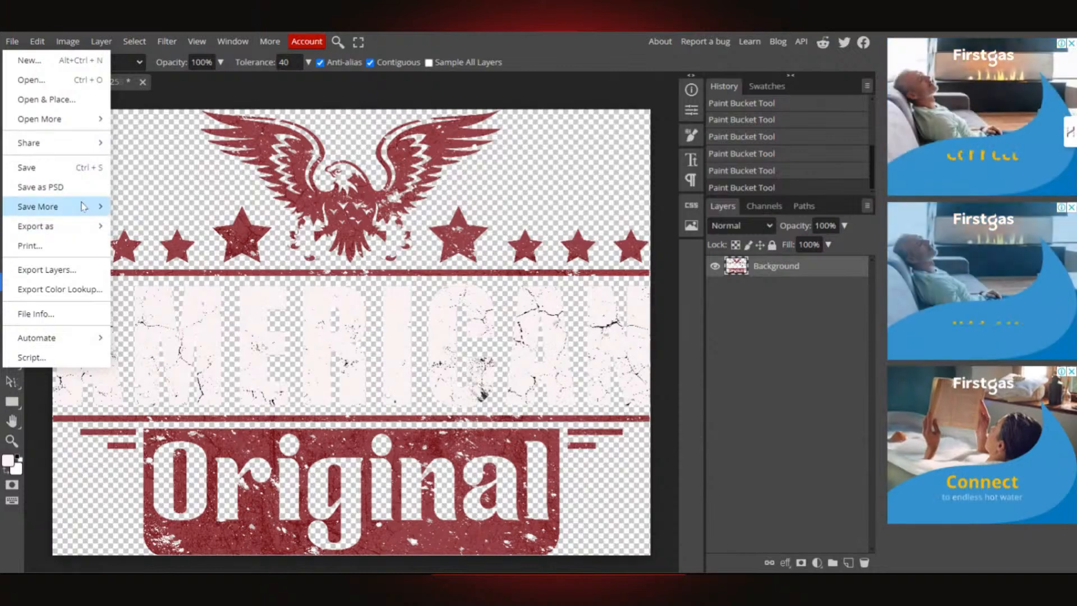
- Export the eagle design as a 7564 × 5652 PNG at 100% quality
mouse_move(78, 225)
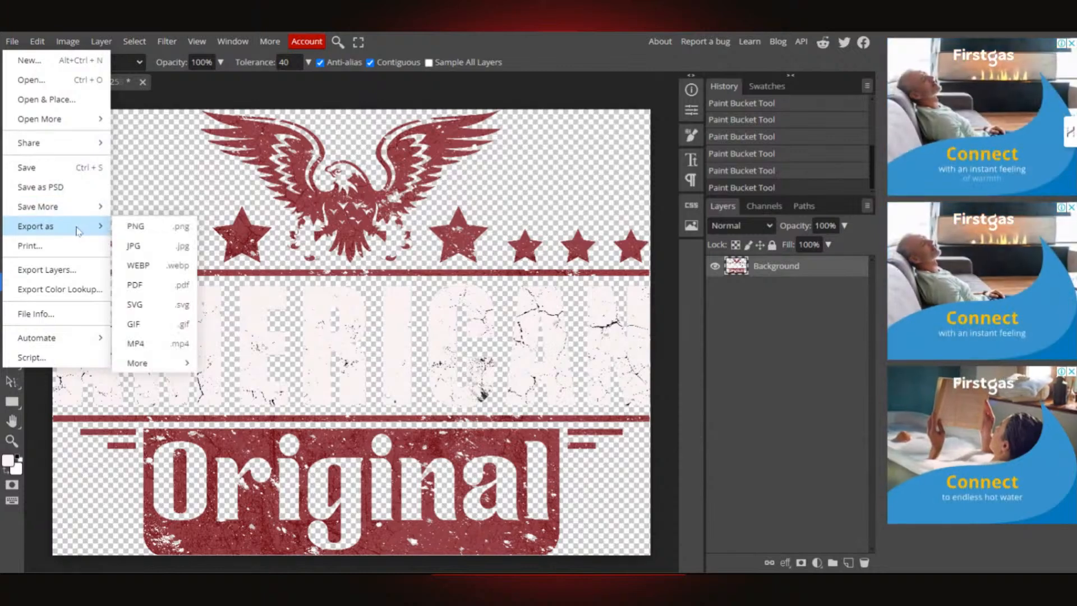
left_click(135, 231)
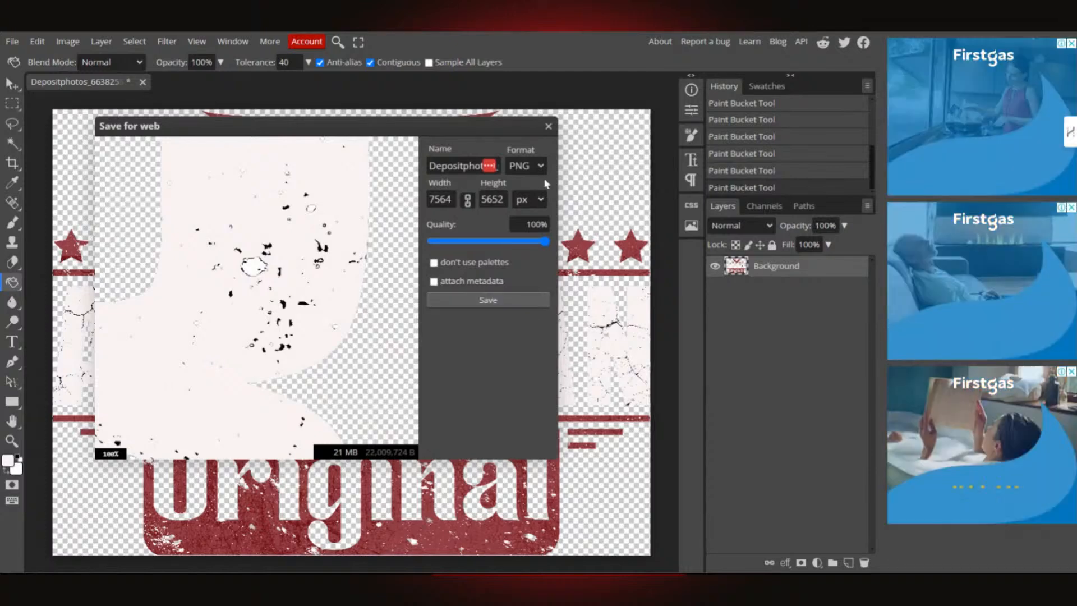
left_click(488, 302)
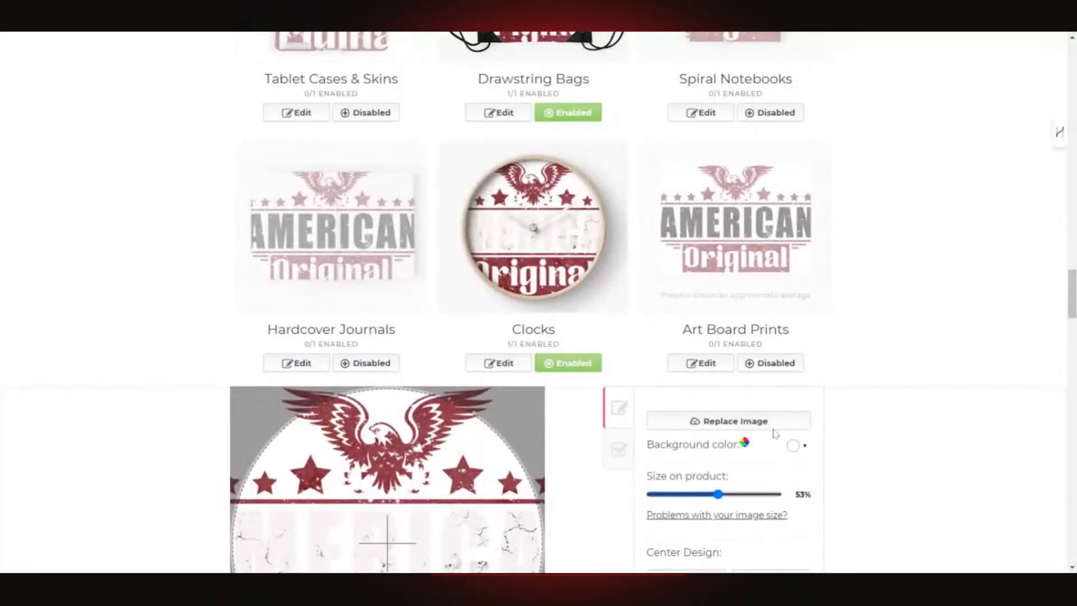
- Scroll down to the Clocks product's design settings
scroll(785, 426, "down", 3)
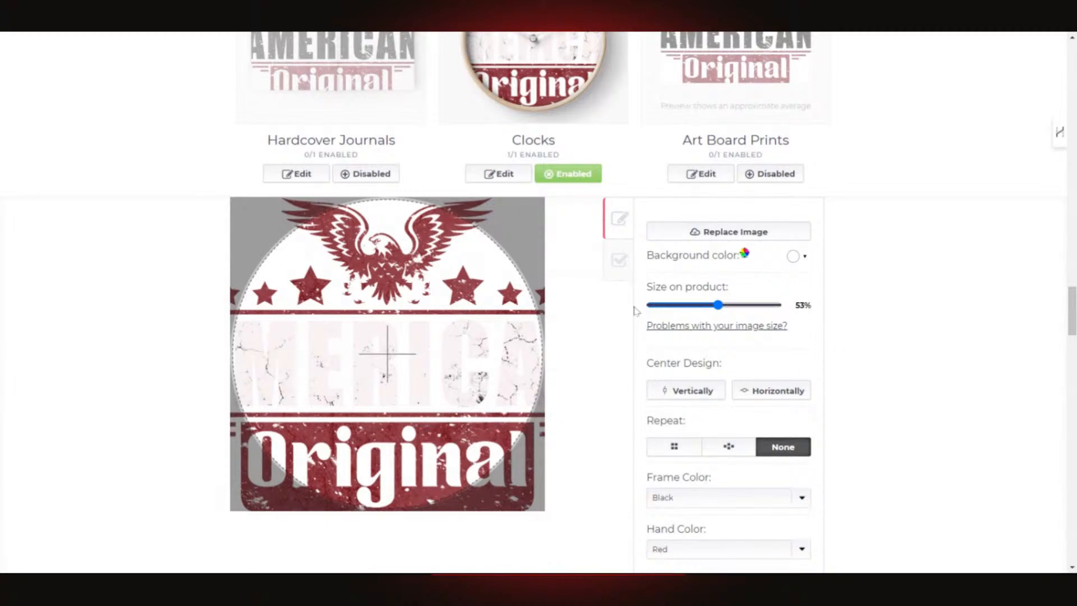
- Shrink the clock design to 31% and centre it vertically and horizontally
left_click_drag(719, 308, 693, 314)
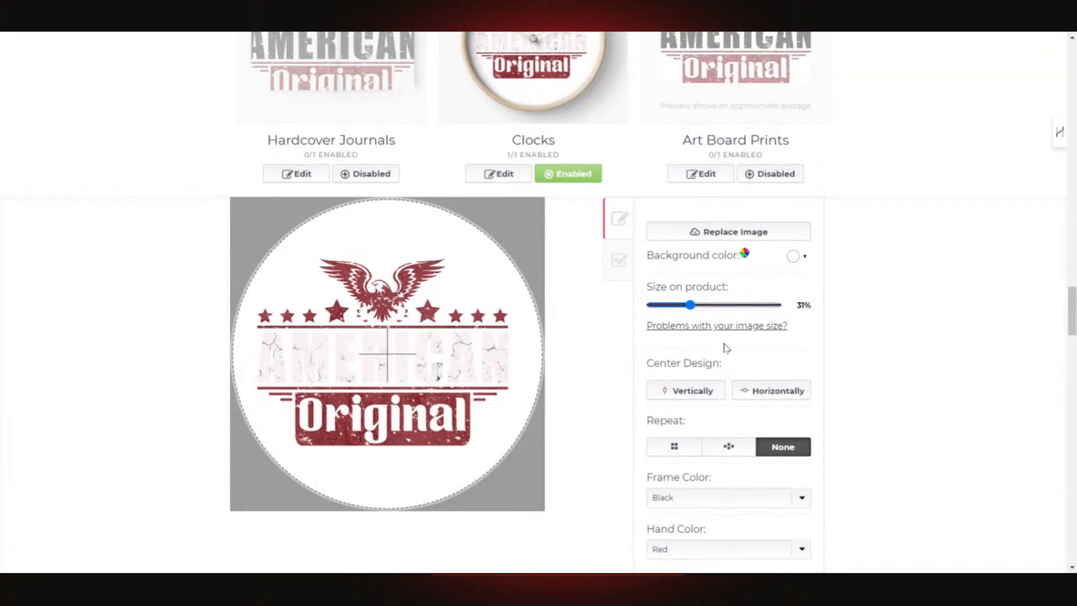
left_click(701, 396)
left_click(773, 393)
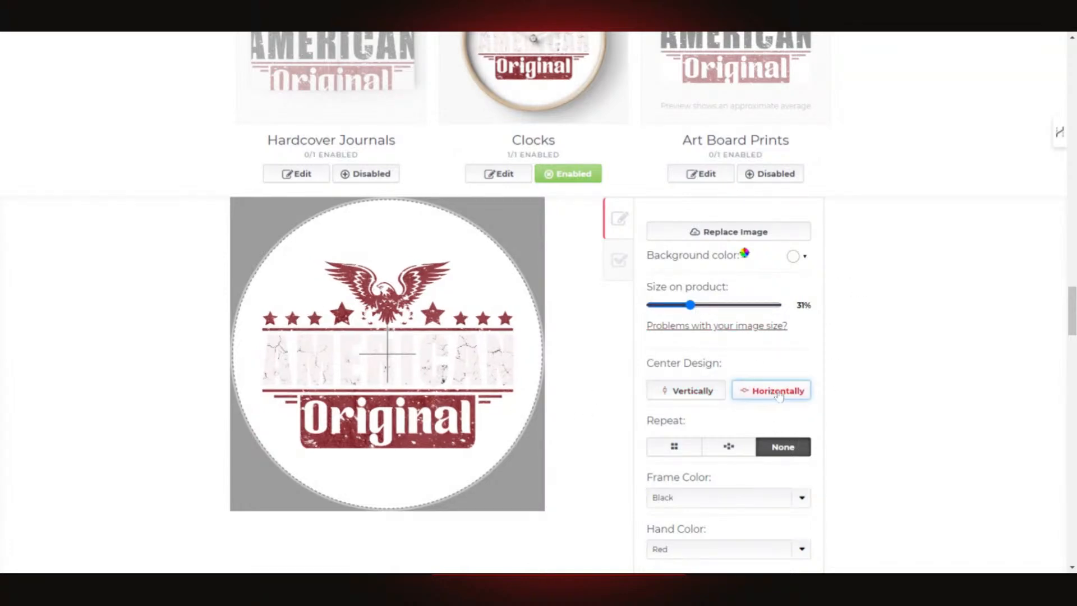
- Set the clock background colour to black (#000000)
left_click(804, 258)
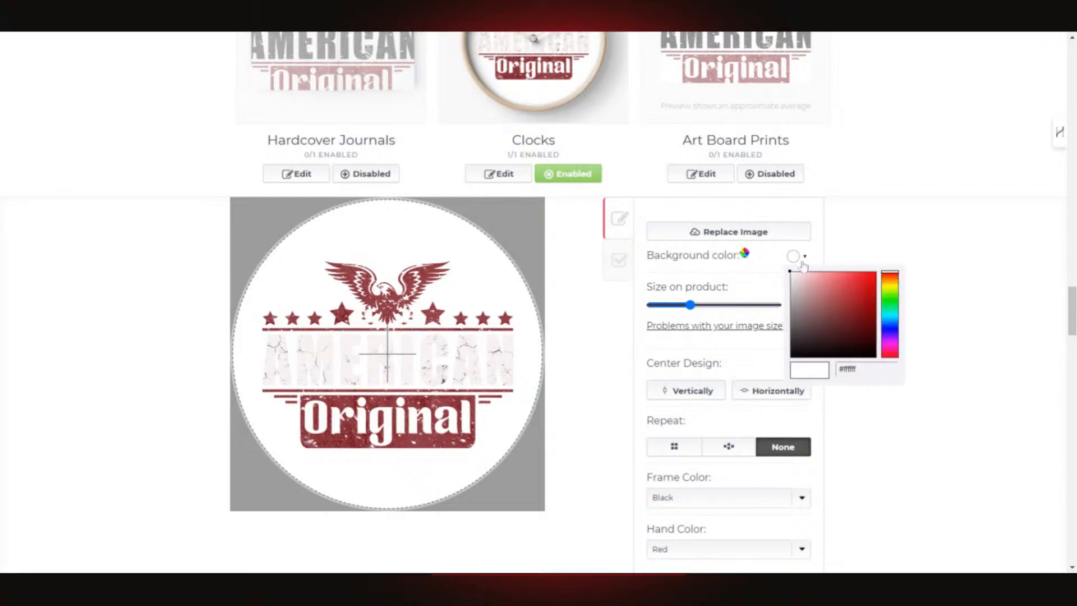
left_click_drag(845, 334, 884, 361)
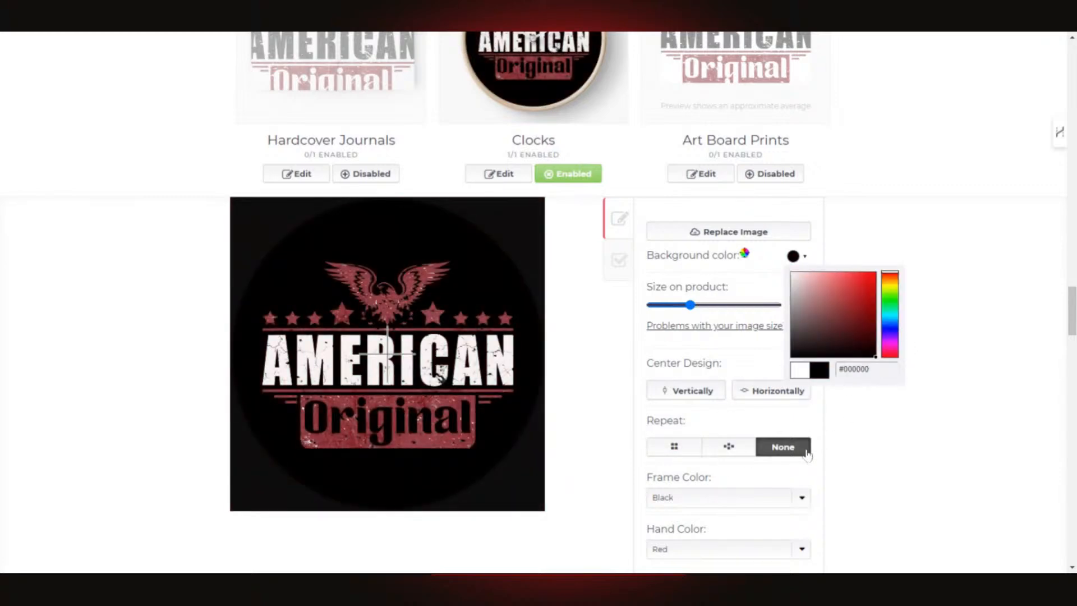
left_click(892, 426)
- Apply the clock changes so the Clocks preview shows a black face
scroll(485, 429, "down", 5)
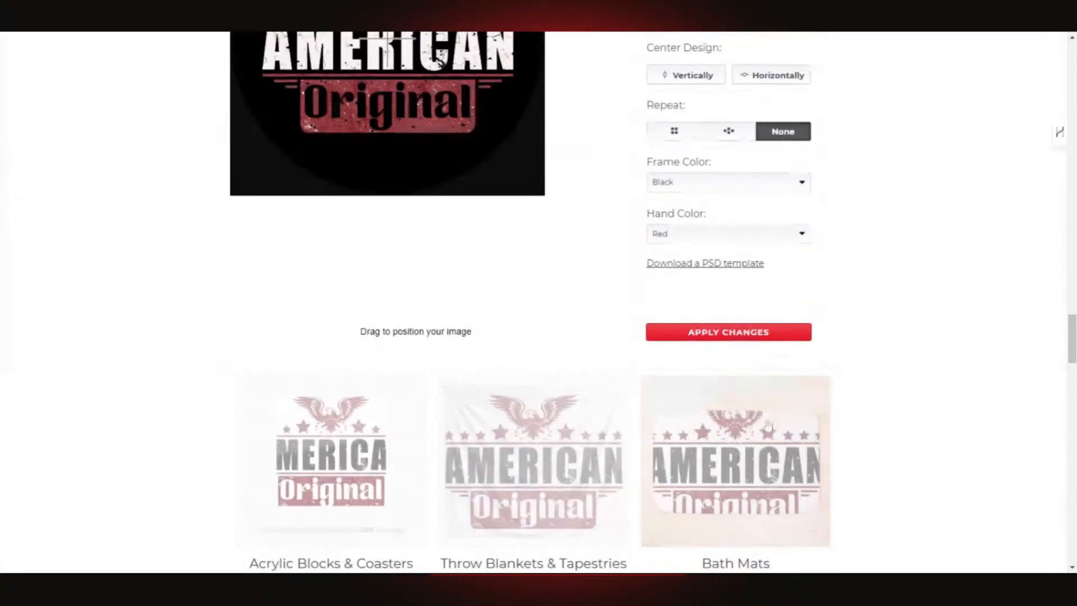
left_click(719, 335)
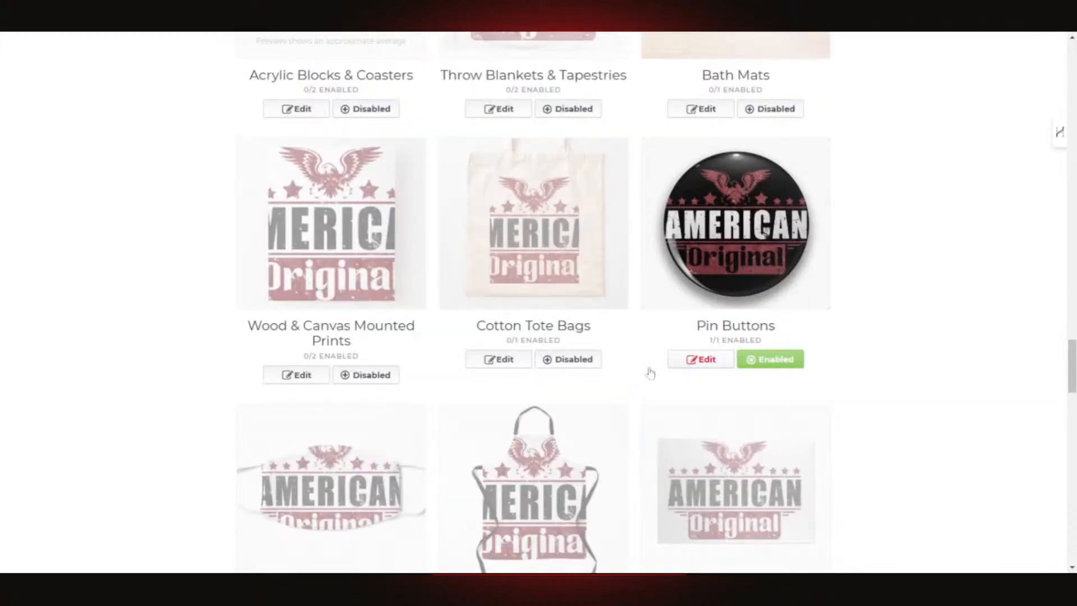
scroll(578, 381, "up", 5)
scroll(565, 384, "up", 3)
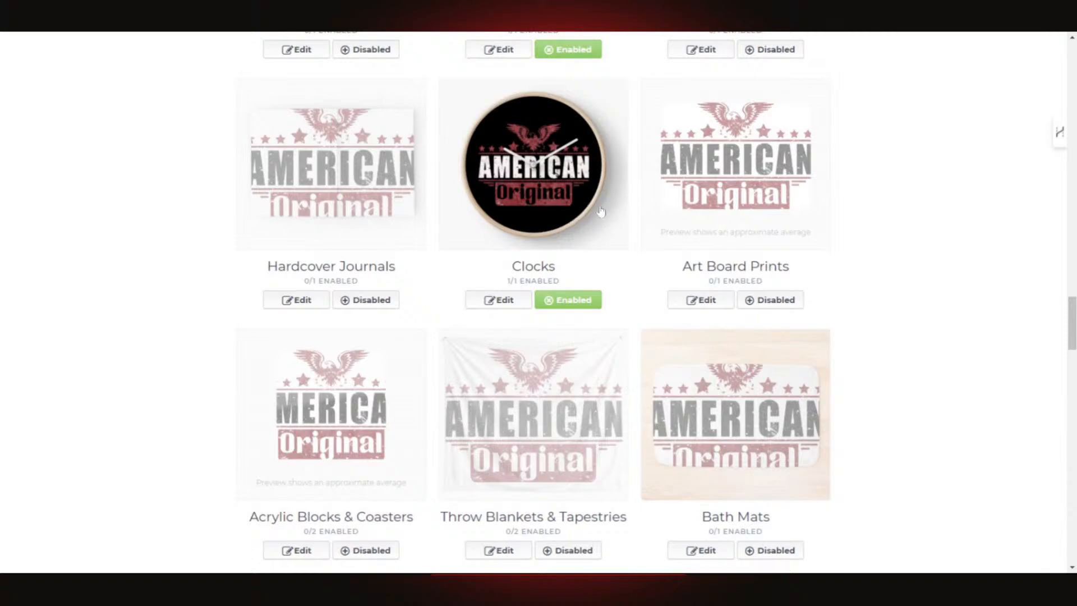
- Scroll through the product list to the Mugs row
scroll(657, 267, "down", 6)
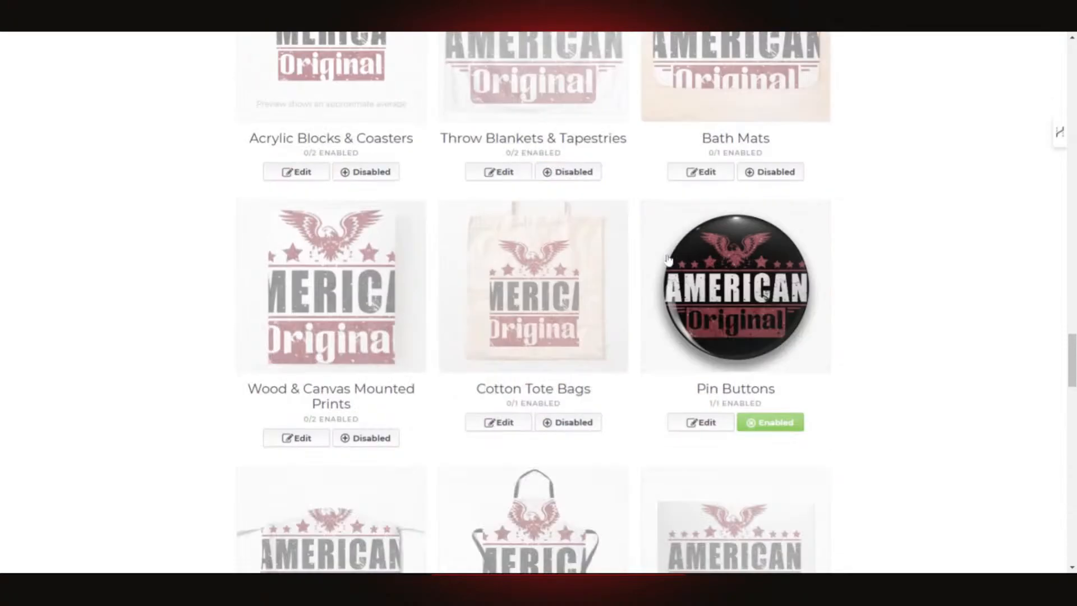
scroll(716, 317, "down", 5)
scroll(716, 315, "down", 15)
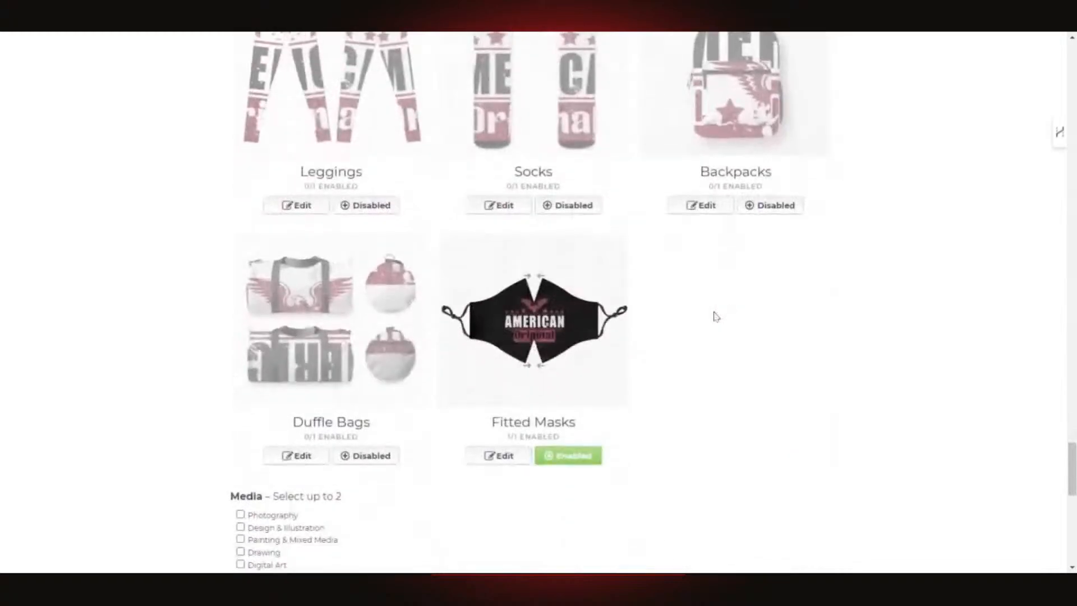
scroll(690, 303, "up", 1)
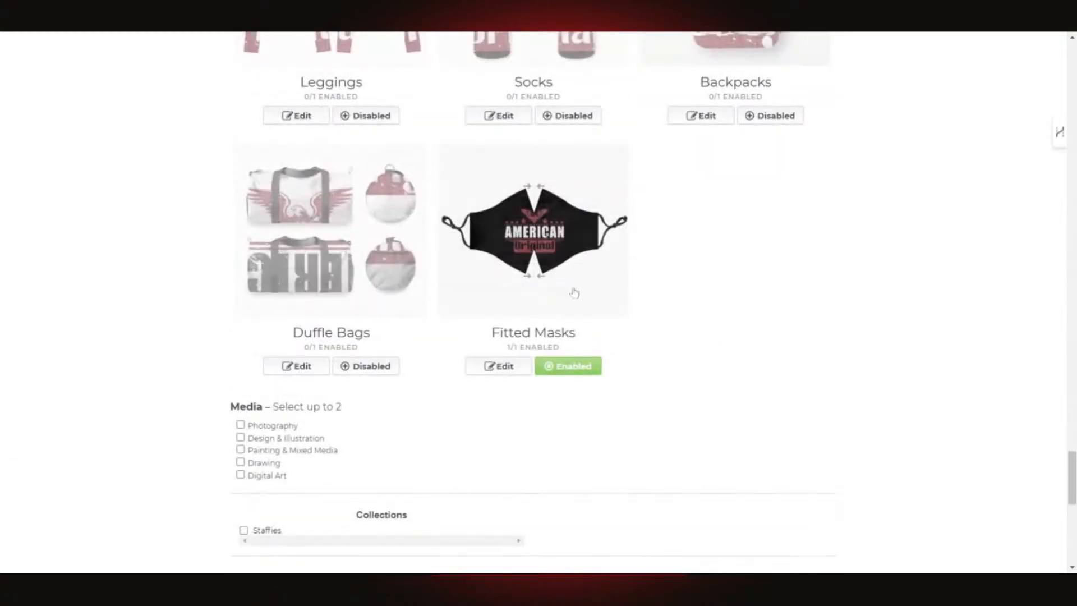
scroll(736, 313, "up", 20)
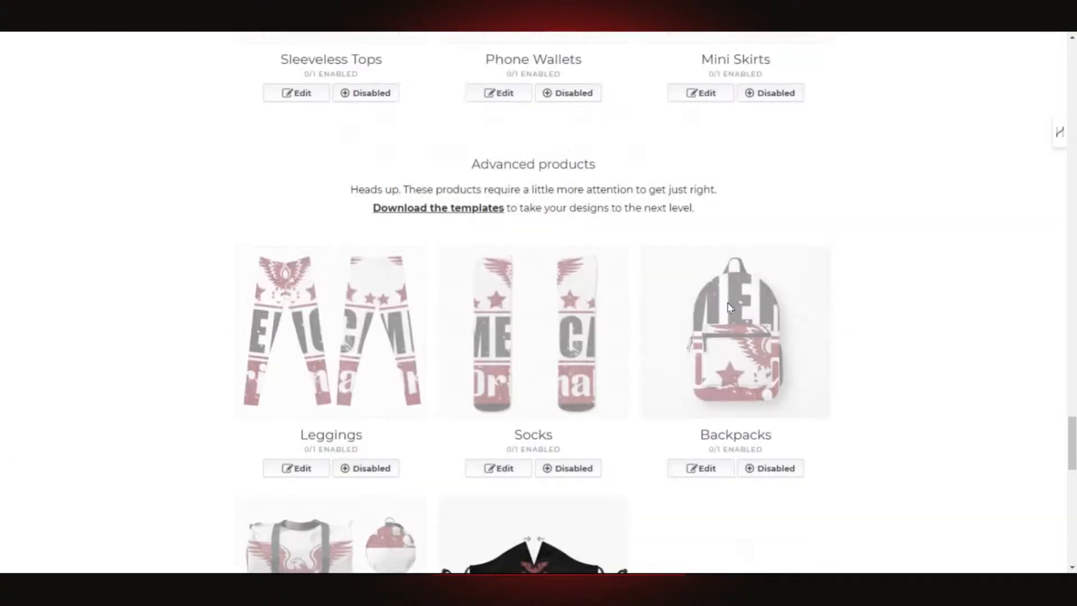
scroll(772, 303, "up", 10)
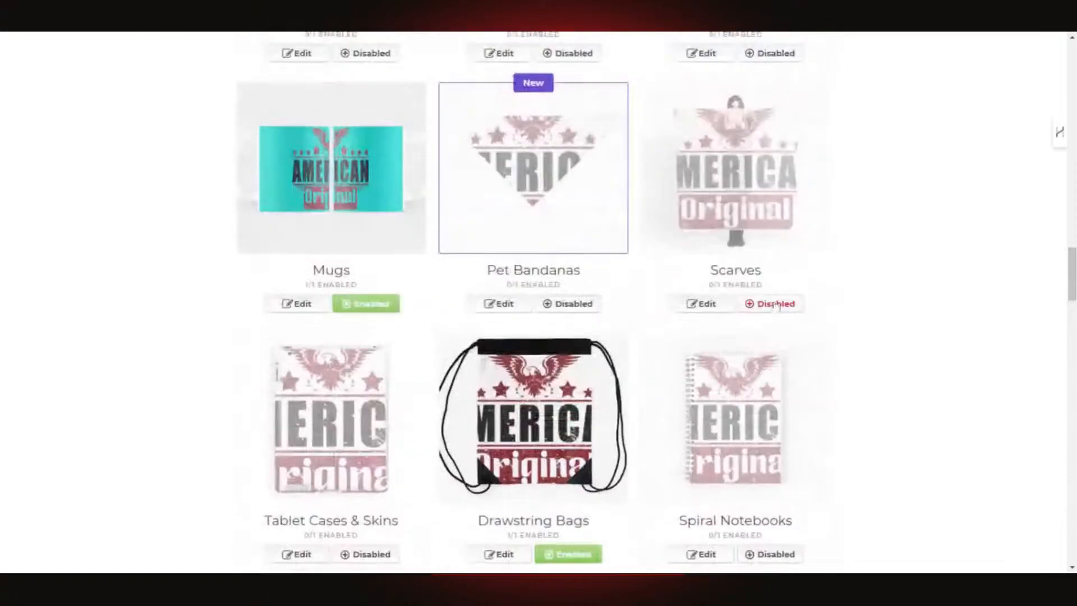
scroll(260, 436, "down", 4)
scroll(259, 437, "up", 4)
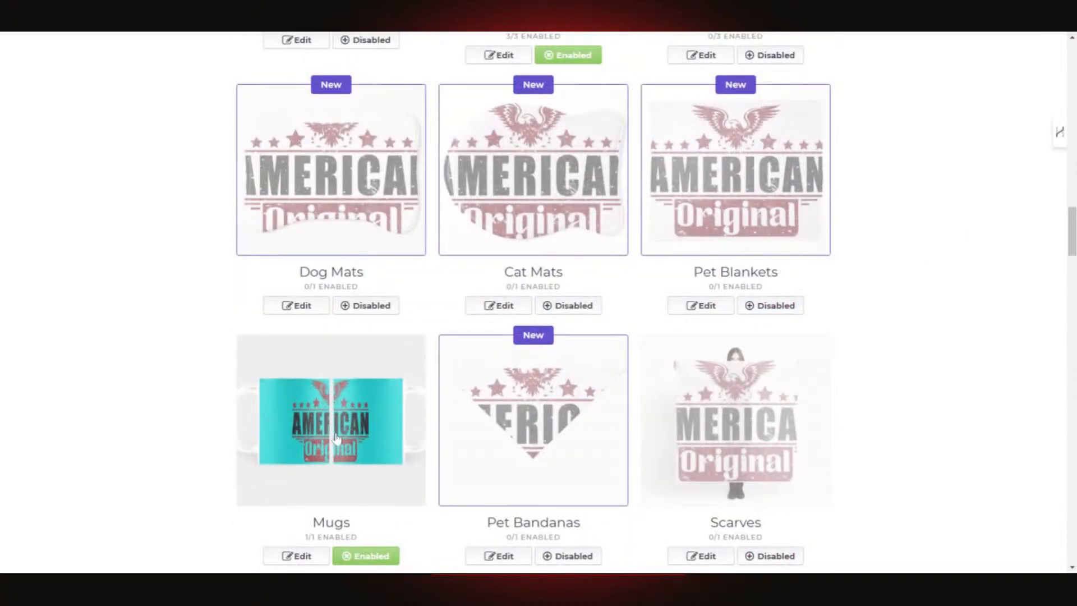
scroll(560, 417, "down", 6)
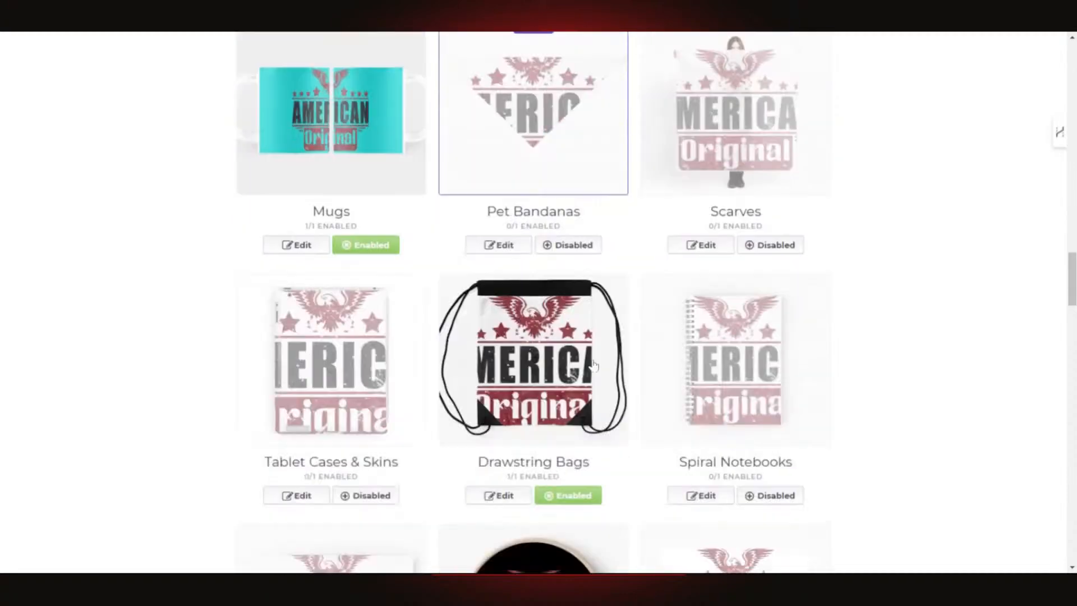
- Enlarge the eagle artwork on the cyan Mugs design and apply the change
left_click(306, 179)
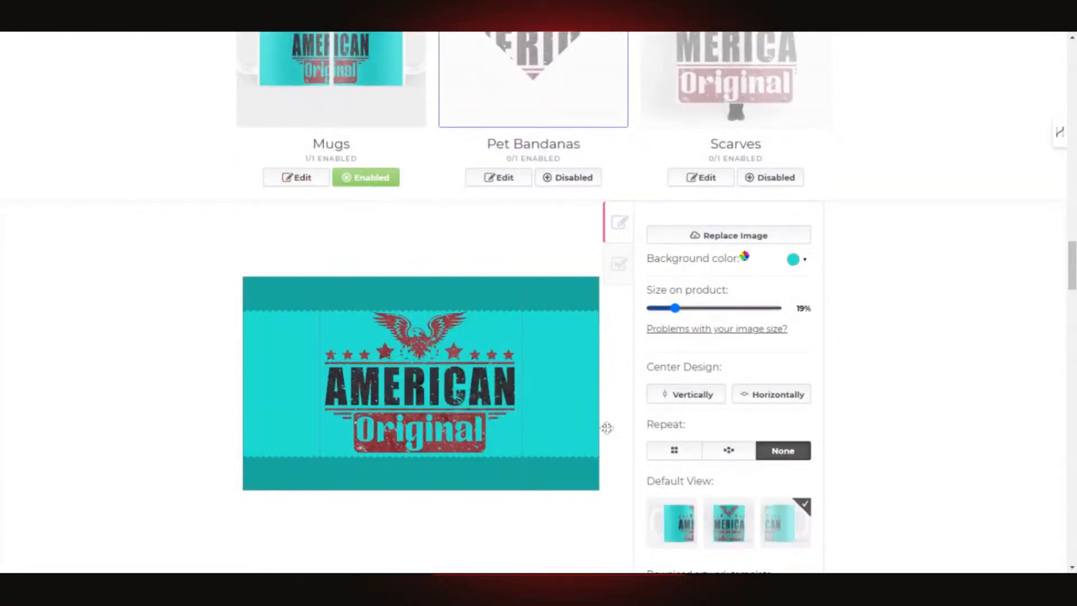
scroll(607, 429, "down", 3)
scroll(729, 372, "down", 3)
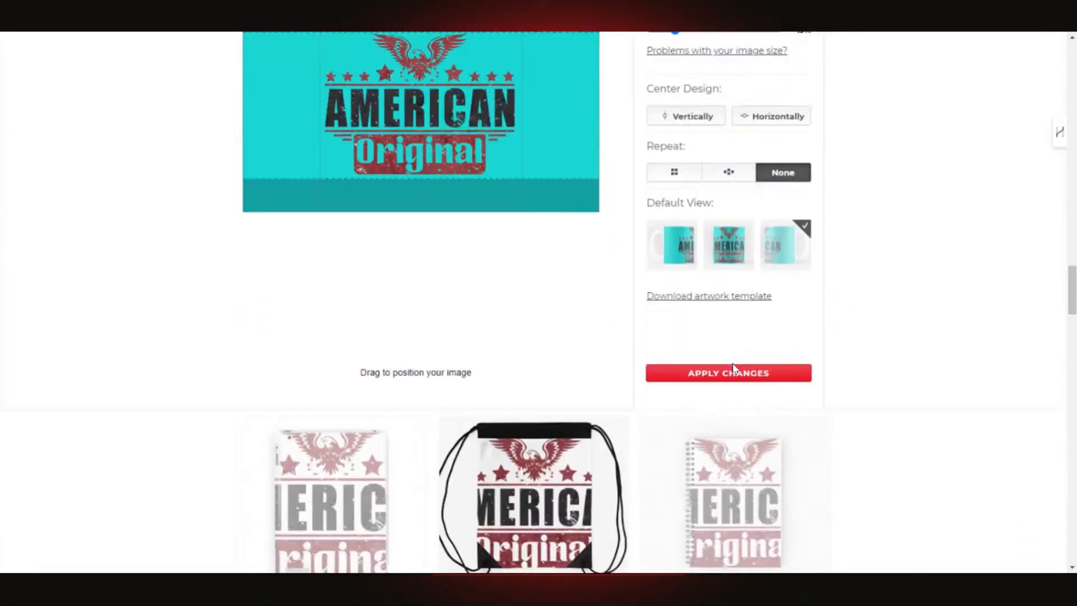
scroll(735, 370, "up", 2)
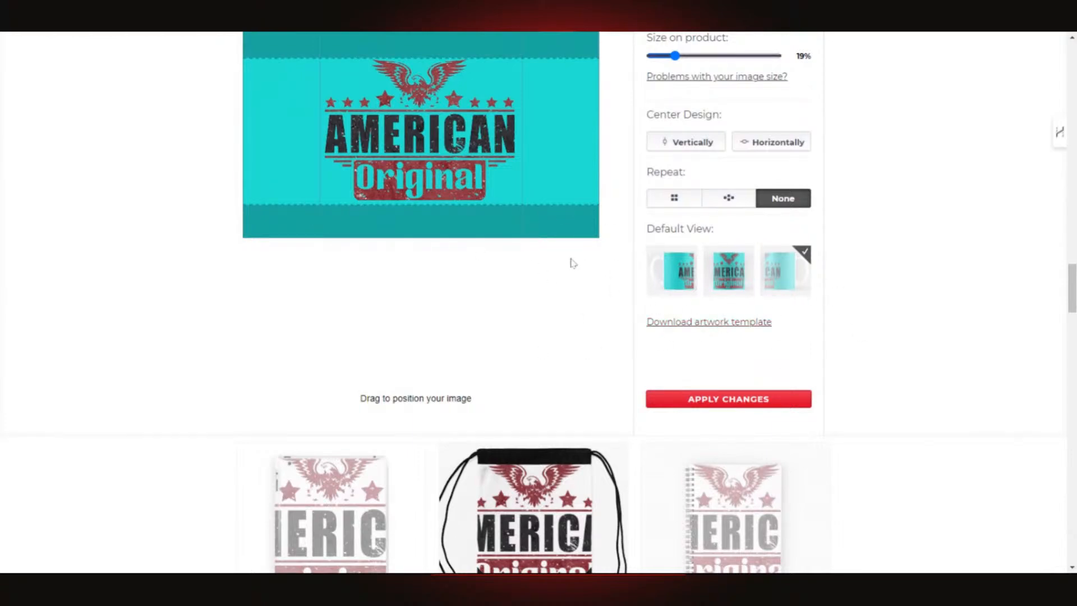
scroll(784, 289, "up", 3)
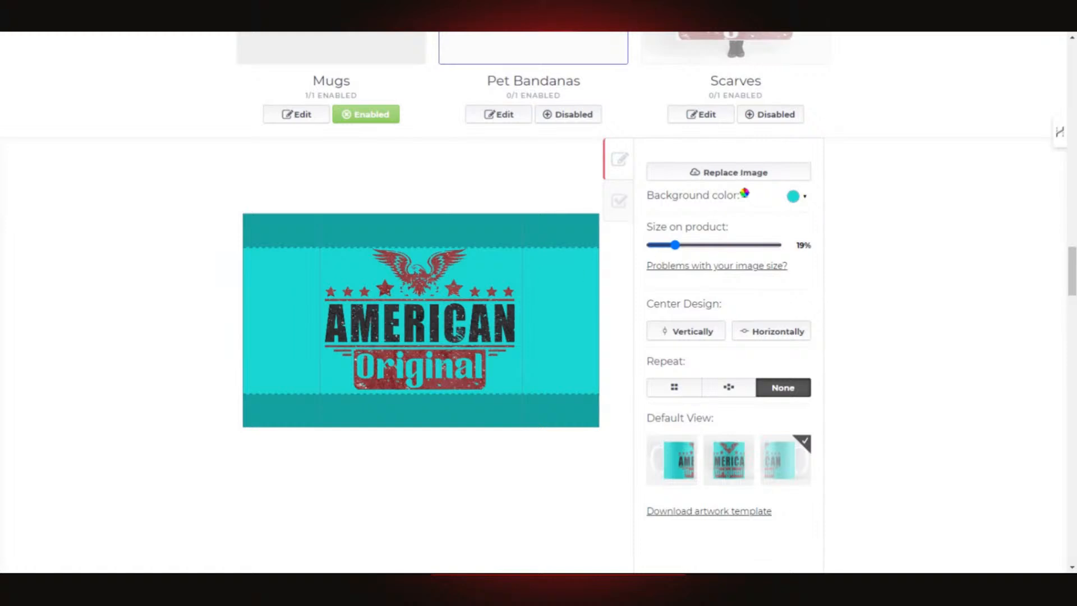
left_click(884, 298)
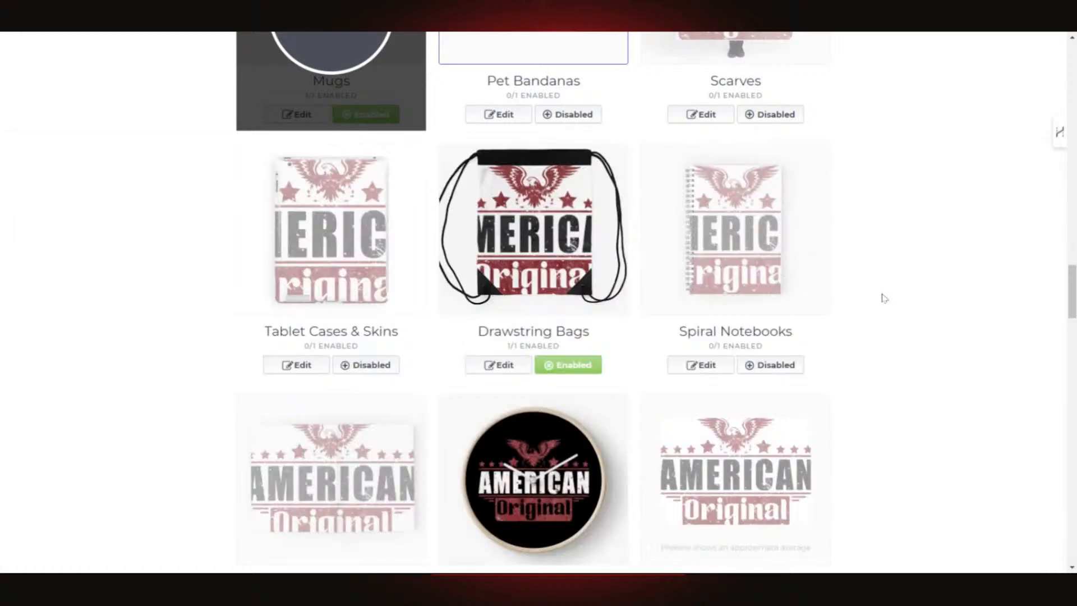
scroll(691, 325, "up", 5)
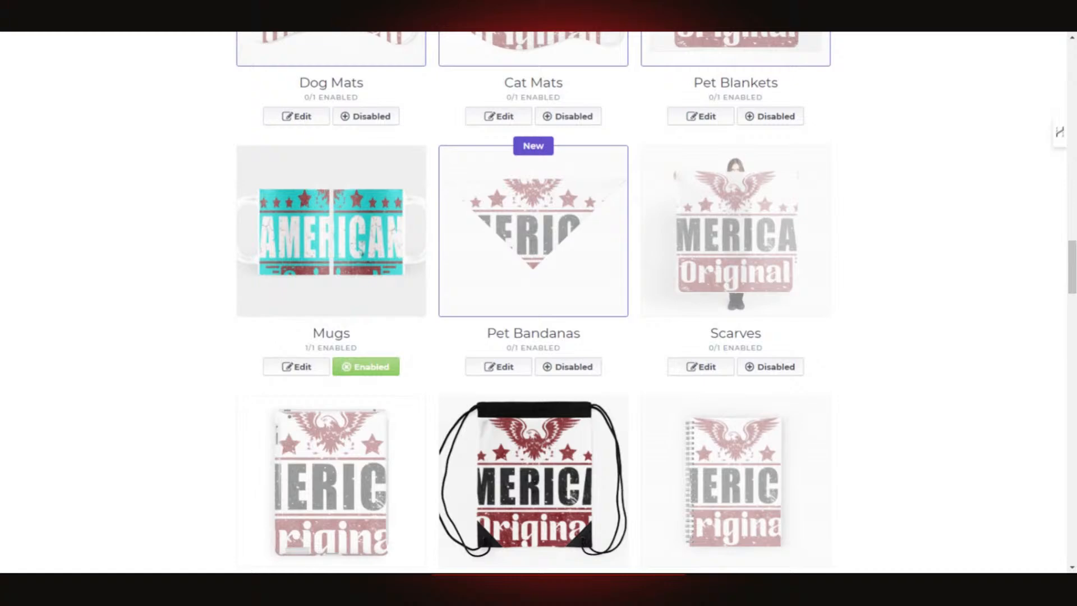
- Reopen the Mugs design and shrink it from 36% to 22%
left_click(296, 367)
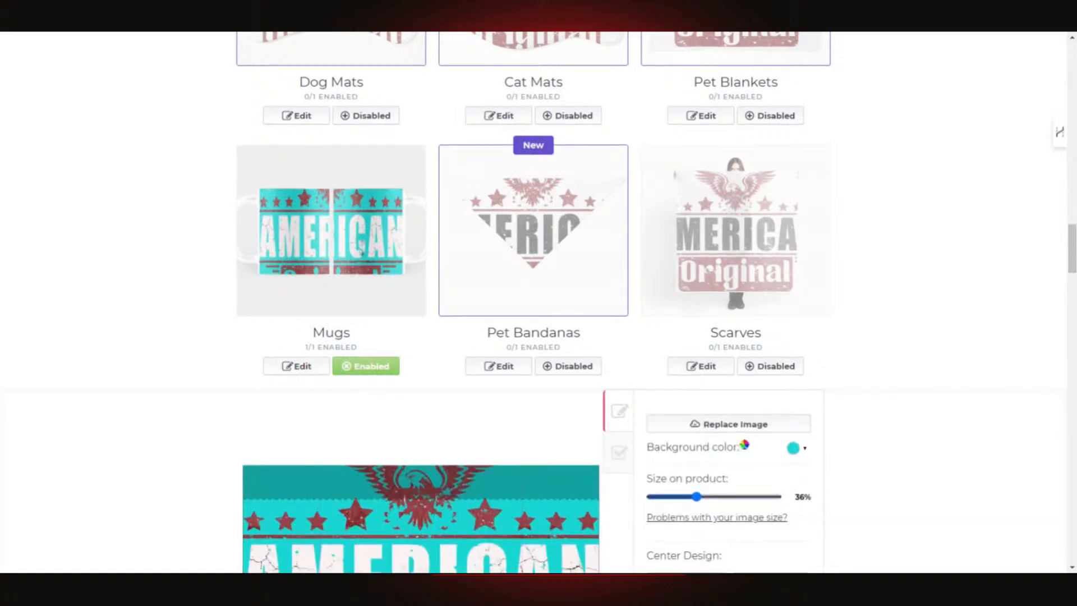
scroll(573, 335, "down", 4)
scroll(573, 335, "down", 2)
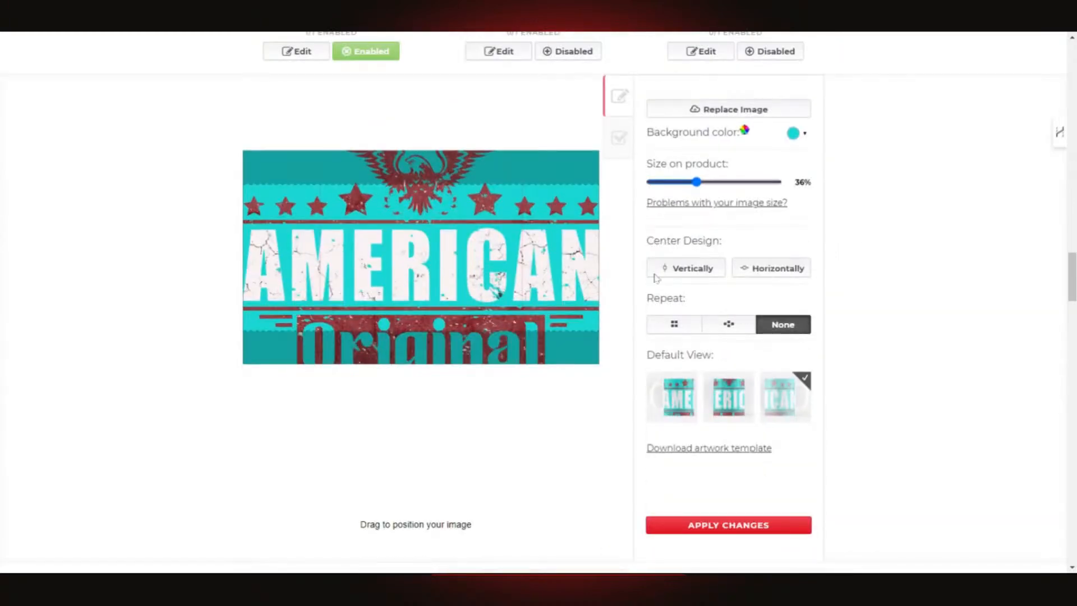
left_click_drag(696, 182, 677, 191)
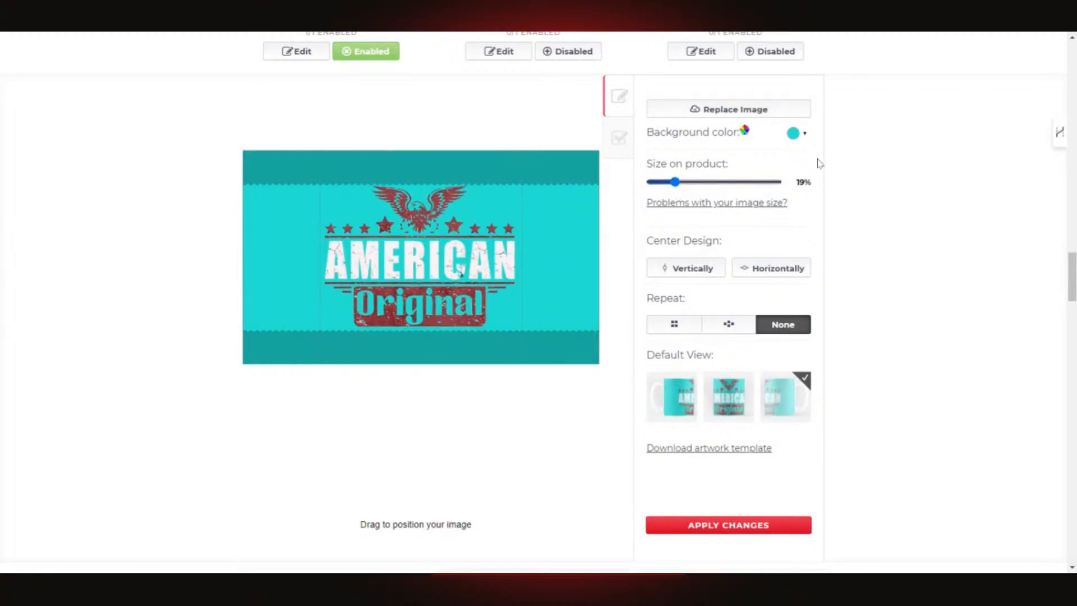
scroll(802, 340, "down", 2)
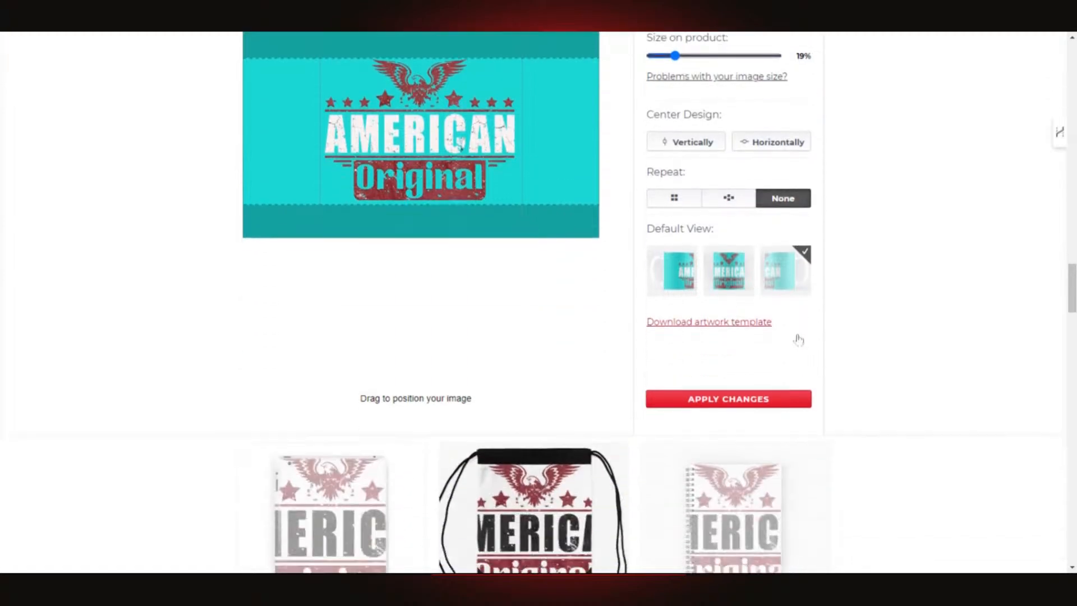
scroll(751, 308, "up", 3)
- Make the mug background black (#000000) and apply the change
left_click(792, 196)
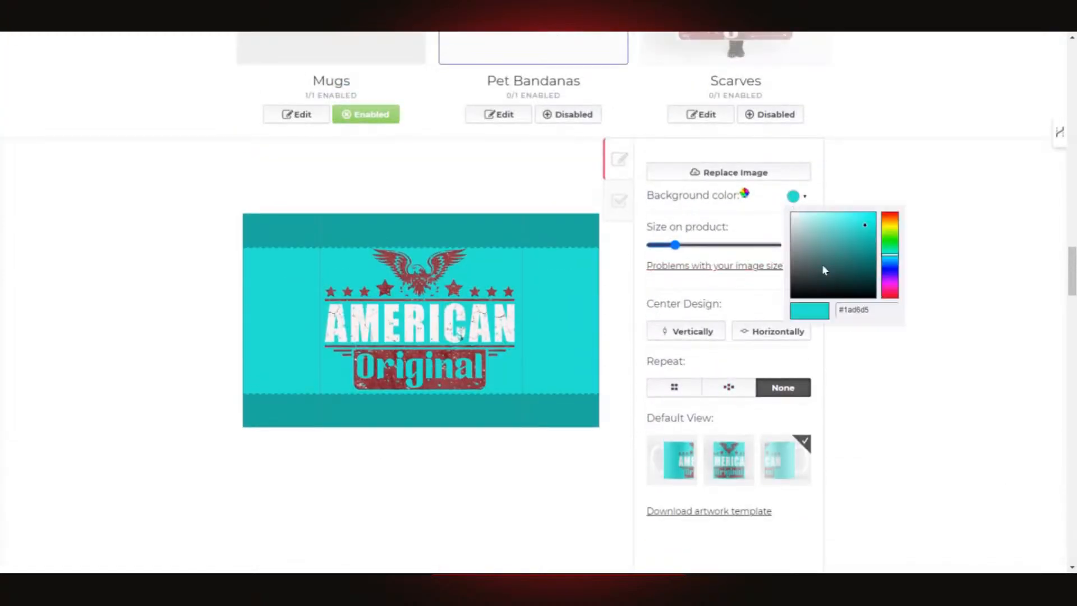
left_click_drag(826, 284, 779, 304)
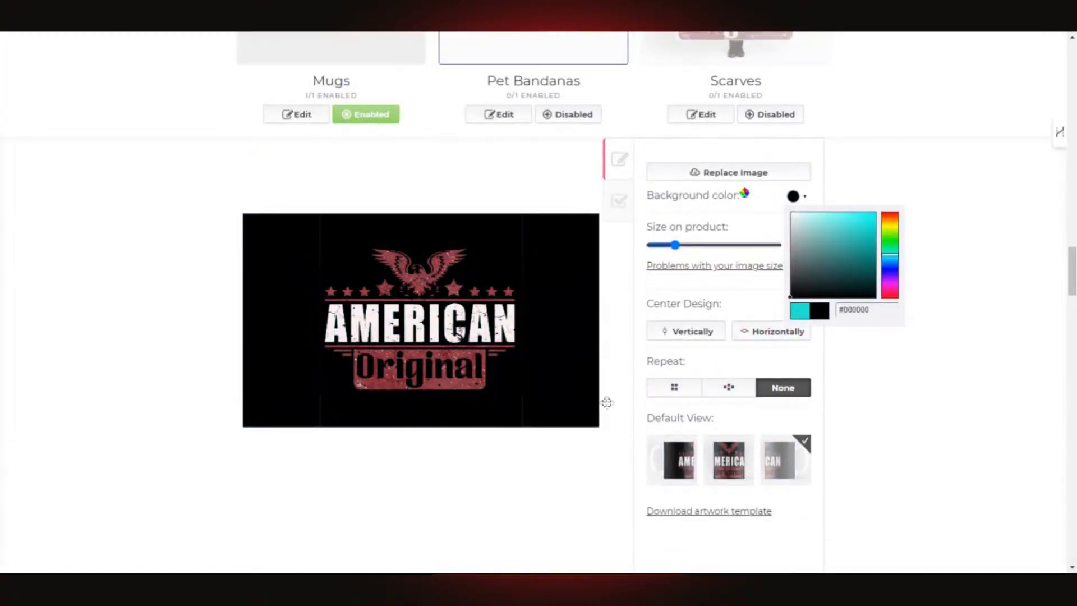
left_click(987, 345)
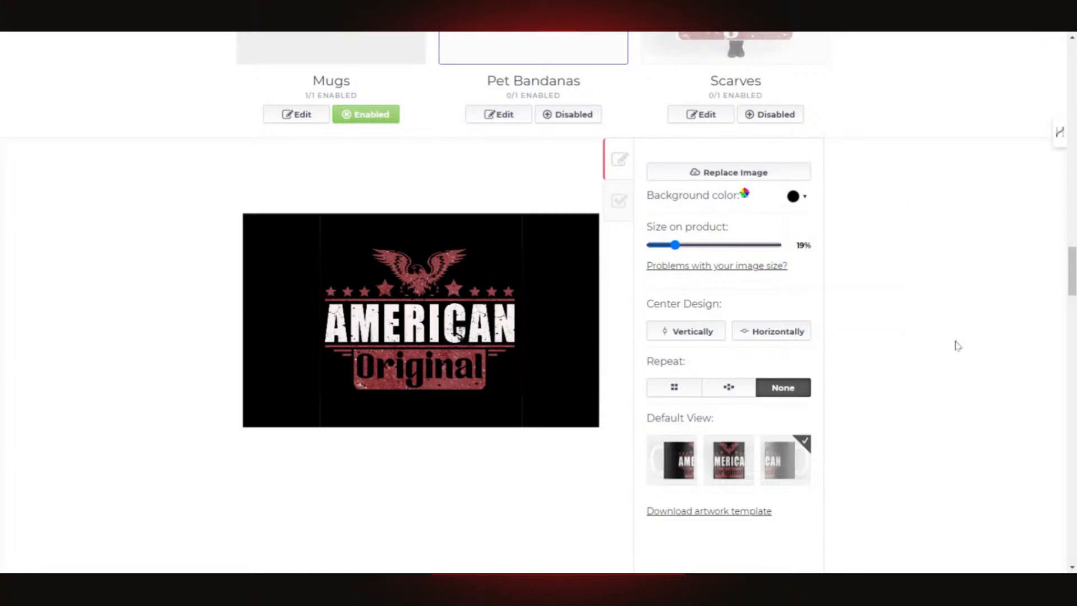
scroll(791, 381, "down", 6)
left_click(738, 211)
scroll(918, 291, "down", 5)
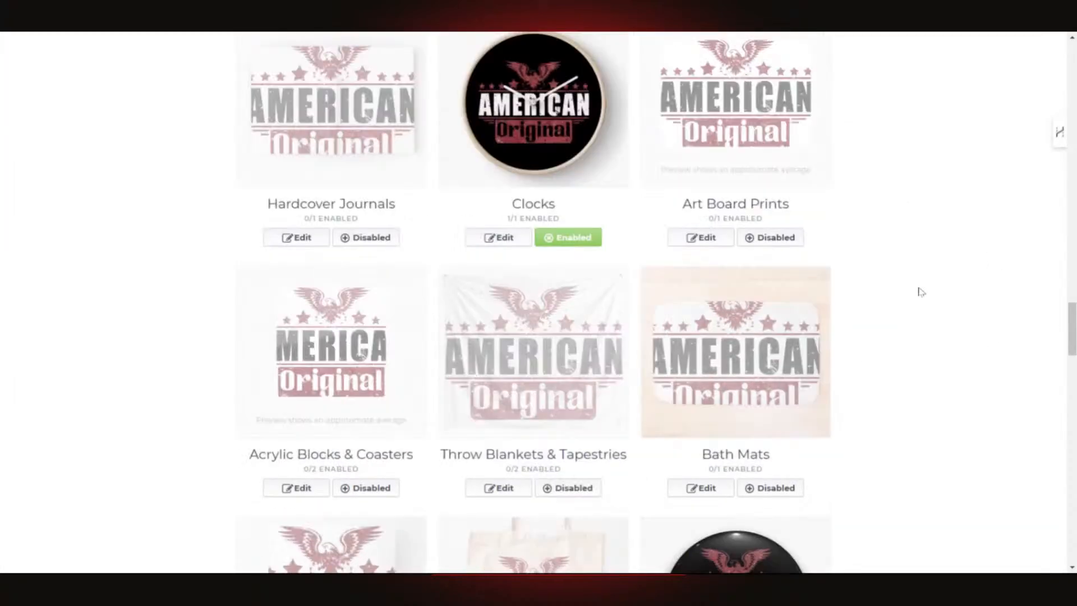
- Apply the turquoise eagle design to Pouches, Laptop Skins & Sleeves and let it upload
scroll(892, 291, "up", 20)
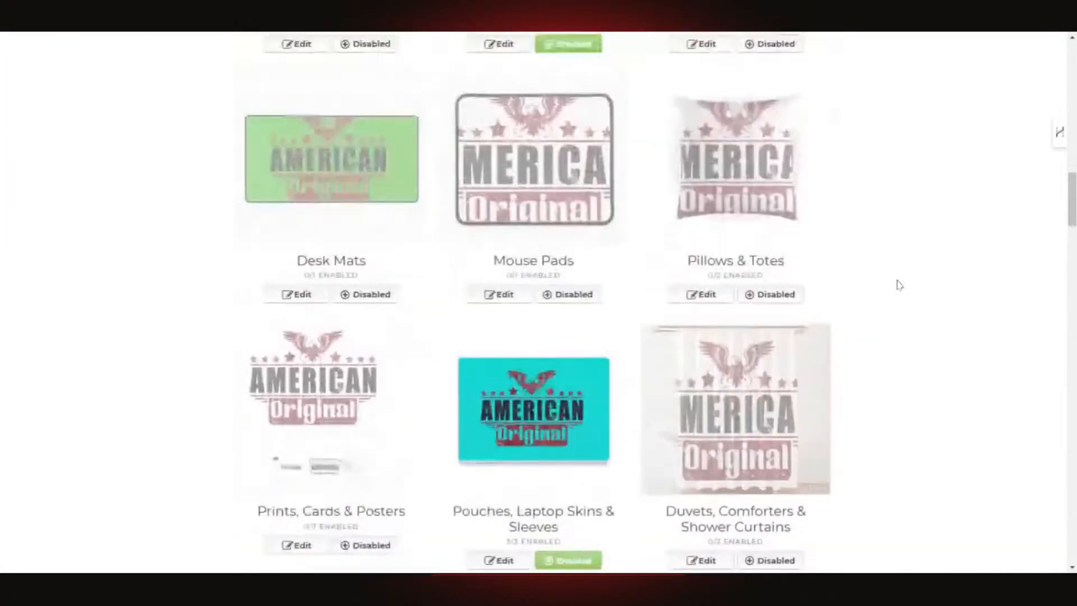
scroll(900, 287, "down", 5)
left_click(599, 244)
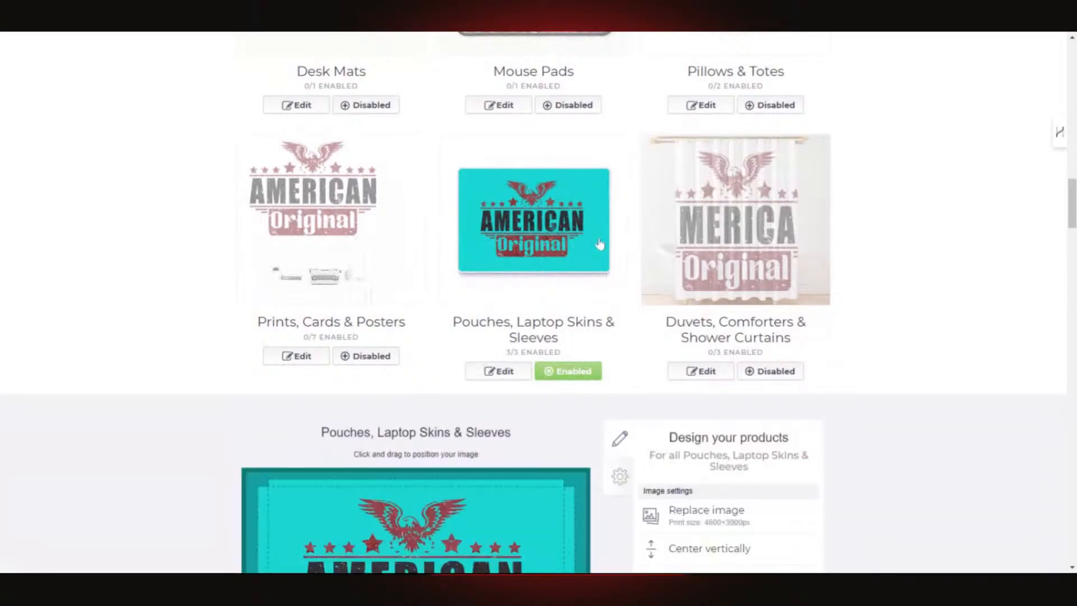
scroll(892, 290, "down", 4)
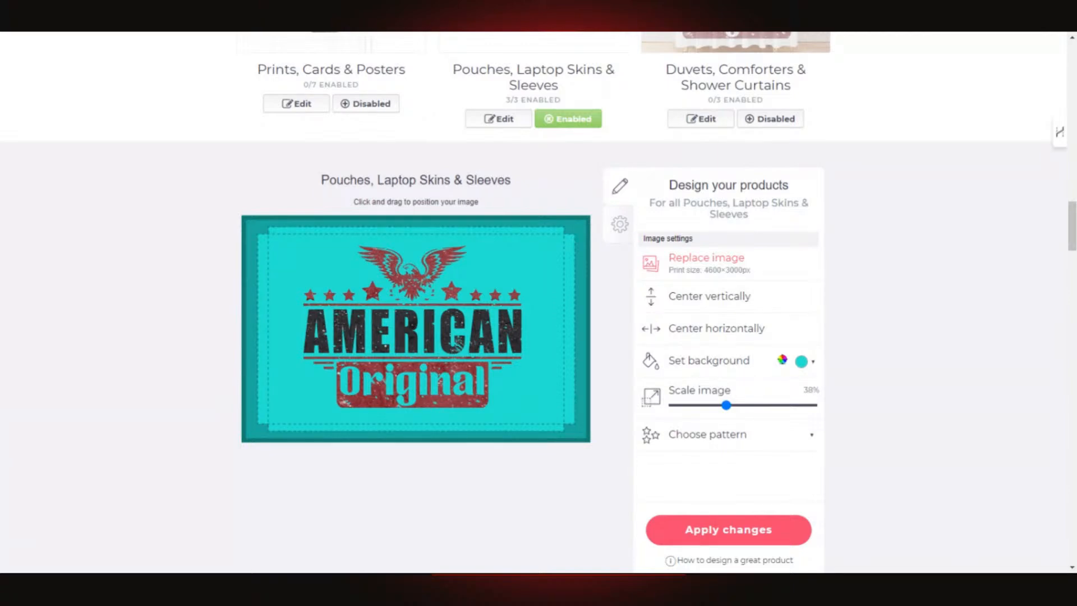
left_click(728, 530)
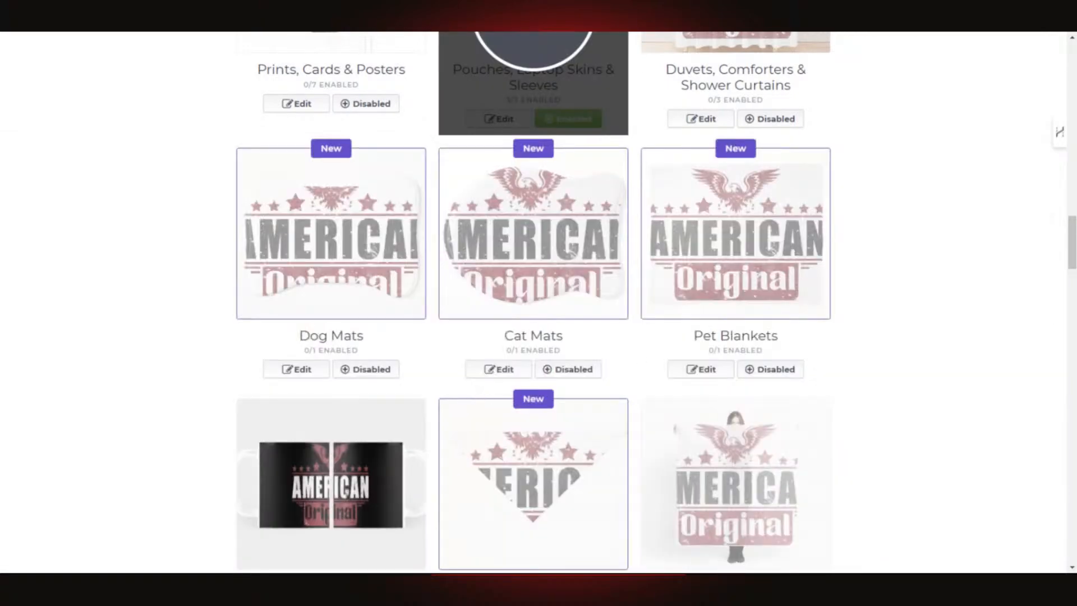
- Reopen the Pouches, Laptop Skins & Sleeves design editor at 67% scale
scroll(677, 342, "up", 3)
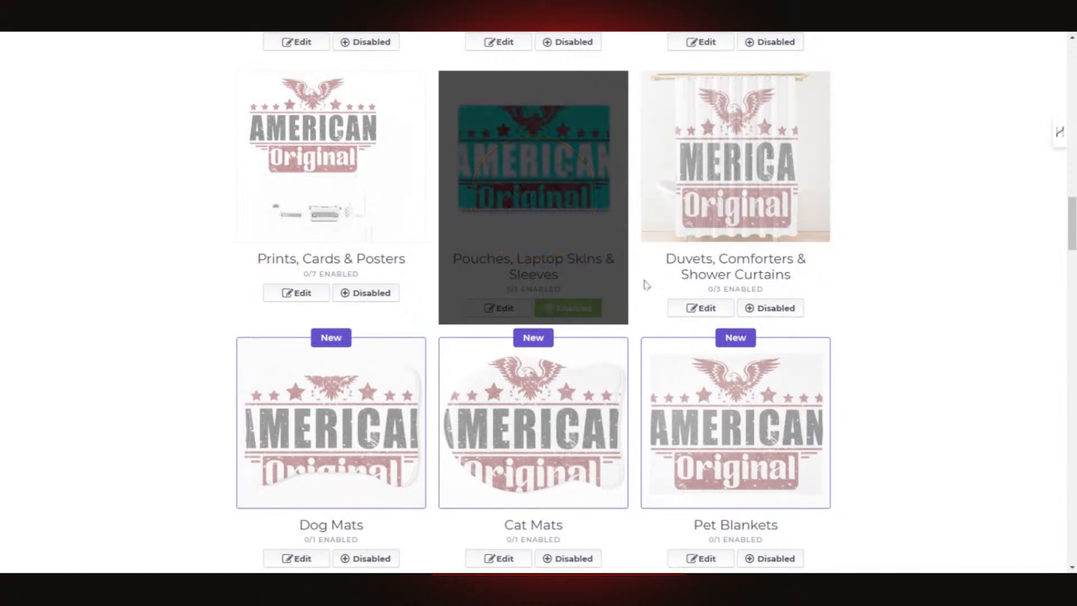
scroll(538, 297, "down", 1)
scroll(539, 297, "up", 2)
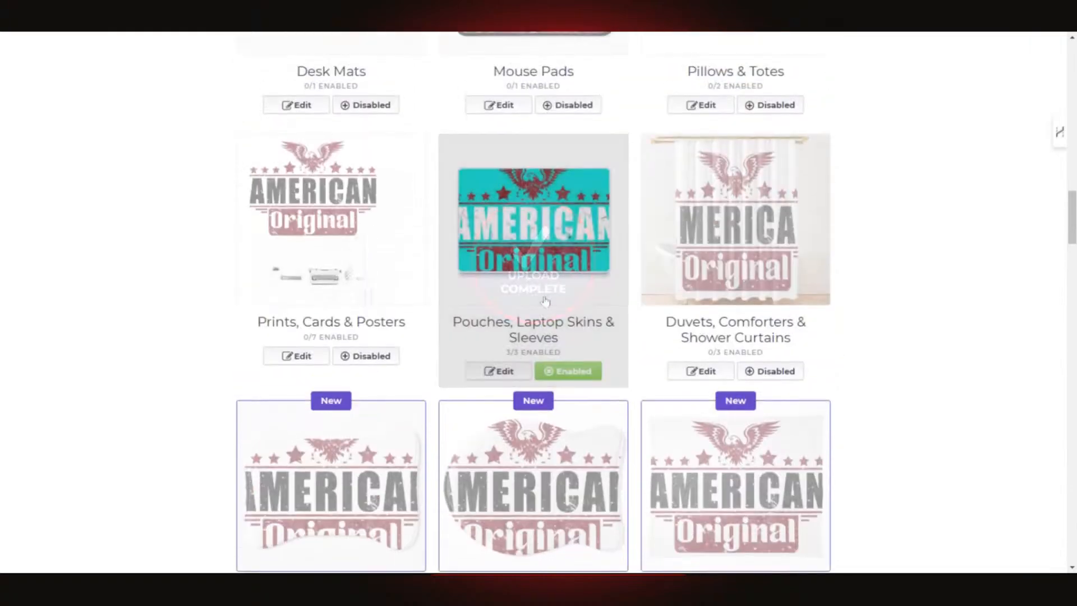
scroll(538, 297, "down", 3)
scroll(539, 298, "up", 1)
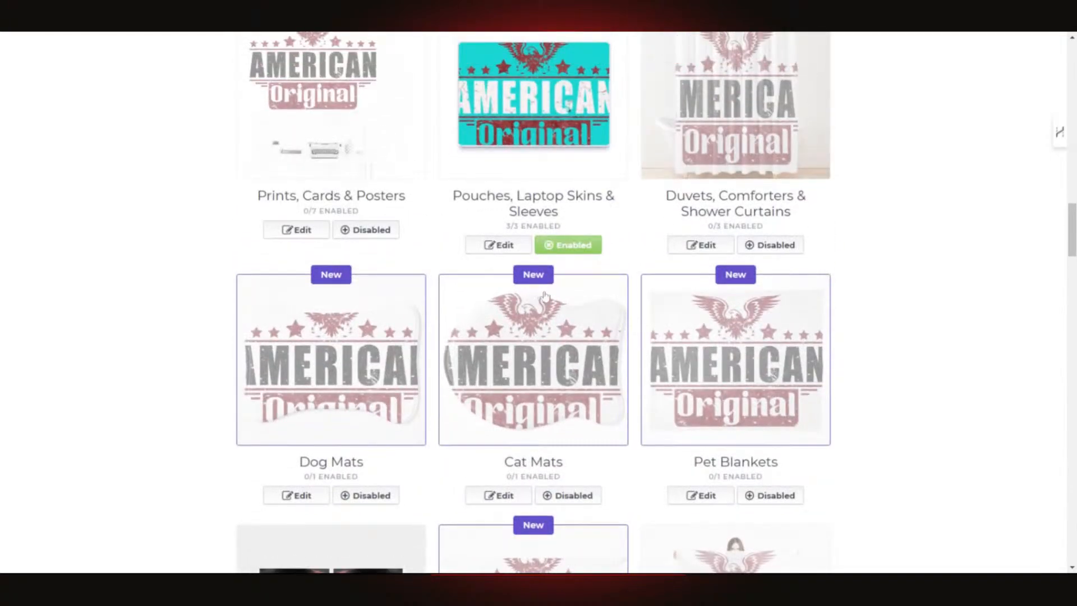
left_click(501, 245)
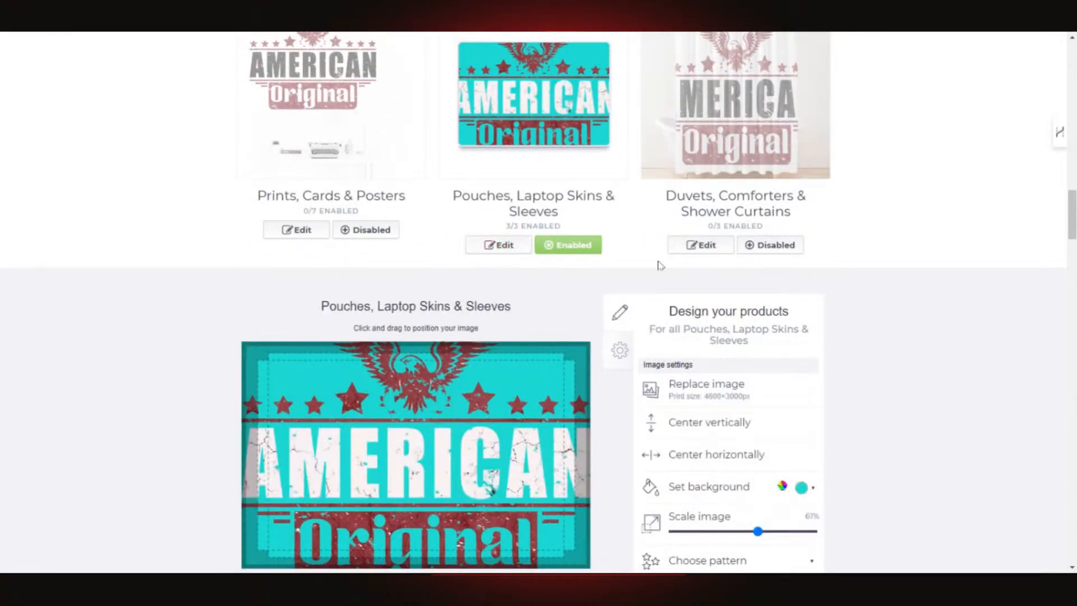
- Scale the pouch and laptop skin artwork to 44% and centre it horizontally and vertically
scroll(578, 303, "down", 6)
scroll(579, 305, "up", 3)
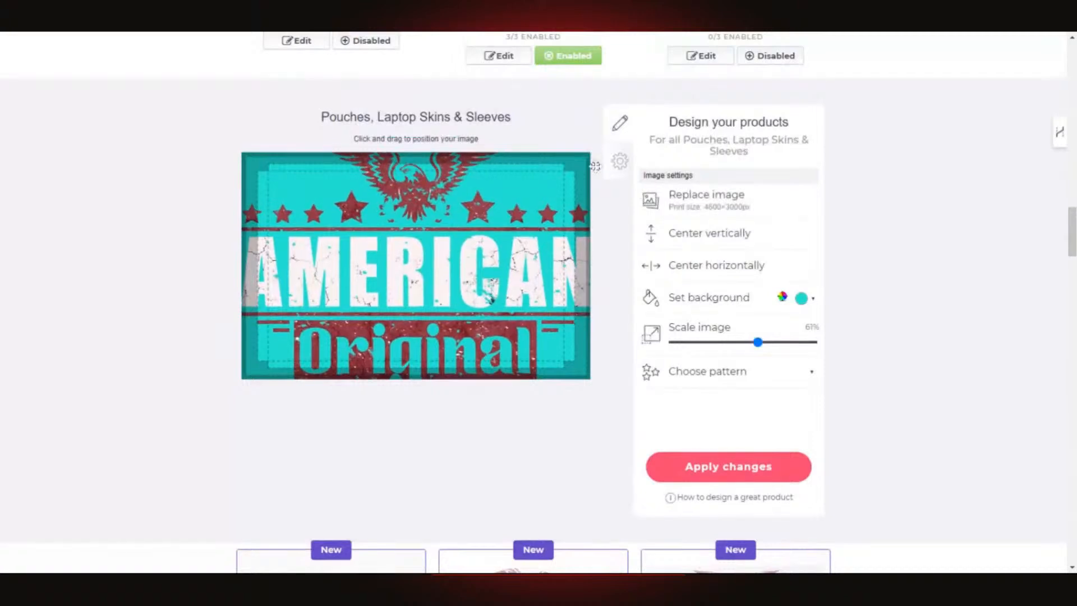
left_click_drag(513, 221, 516, 225)
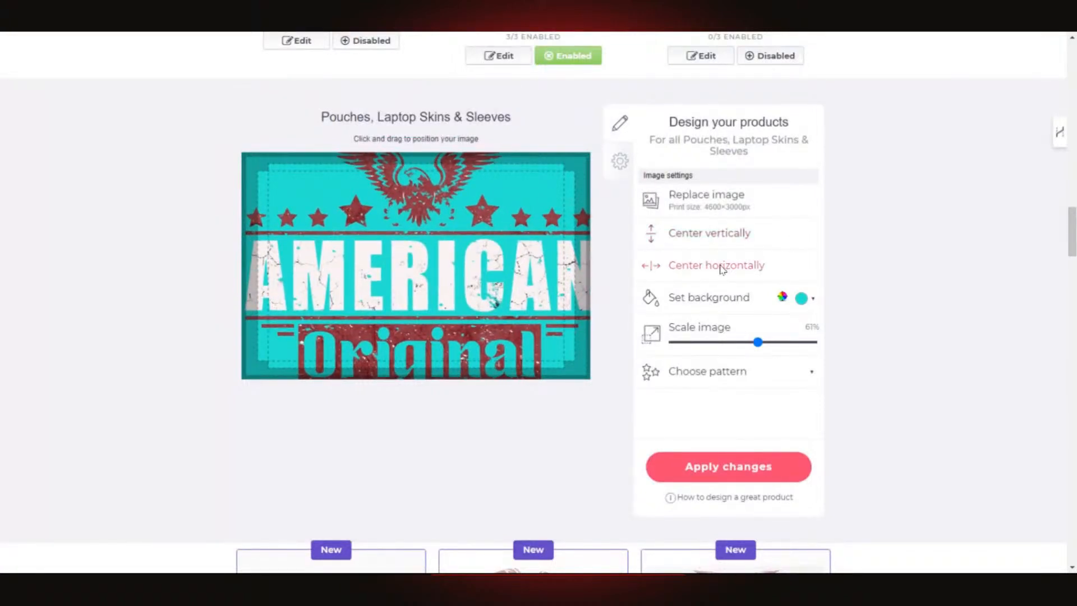
left_click_drag(758, 343, 737, 347)
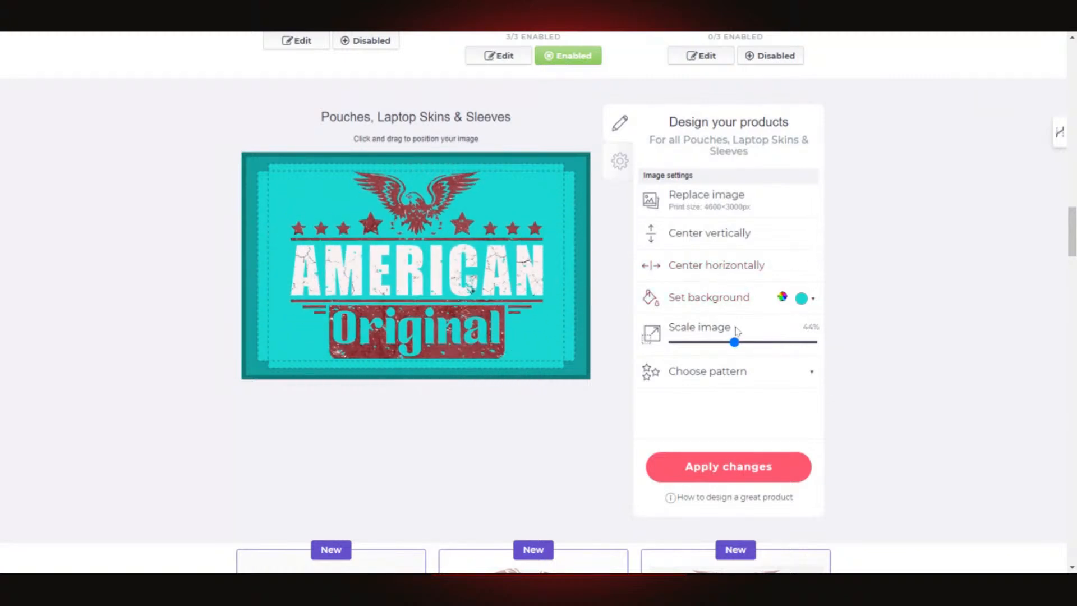
left_click(718, 269)
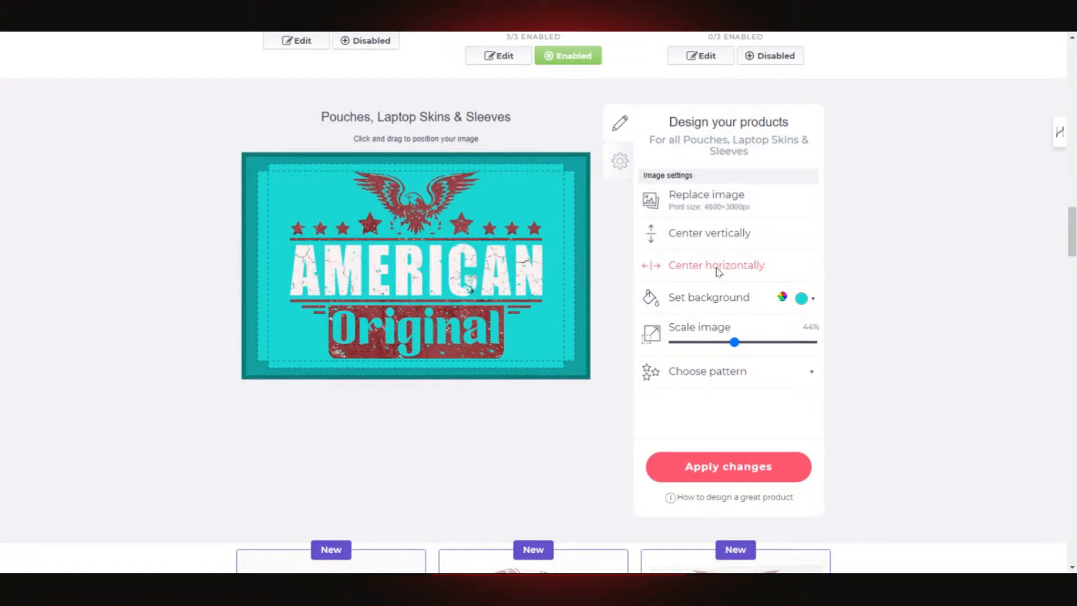
left_click(720, 235)
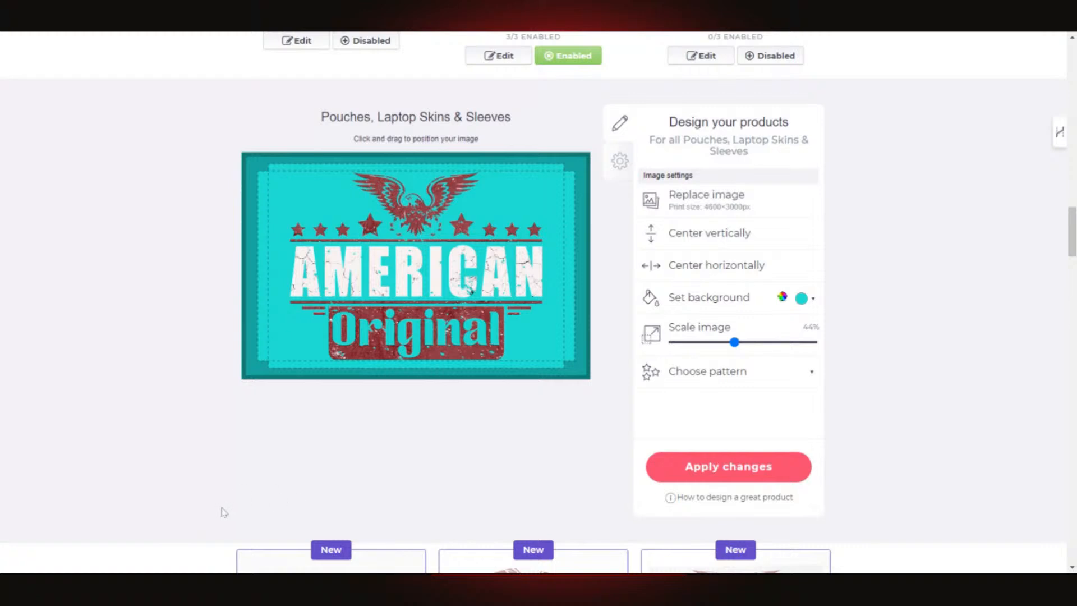
- Set the pouch background to black #000000 and apply the changes
left_click(802, 298)
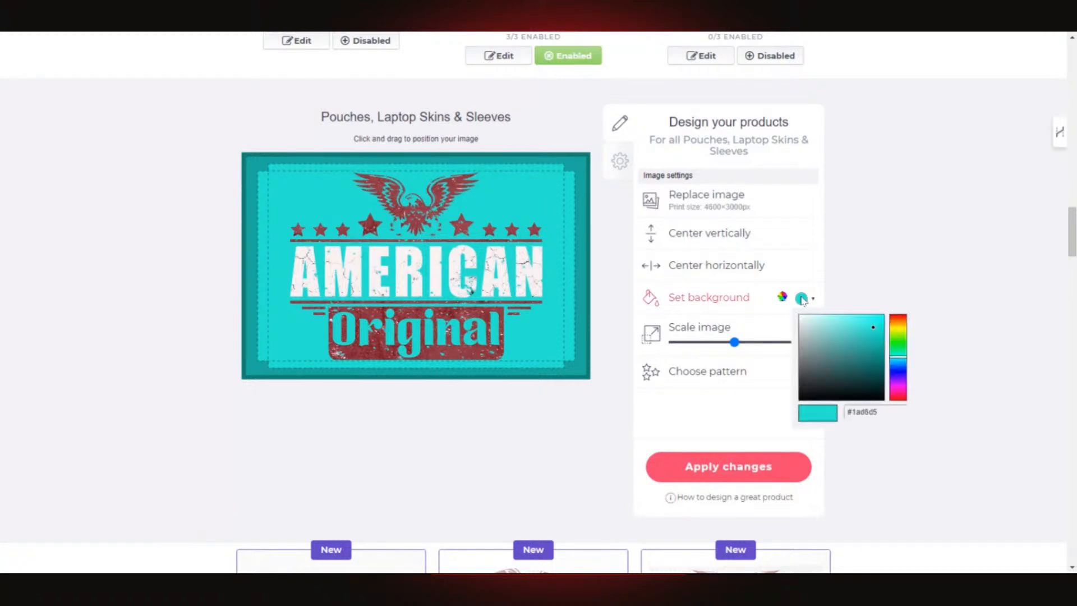
left_click(797, 397)
left_click_drag(792, 406, 786, 424)
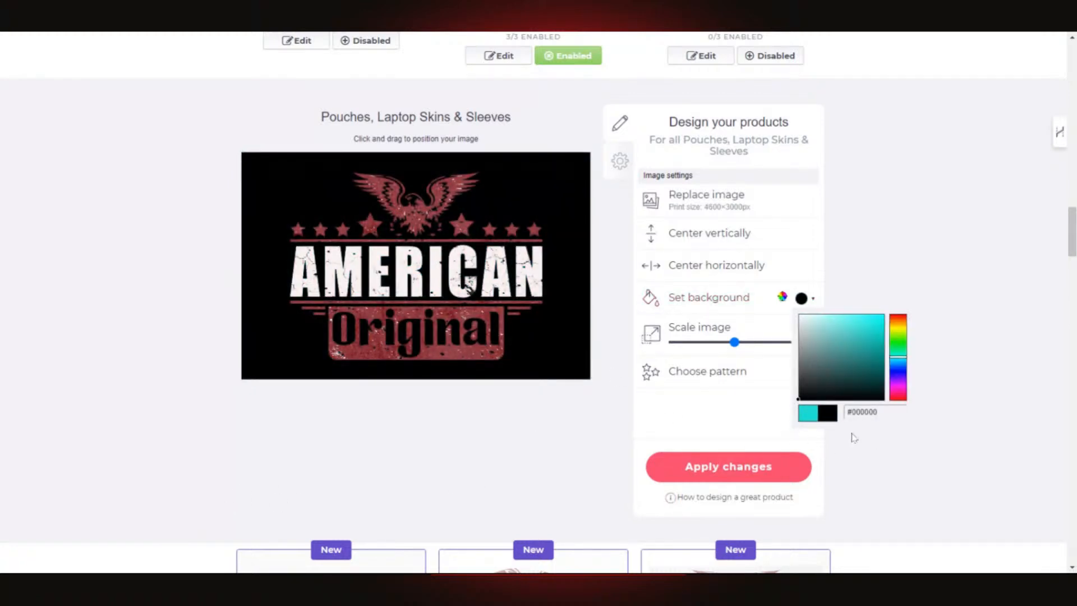
left_click(750, 422)
left_click(717, 473)
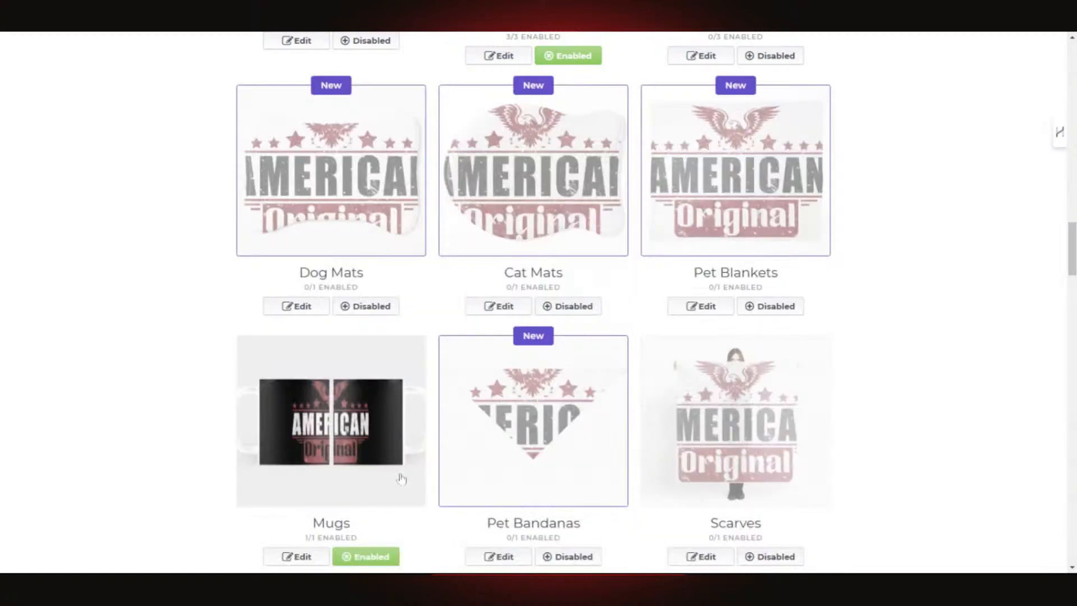
- Open the Stickers & Magnets editor, then review the Standard Print, Large Print and Hats previews
scroll(401, 478, "up", 15)
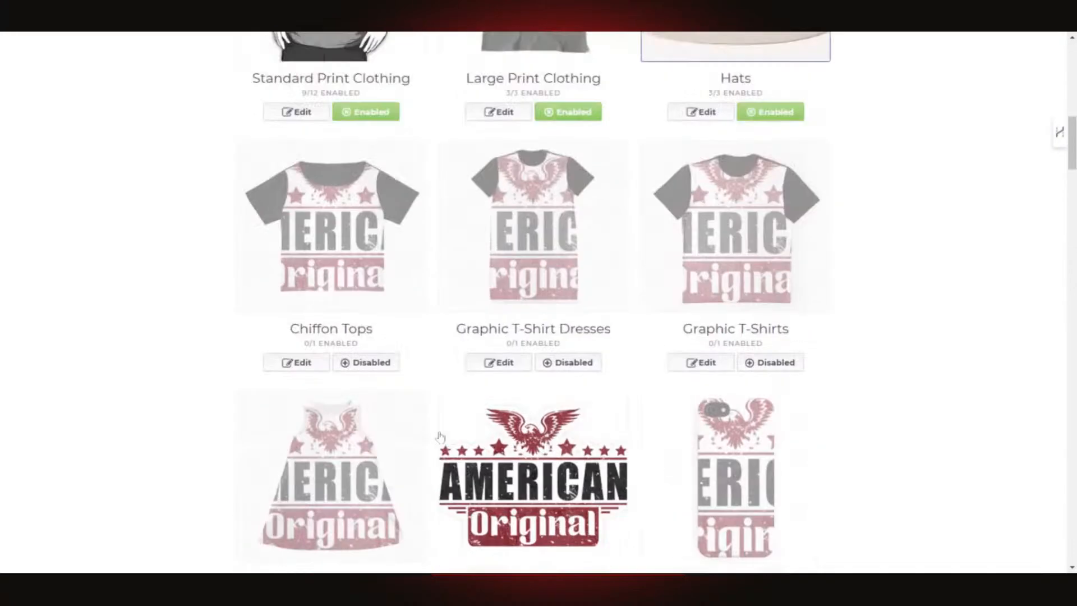
scroll(441, 436, "down", 3)
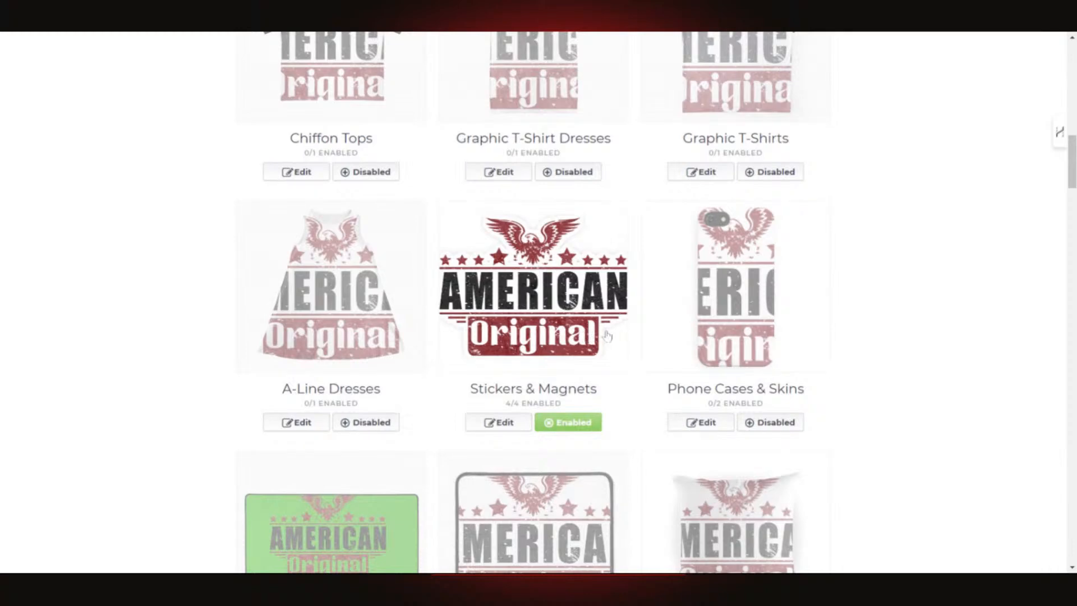
left_click(498, 424)
scroll(615, 397, "down", 4)
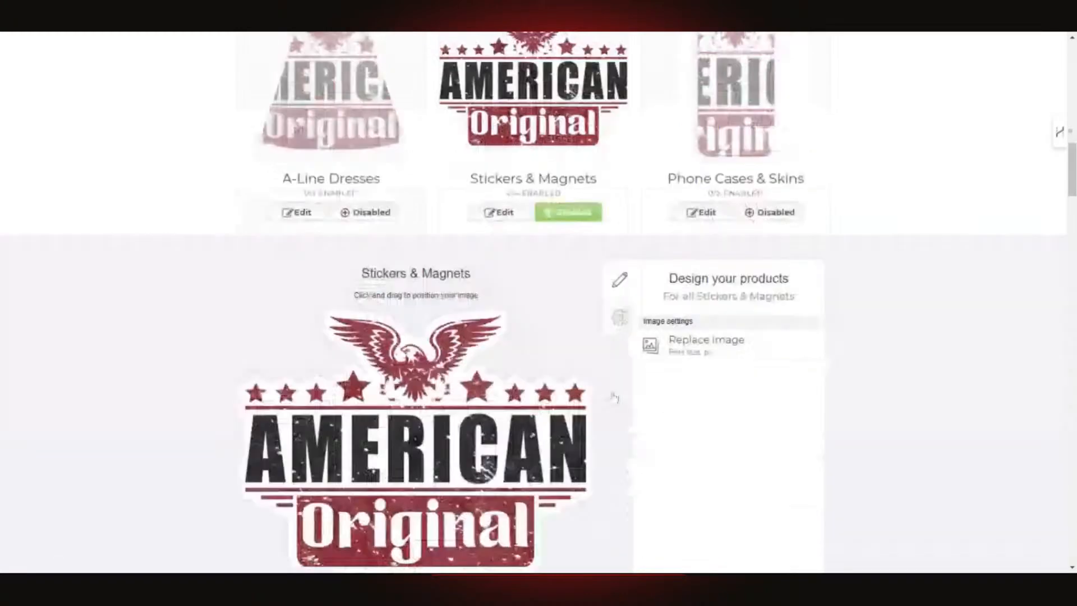
scroll(614, 397, "down", 3)
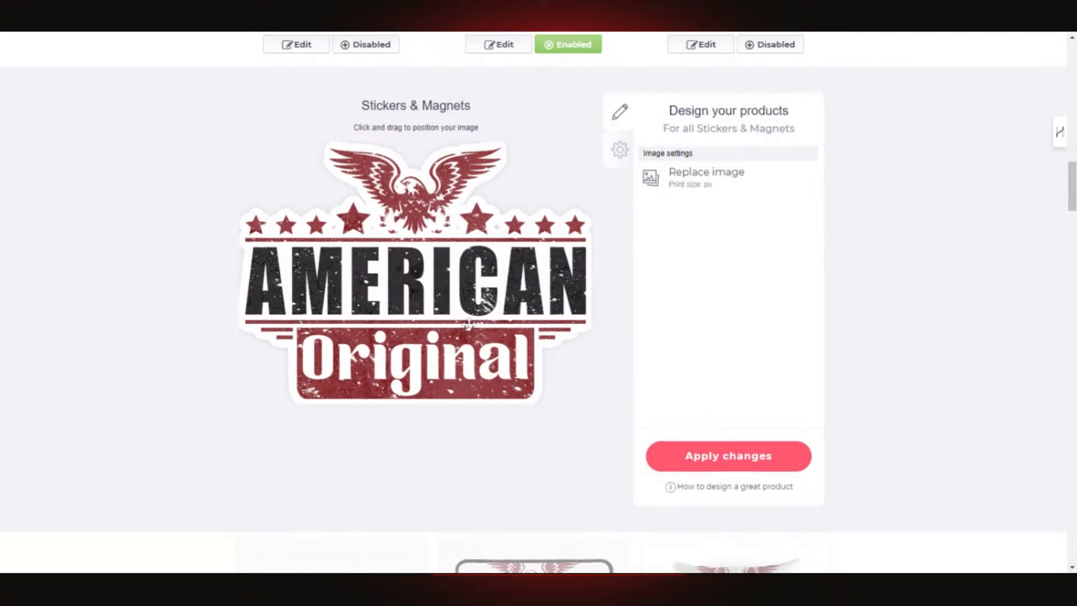
scroll(481, 298, "up", 2)
scroll(401, 354, "down", 3)
scroll(401, 355, "up", 15)
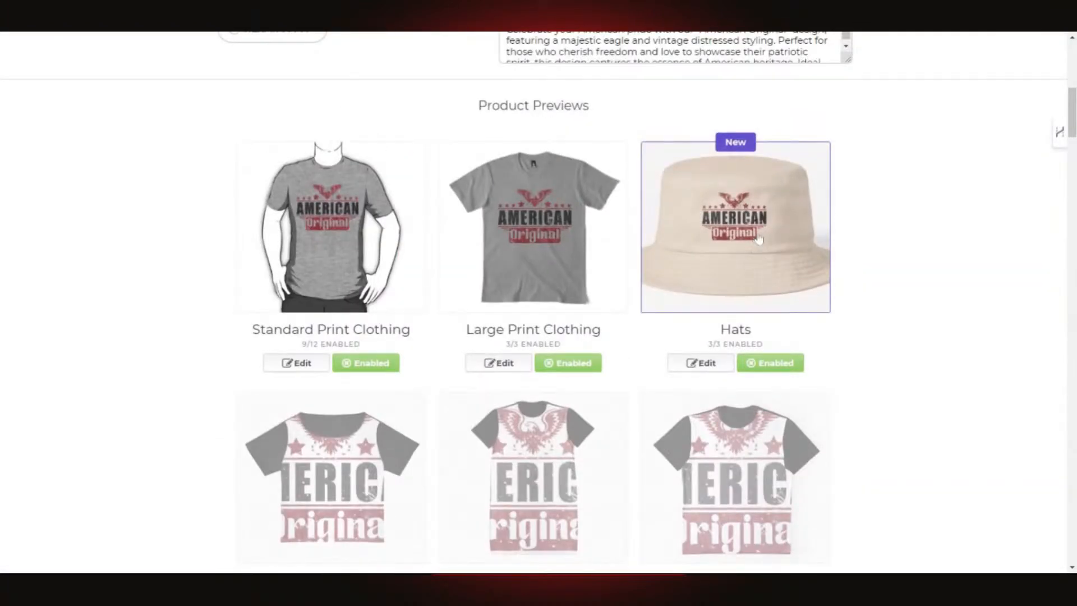
- Open the Hats editor and check the finished preview of the eagle on a bucket hat
left_click(701, 363)
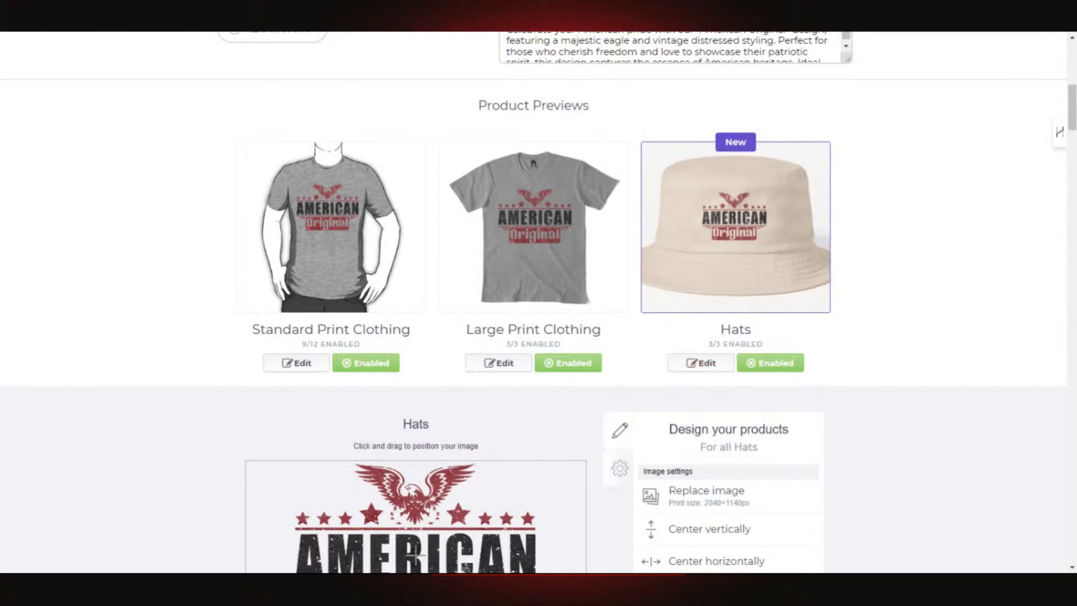
scroll(713, 337, "down", 7)
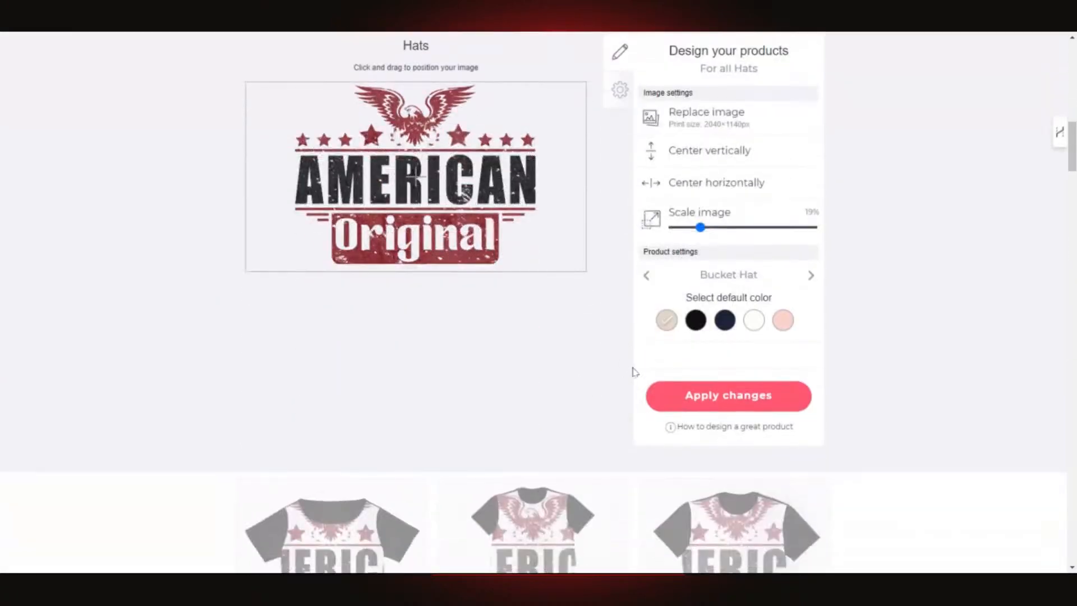
scroll(632, 369, "up", 2)
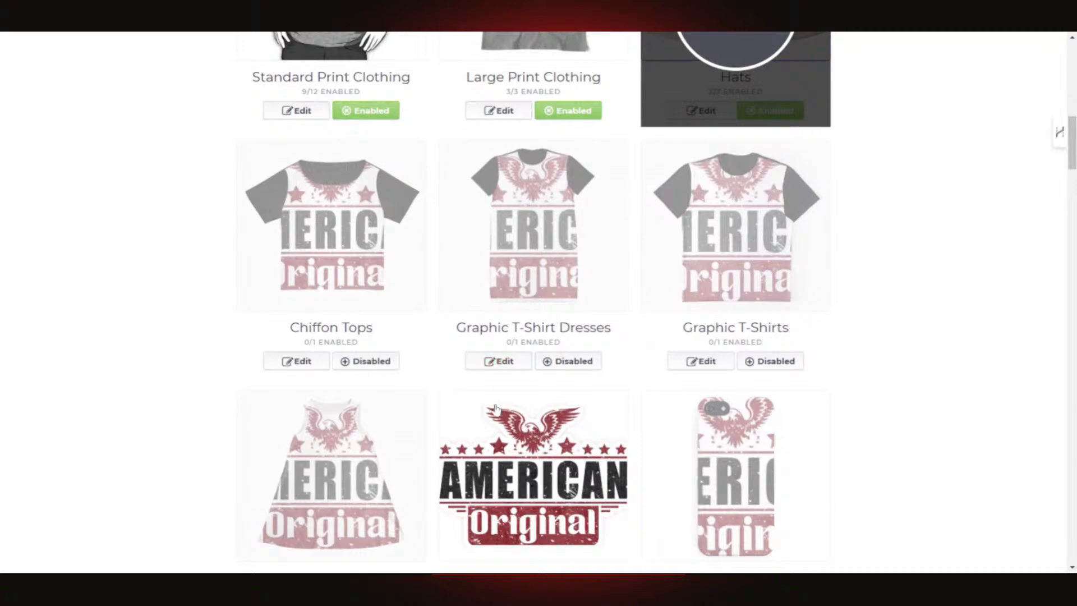
scroll(573, 405, "down", 4)
scroll(573, 405, "up", 8)
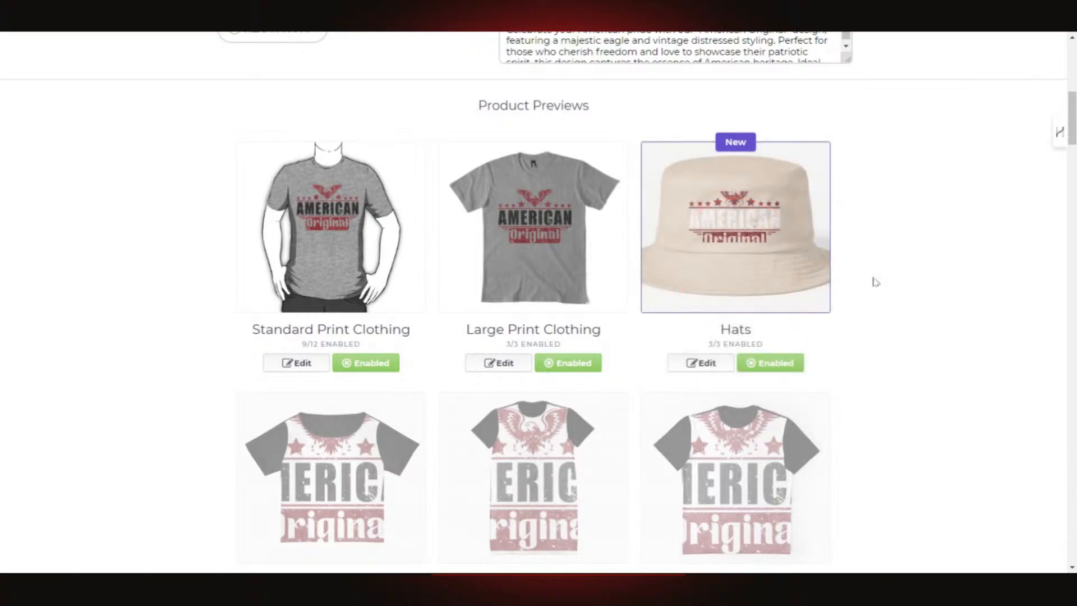
- Shrink the Hats design to about 18% and keep beige as default colour after trying black
left_click(760, 227)
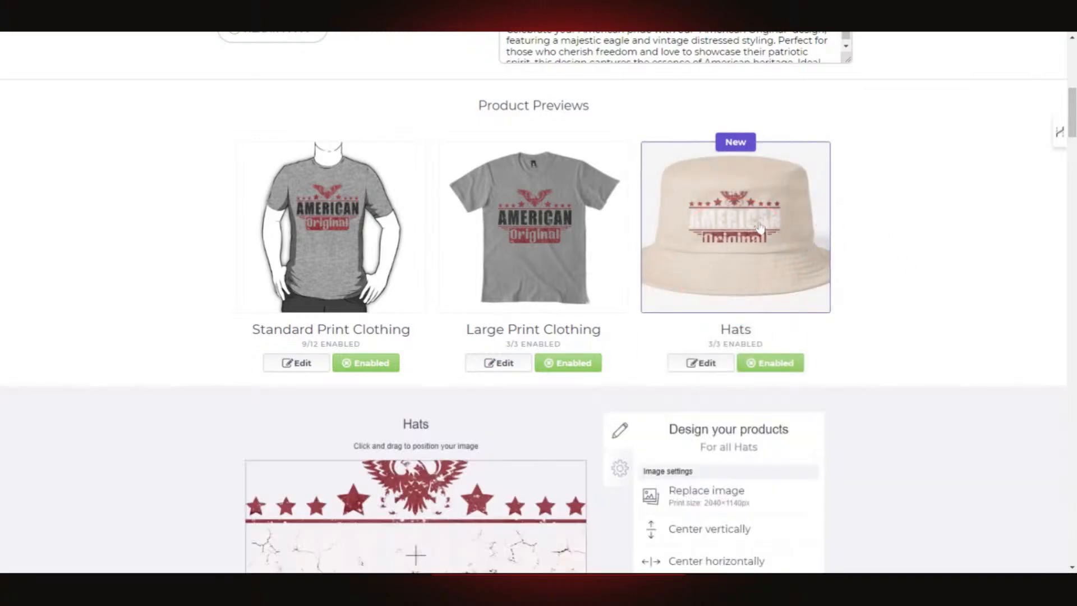
scroll(706, 514, "down", 3)
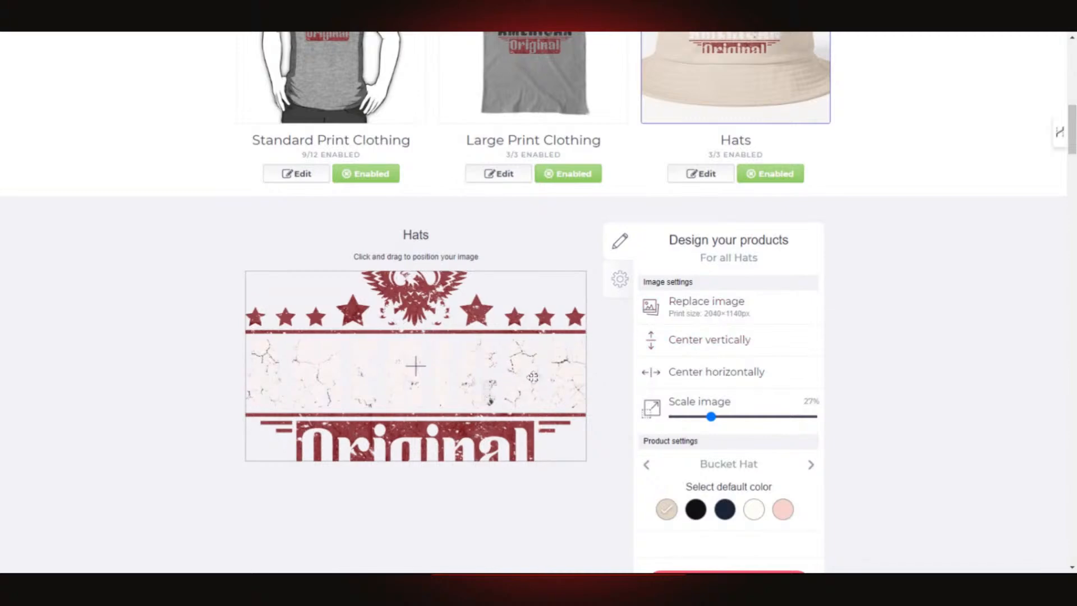
scroll(547, 396, "down", 2)
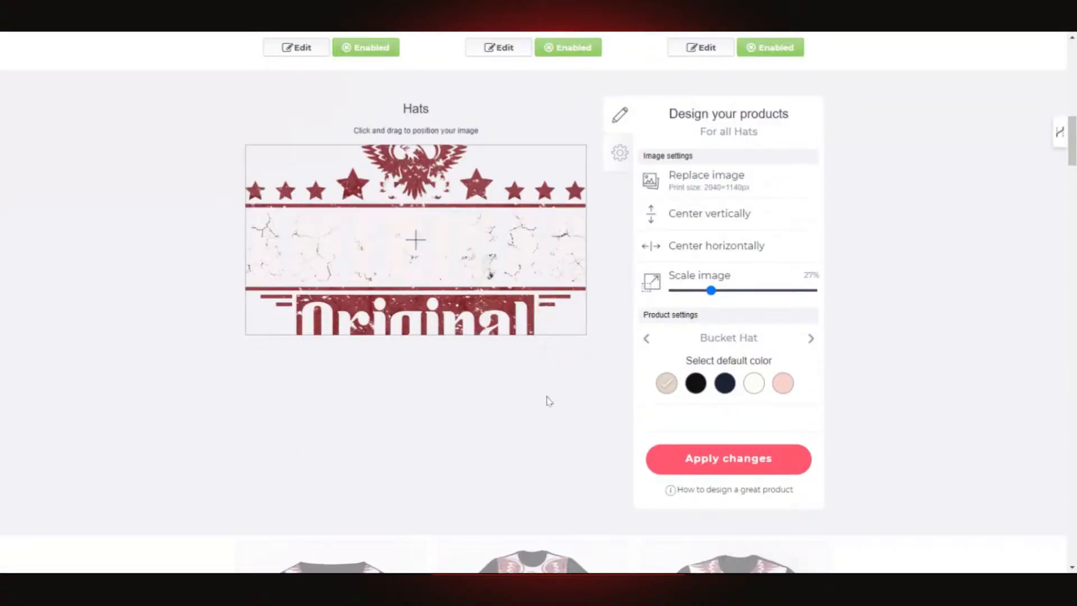
left_click_drag(710, 291, 703, 298)
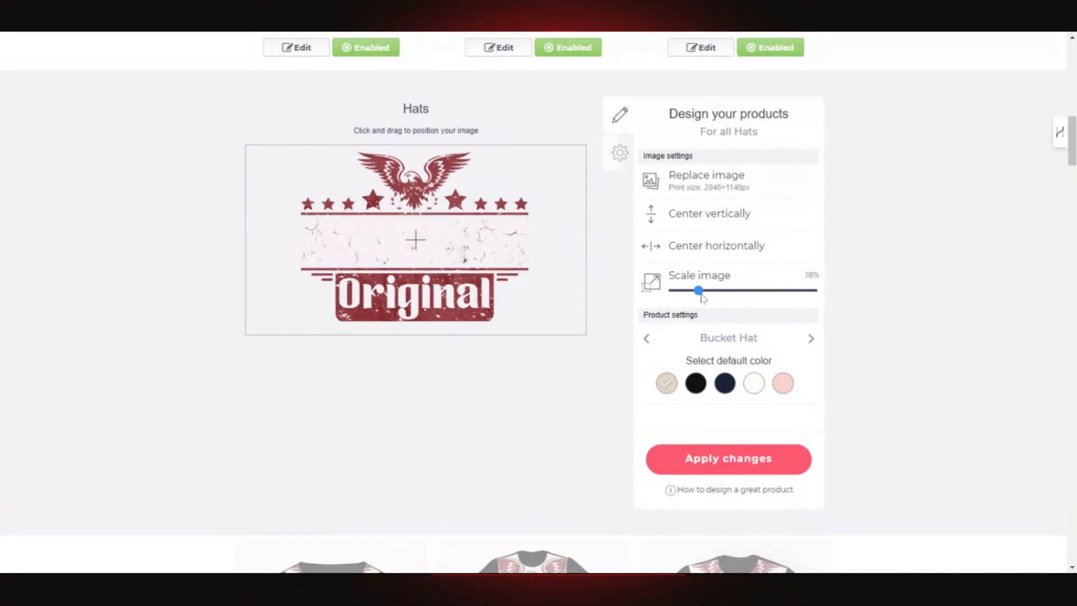
left_click(696, 386)
left_click(667, 386)
- Let the new Hats upload finish, previewing dark AMERICAN lettering on a cream bucket hat
scroll(801, 315, "up", 2)
scroll(777, 320, "down", 4)
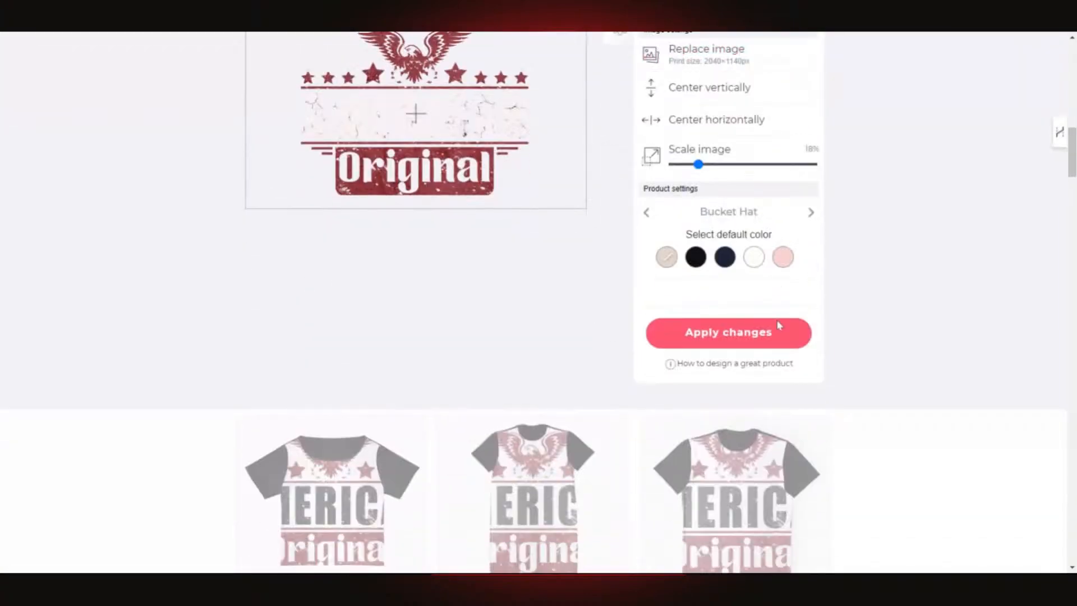
scroll(732, 328, "up", 1)
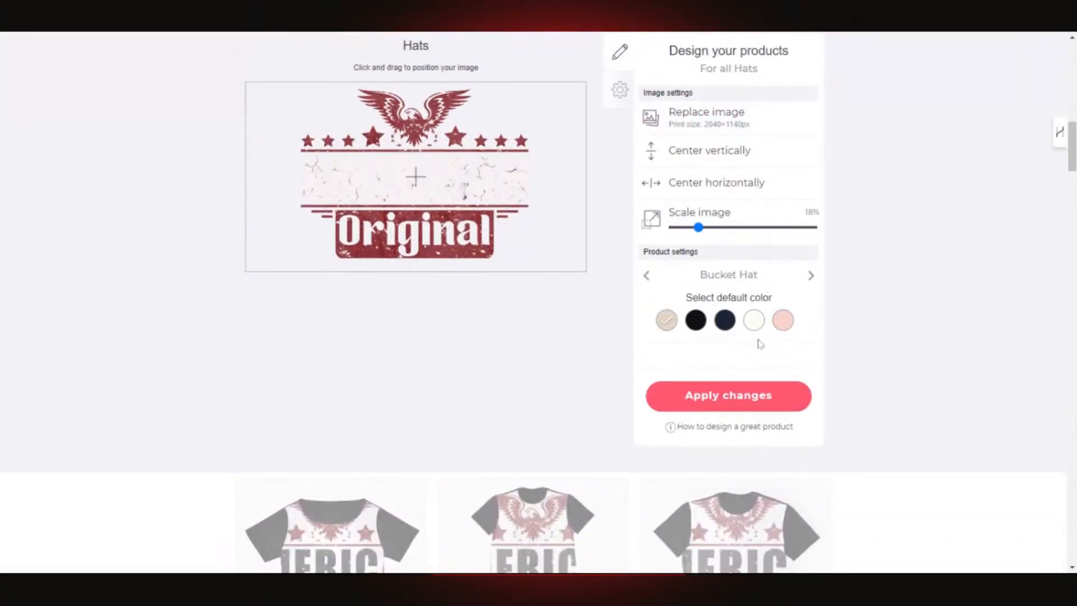
scroll(757, 359, "up", 1)
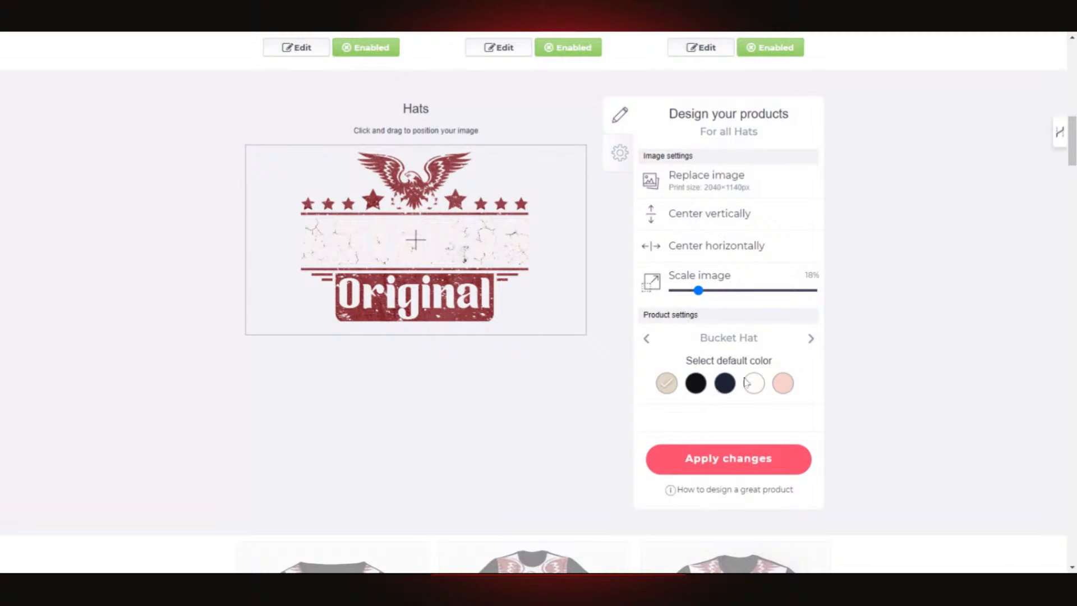
scroll(423, 256, "up", 3)
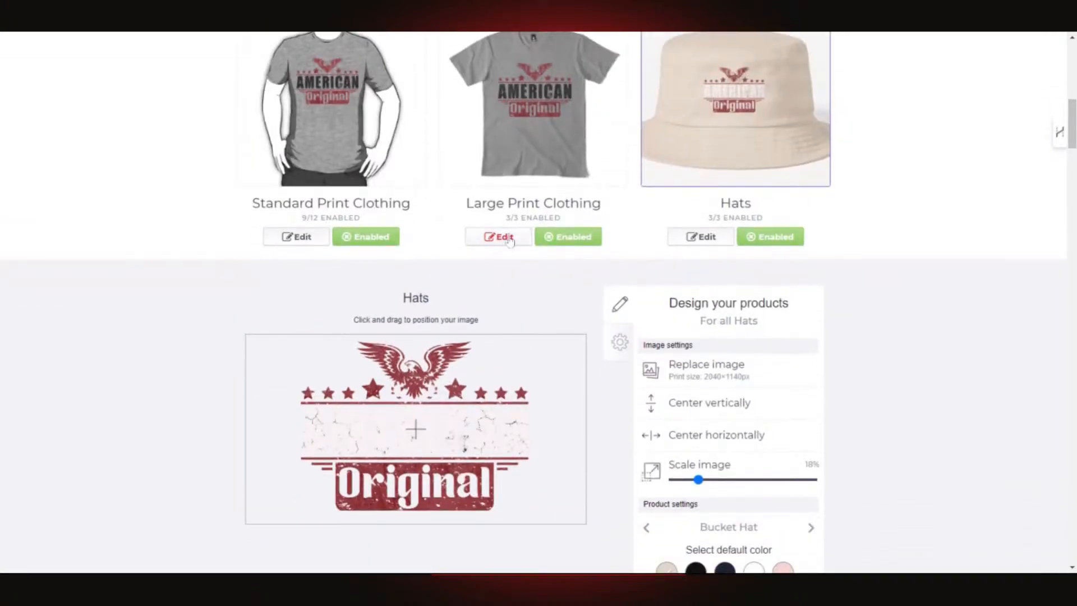
scroll(607, 292, "down", 2)
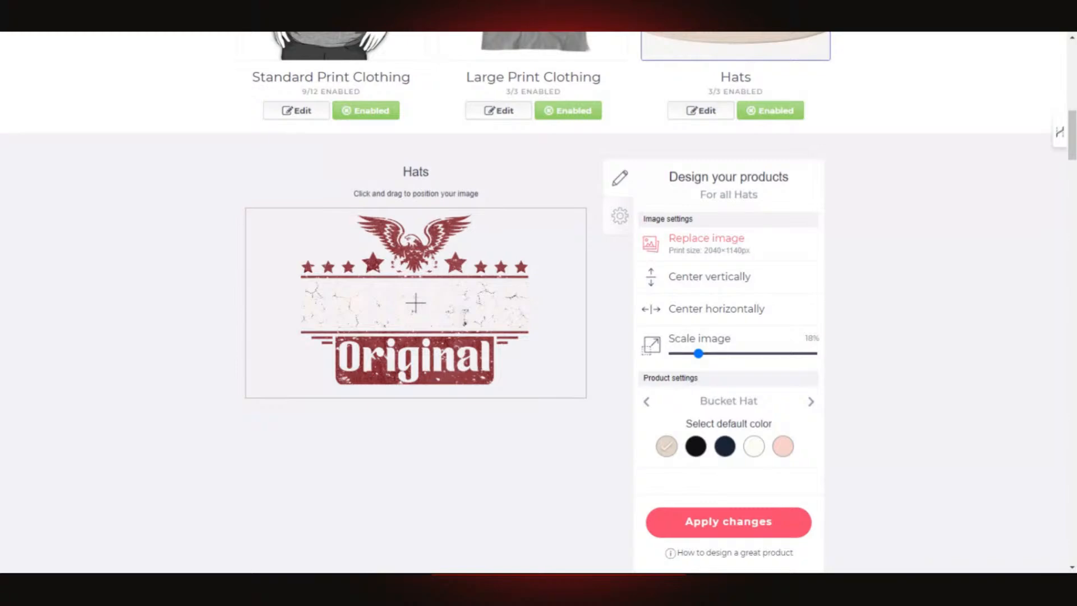
scroll(822, 366, "up", 5)
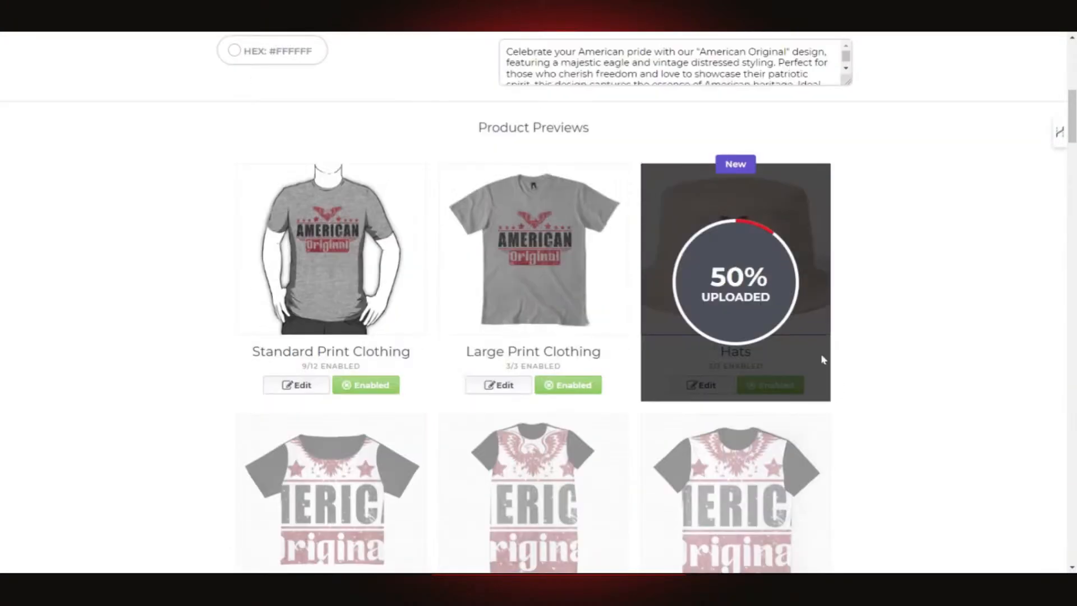
scroll(823, 359, "up", 1)
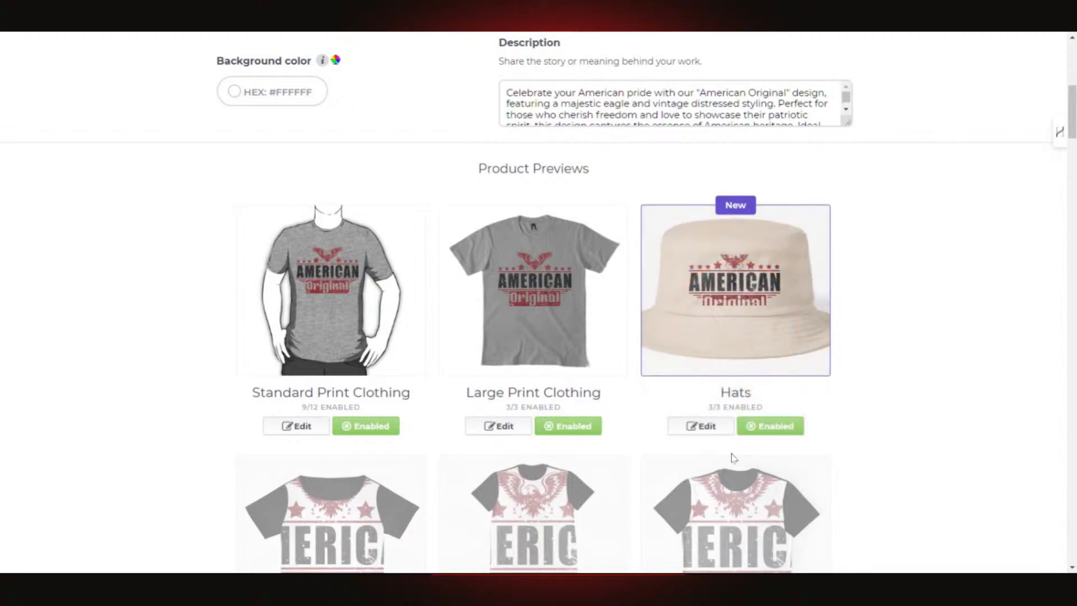
- Scale the Hats design down from 27% to 19% on the beige bucket hat and apply it
left_click(708, 429)
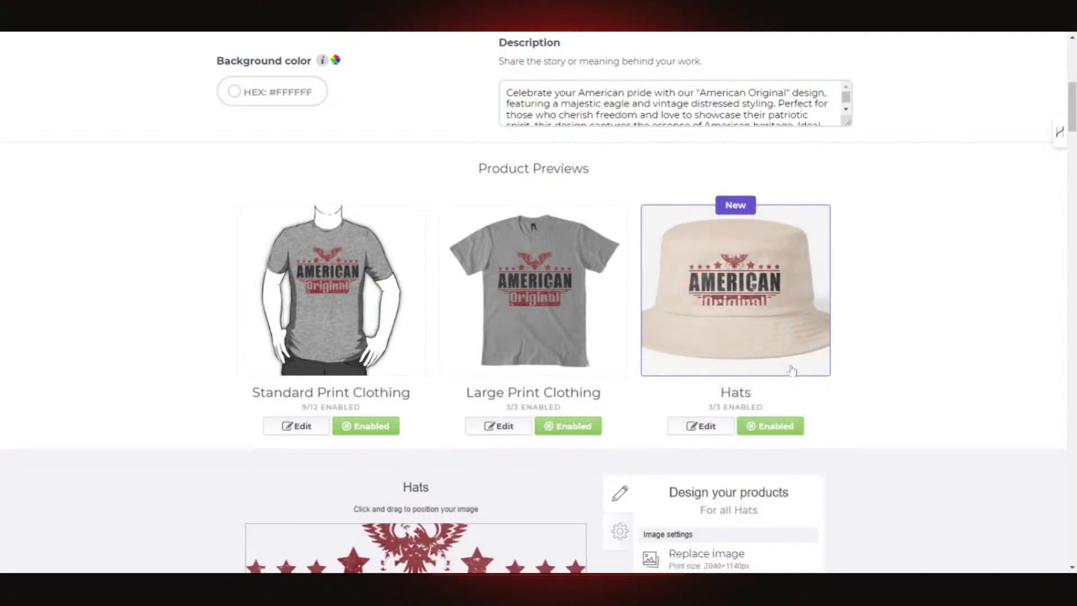
left_click(708, 430)
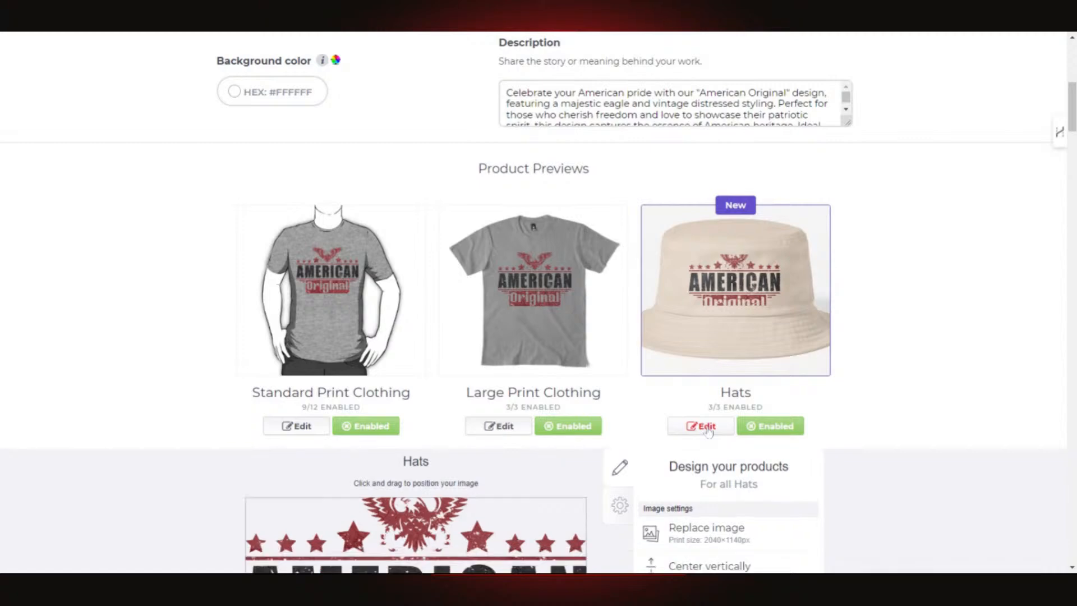
scroll(708, 393, "down", 2)
left_click(708, 301)
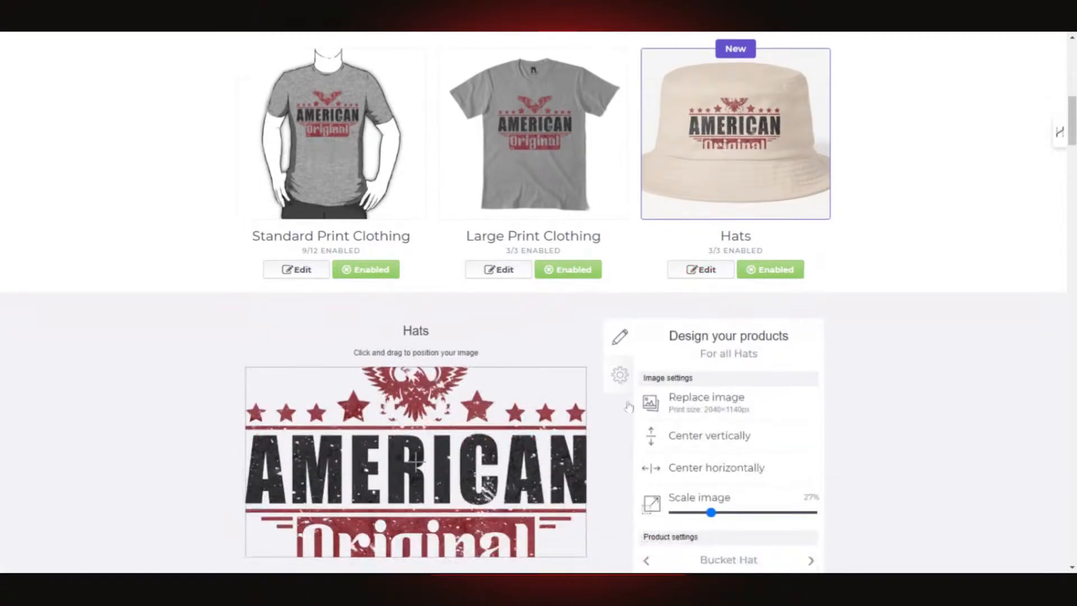
scroll(710, 364, "down", 2)
left_click_drag(711, 421, 702, 422)
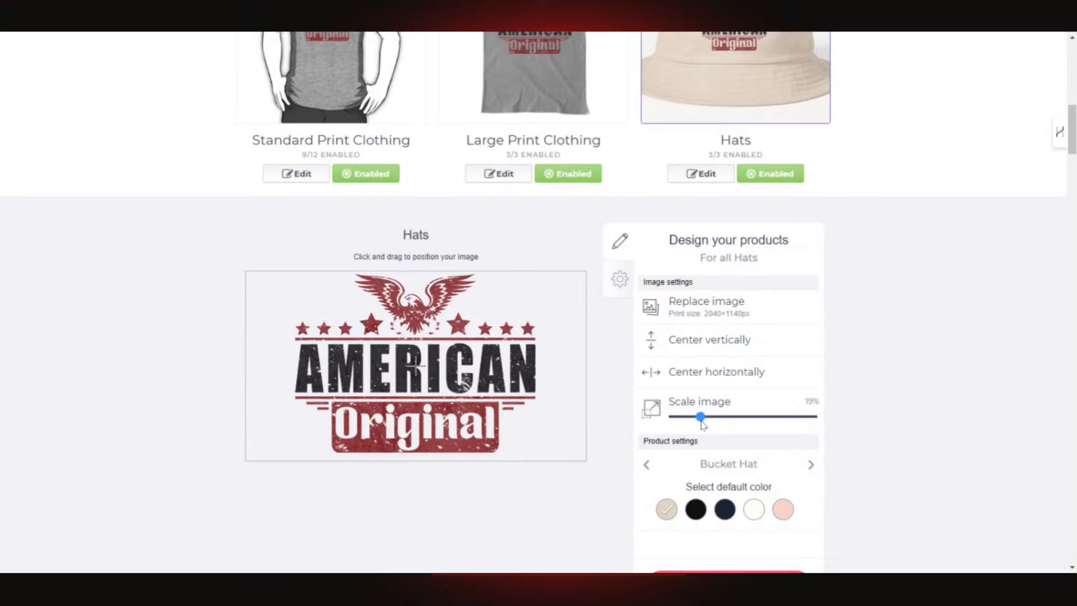
scroll(779, 418, "down", 2)
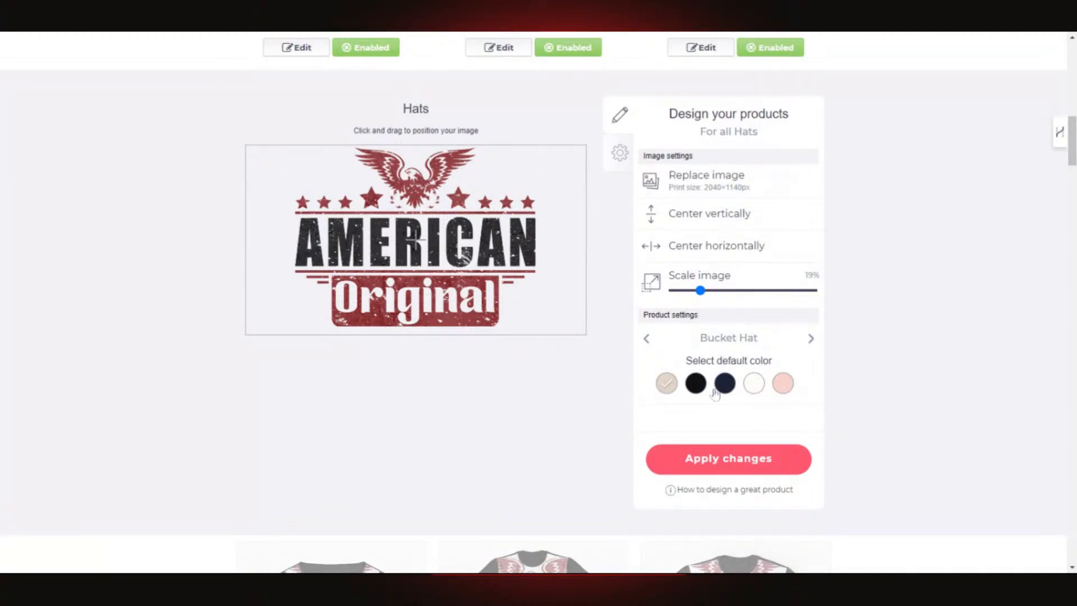
left_click(739, 465)
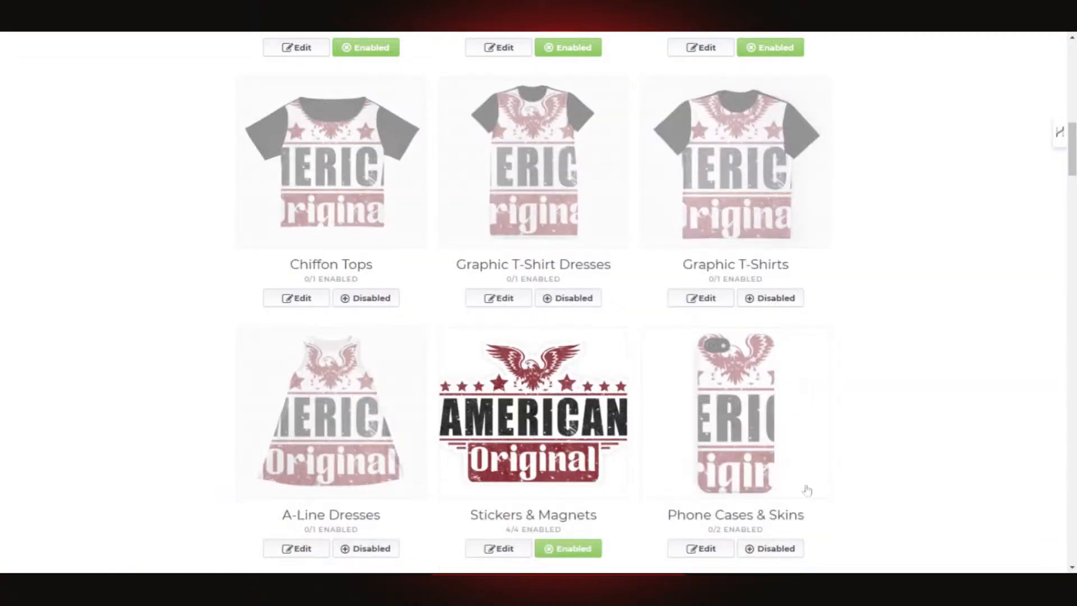
scroll(793, 488, "up", 8)
scroll(516, 199, "down", 4)
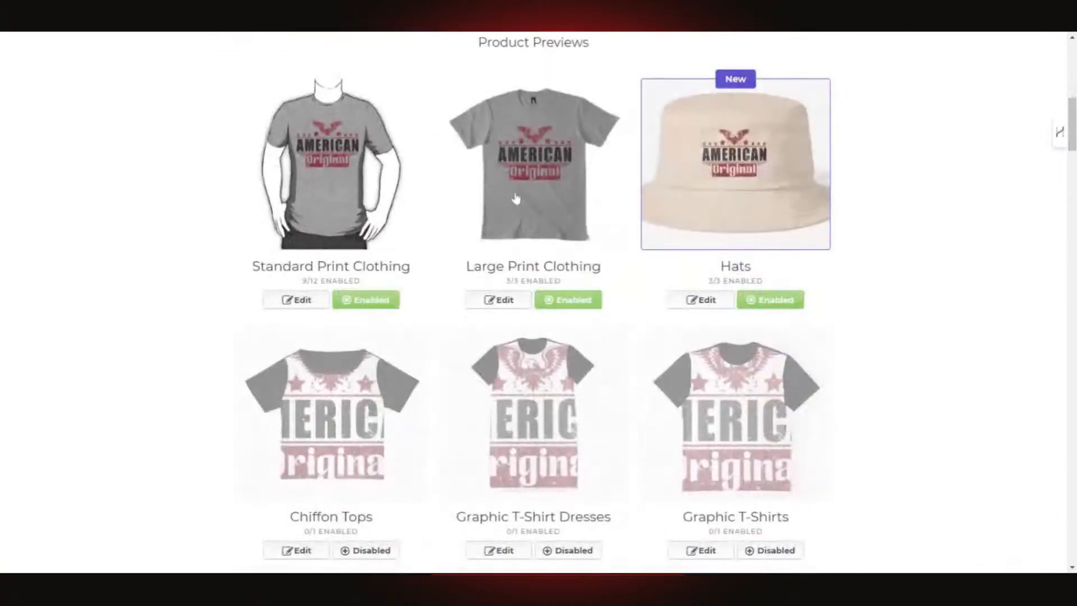
- Re-apply the Large Print Clothing design at 39% with a grey Premium T-Shirt and let it upload
left_click(569, 168)
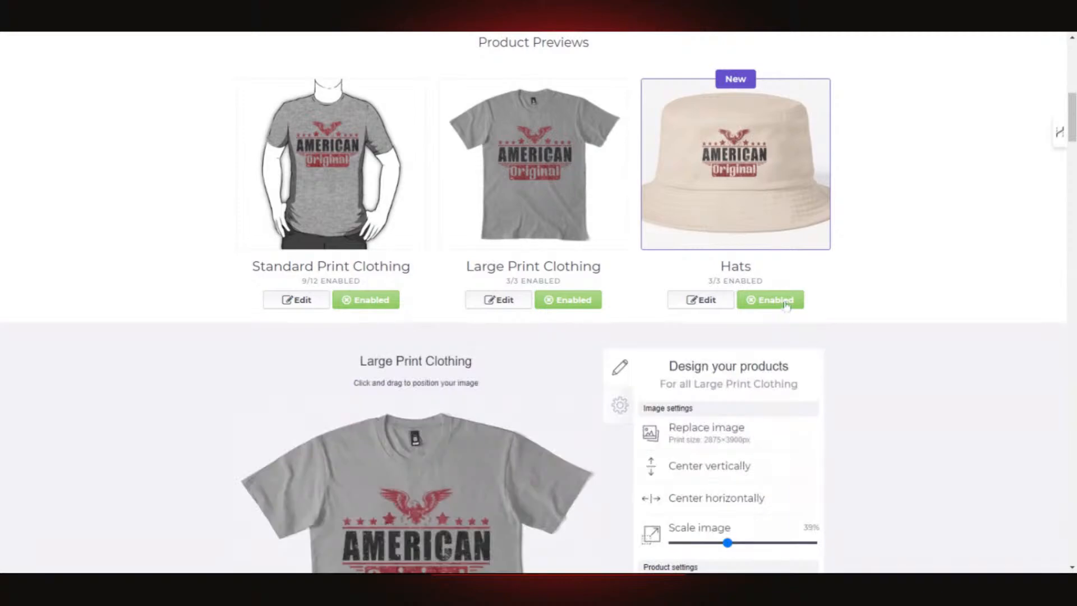
scroll(685, 365, "down", 6)
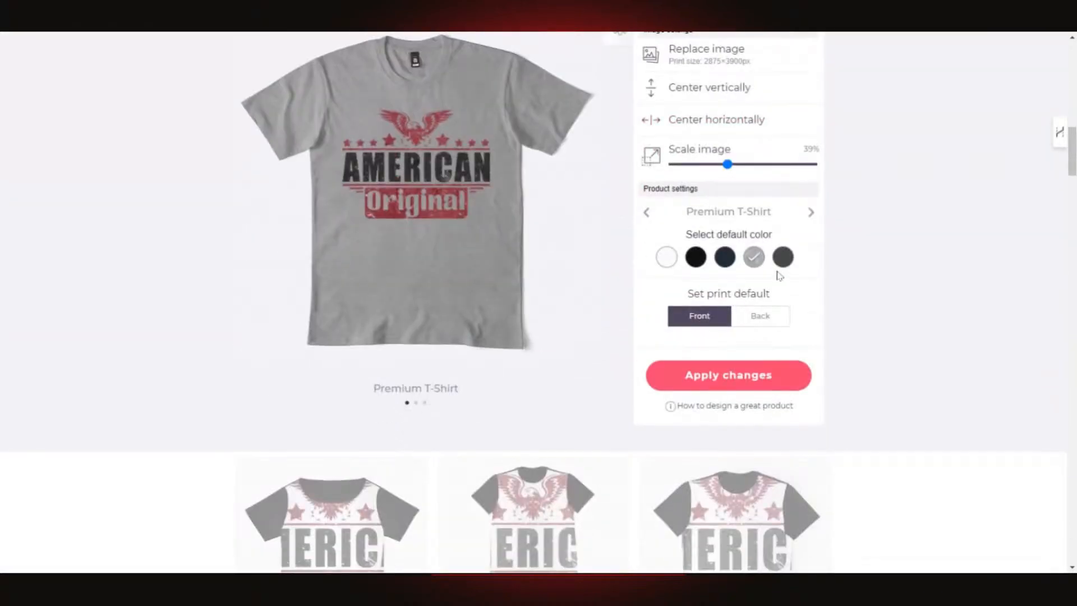
scroll(794, 309, "up", 3)
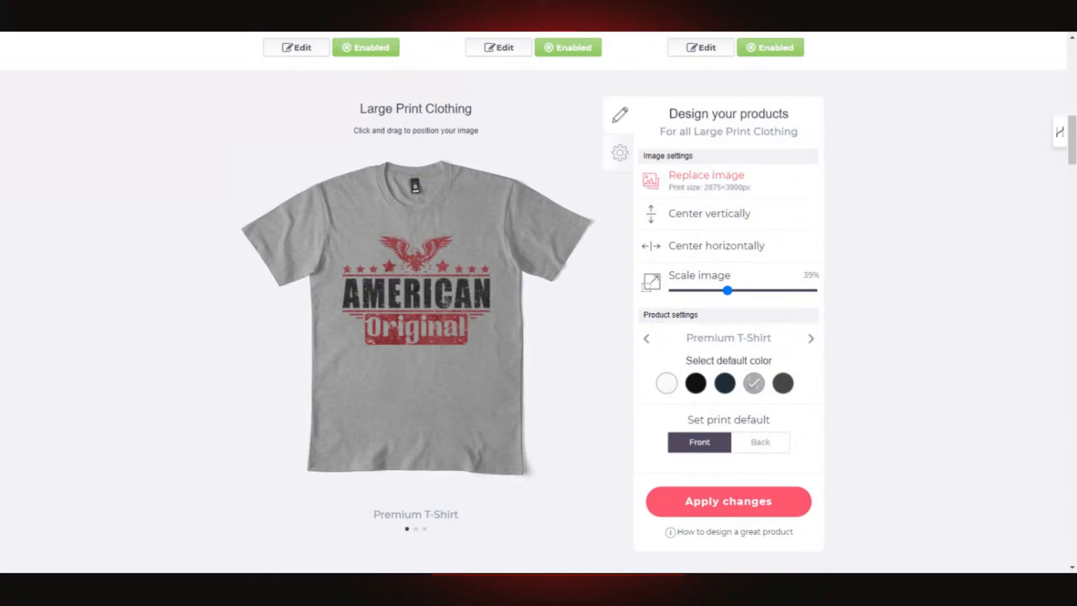
left_click(786, 330)
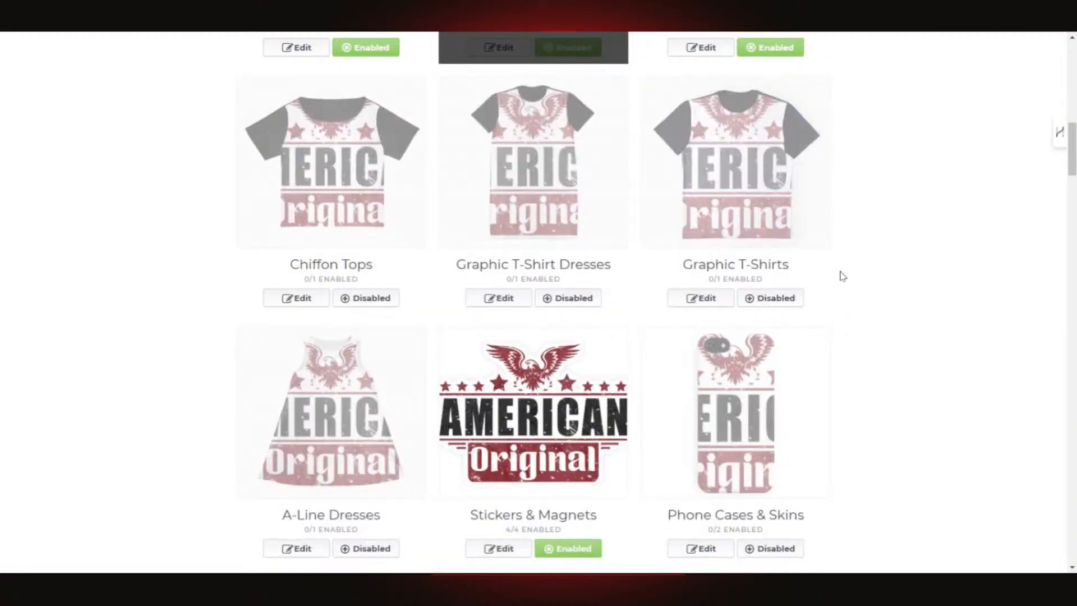
scroll(841, 267, "up", 5)
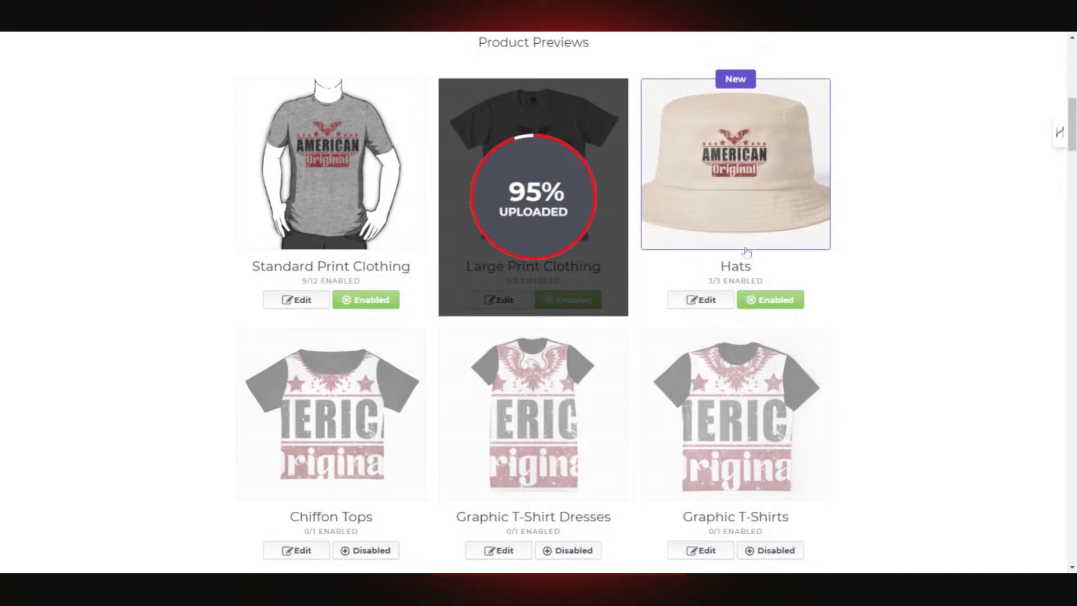
scroll(690, 268, "up", 3)
scroll(393, 288, "up", 4)
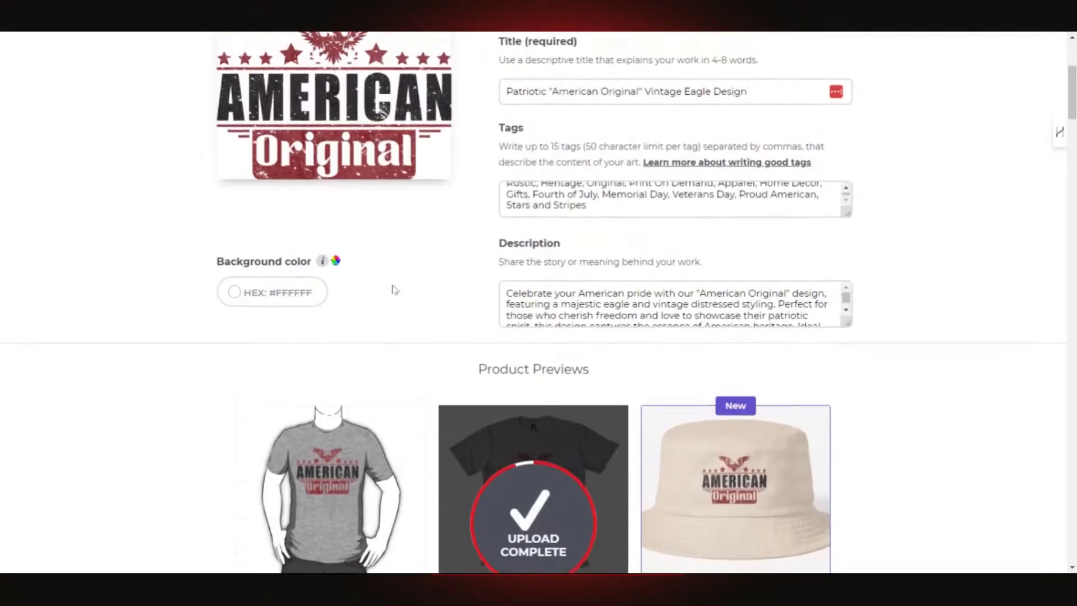
- Scroll from the title and tags fields back down to the Product Previews grid
scroll(736, 198, "down", 6)
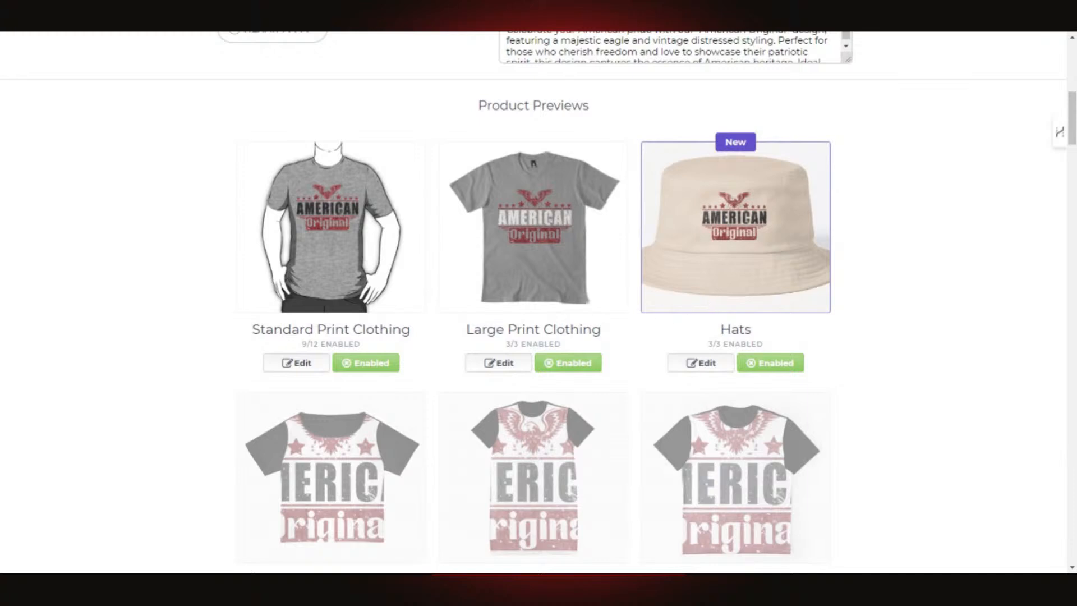
- Make black the Large Print Premium T-Shirt default after trying navy, dark grey and white
left_click(515, 366)
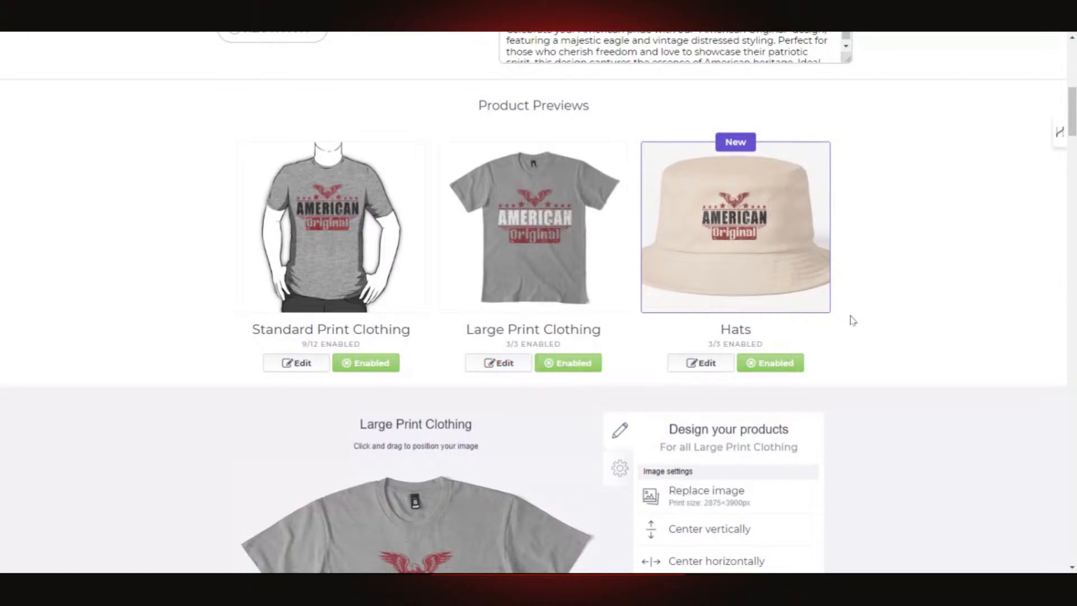
scroll(852, 320, "down", 5)
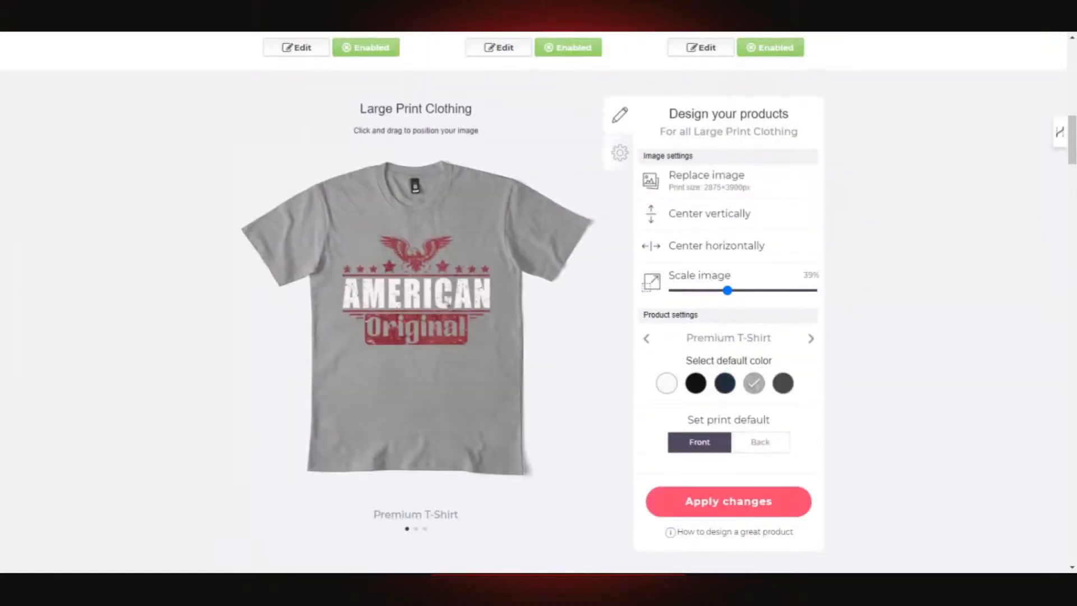
left_click(729, 388)
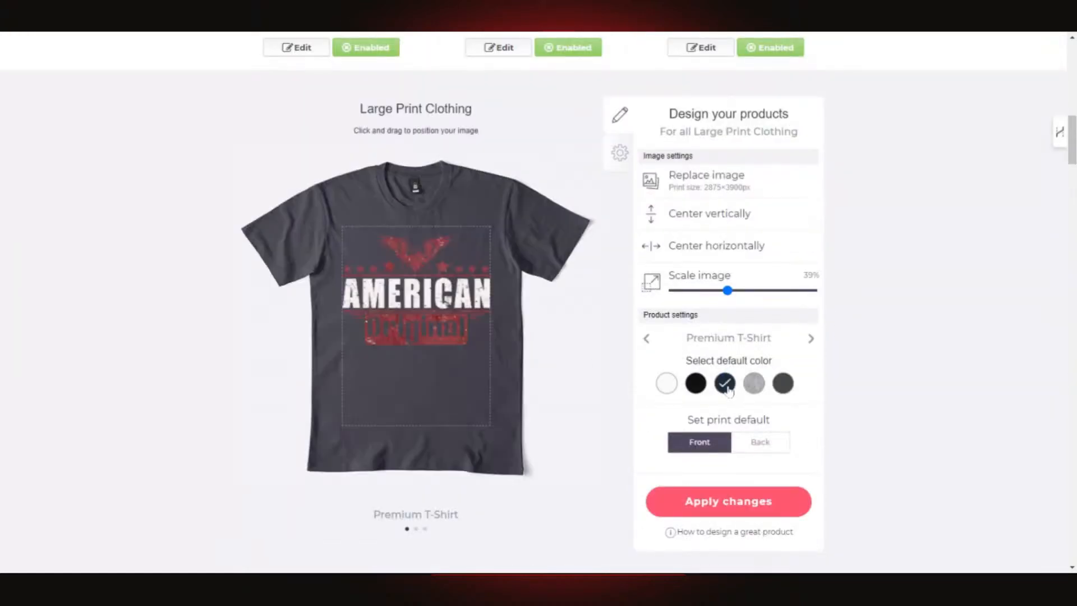
left_click(696, 385)
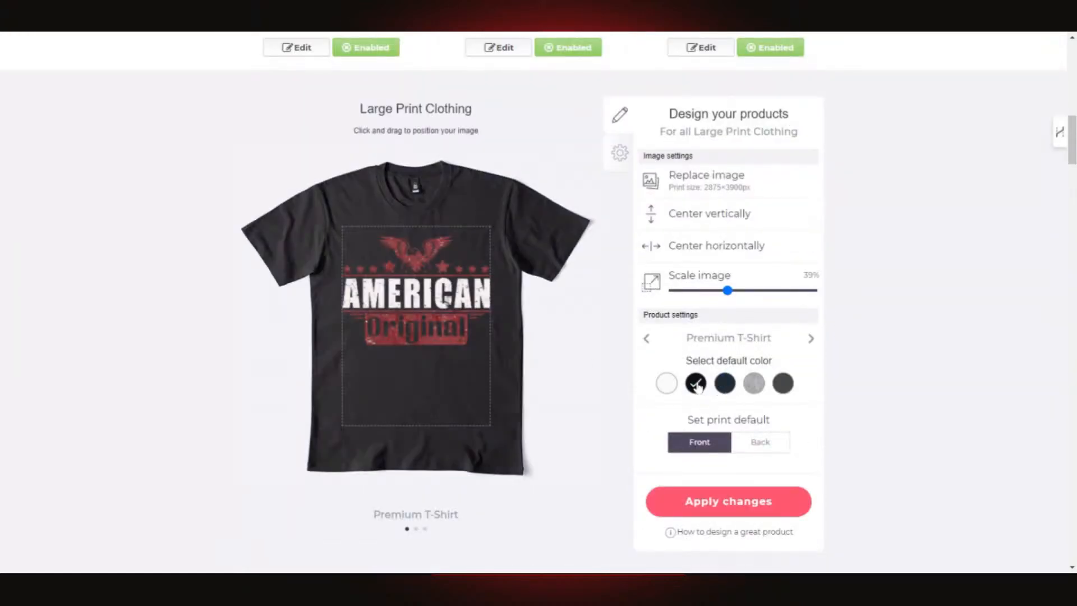
left_click(784, 388)
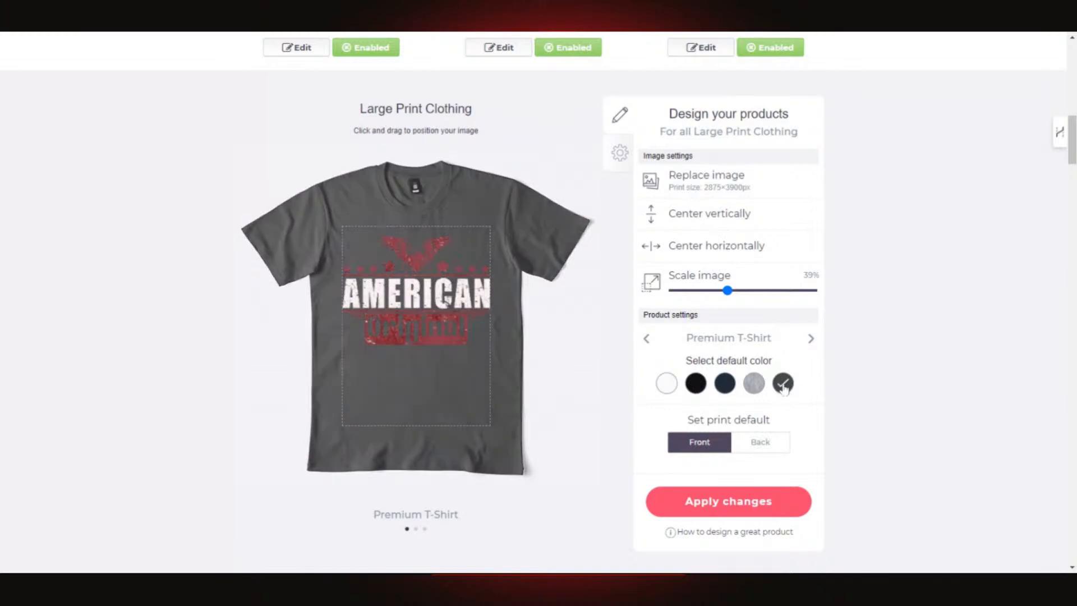
left_click(667, 385)
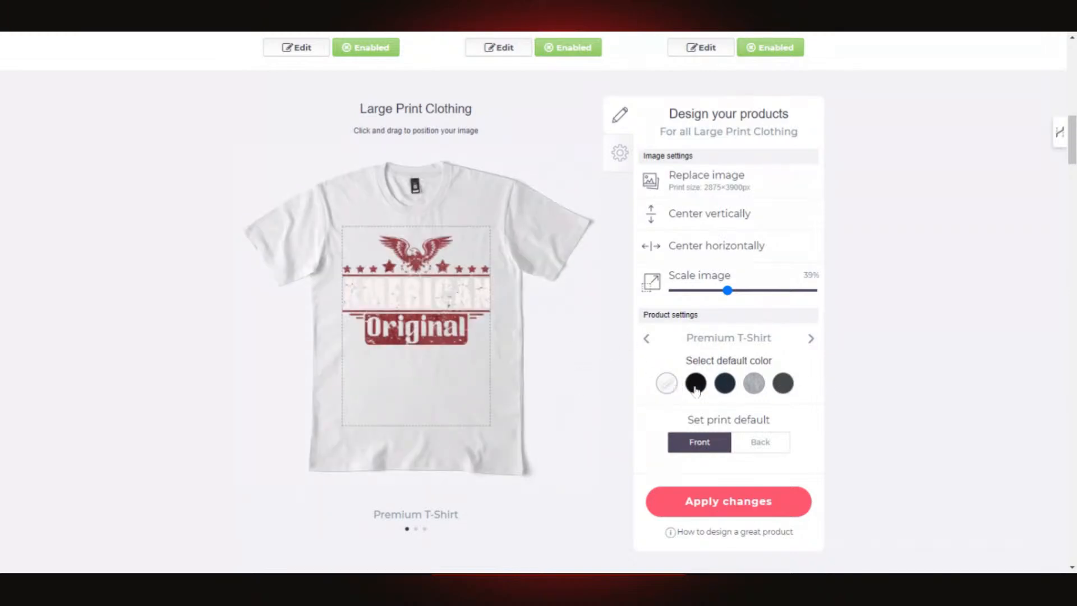
left_click(697, 387)
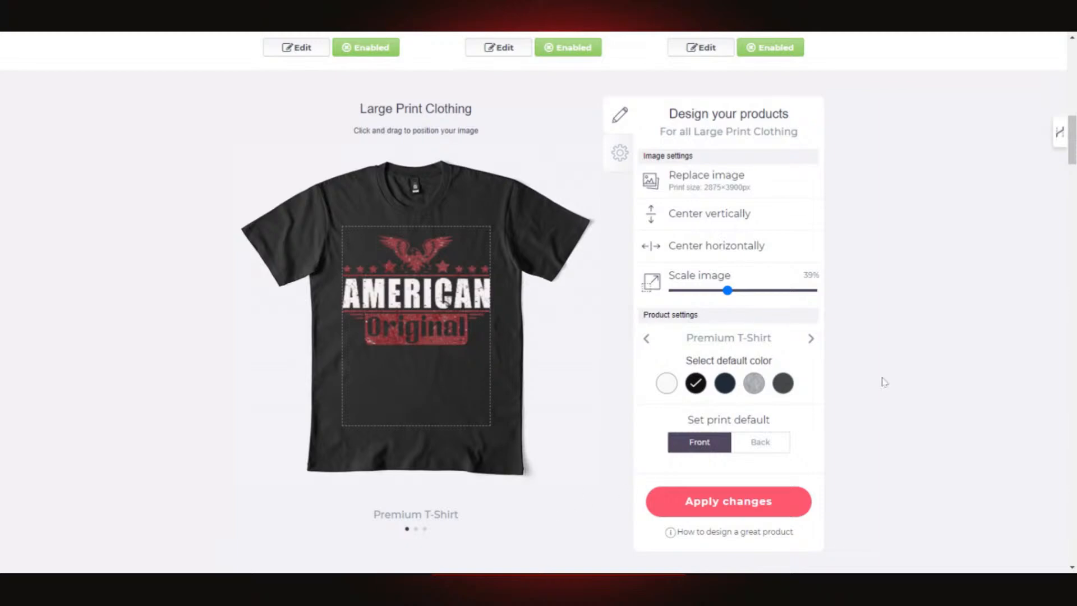
scroll(682, 372, "up", 3)
scroll(741, 486, "down", 6)
scroll(729, 337, "down", 15)
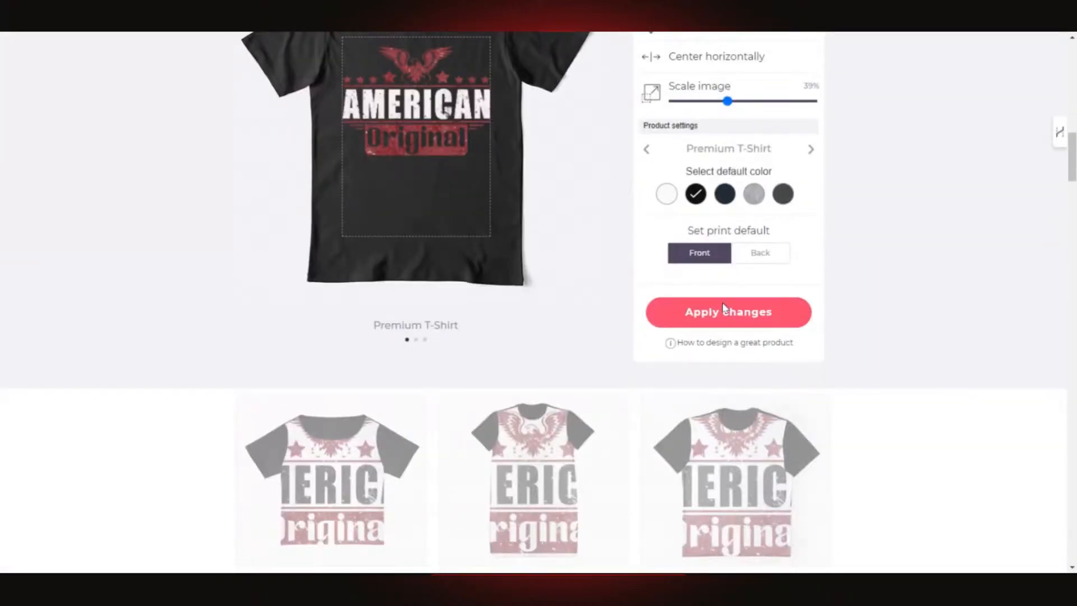
scroll(638, 313, "up", 20)
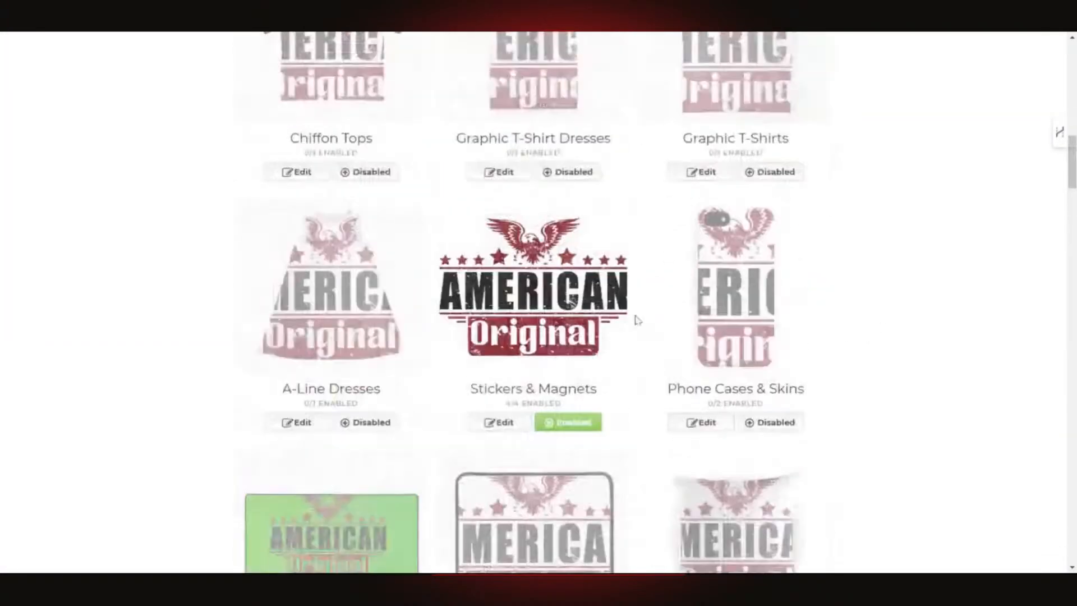
- Try dark grey and black on the Standard Print Clothing shirt, then return to heather grey
left_click(349, 377)
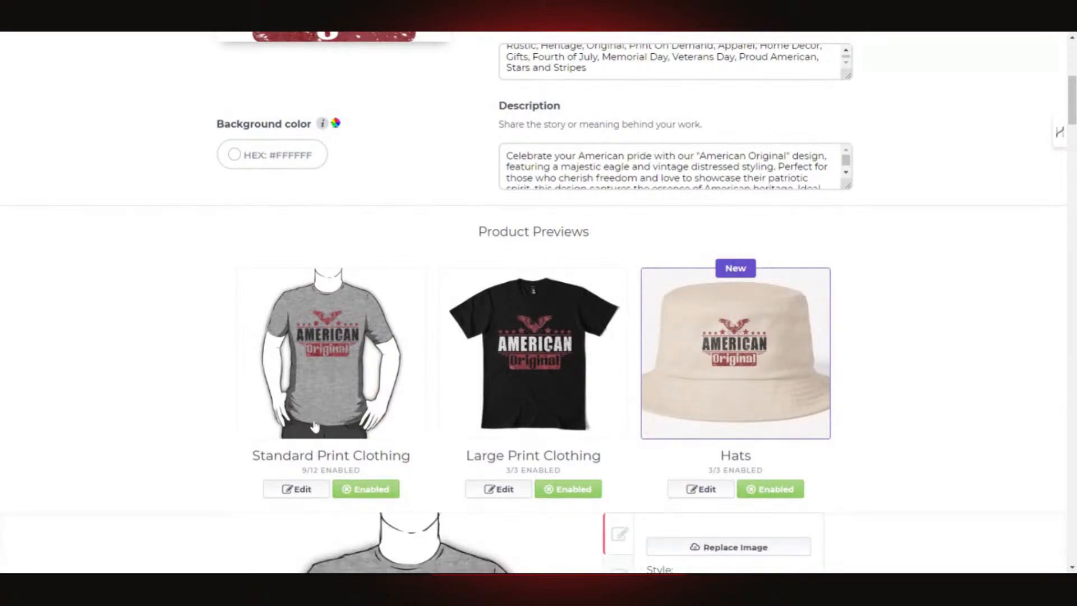
left_click(312, 491)
left_click(312, 492)
scroll(617, 370, "down", 8)
scroll(650, 353, "up", 1)
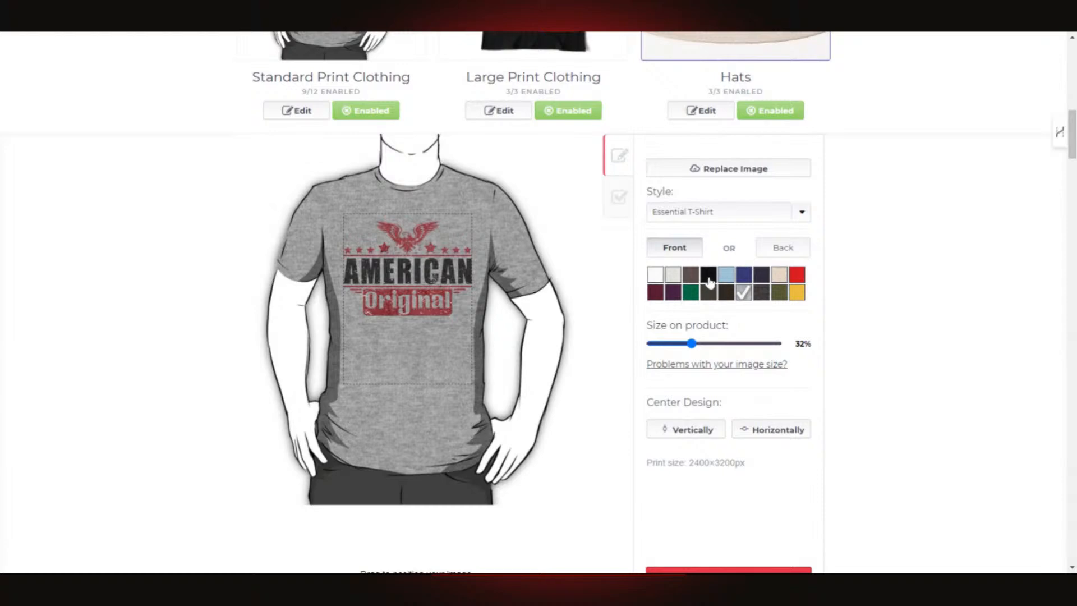
left_click(692, 276)
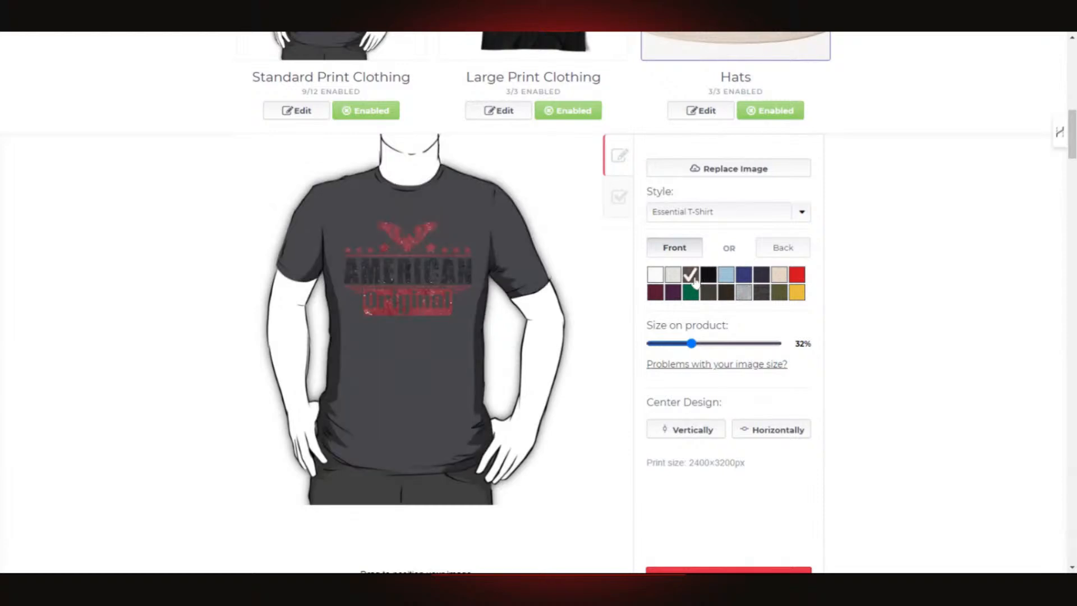
left_click(708, 275)
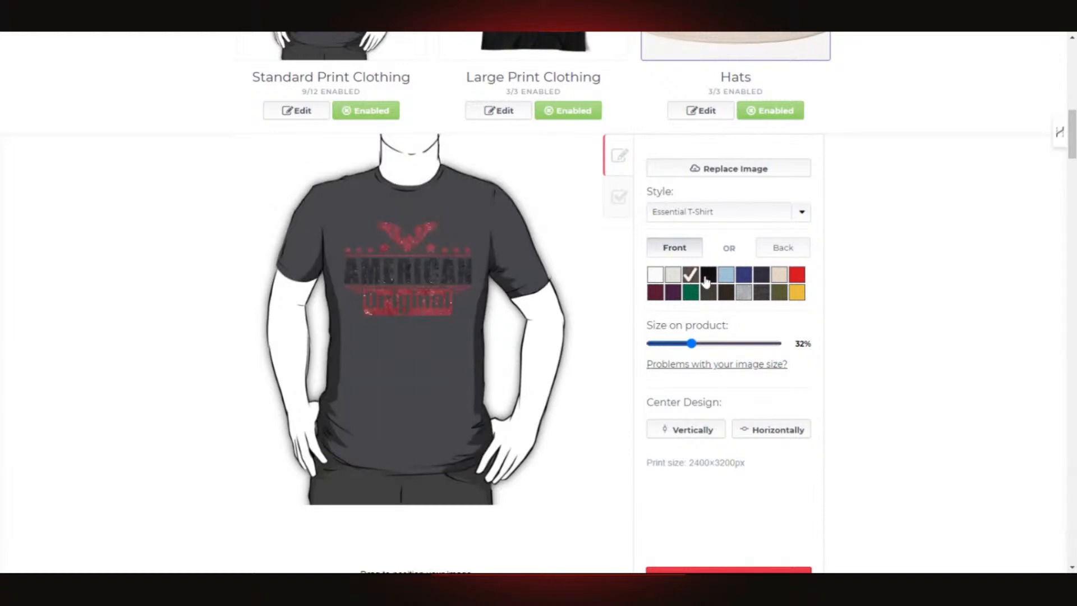
left_click(743, 293)
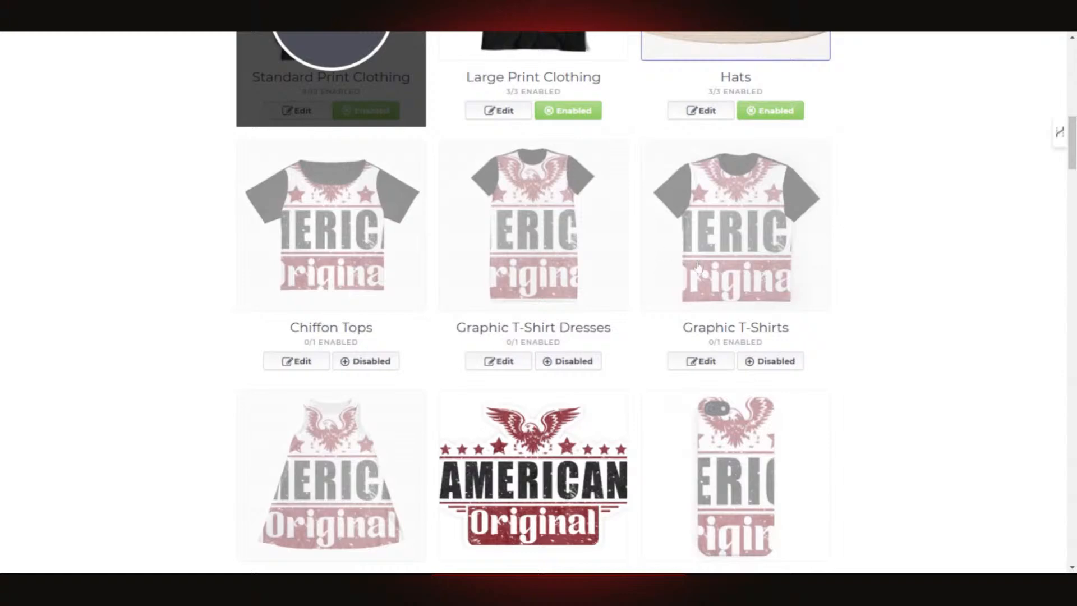
scroll(557, 306, "up", 4)
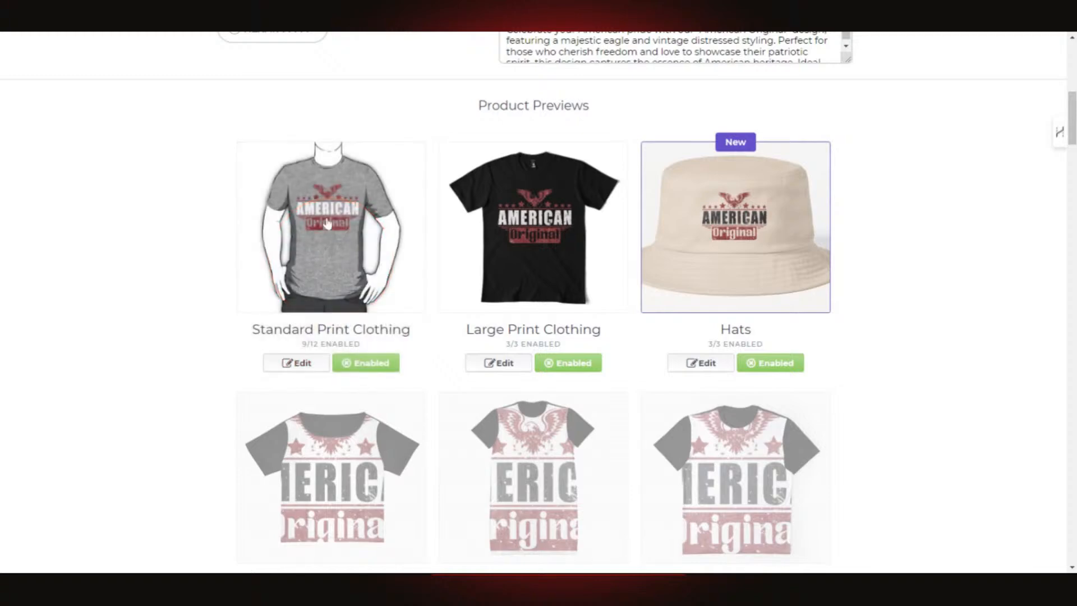
- Preview the Standard Print Clothing shirt in brown, charcoal, green and olive, then set it to black
left_click(308, 364)
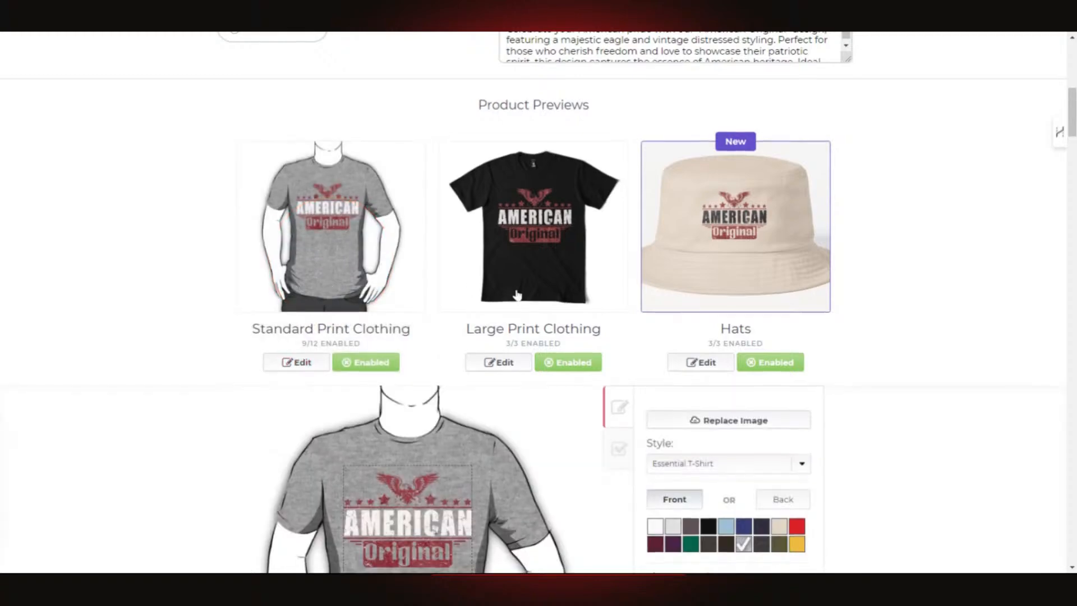
scroll(517, 293, "down", 7)
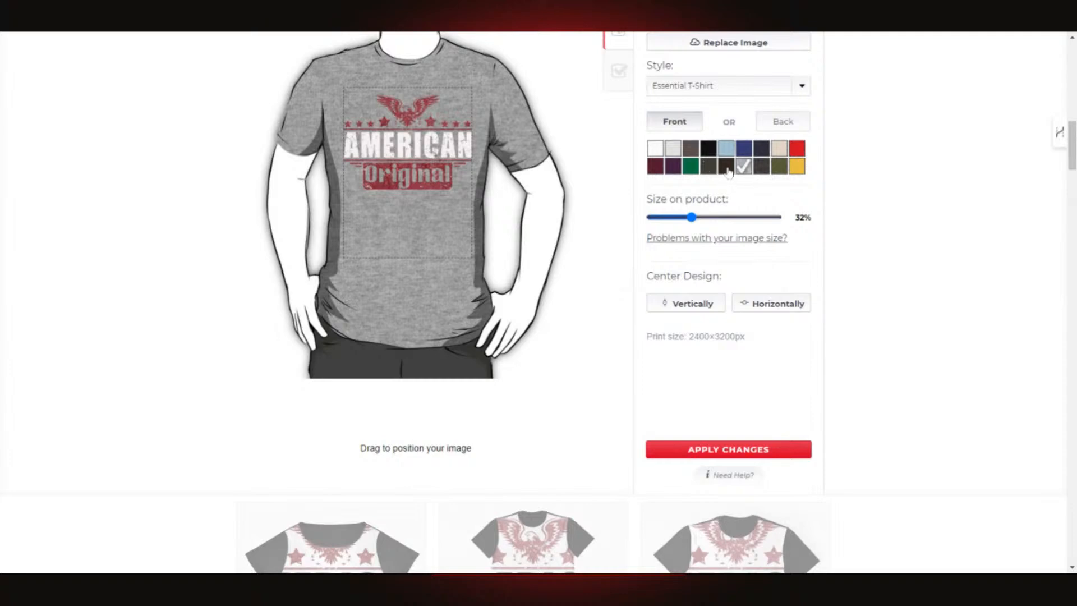
left_click(727, 168)
left_click(708, 168)
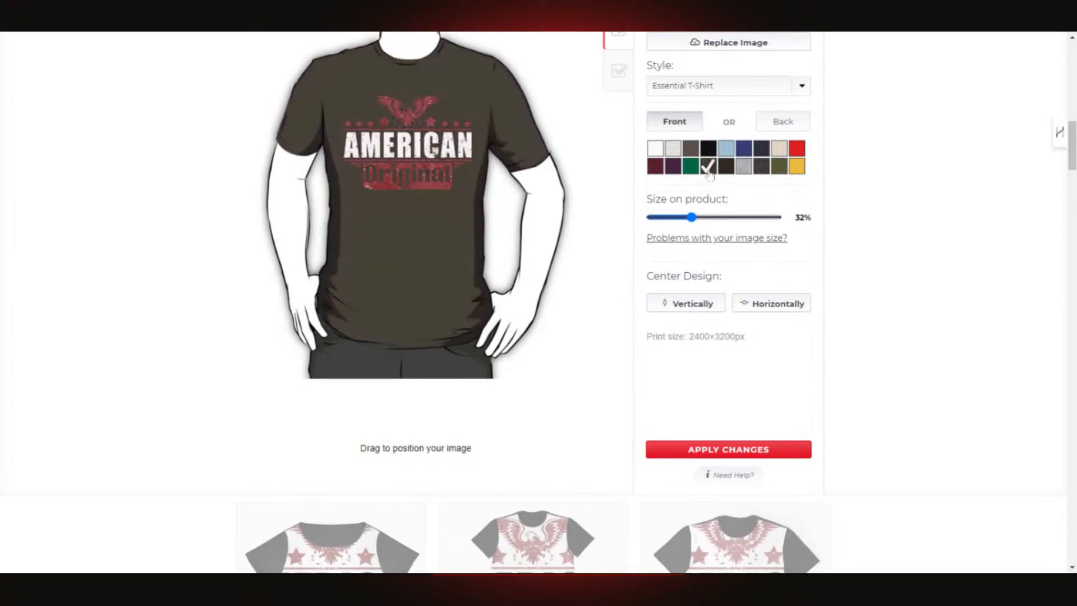
left_click(690, 169)
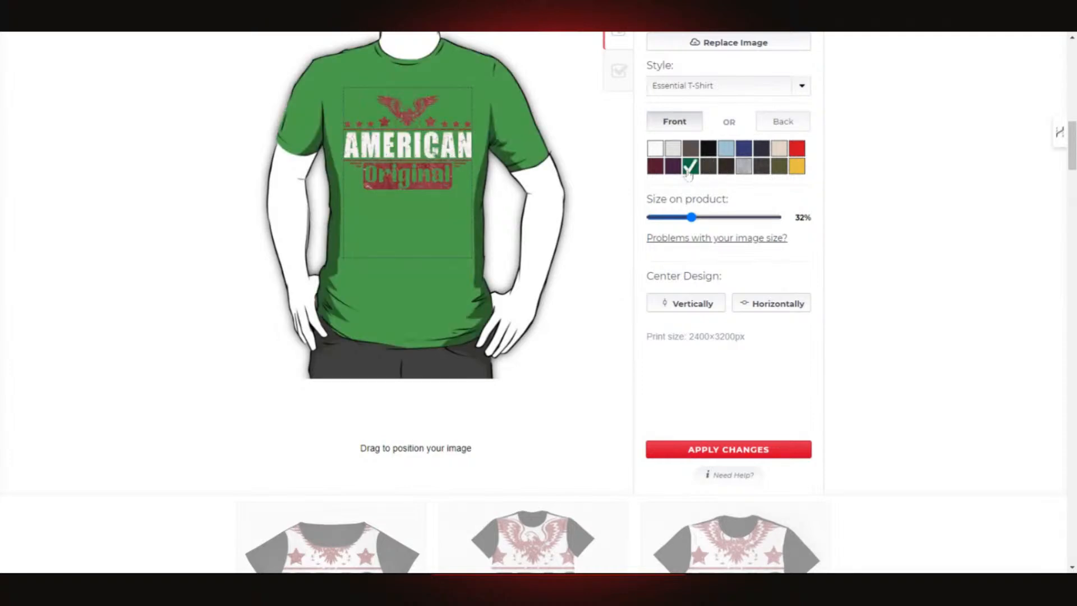
scroll(527, 314, "up", 5)
scroll(529, 325, "down", 5)
left_click(780, 167)
scroll(585, 286, "up", 3)
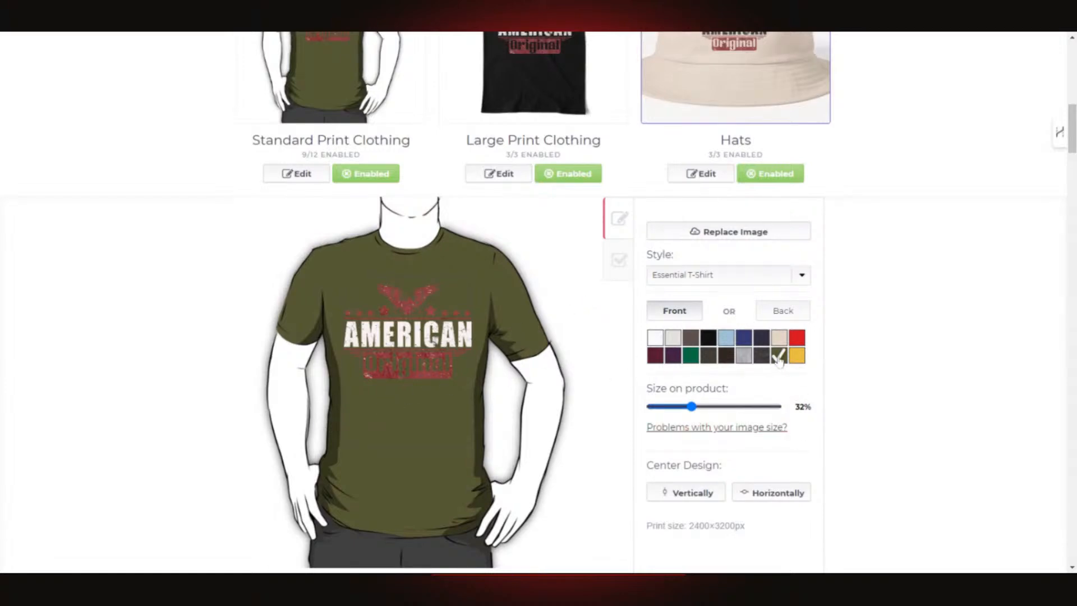
left_click(709, 337)
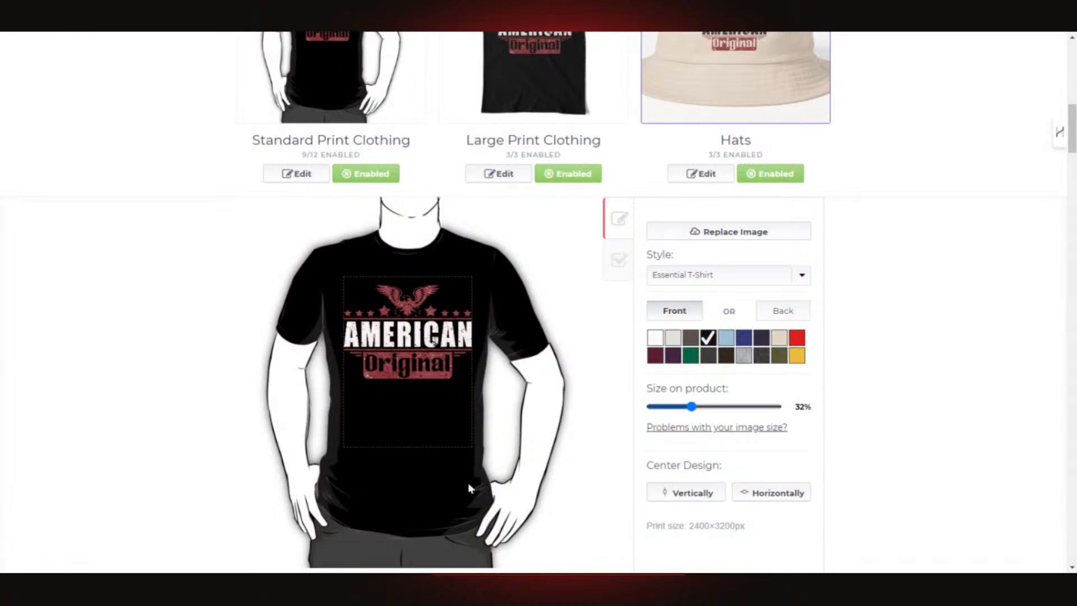
scroll(587, 379, "up", 2)
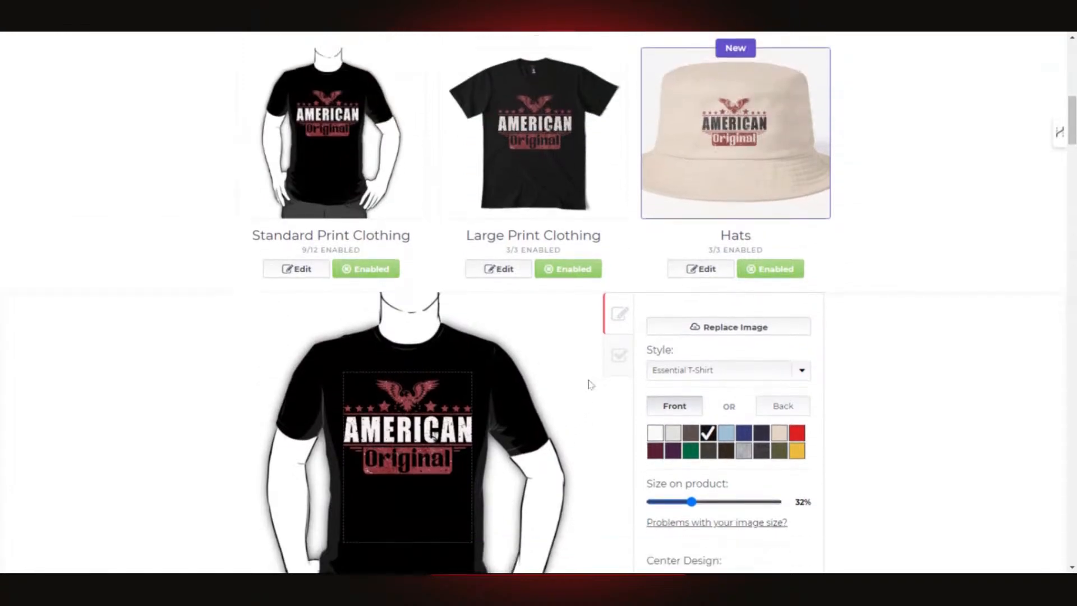
scroll(589, 393, "down", 9)
scroll(589, 392, "down", 9)
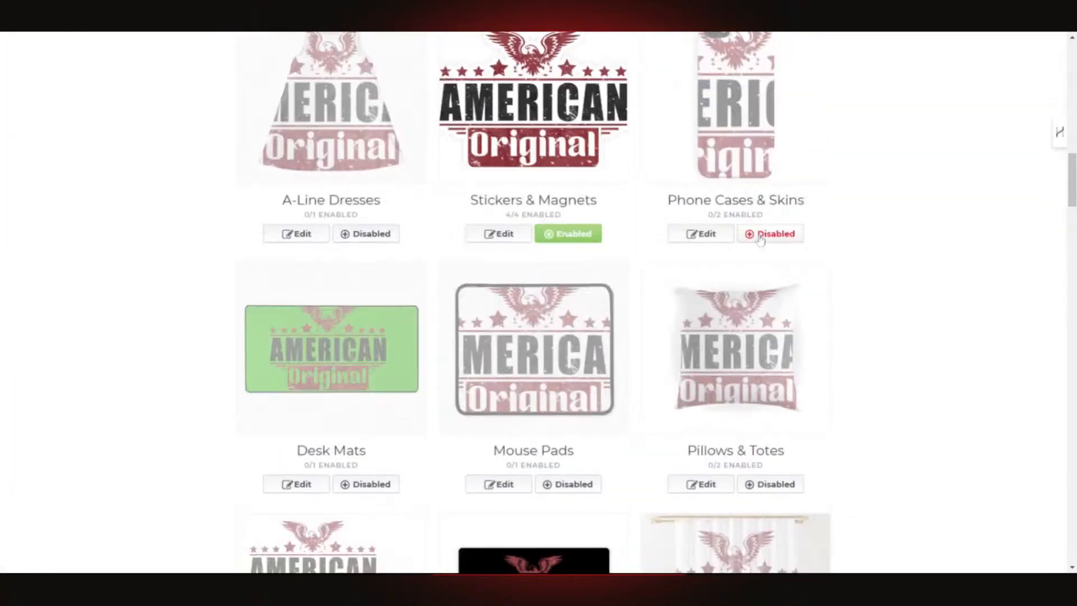
scroll(652, 320, "up", 20)
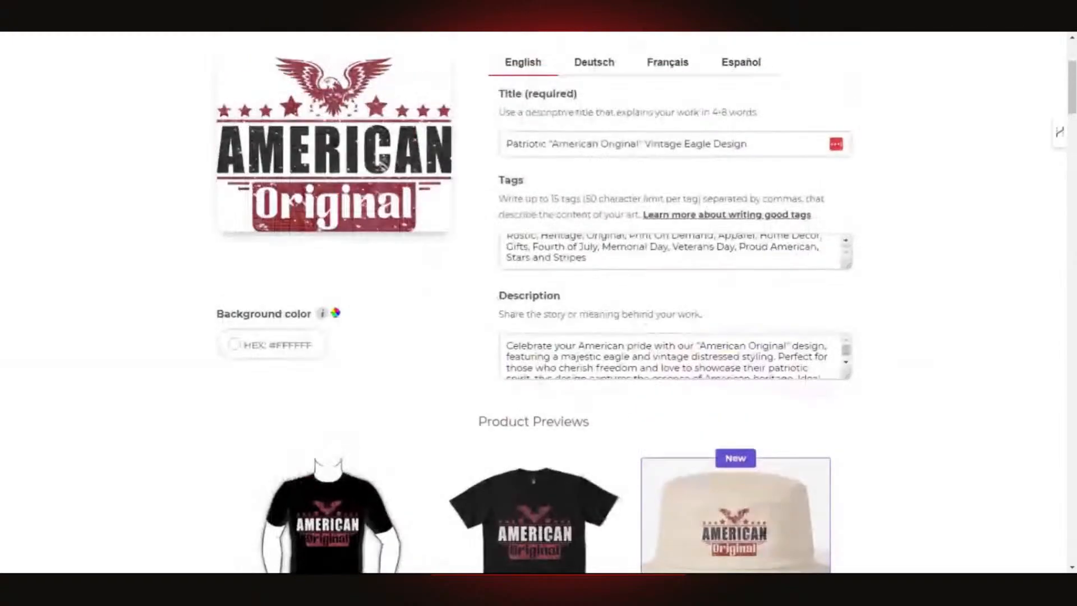
scroll(686, 315, "down", 20)
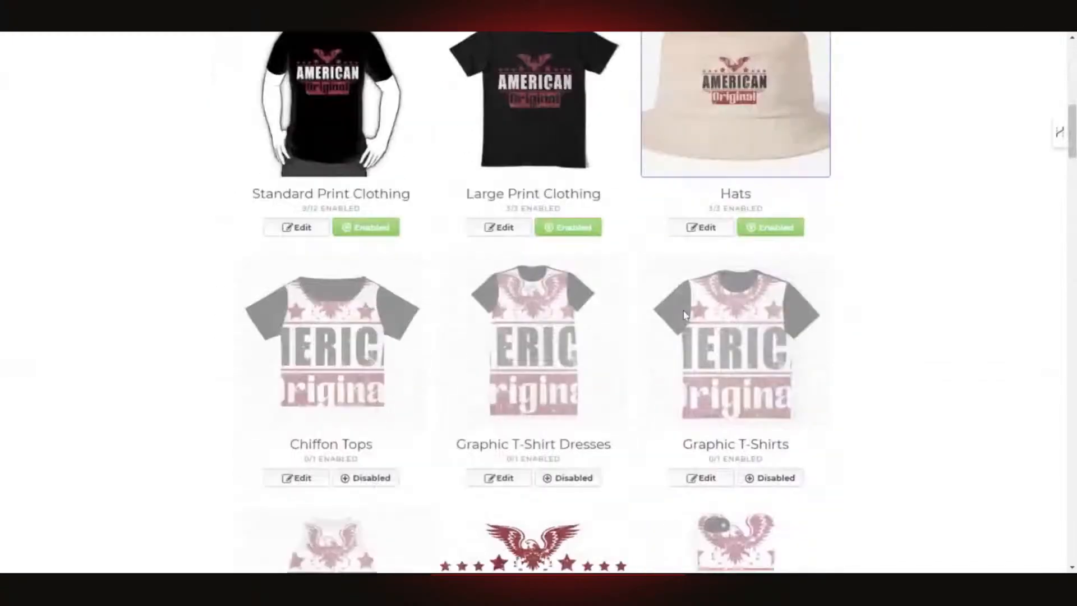
scroll(686, 315, "down", 20)
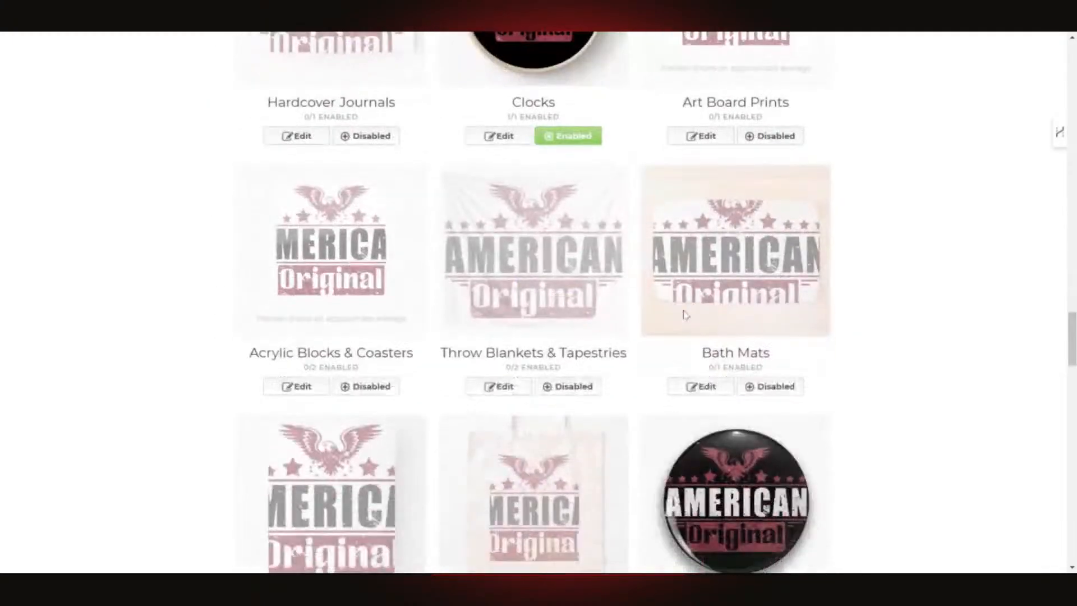
scroll(684, 315, "down", 10)
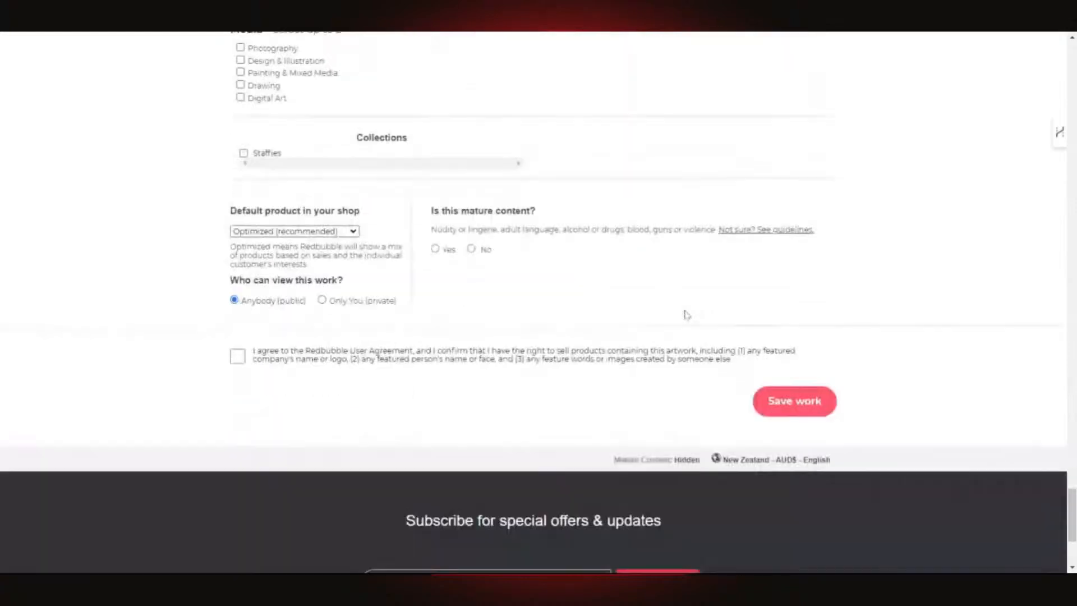
- Mark the eagle design as not mature content
scroll(617, 323, "up", 2)
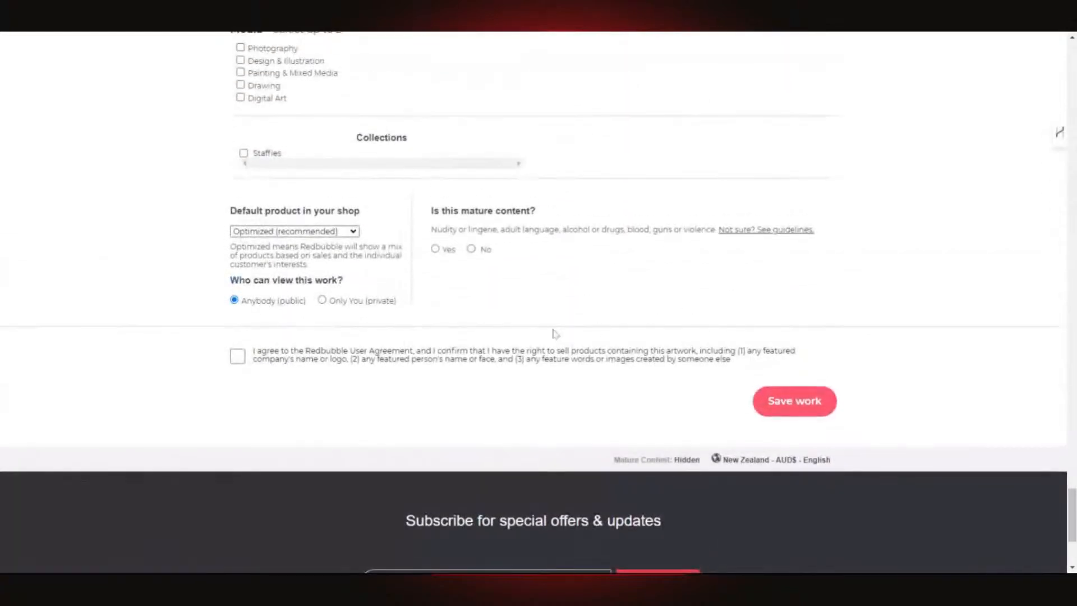
left_click(472, 250)
left_click(343, 234)
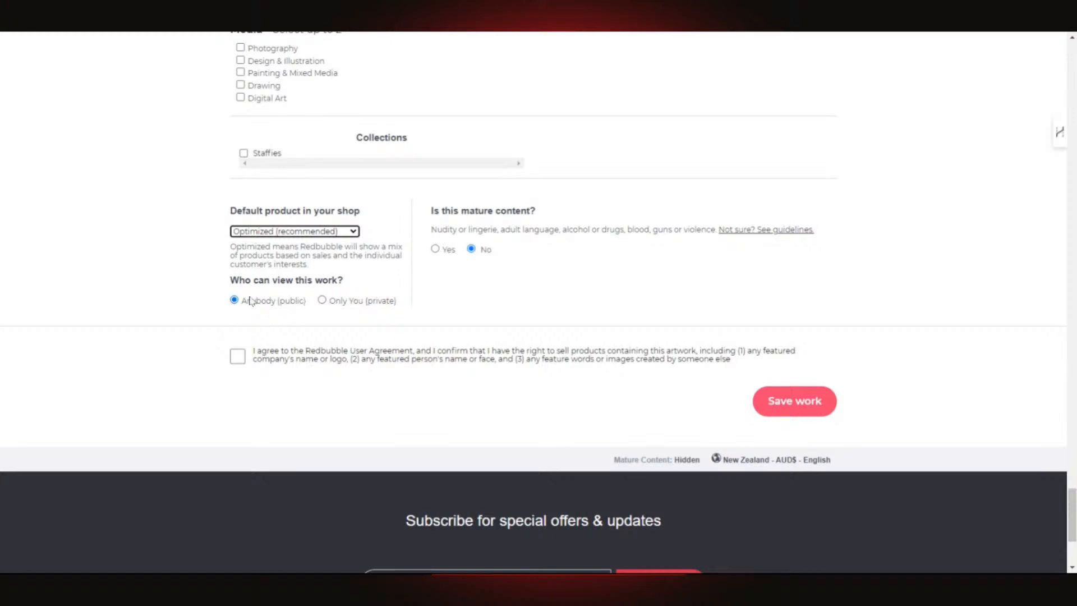
- Accept the Redbubble user agreement and save the new work
left_click(238, 356)
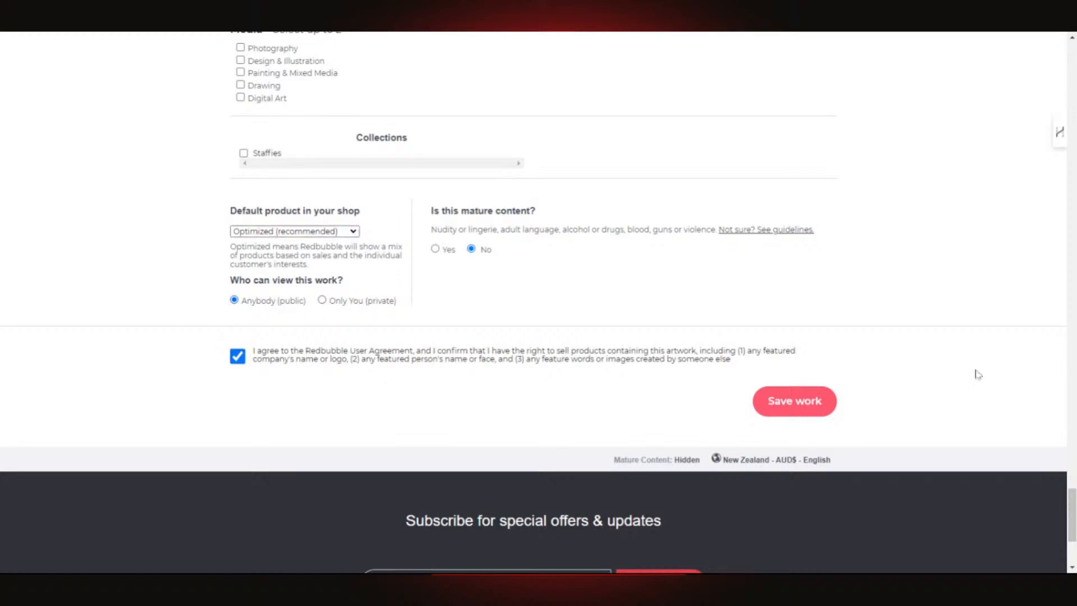
left_click(772, 410)
scroll(825, 375, "up", 3)
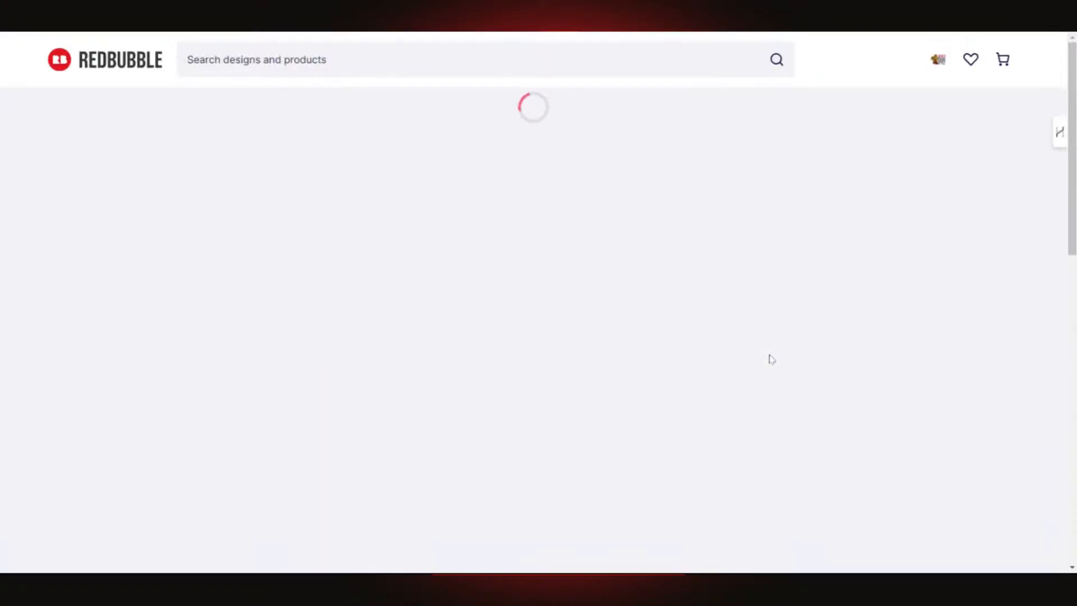
scroll(770, 357, "down", 1)
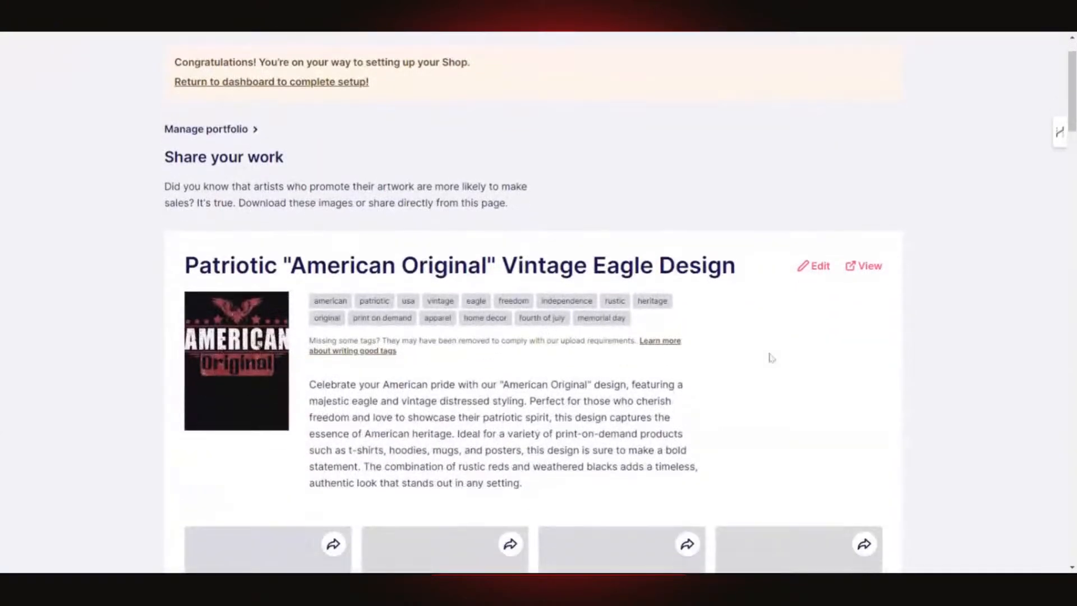
scroll(770, 357, "down", 2)
scroll(830, 303, "down", 3)
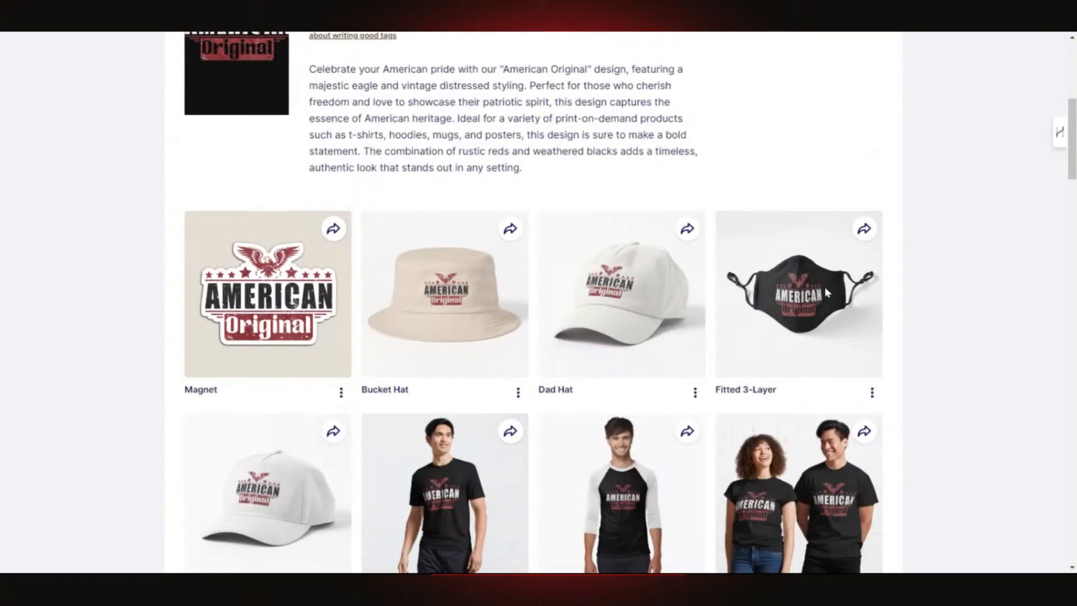
scroll(824, 286, "down", 1)
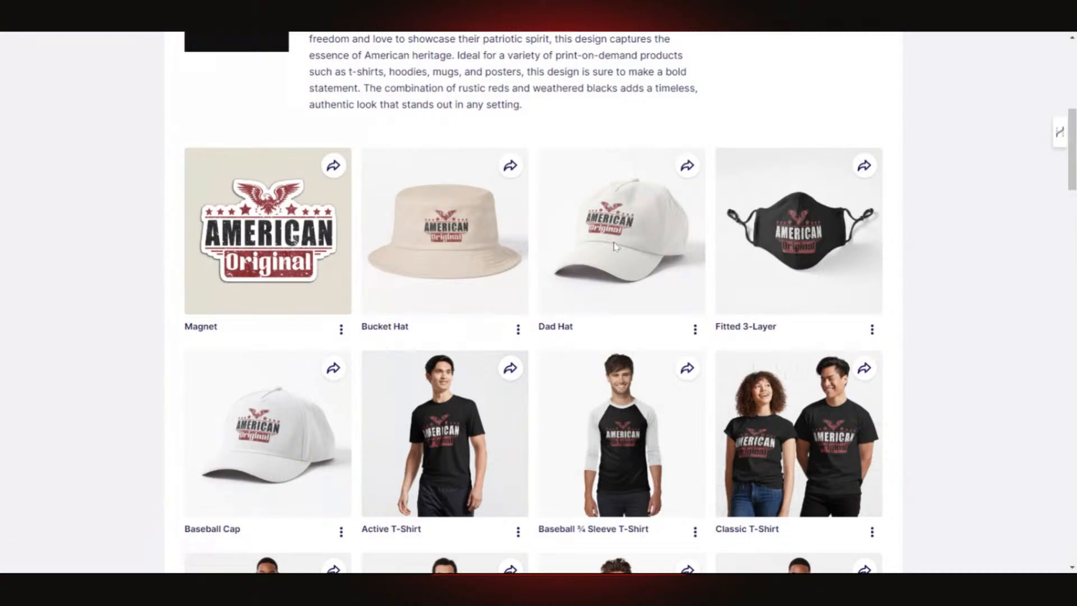
scroll(627, 249, "down", 3)
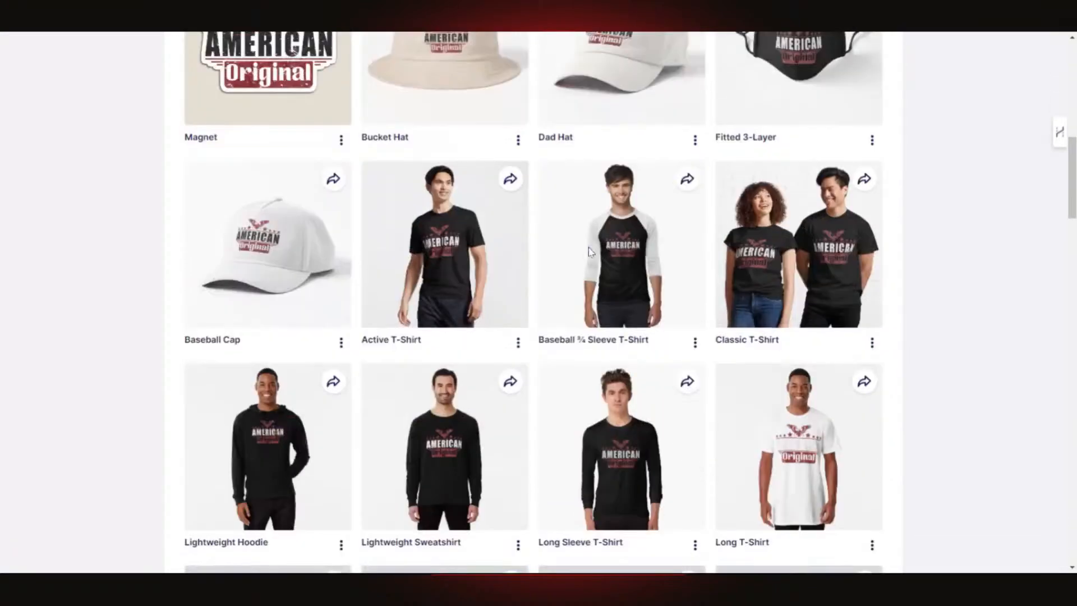
scroll(741, 277, "down", 1)
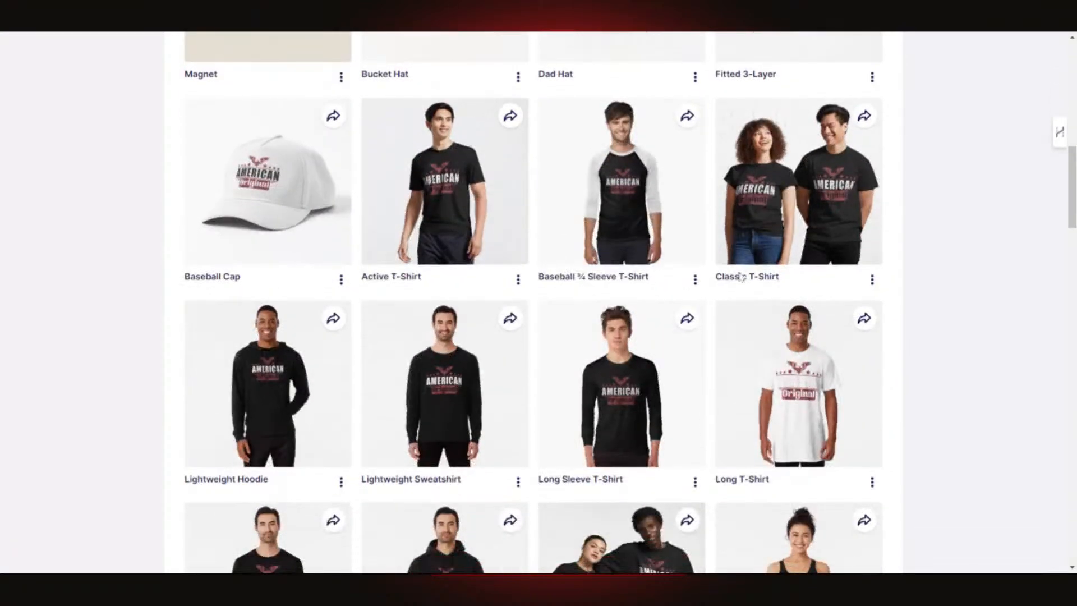
scroll(771, 281, "down", 2)
scroll(838, 283, "down", 4)
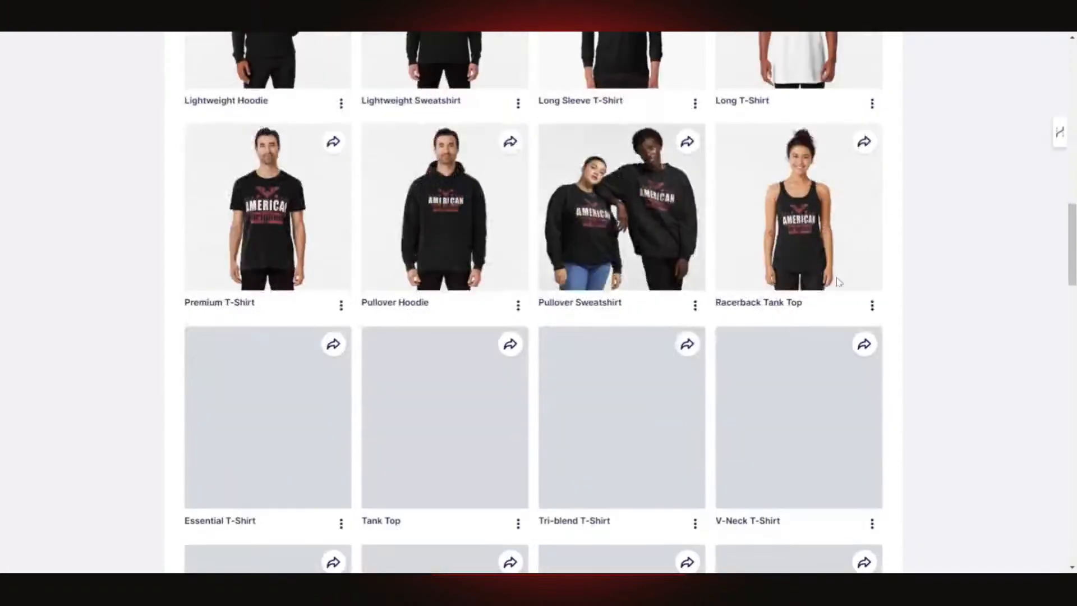
scroll(754, 282, "down", 7)
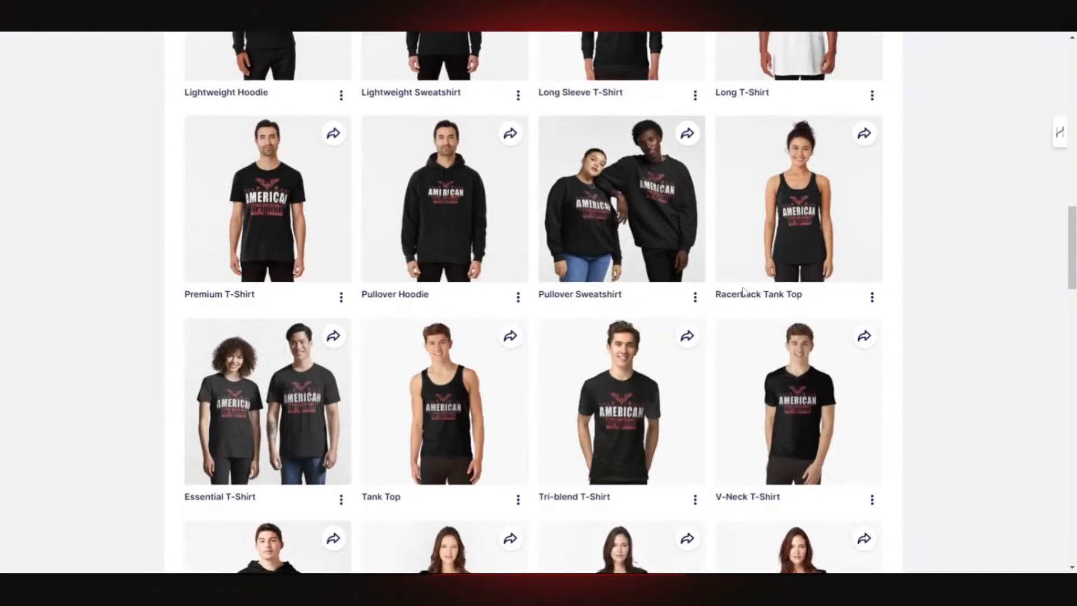
scroll(648, 331, "down", 3)
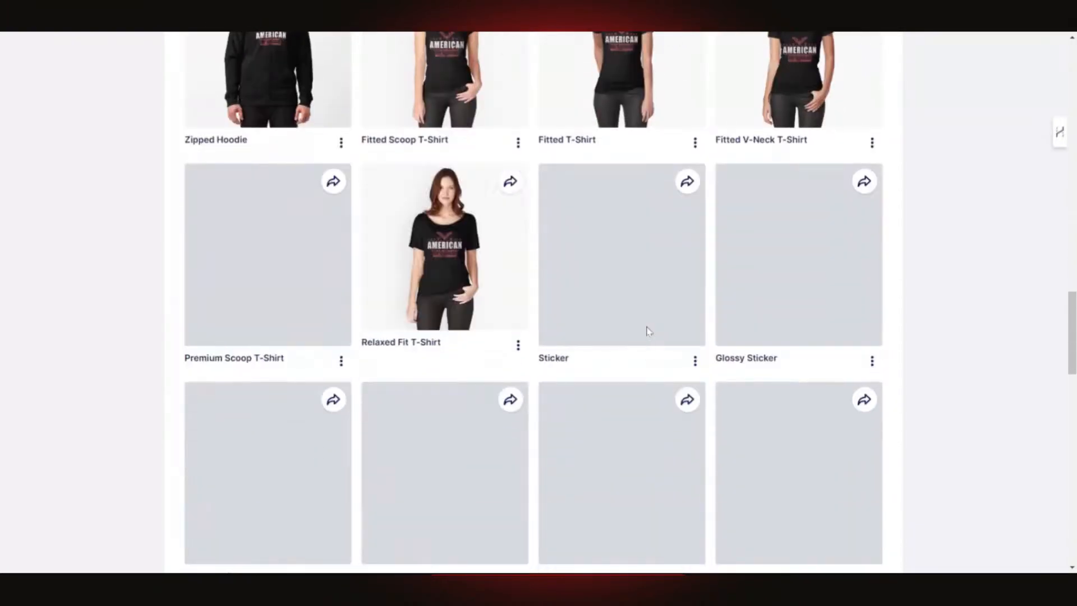
scroll(646, 328, "down", 2)
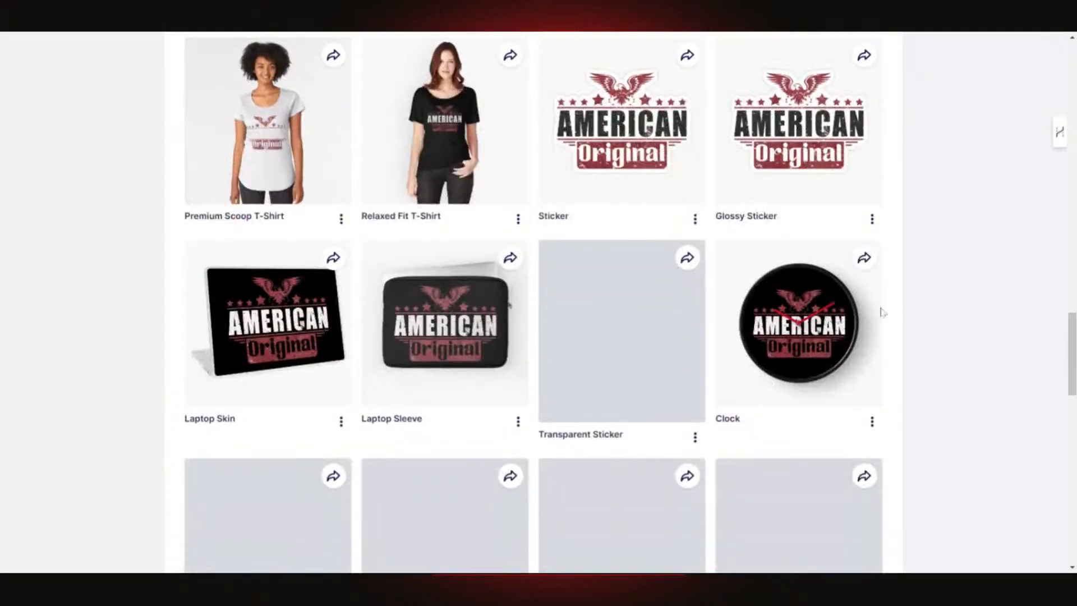
scroll(806, 327, "down", 4)
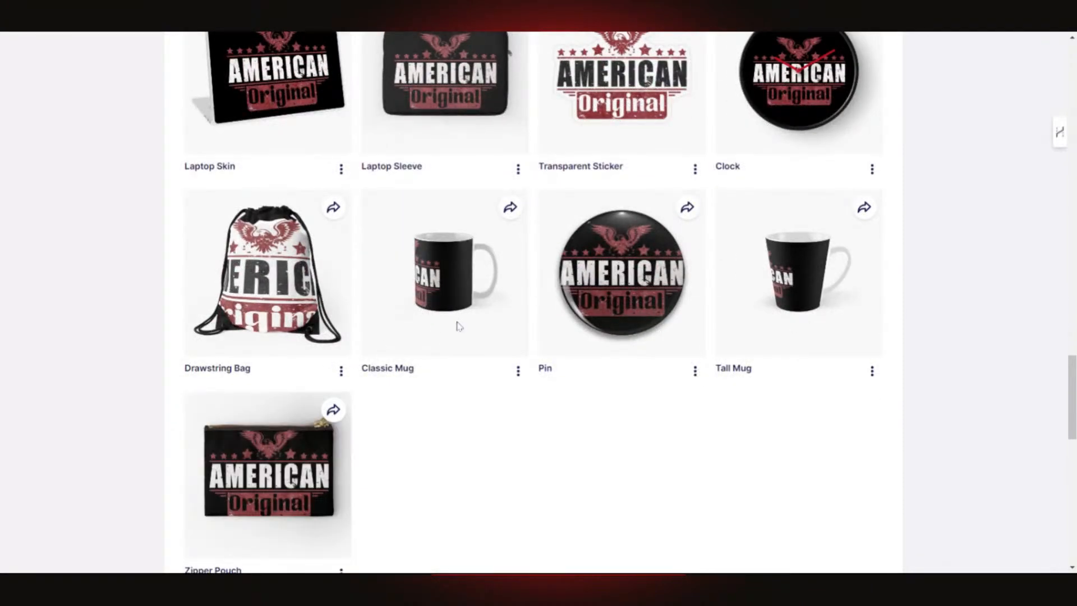
scroll(333, 330, "up", 1)
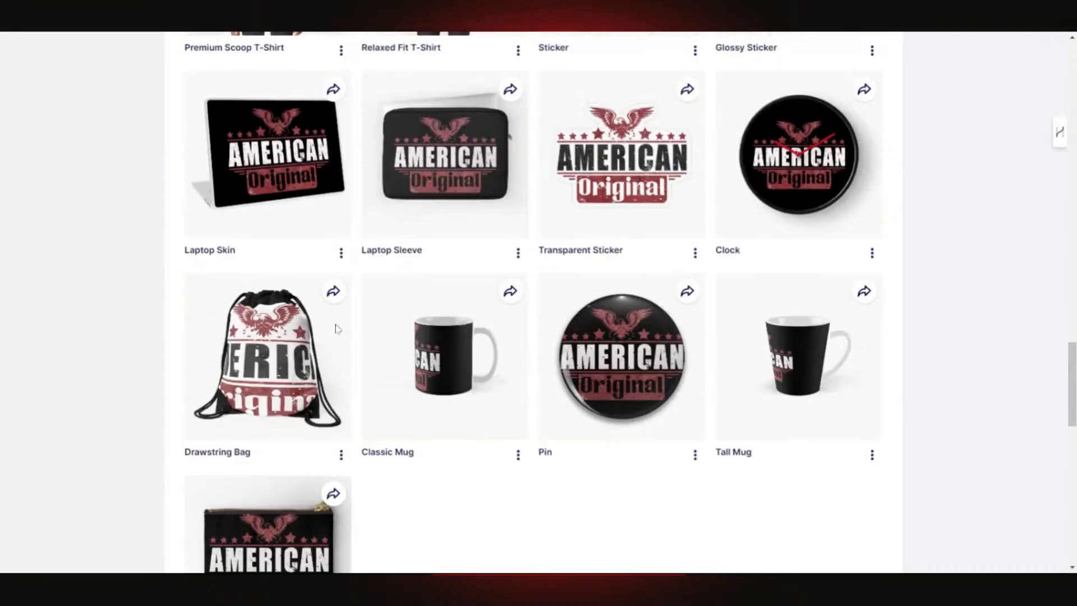
scroll(334, 330, "down", 3)
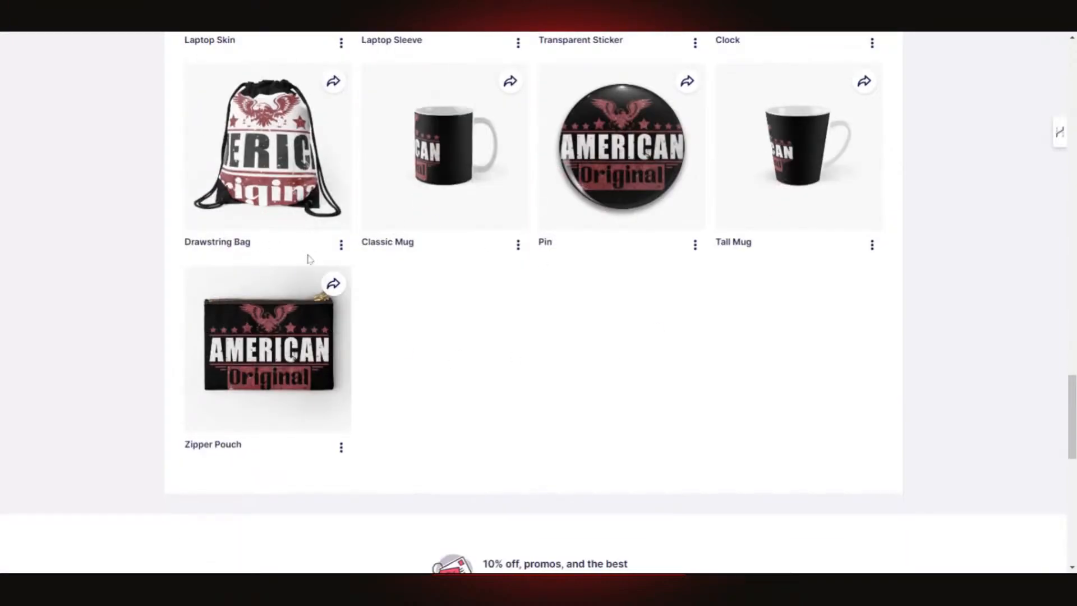
scroll(306, 240, "up", 2)
scroll(305, 239, "up", 20)
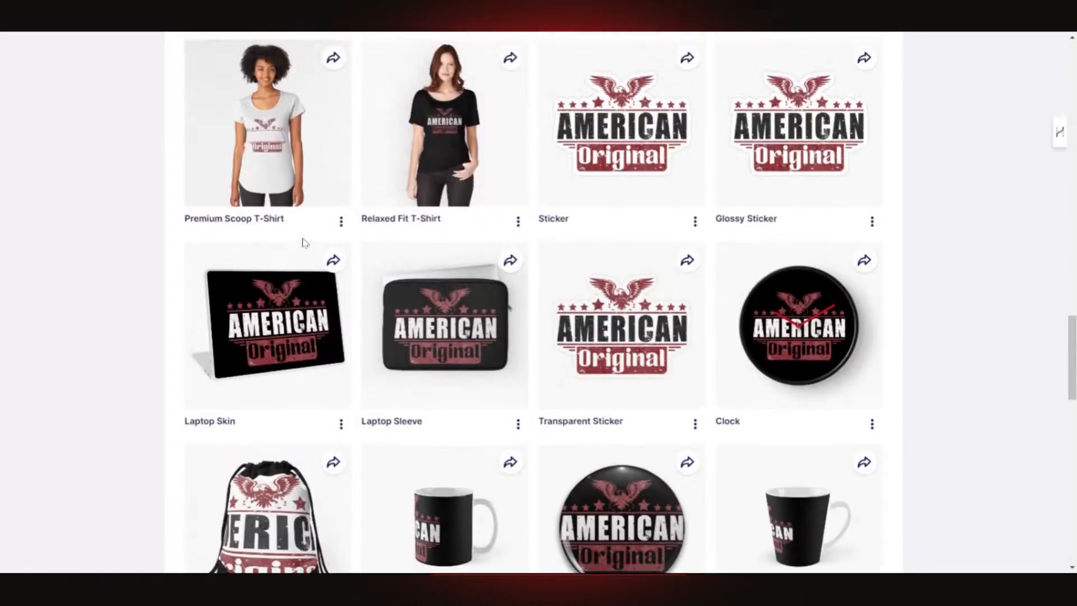
scroll(312, 239, "up", 9)
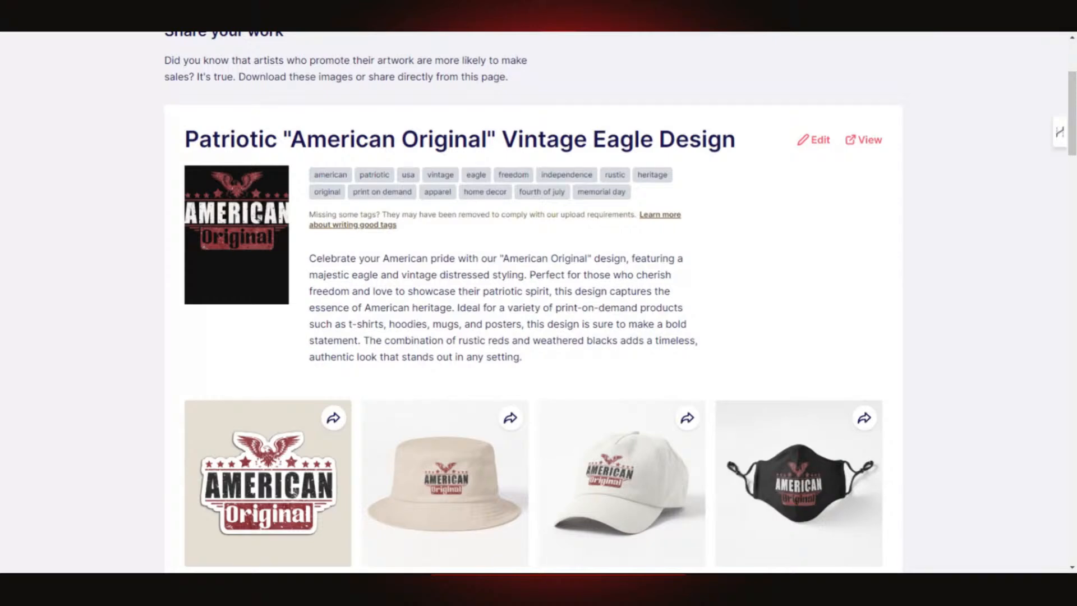
scroll(661, 372, "down", 5)
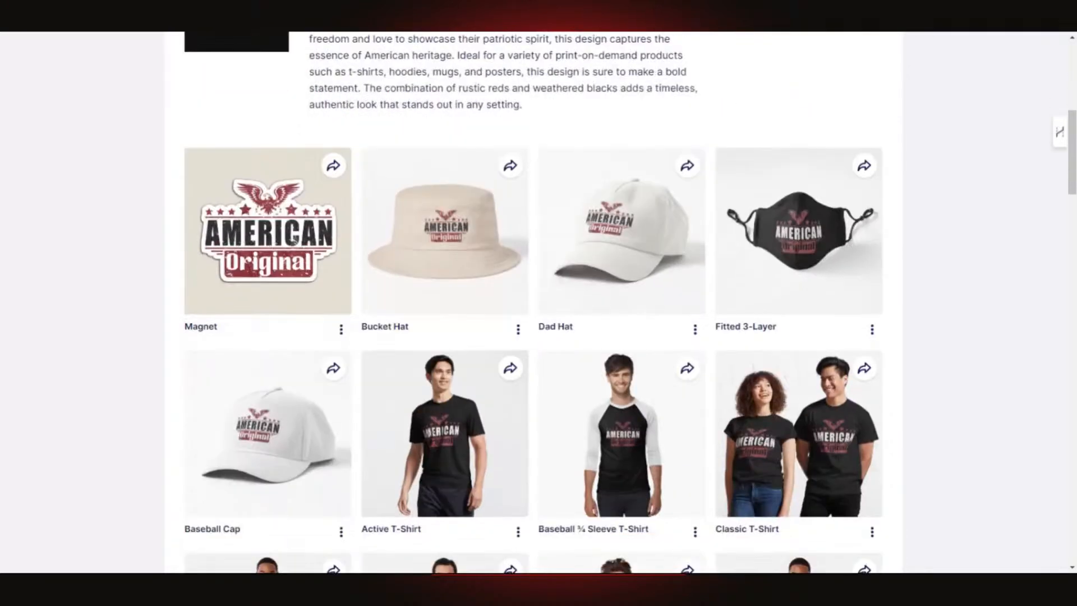
scroll(749, 284, "down", 3)
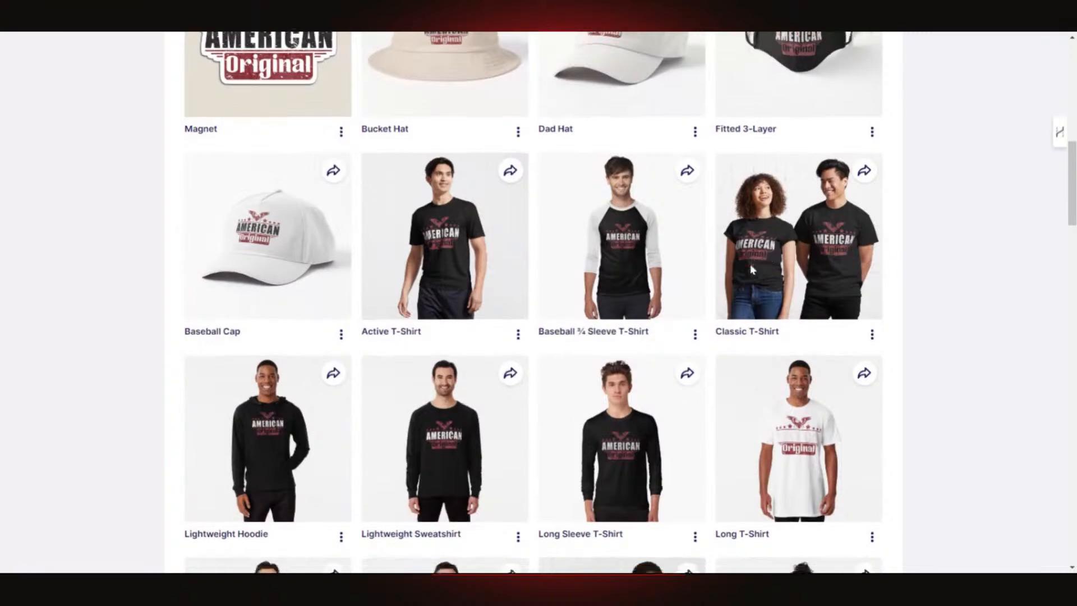
scroll(752, 268, "down", 3)
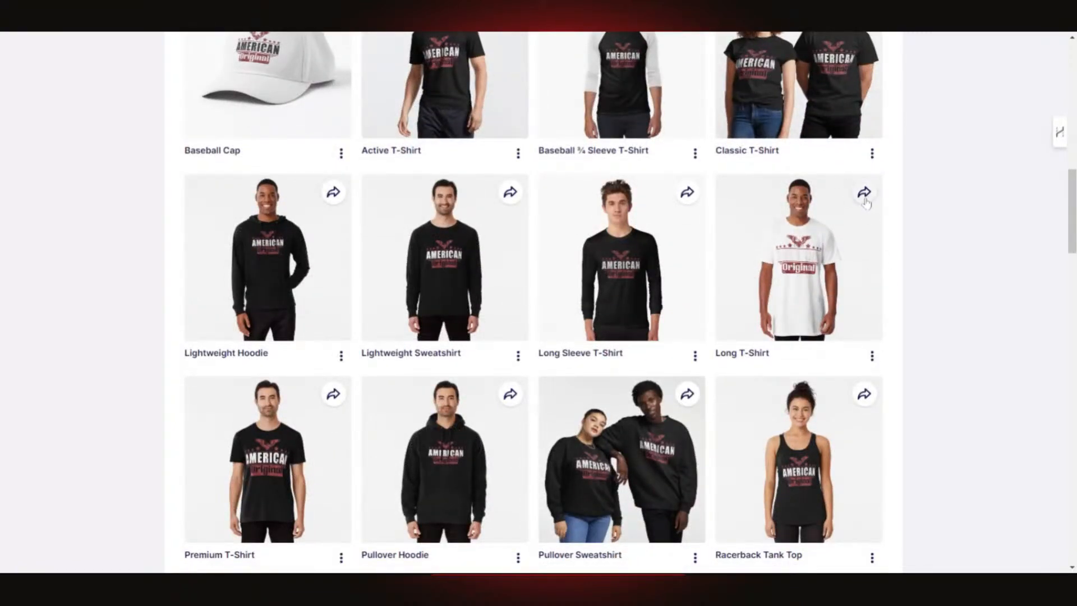
left_click(872, 355)
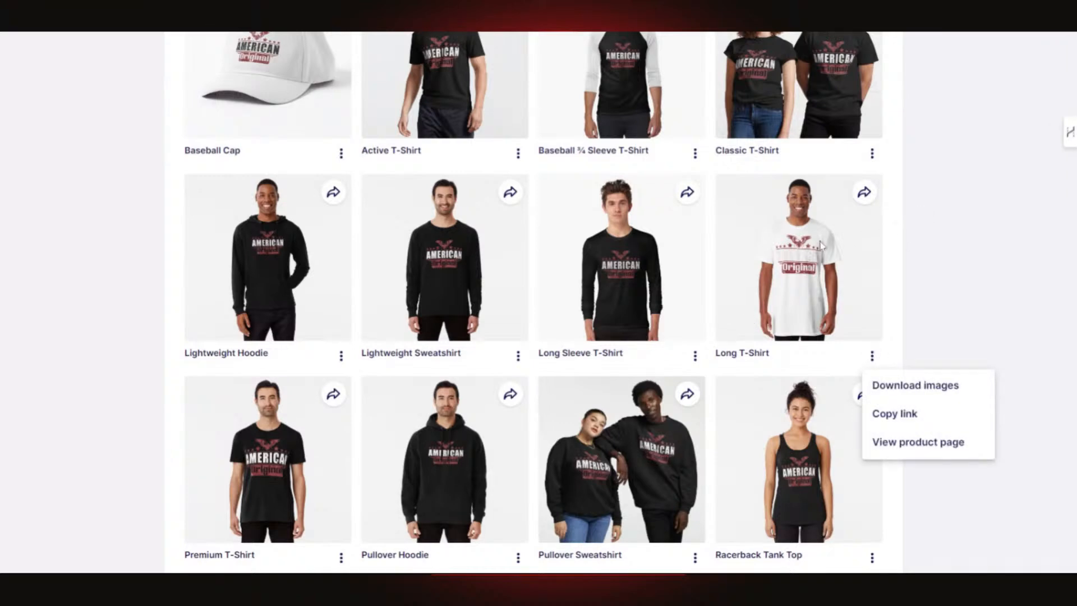
left_click(993, 269)
scroll(812, 308, "up", 3)
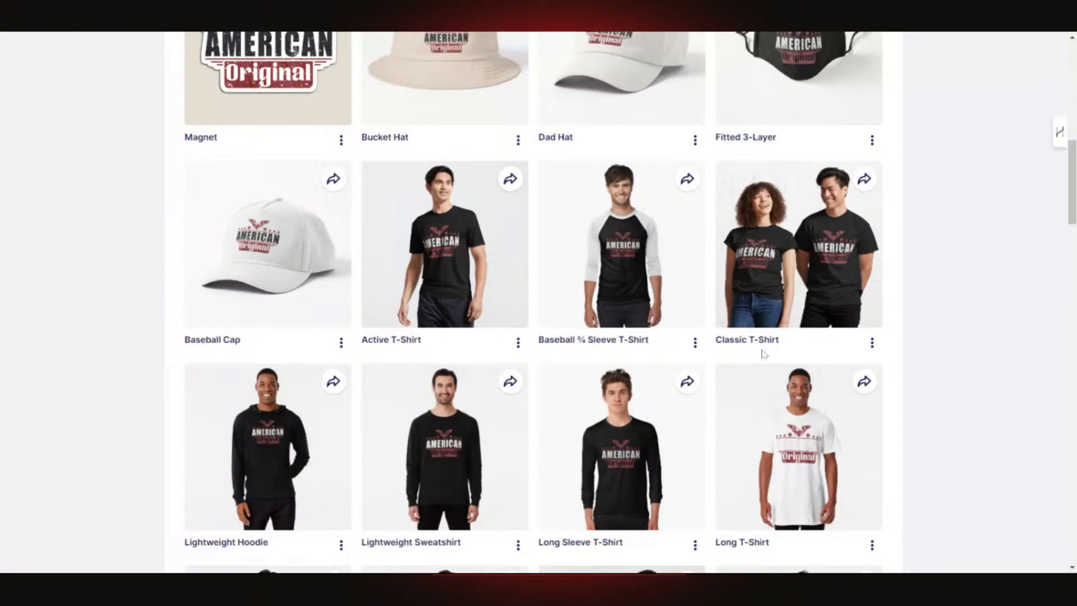
scroll(963, 311, "up", 5)
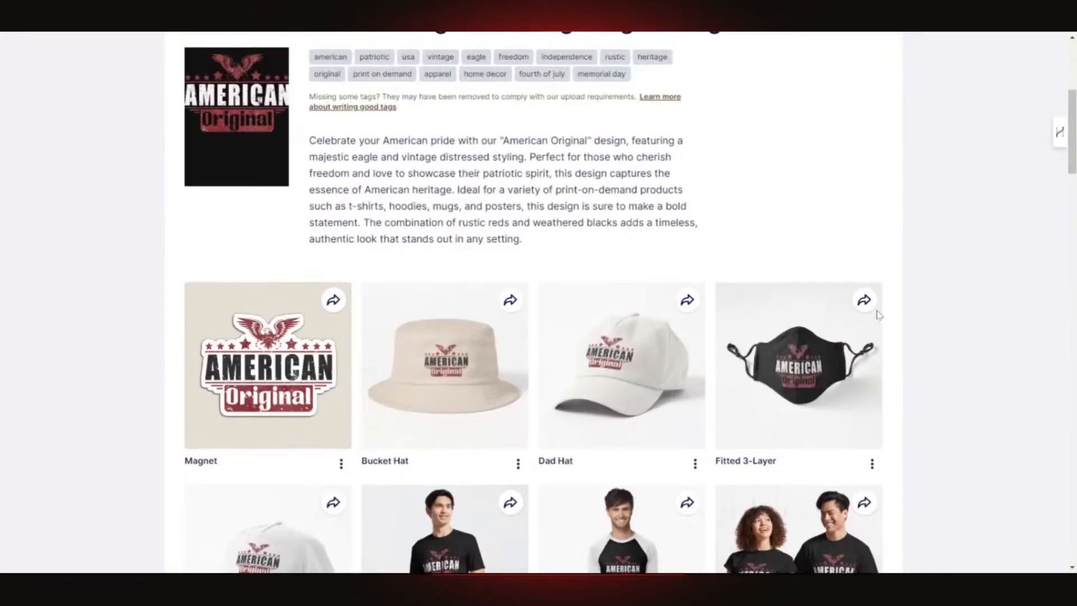
scroll(879, 315, "down", 5)
scroll(879, 315, "down", 5)
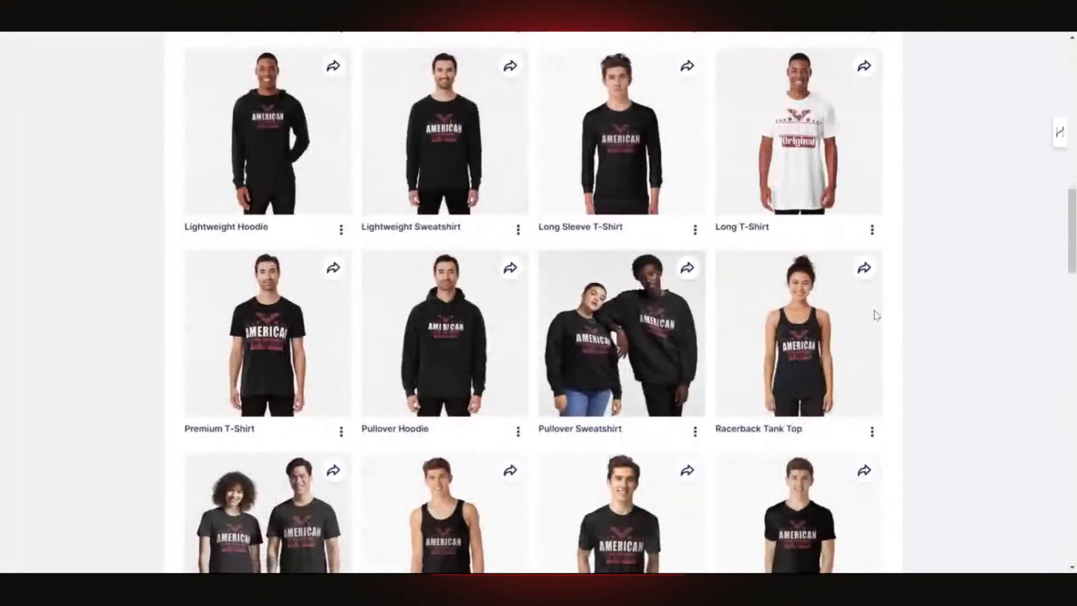
scroll(877, 316, "down", 6)
scroll(875, 315, "down", 5)
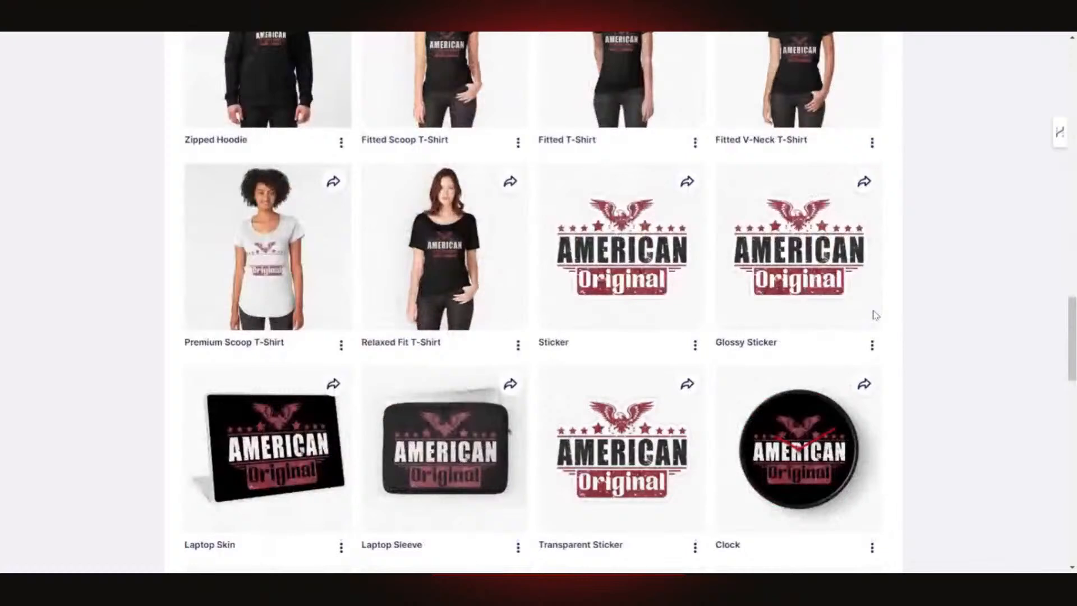
scroll(876, 315, "down", 3)
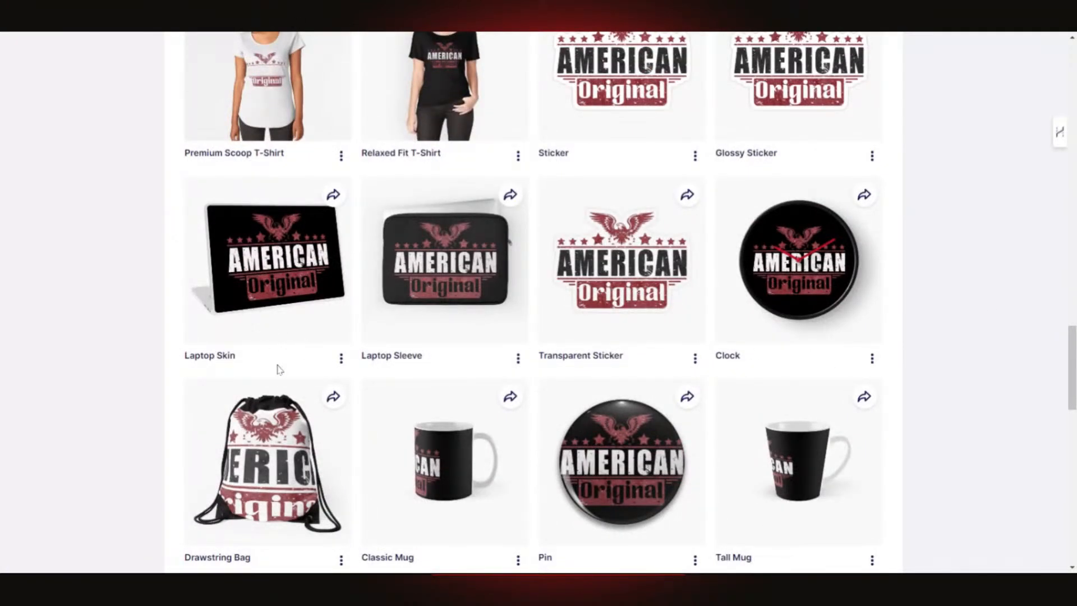
scroll(313, 362, "up", 20)
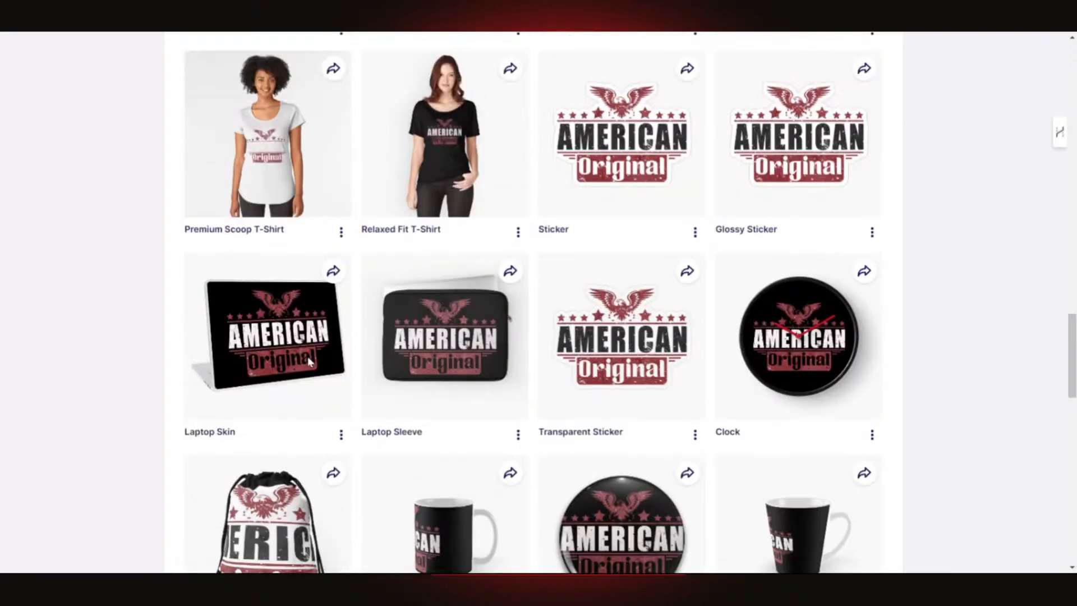
scroll(303, 360, "up", 8)
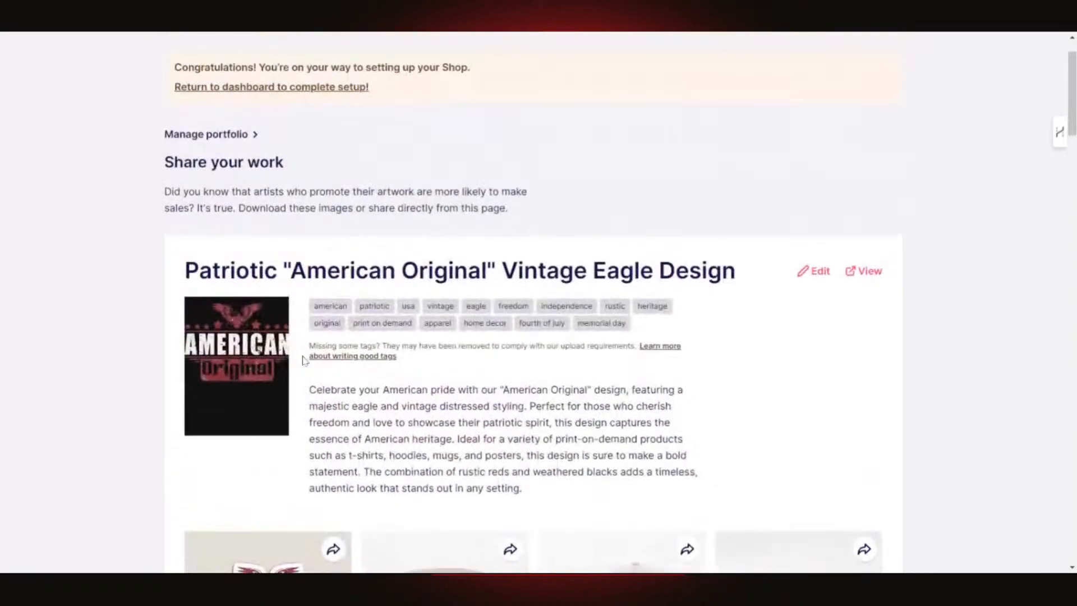